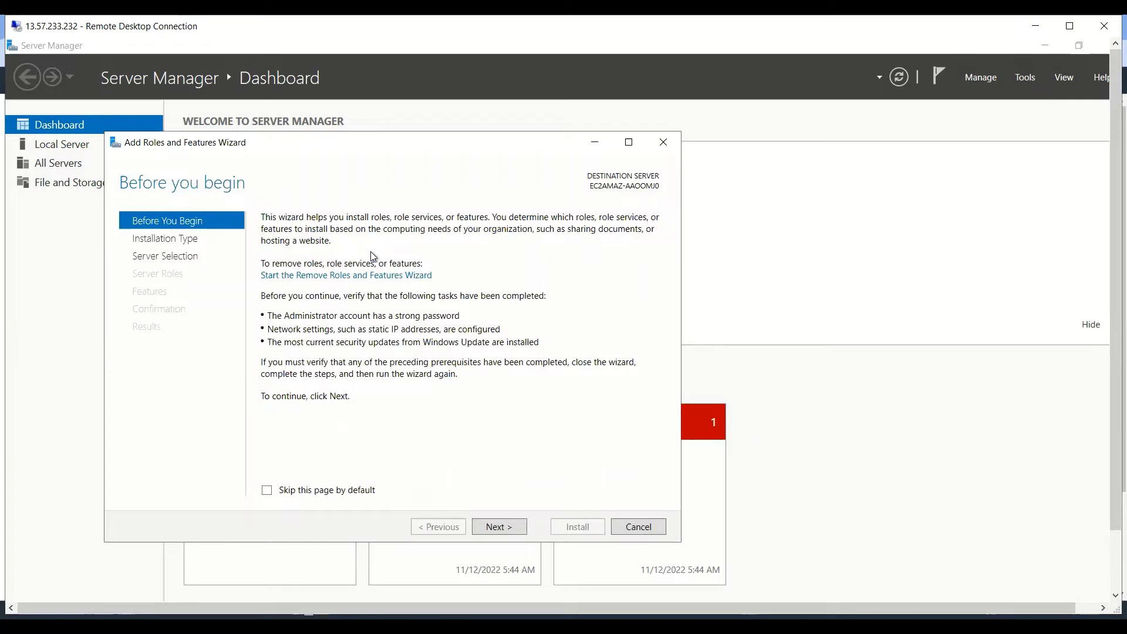
Install the Web Server (IIS) role on this server with its management tools and default role services.
{"action": "left_click", "coordinate": [496, 528]}
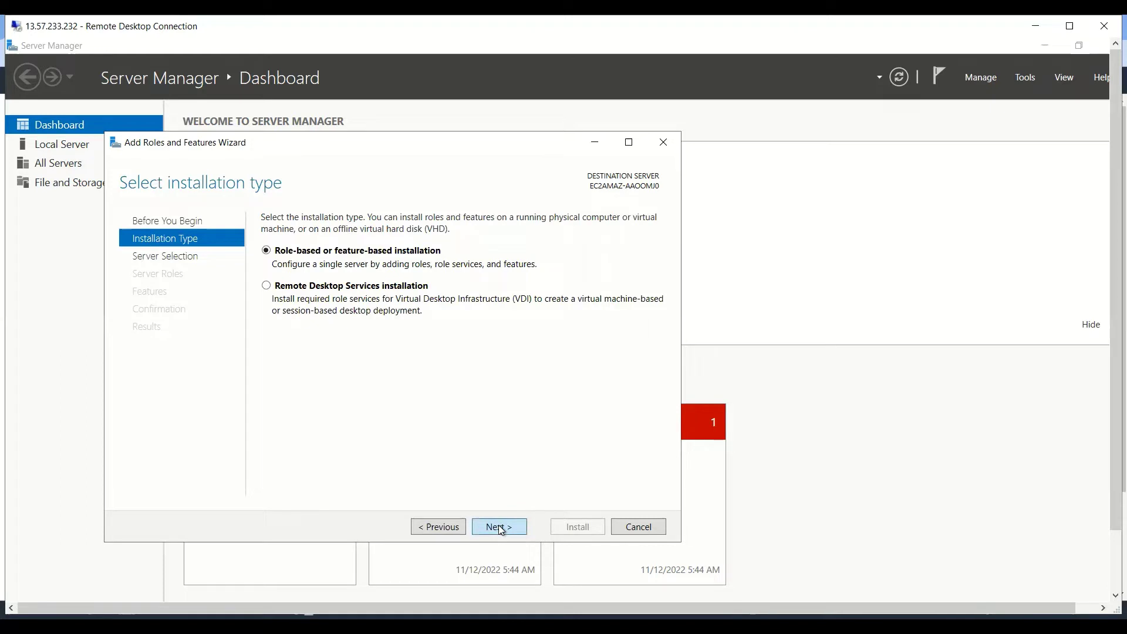
{"action": "left_click", "coordinate": [498, 527]}
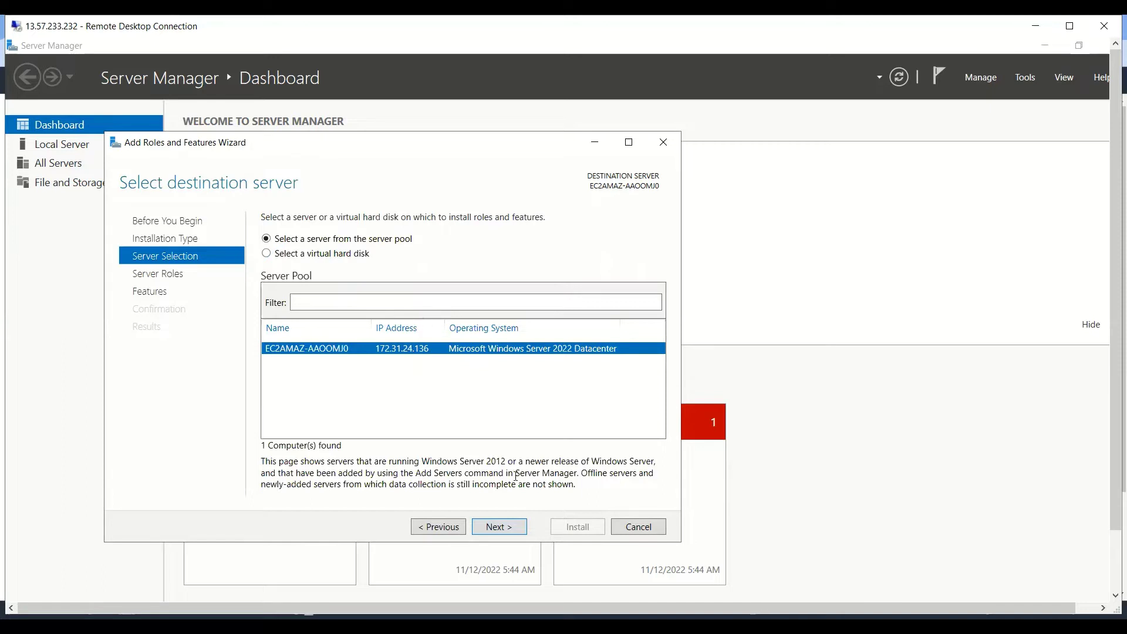
{"action": "left_click", "coordinate": [494, 528]}
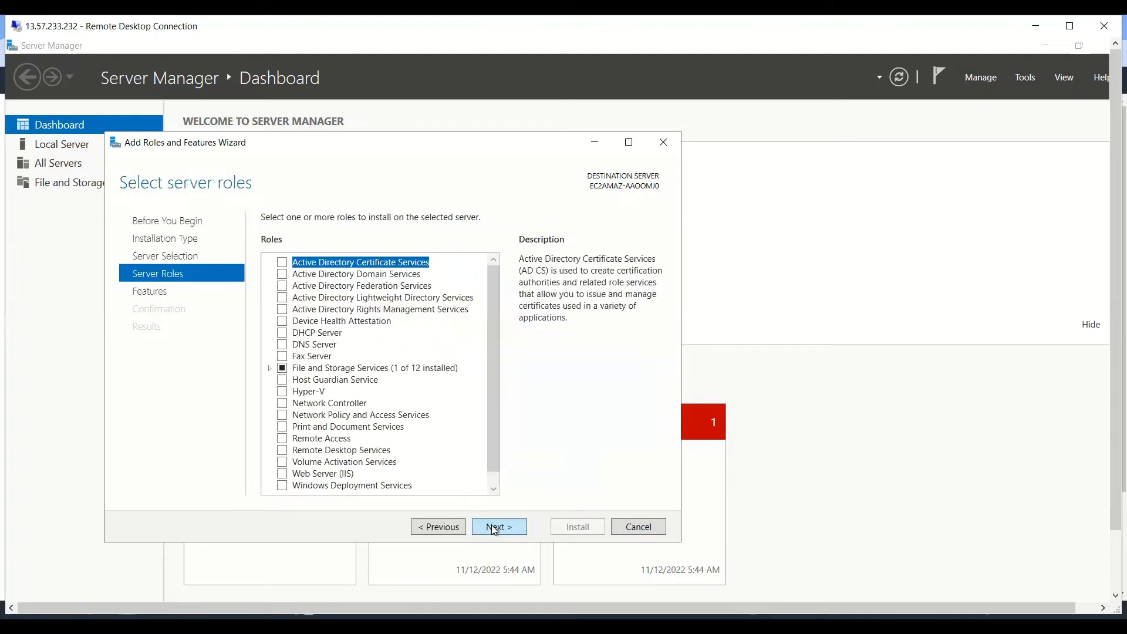
{"action": "left_click", "coordinate": [282, 474]}
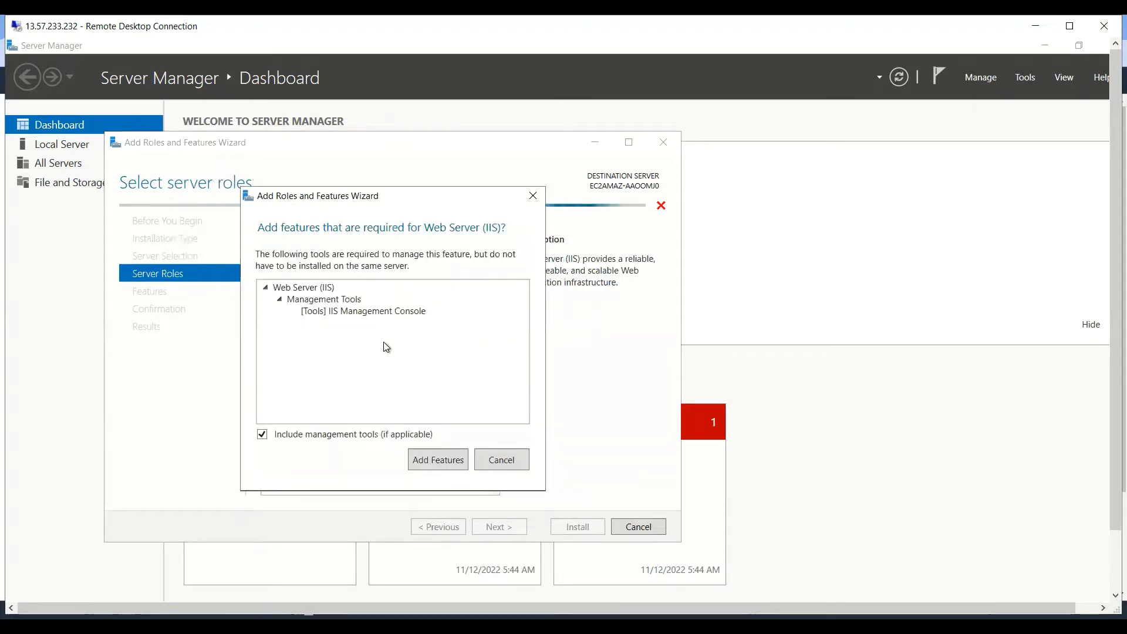
{"action": "left_click", "coordinate": [437, 460]}
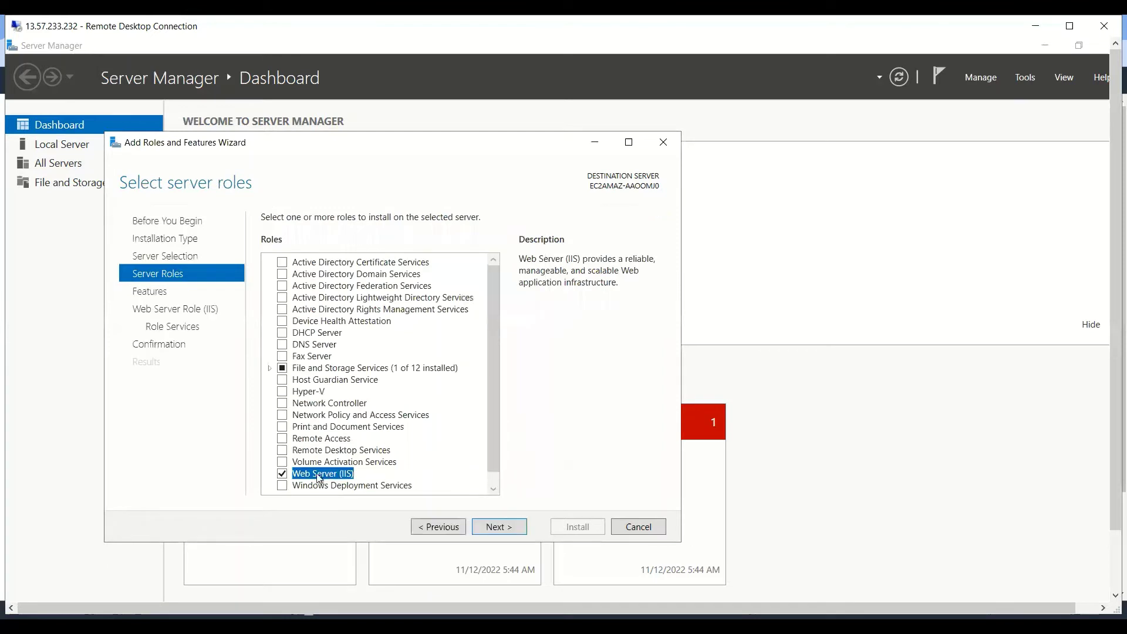
{"action": "left_click", "coordinate": [497, 528]}
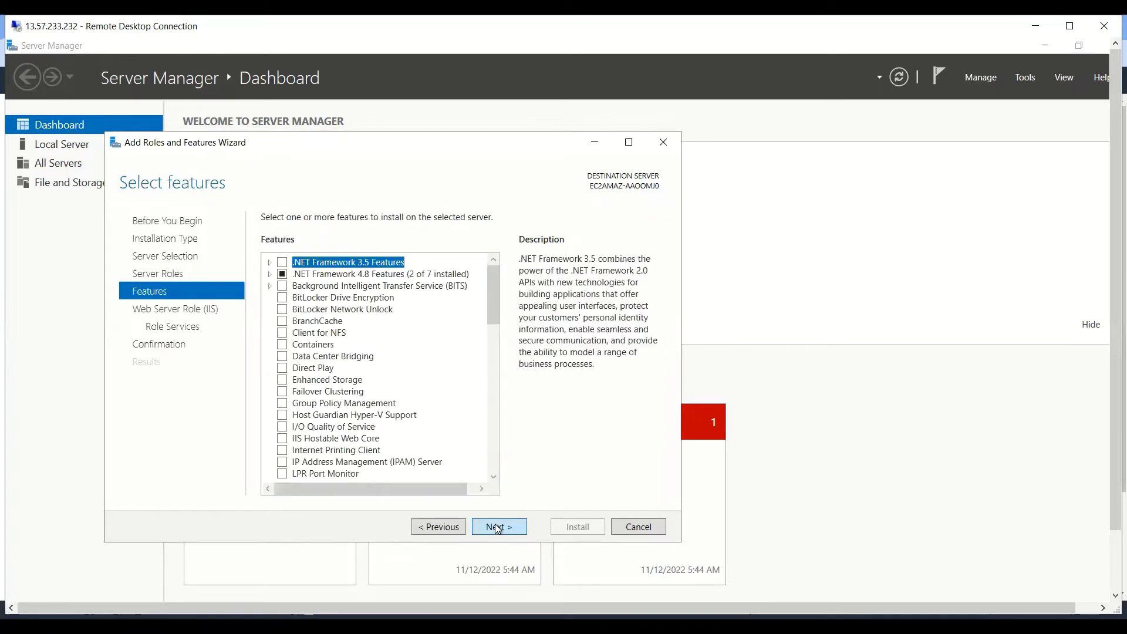
{"action": "left_click", "coordinate": [493, 526]}
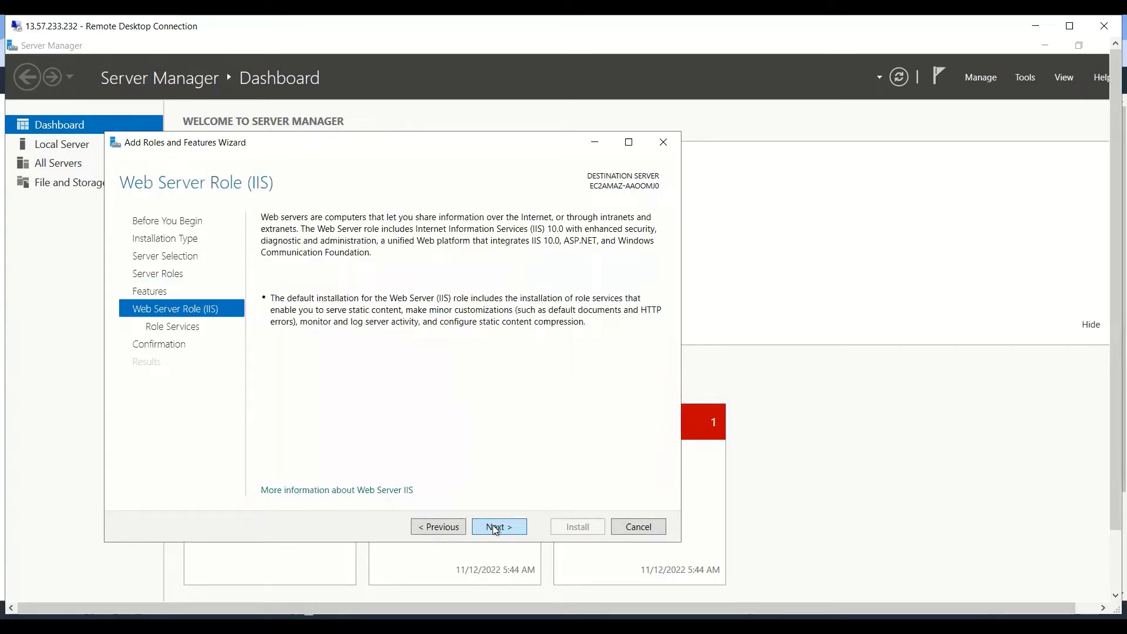
{"action": "left_click", "coordinate": [493, 526]}
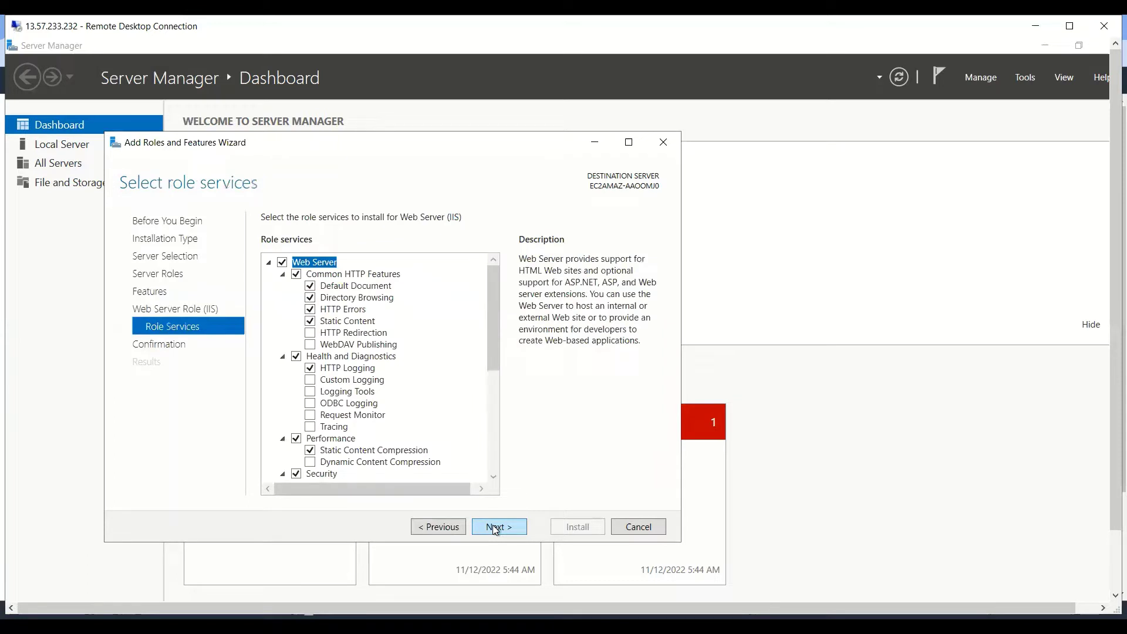
{"action": "left_click", "coordinate": [492, 524]}
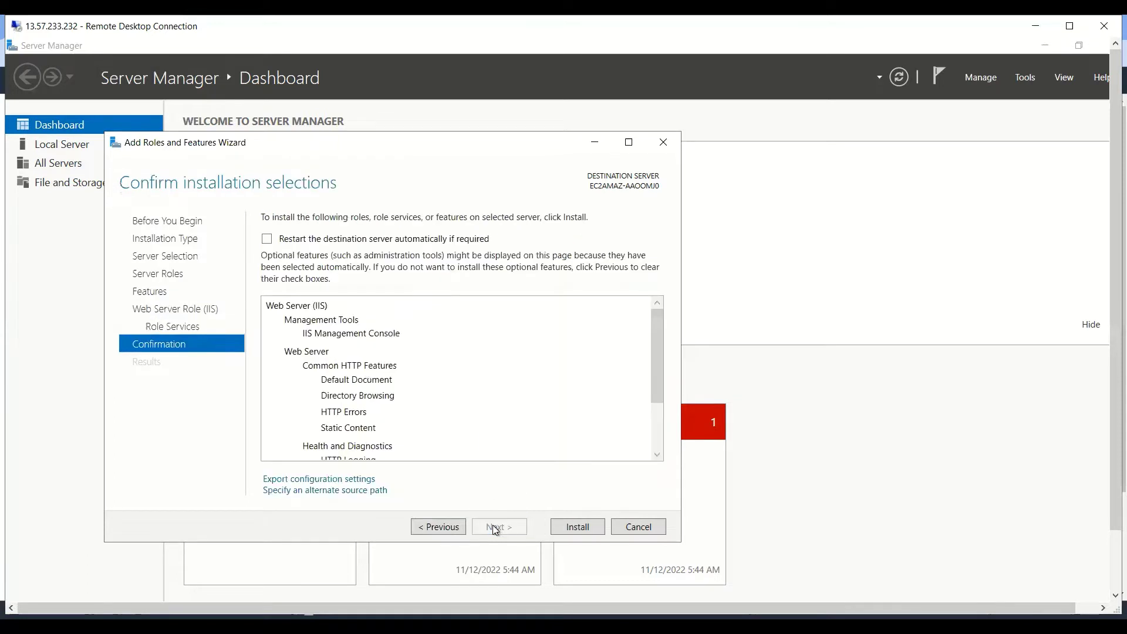
{"action": "left_click", "coordinate": [568, 527]}
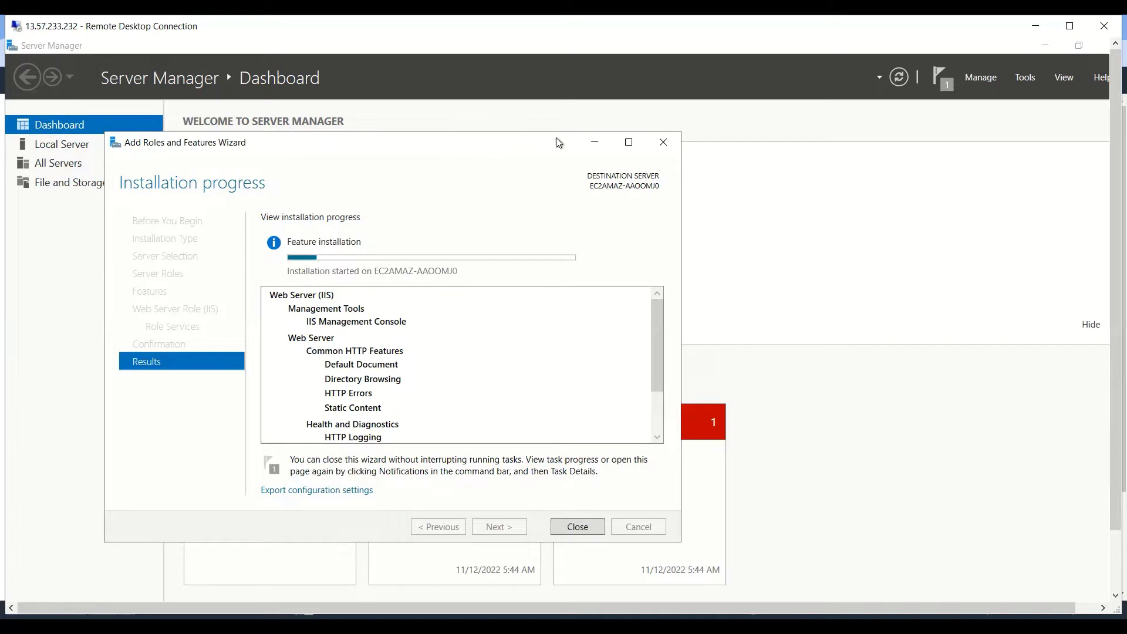
Maximise the remote session, wait for 'Installation succeeded', and close the Add Roles wizard.
{"action": "left_click_drag", "start_coordinate": [420, 152], "coordinate": [558, 142]}
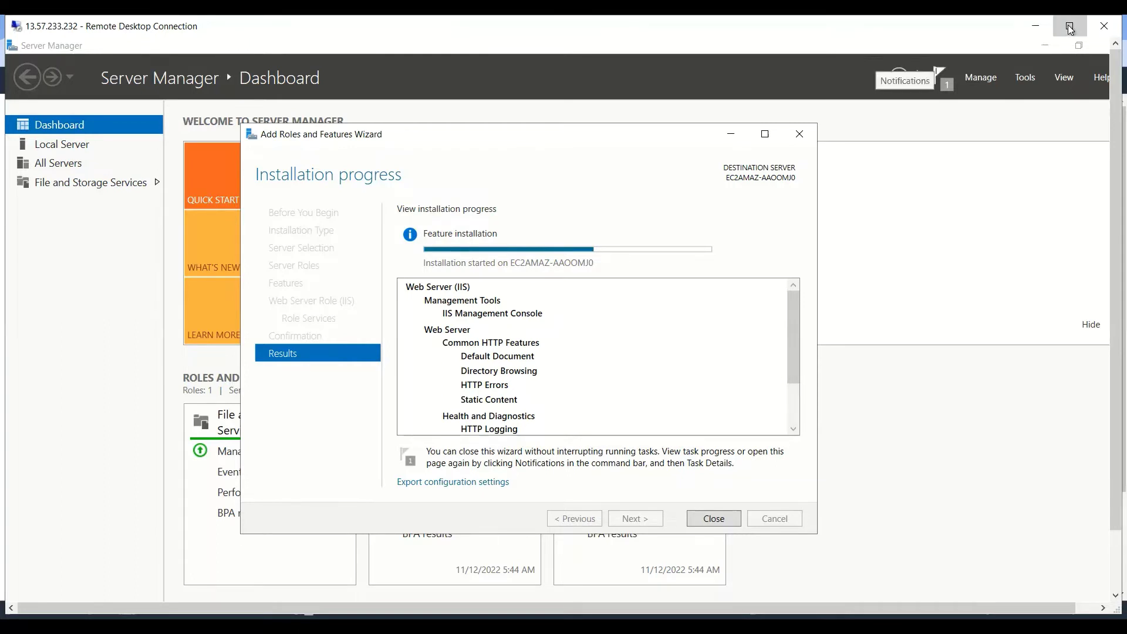
{"action": "left_click", "coordinate": [1070, 28]}
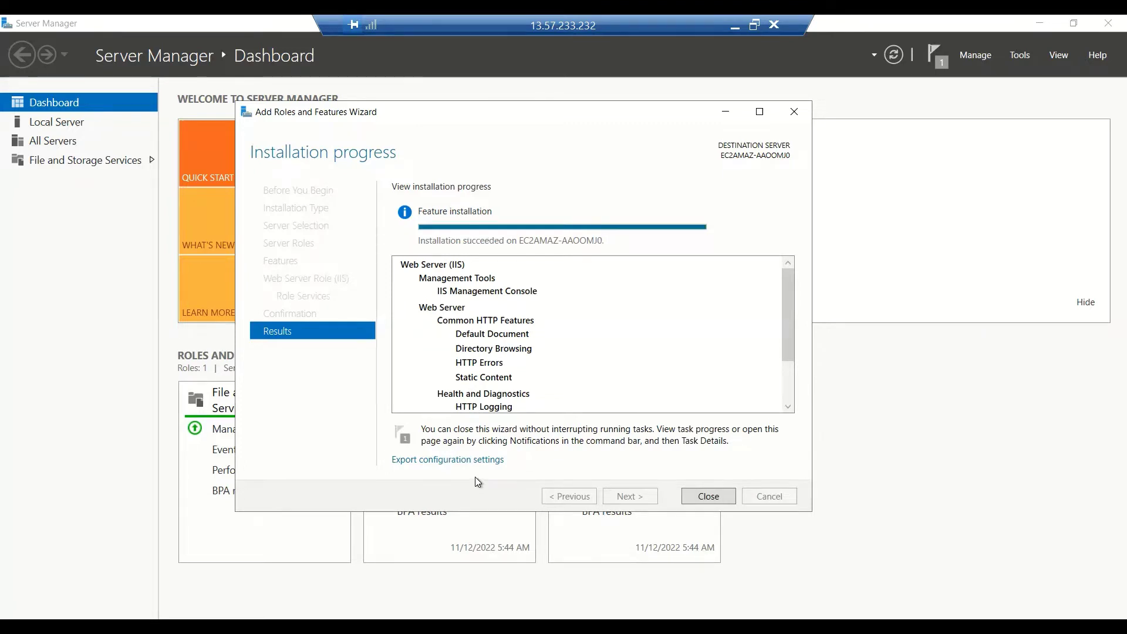
{"action": "left_click", "coordinate": [708, 496]}
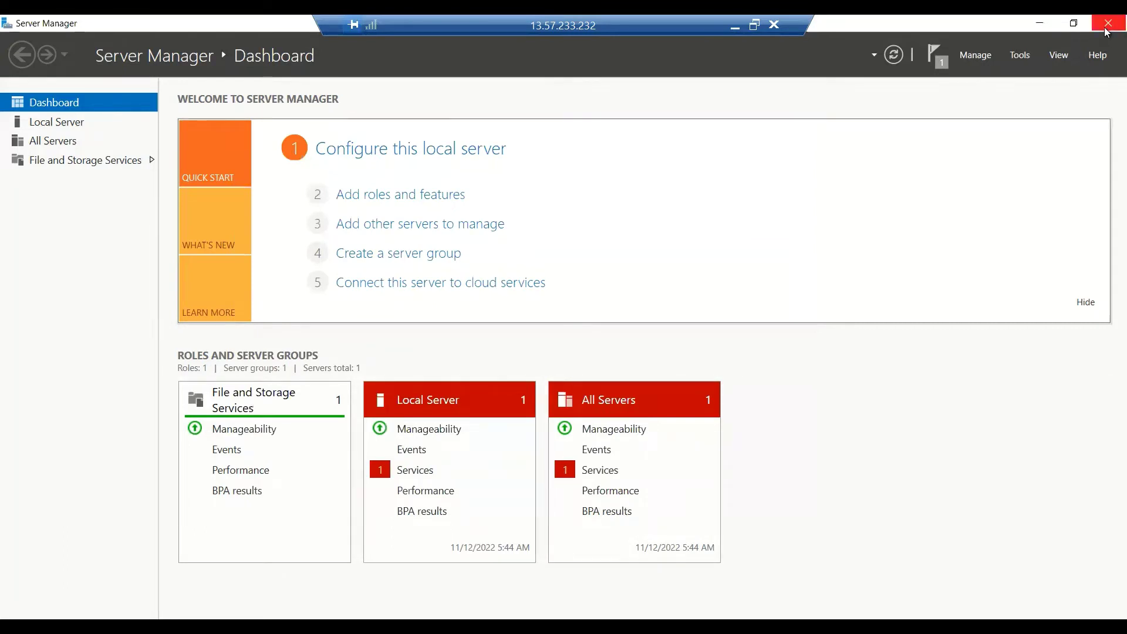
Close Server Manager and launch File Explorer.
{"action": "key", "text": "alt+F4"}
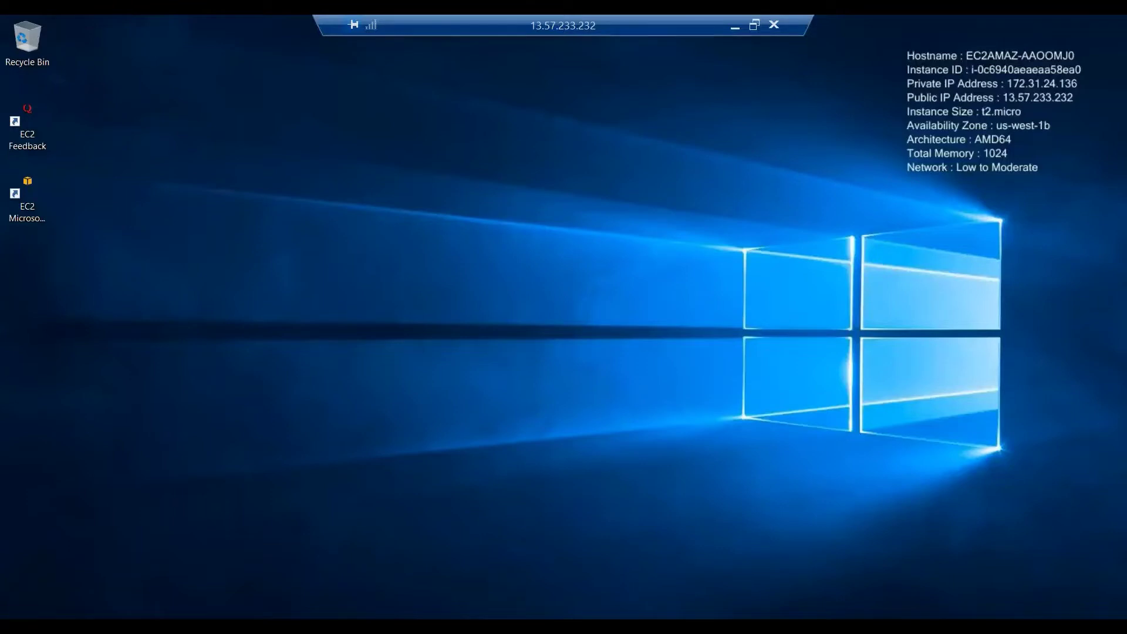
{"action": "key", "text": "super+x"}
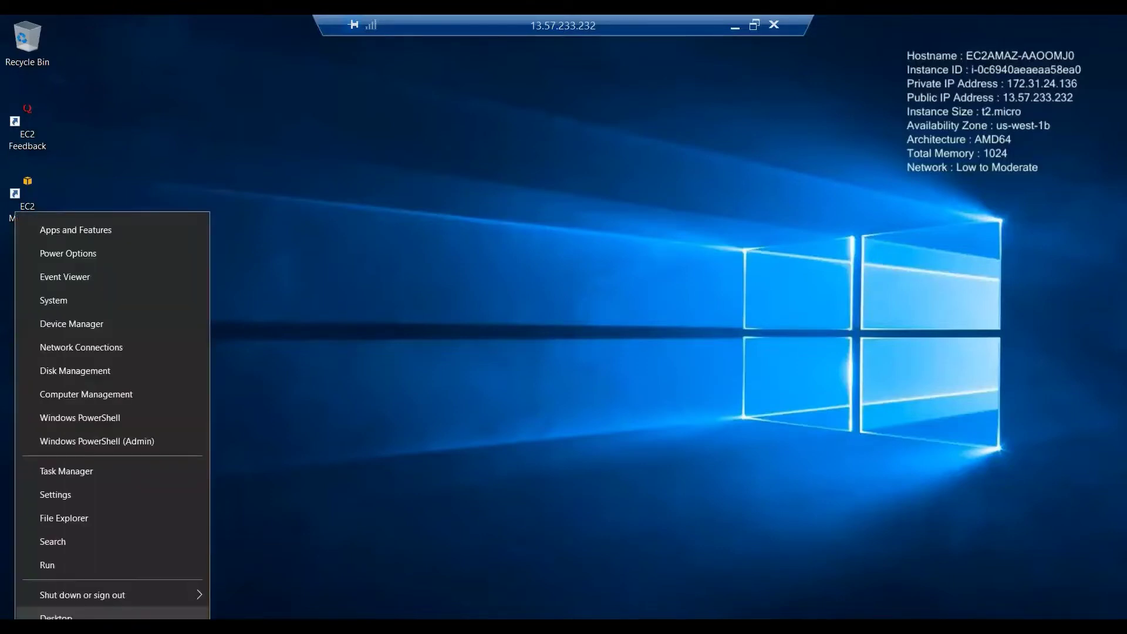
{"action": "left_click", "coordinate": [66, 518]}
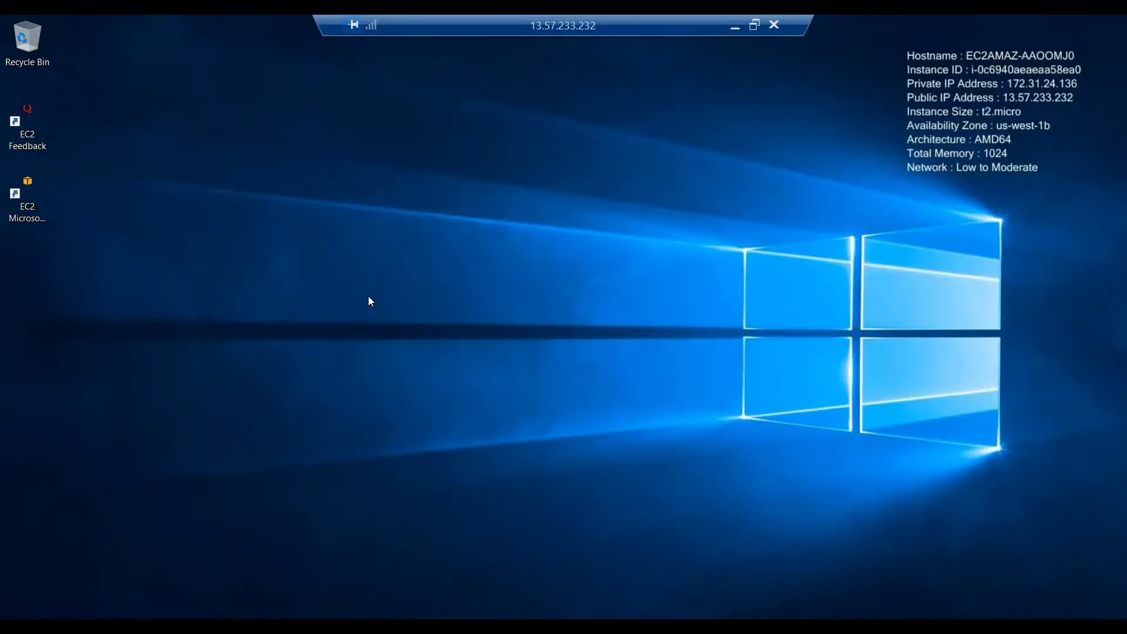
{"action": "key", "text": "super+e"}
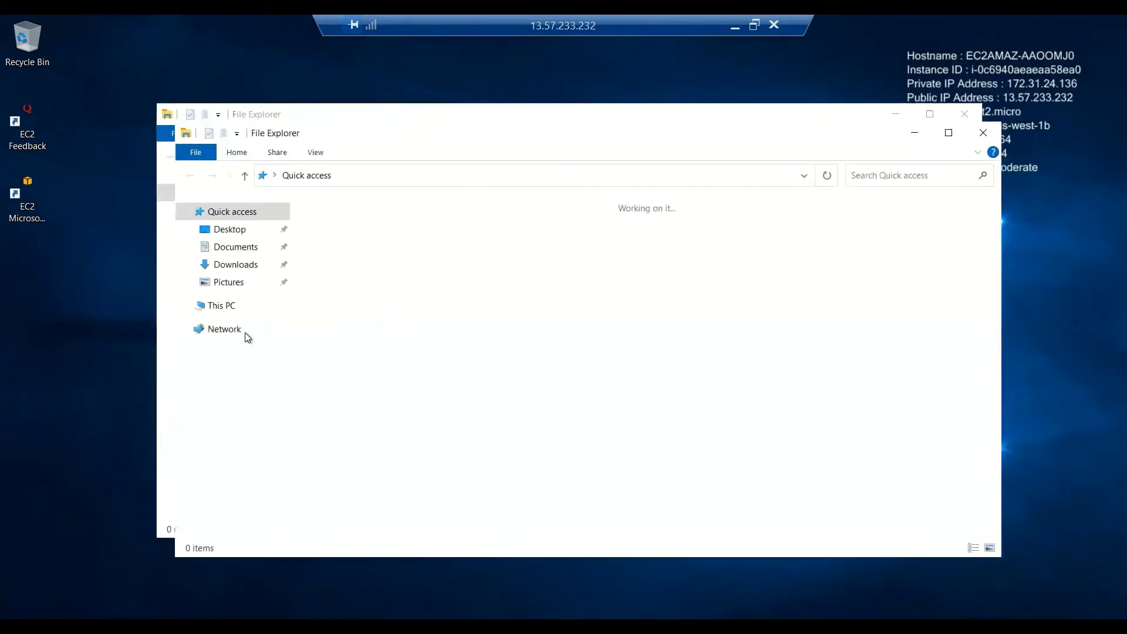
Browse from This PC to the C:\inetpub\wwwroot folder.
{"action": "left_click", "coordinate": [224, 307]}
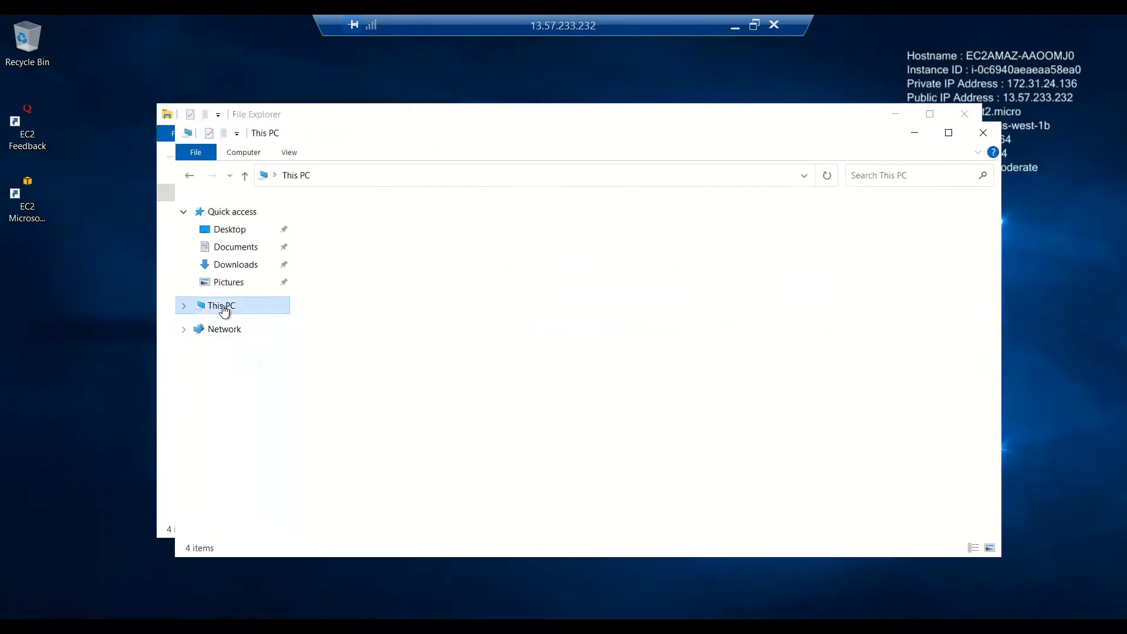
{"action": "left_click", "coordinate": [385, 376]}
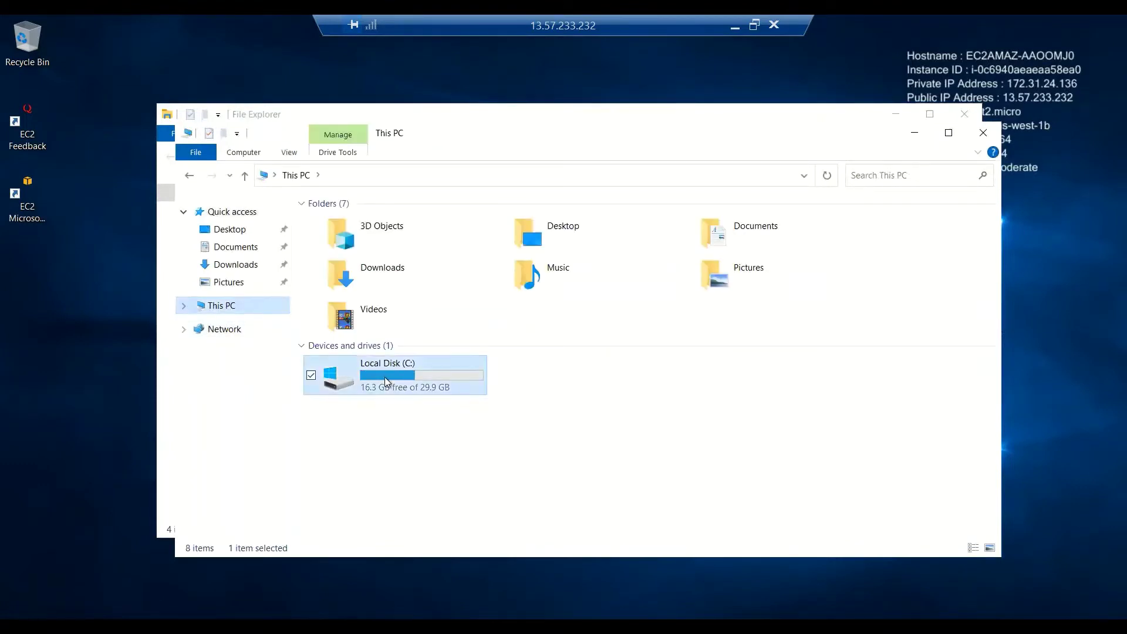
{"action": "double_click", "coordinate": [385, 377]}
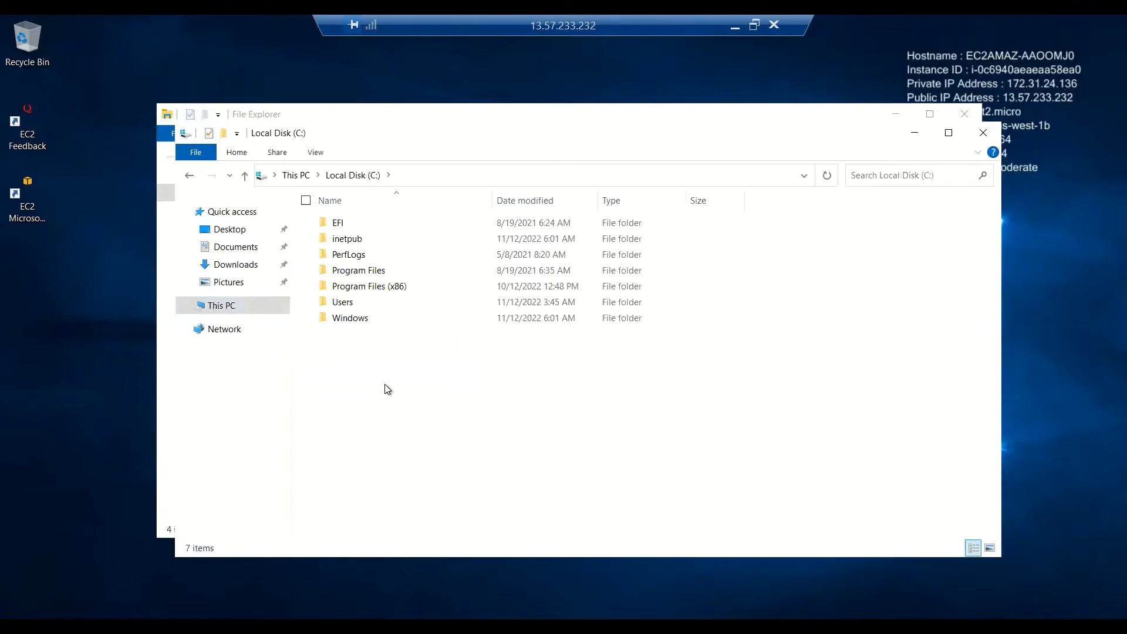
{"action": "left_click", "coordinate": [342, 246]}
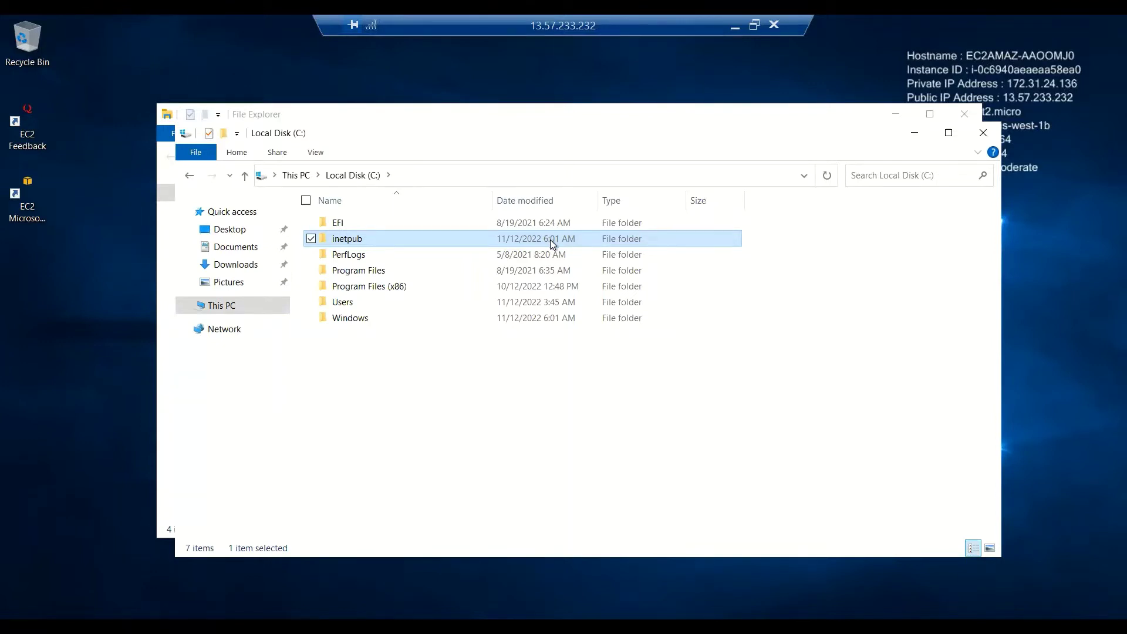
{"action": "double_click", "coordinate": [341, 241]}
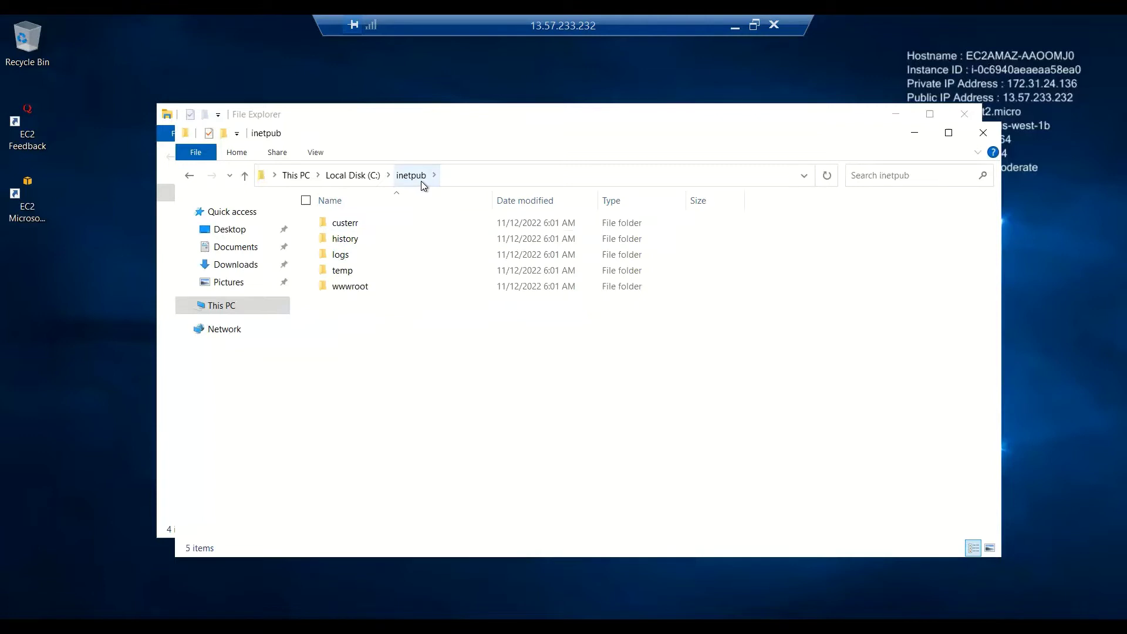
{"action": "double_click", "coordinate": [352, 289]}
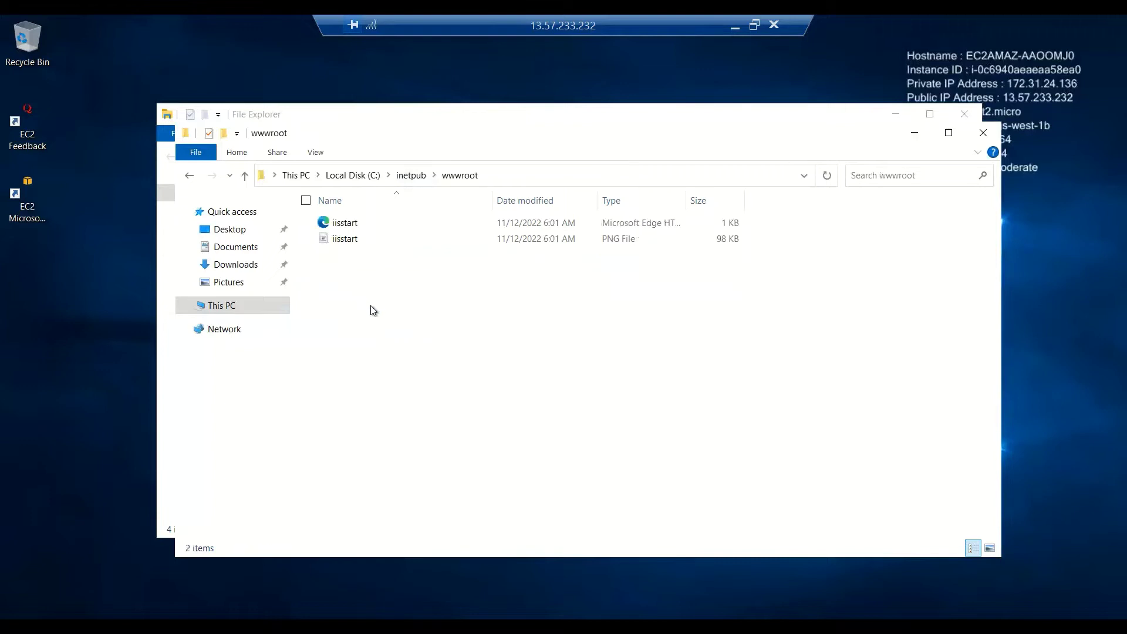
Inspect the default iisstart HTML page and iisstart PNG image in wwwroot.
{"action": "left_click", "coordinate": [346, 226]}
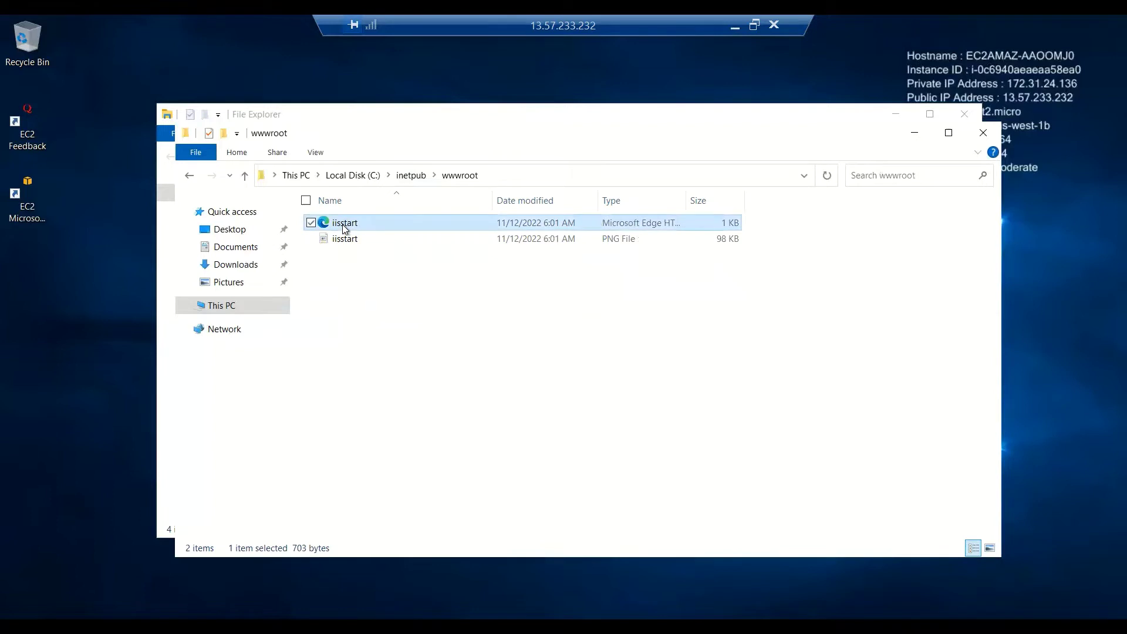
{"action": "left_click", "coordinate": [350, 242]}
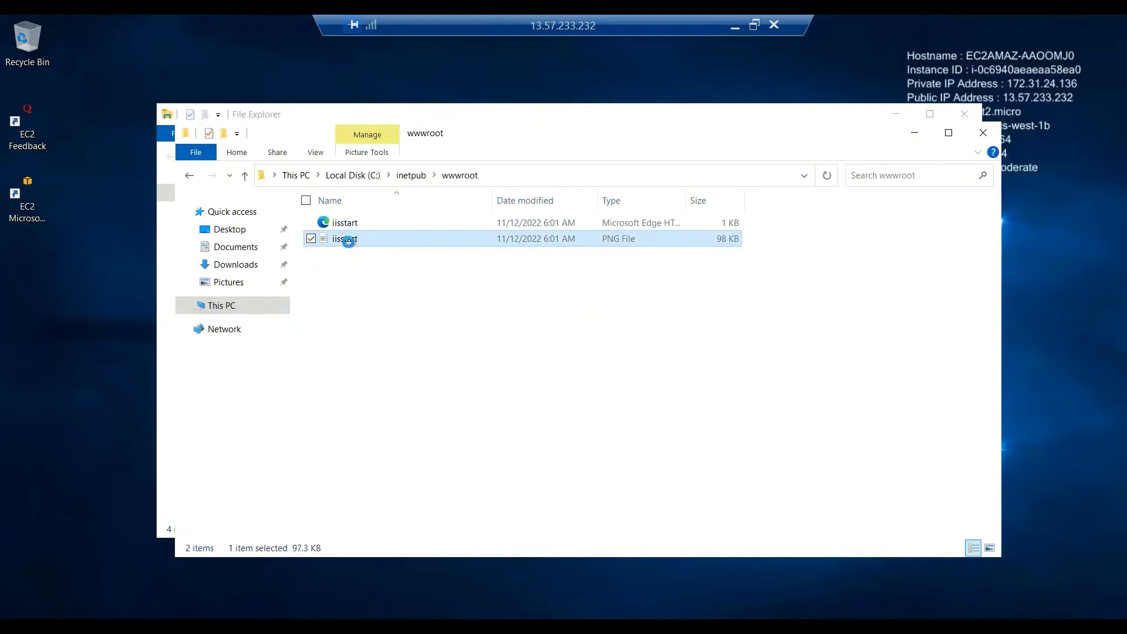
{"action": "right_click", "coordinate": [348, 241]}
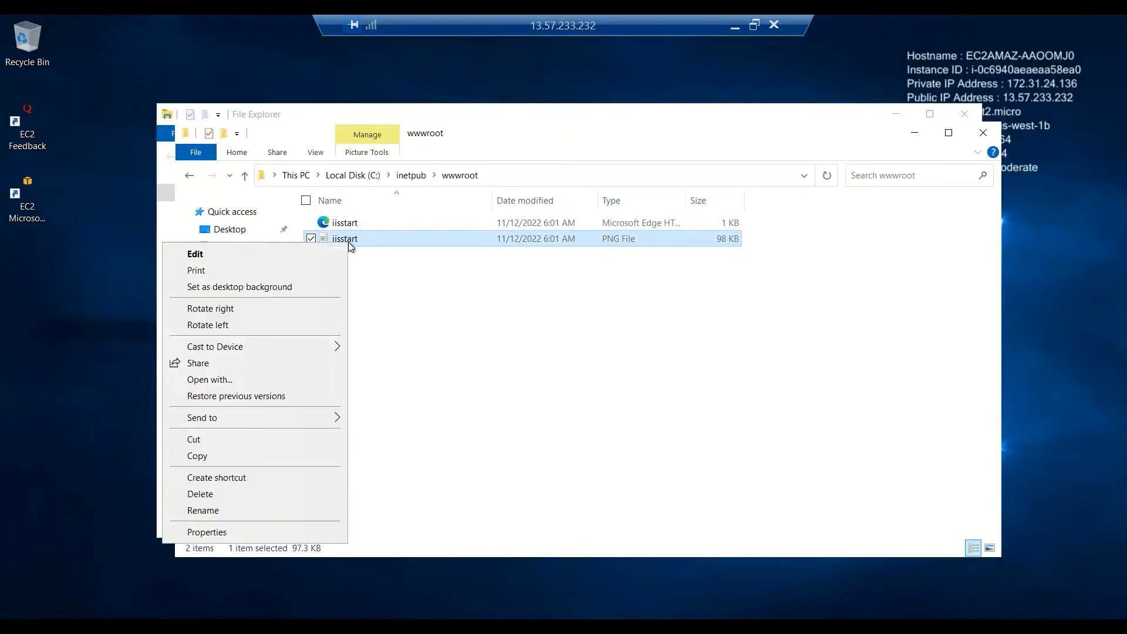
{"action": "left_click", "coordinate": [410, 291]}
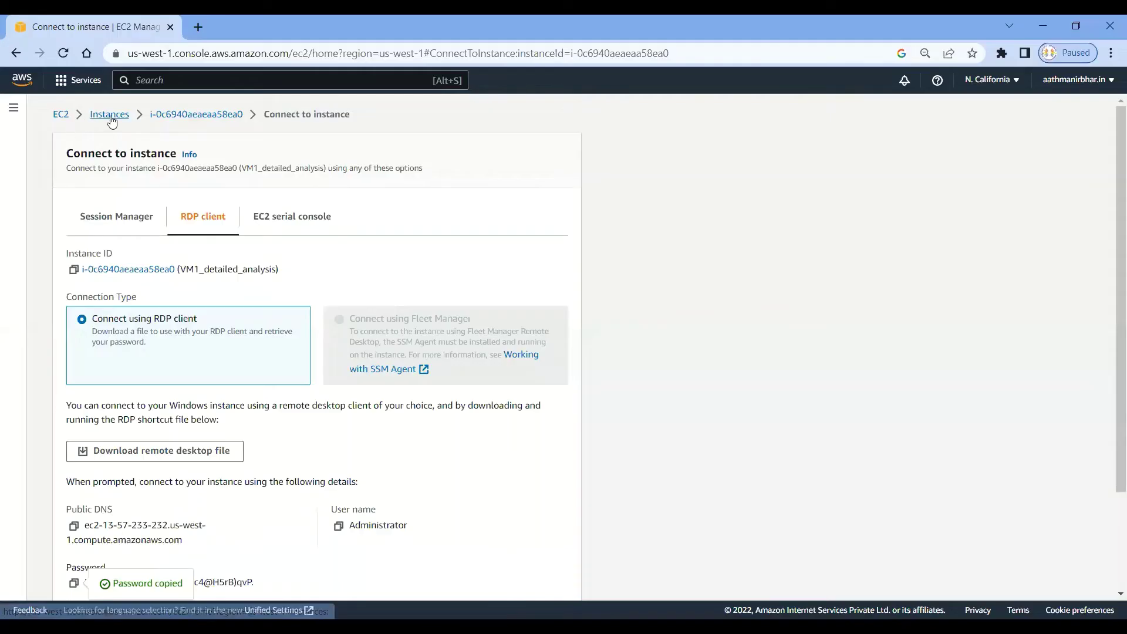
Copy VM1_detailed_analysis's public IPv4 address 13.57.233.232 from the Instances list, then open a new tab.
{"action": "left_click", "coordinate": [111, 117]}
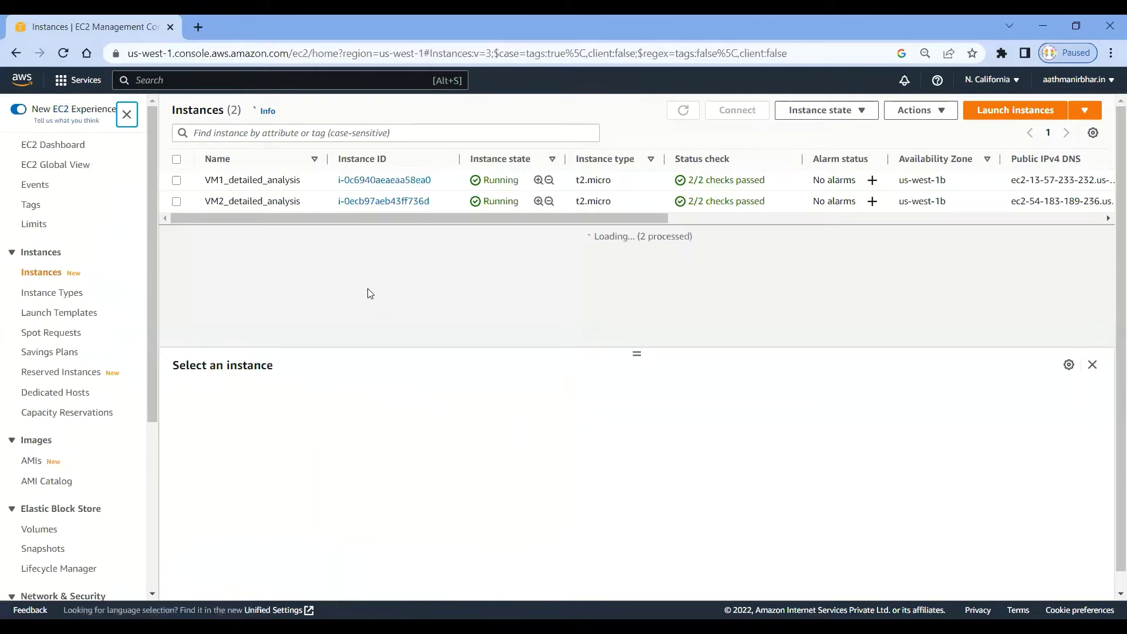
{"action": "left_click", "coordinate": [176, 181]}
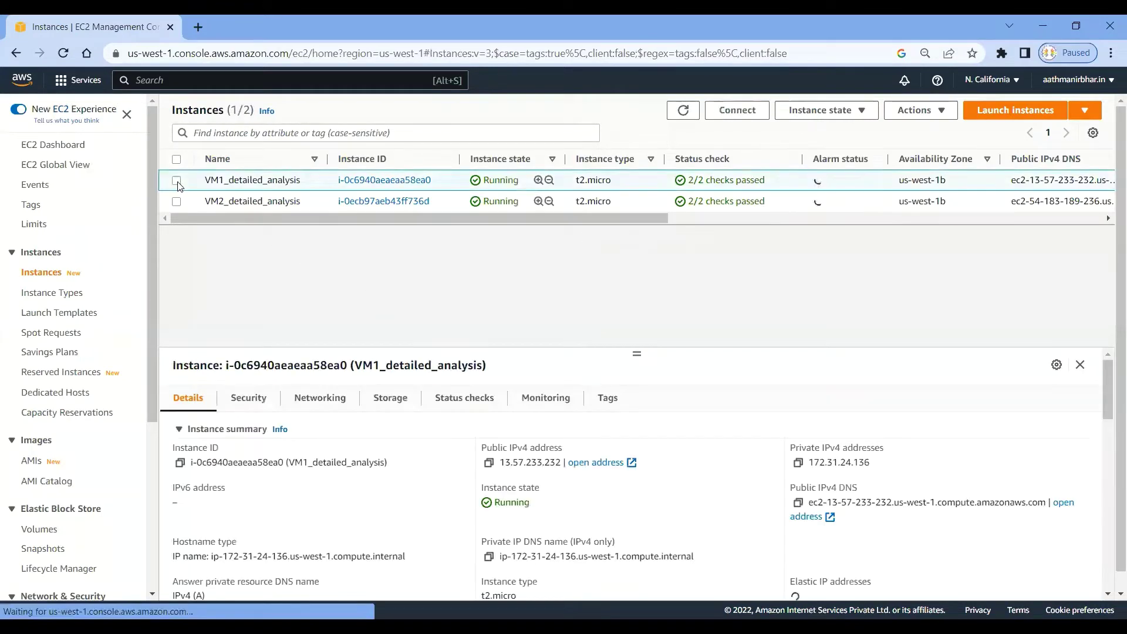
{"action": "left_click", "coordinate": [489, 463]}
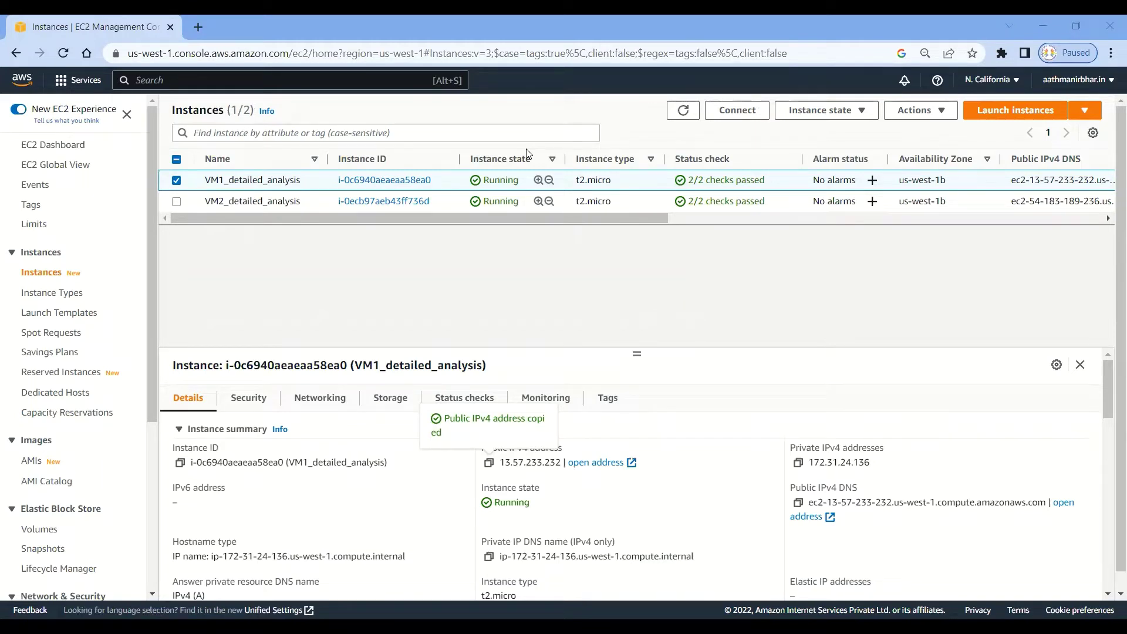
{"action": "left_click", "coordinate": [198, 28]}
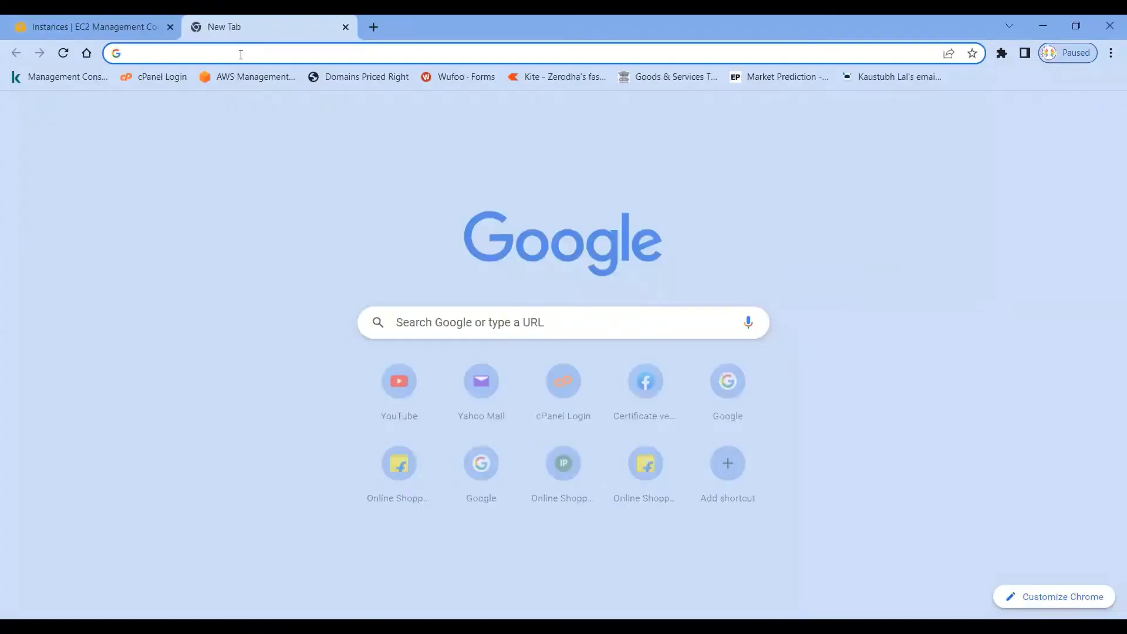
Load 13.57.233.232 in the new tab, see it time out, and return to the EC2 console.
{"action": "left_click", "coordinate": [240, 53]}
{"action": "key", "text": "ctrl+v"}
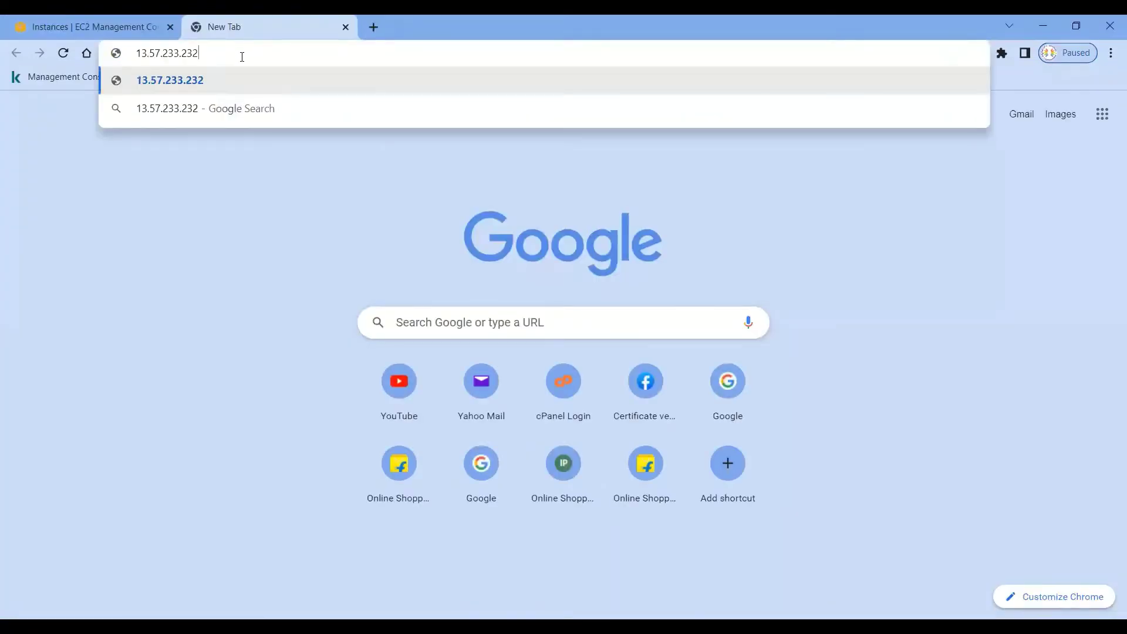
{"action": "key", "text": "Return"}
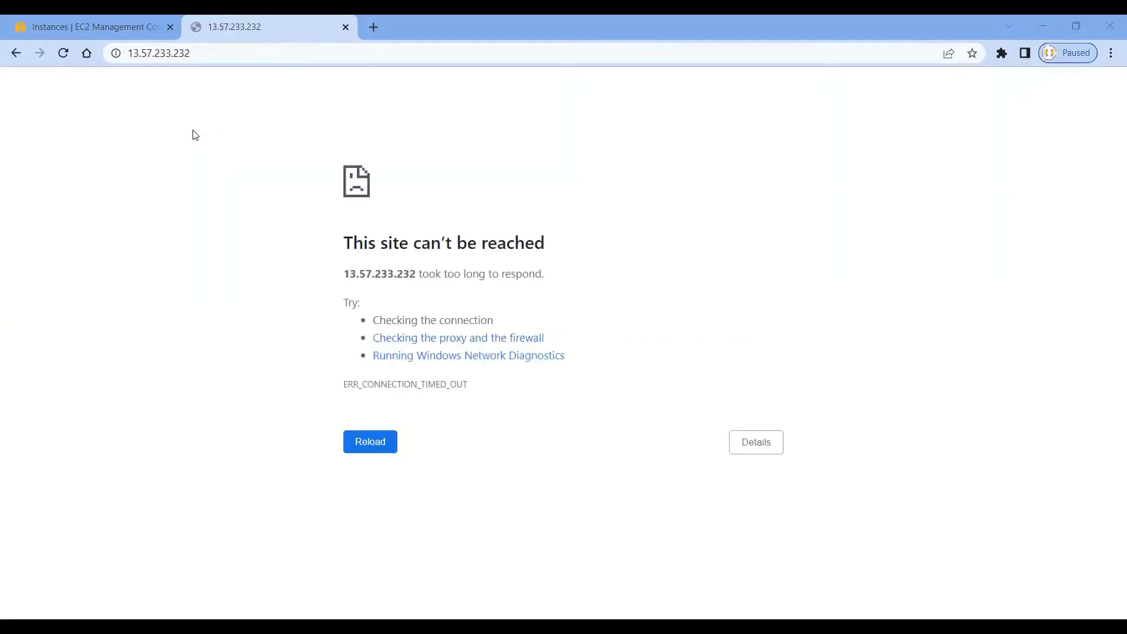
{"action": "left_click", "coordinate": [115, 29]}
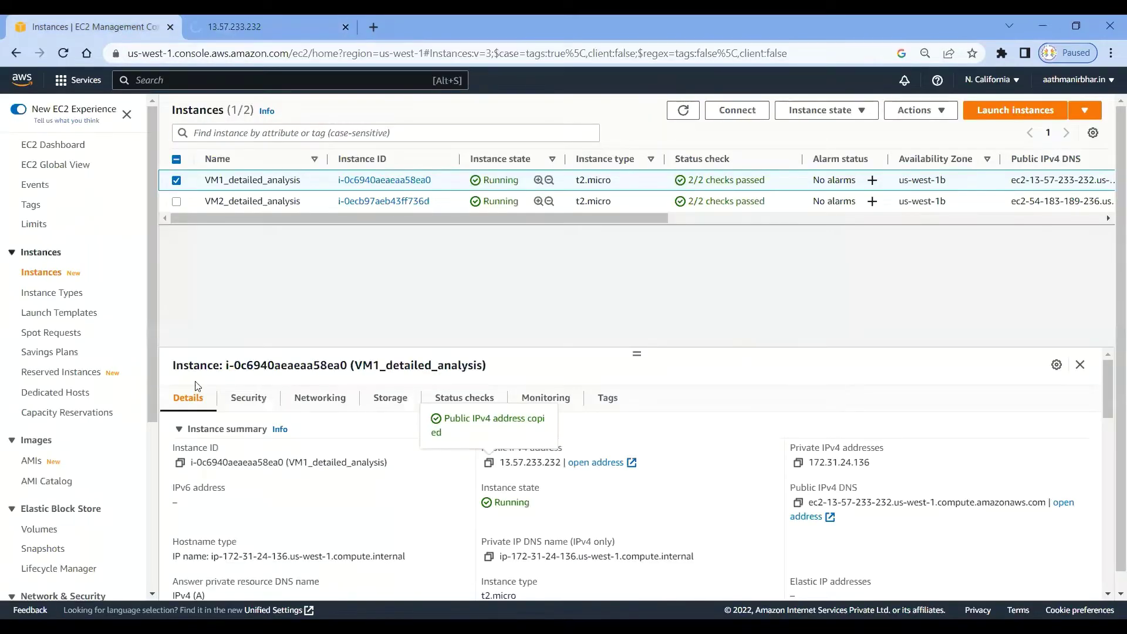
Show the inbound rules of the SG-Windows-VM security group.
{"action": "left_click_drag", "start_coordinate": [152, 332], "coordinate": [152, 503]}
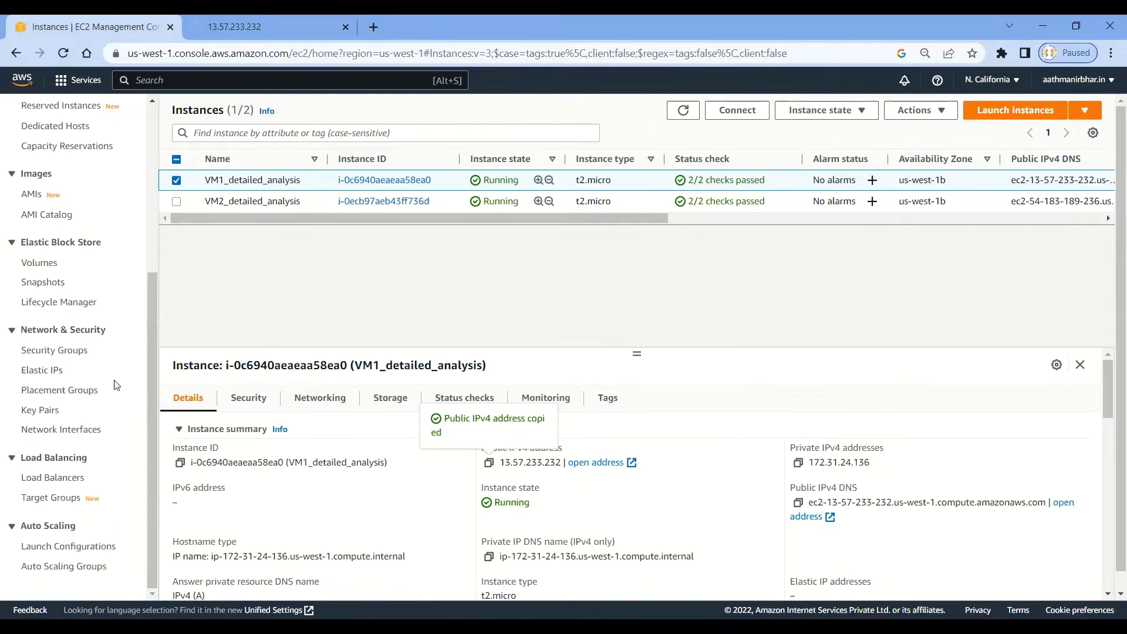
{"action": "left_click", "coordinate": [67, 351]}
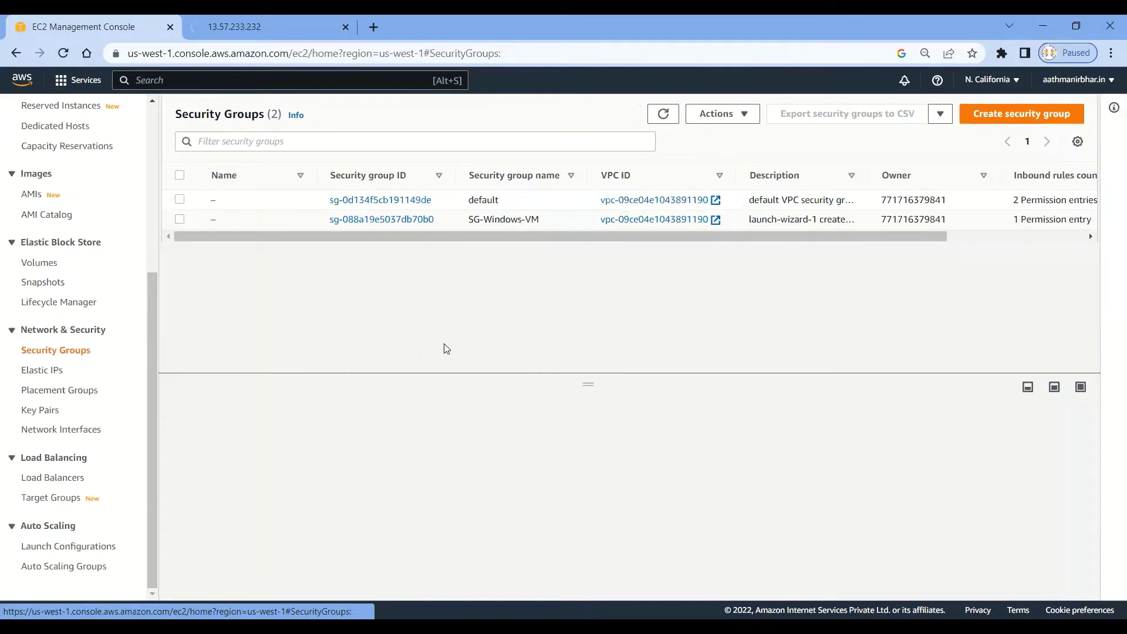
{"action": "left_click", "coordinate": [179, 220]}
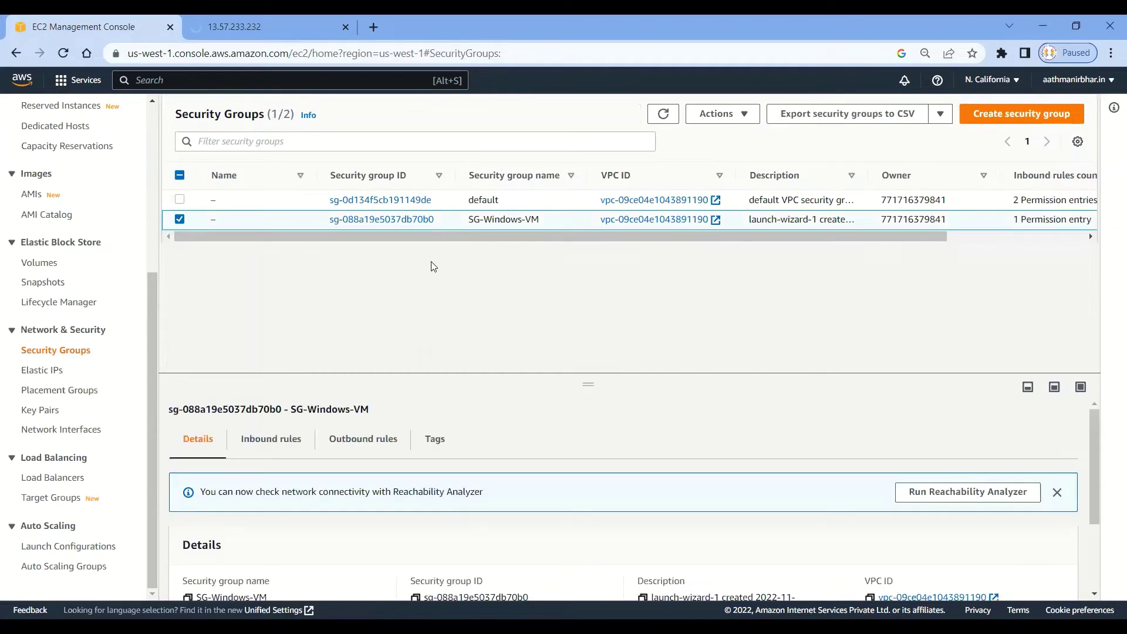
{"action": "left_click", "coordinate": [285, 441]}
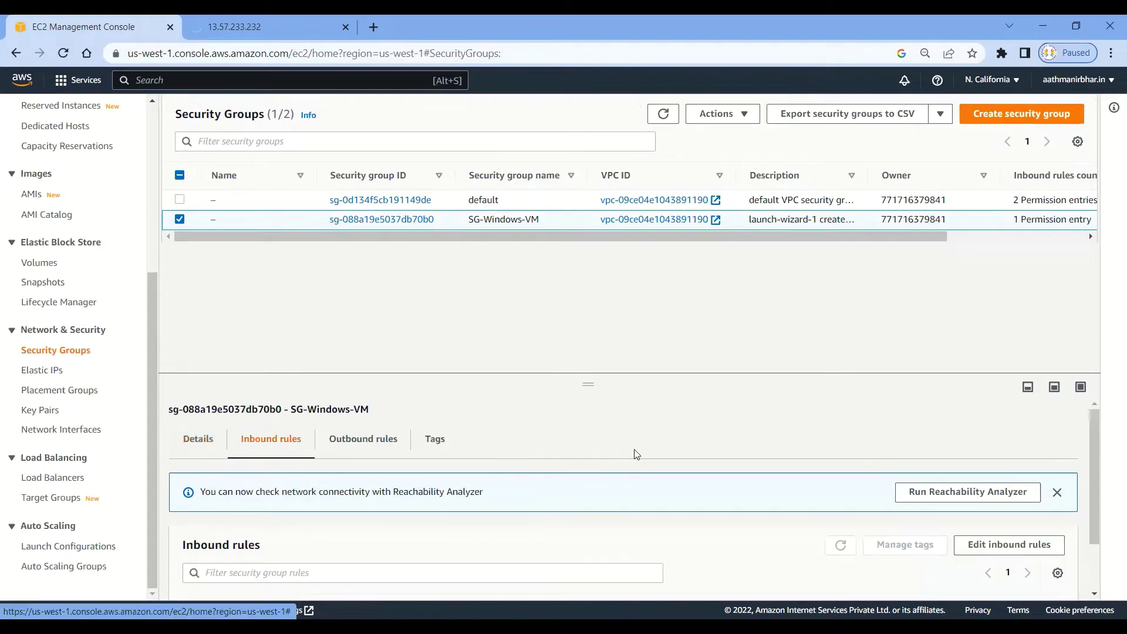
{"action": "scroll", "coordinate": [690, 438], "scroll_direction": "down", "scroll_amount": 1}
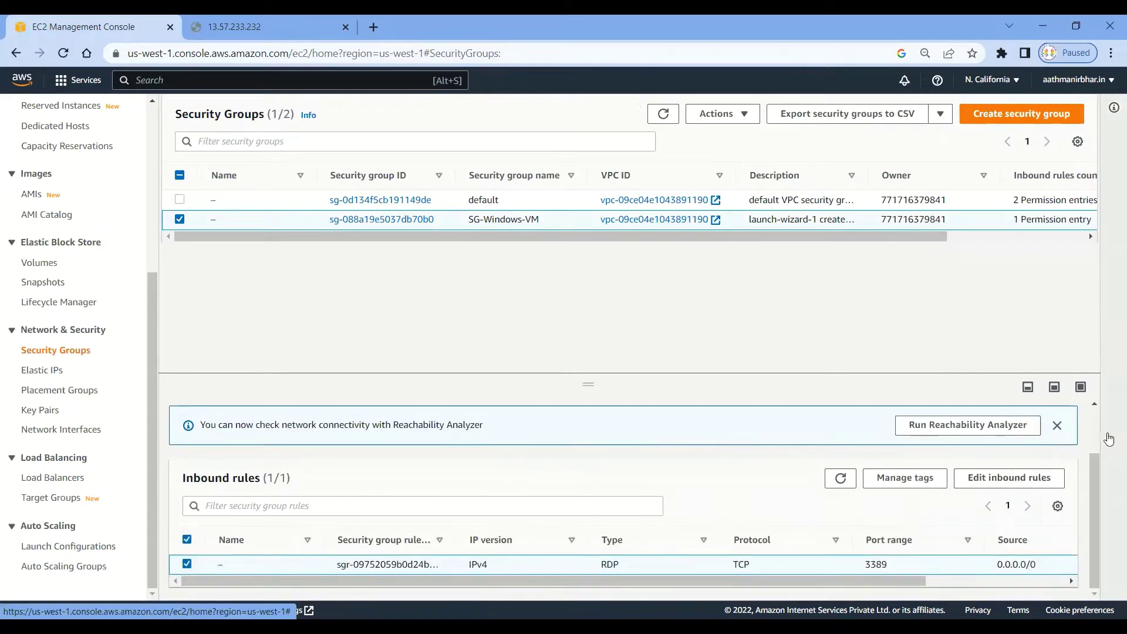
Add and save an HTTP port 80 inbound rule with source Anywhere-IPv4.
{"action": "left_click", "coordinate": [992, 478]}
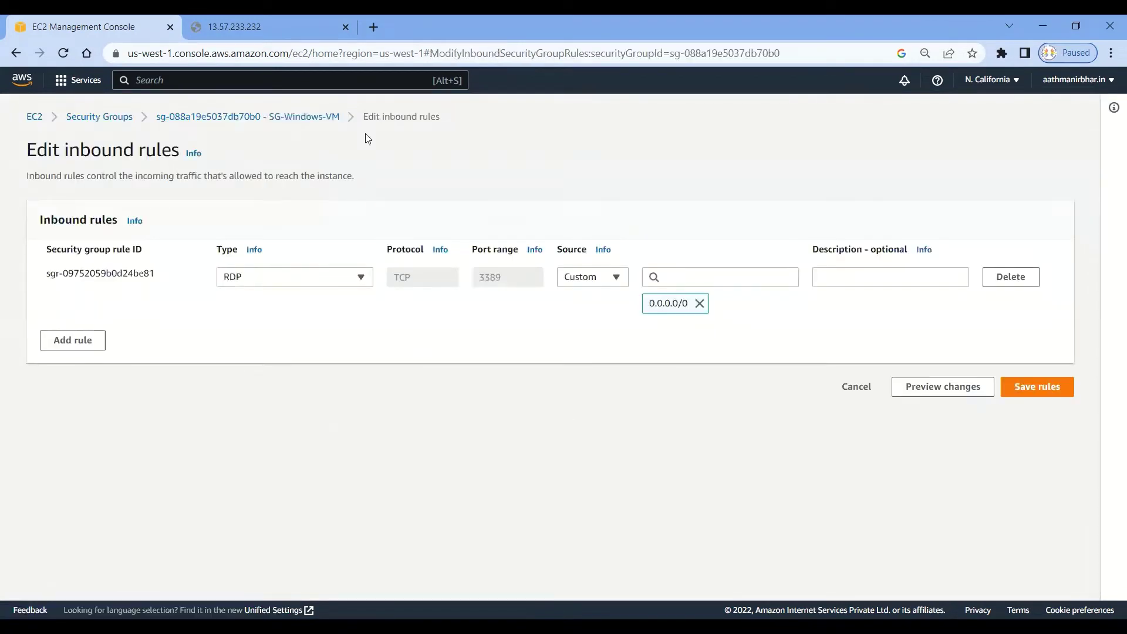
{"action": "left_click", "coordinate": [80, 346]}
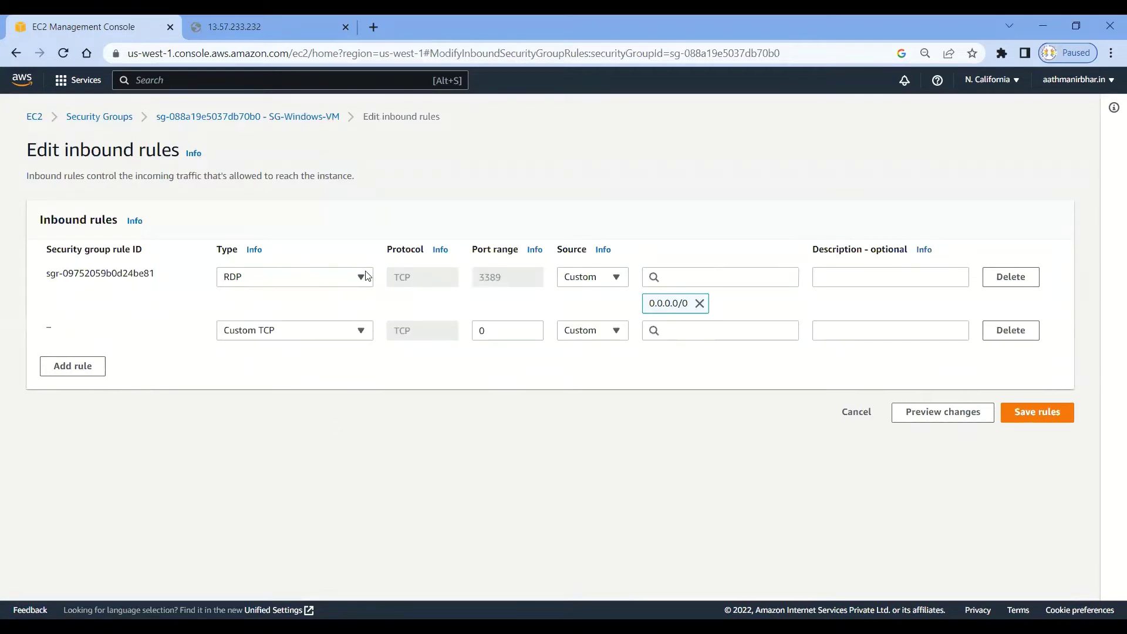
{"action": "left_click", "coordinate": [361, 331]}
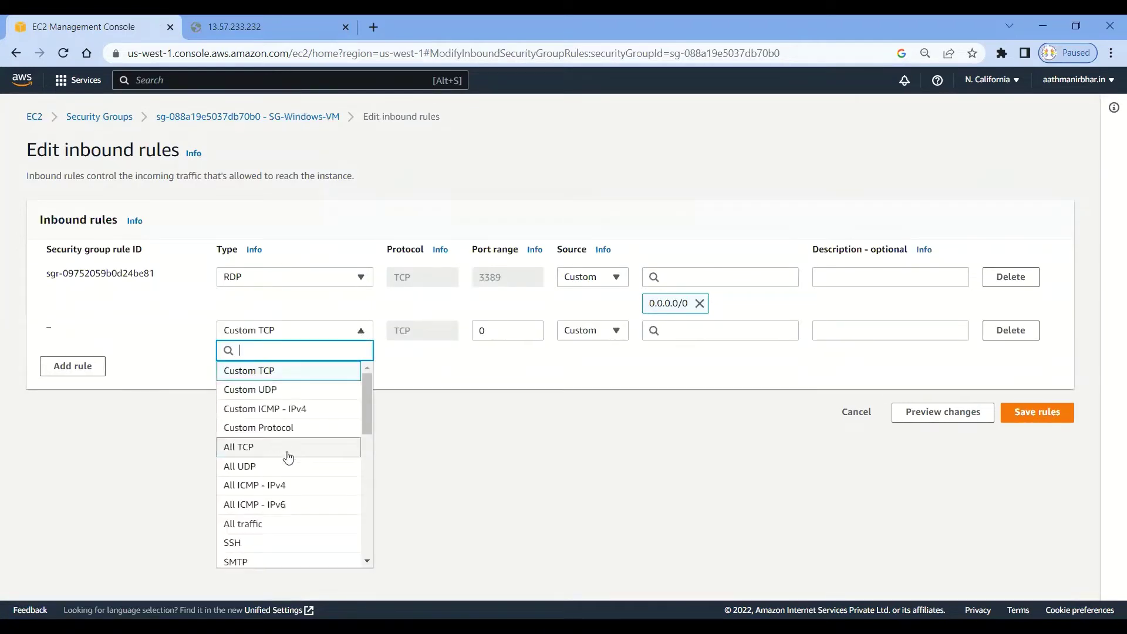
{"action": "scroll", "coordinate": [288, 463], "scroll_direction": "down", "scroll_amount": 1}
{"action": "scroll", "coordinate": [287, 464], "scroll_direction": "down", "scroll_amount": 1}
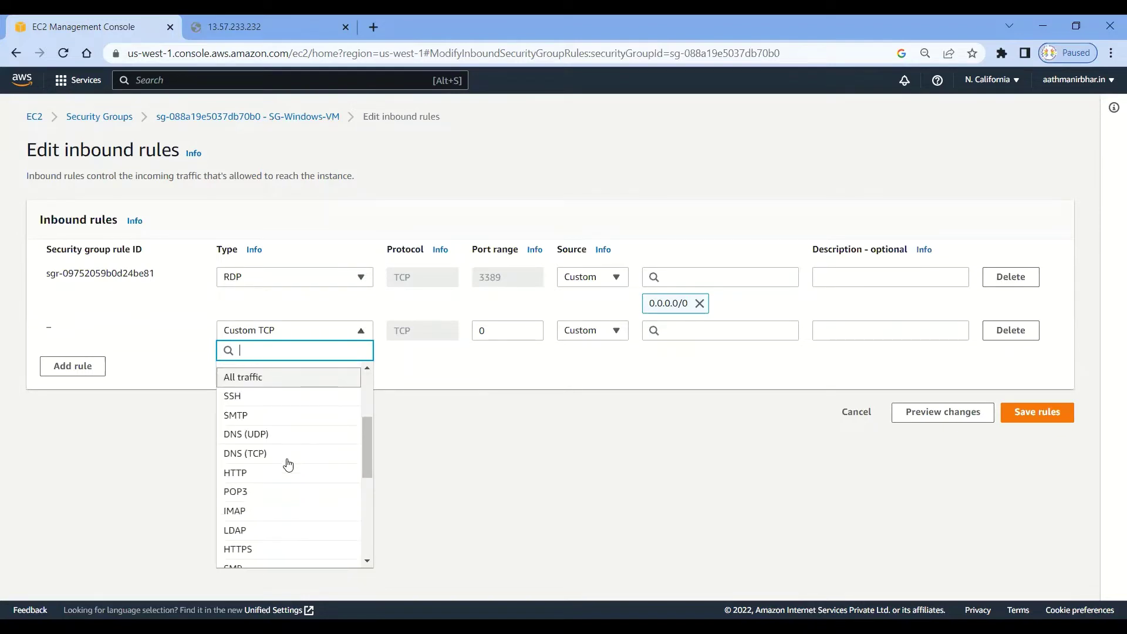
{"action": "left_click", "coordinate": [287, 469]}
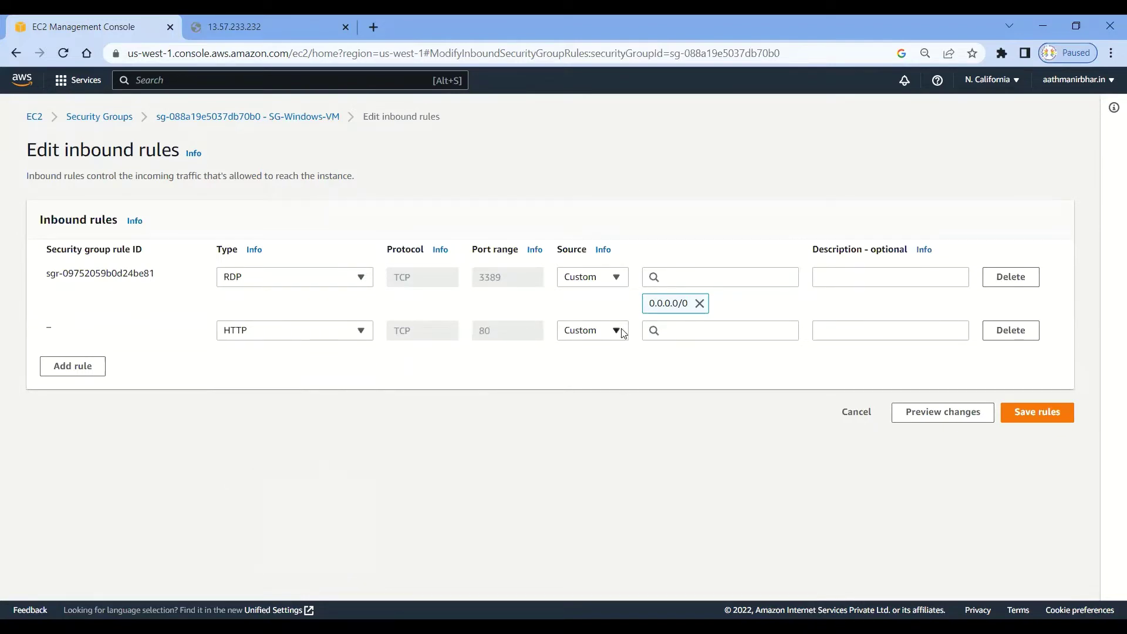
{"action": "left_click", "coordinate": [616, 332]}
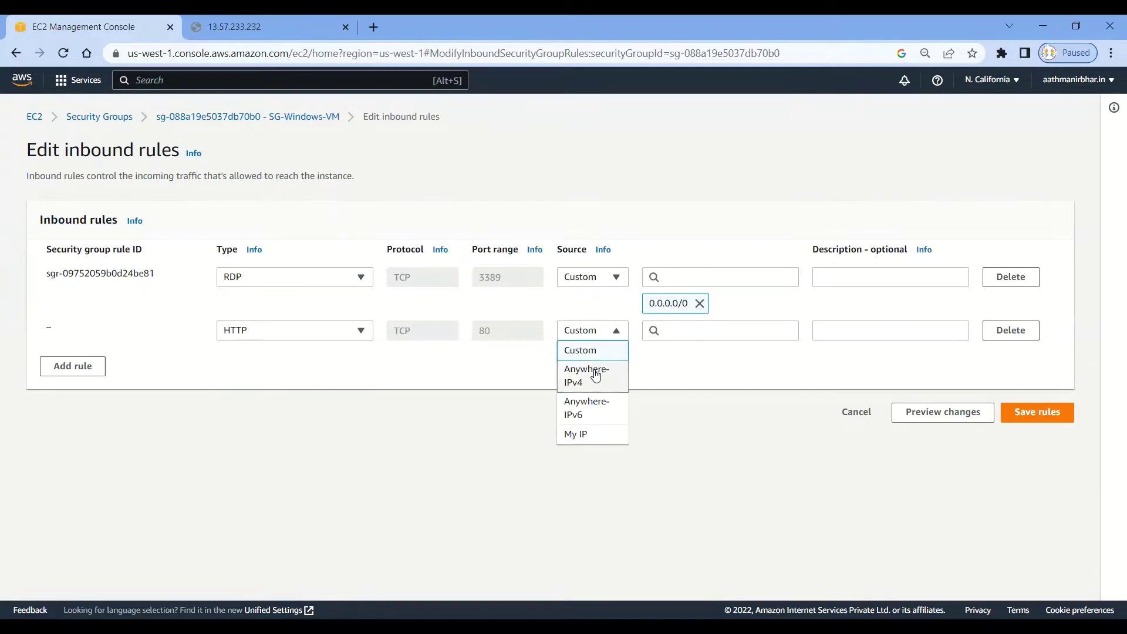
{"action": "left_click", "coordinate": [579, 372]}
{"action": "left_click", "coordinate": [1045, 441]}
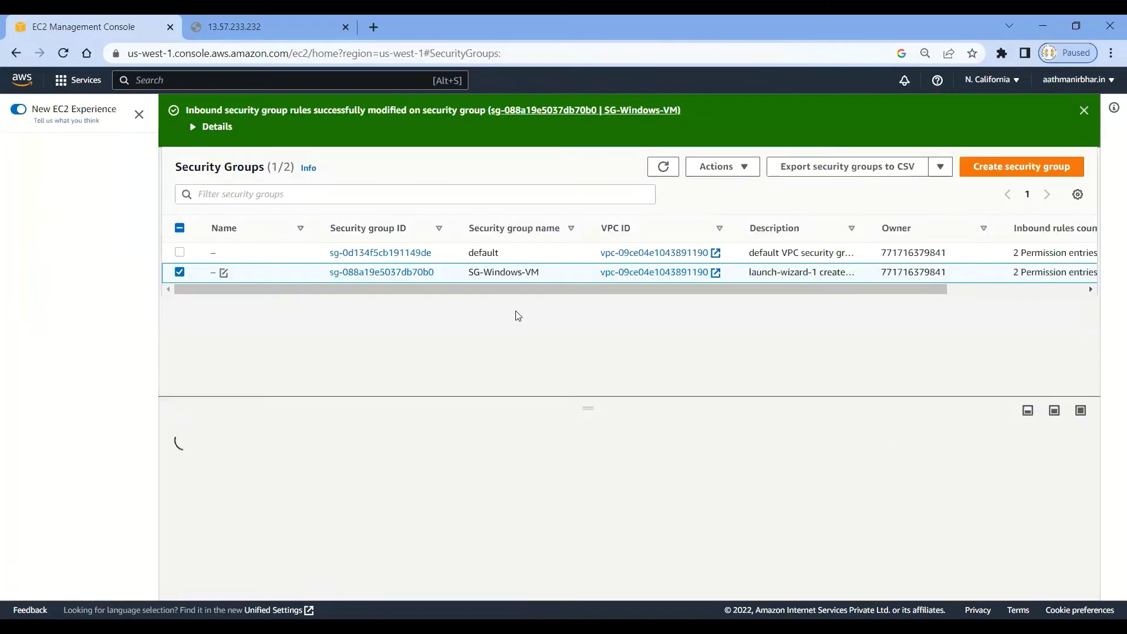
{"action": "left_click", "coordinate": [275, 26]}
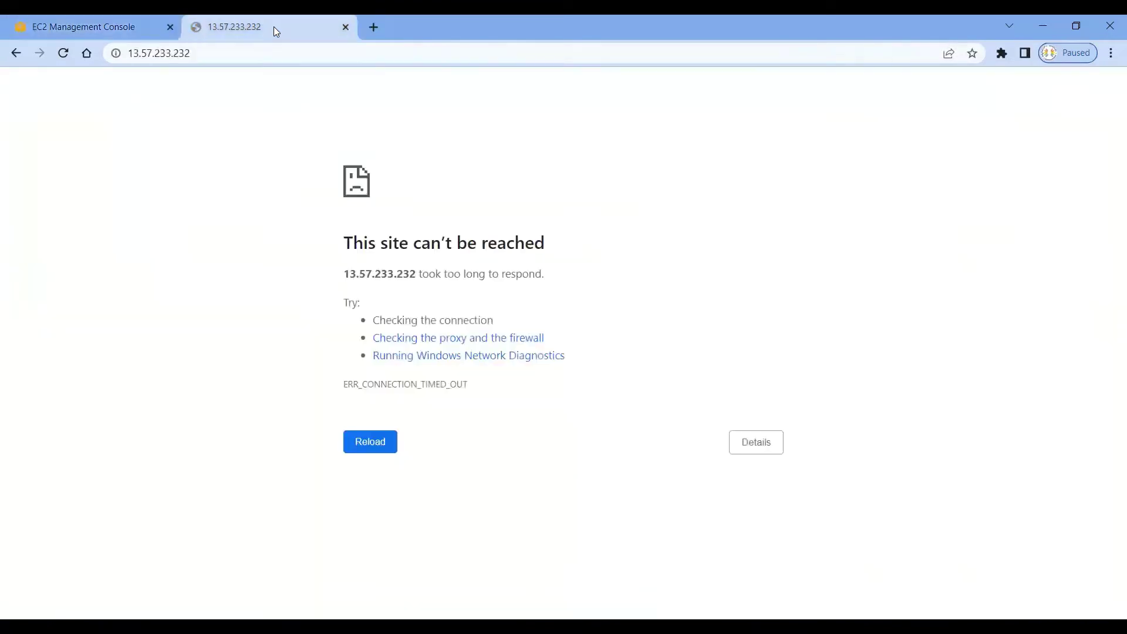
Reload 13.57.233.232 so the IIS Windows Server default page loads.
{"action": "left_click", "coordinate": [236, 53]}
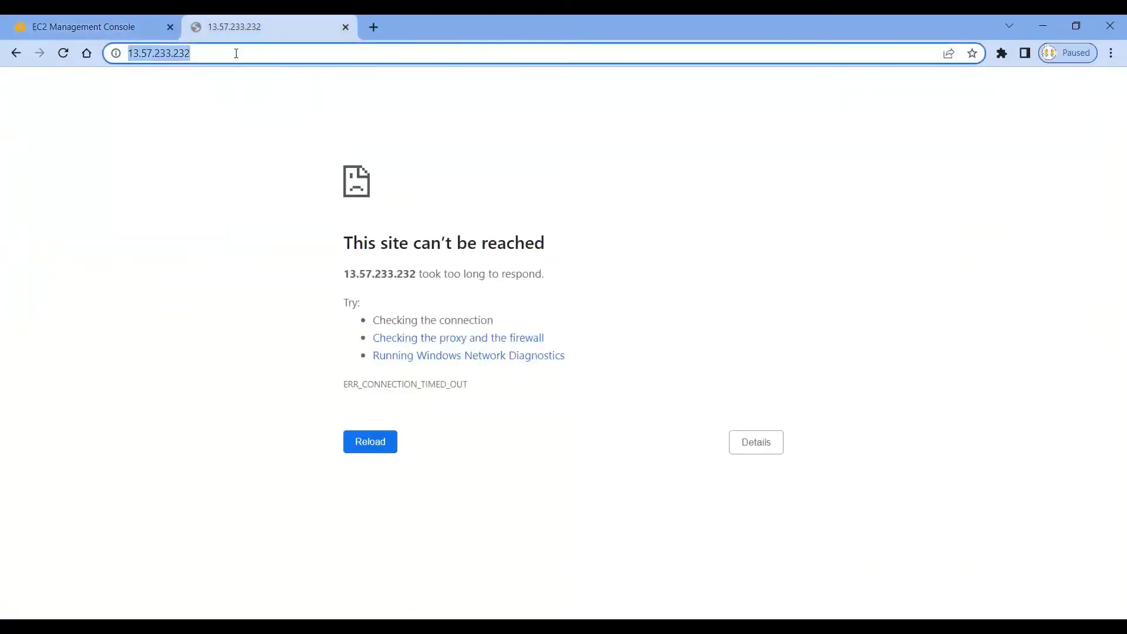
{"action": "left_click", "coordinate": [64, 53]}
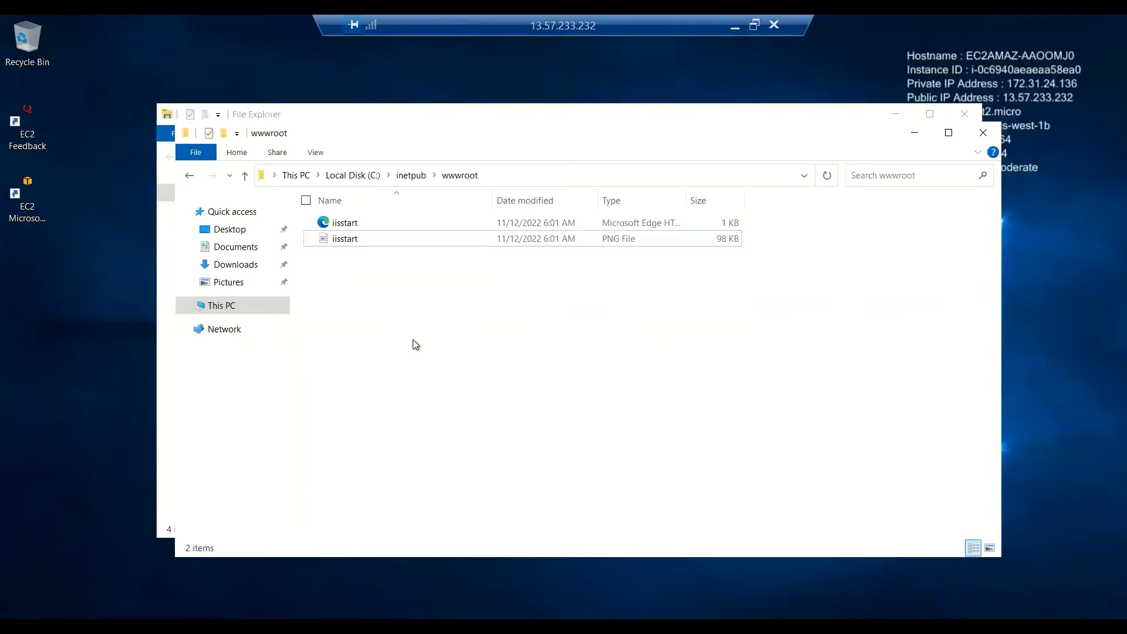
Open the iisstart PNG from wwwroot in Paint via Open with.
{"action": "left_click", "coordinate": [334, 242]}
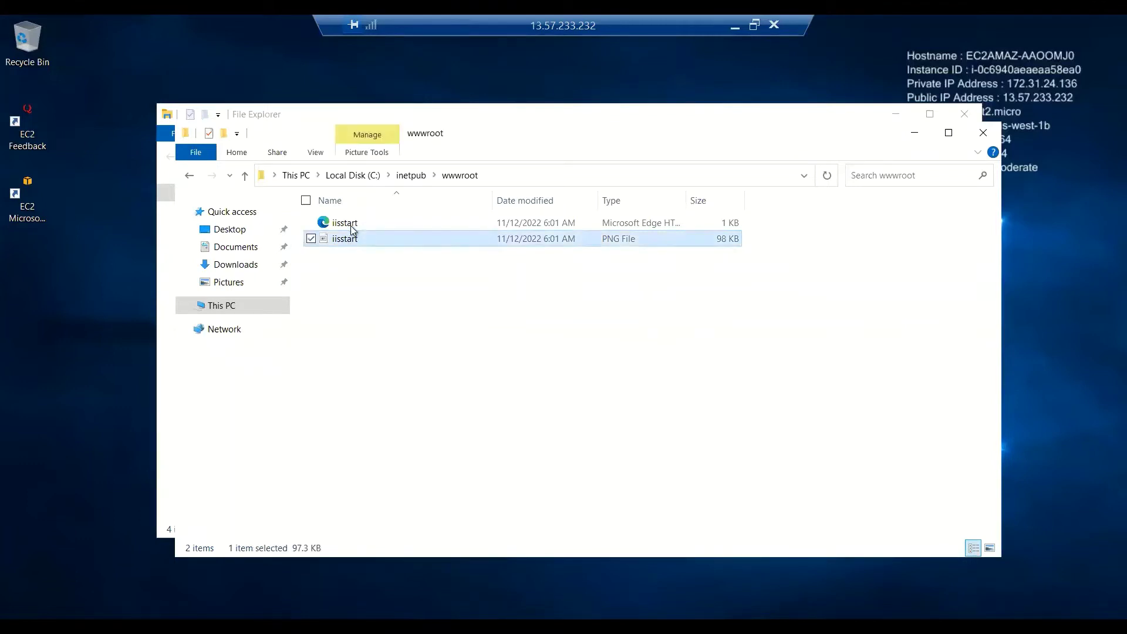
{"action": "left_click", "coordinate": [352, 225]}
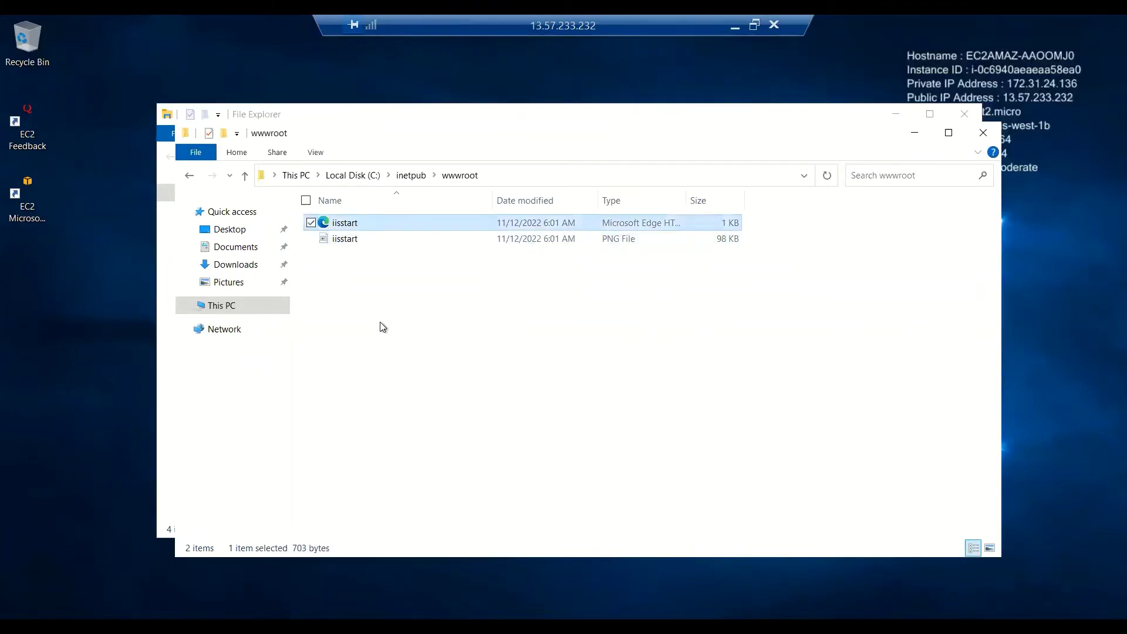
{"action": "left_click", "coordinate": [374, 307]}
{"action": "left_click", "coordinate": [343, 241]}
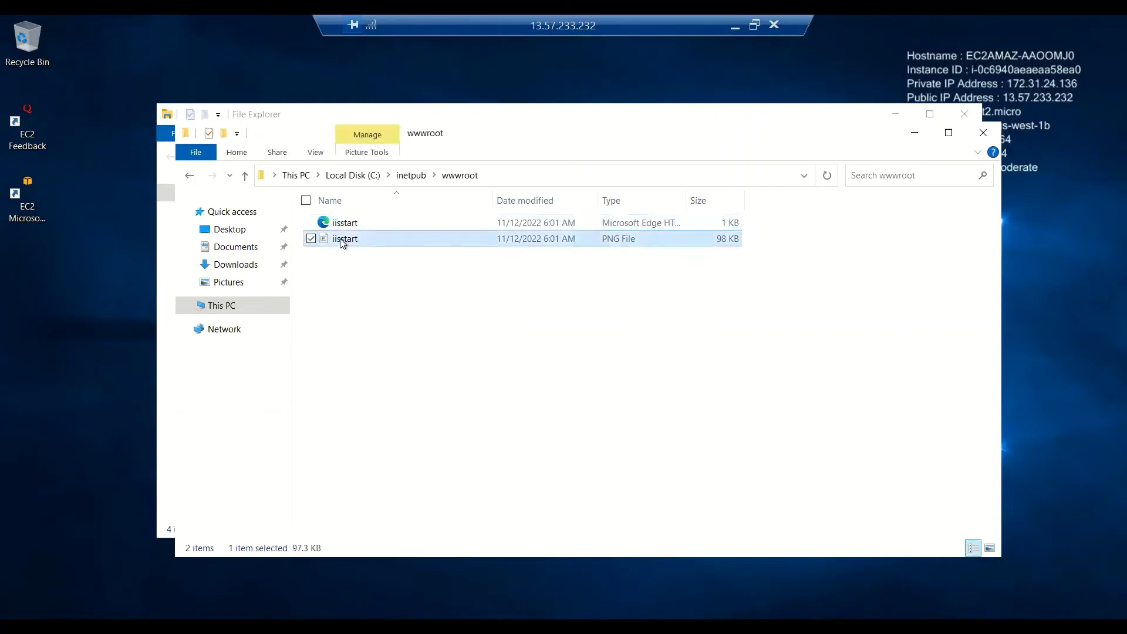
{"action": "right_click", "coordinate": [343, 240]}
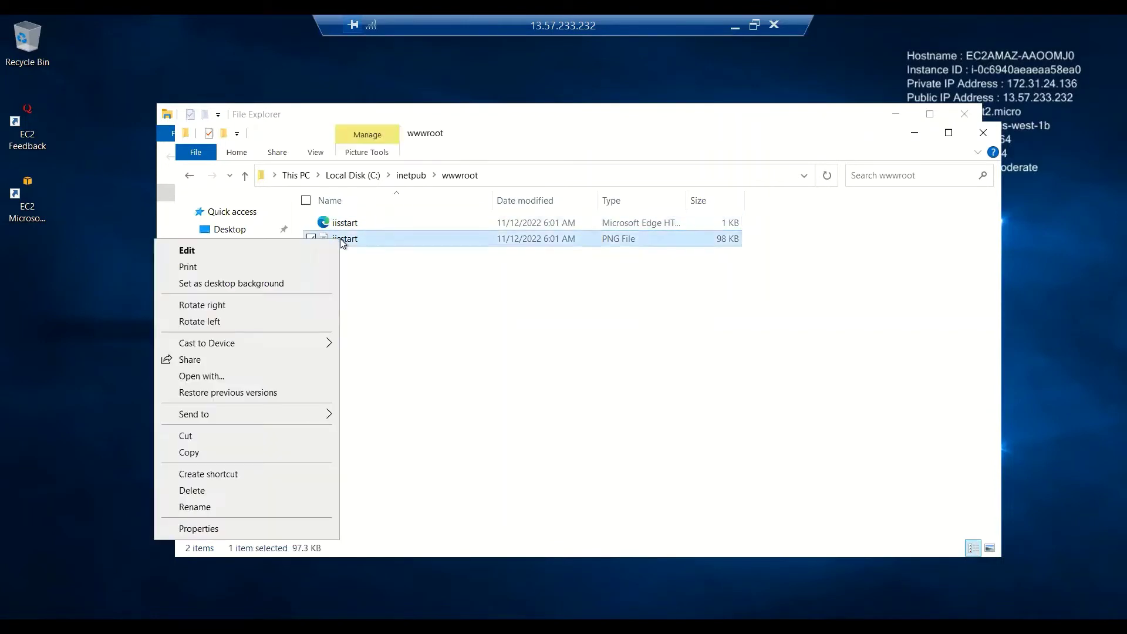
{"action": "left_click", "coordinate": [223, 377]}
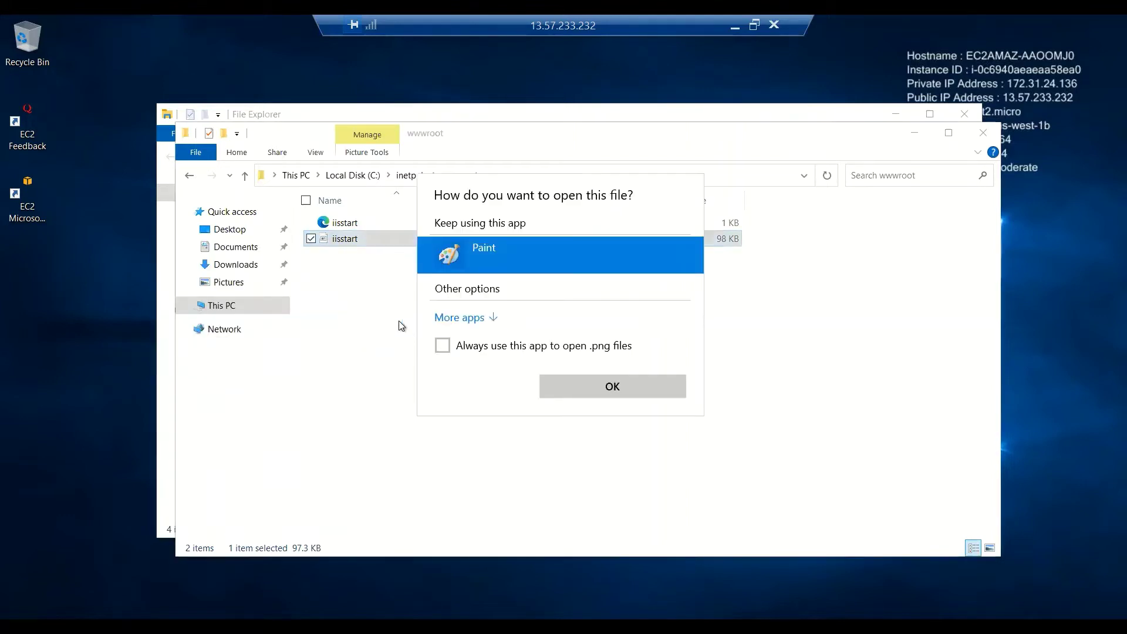
{"action": "left_click", "coordinate": [613, 387]}
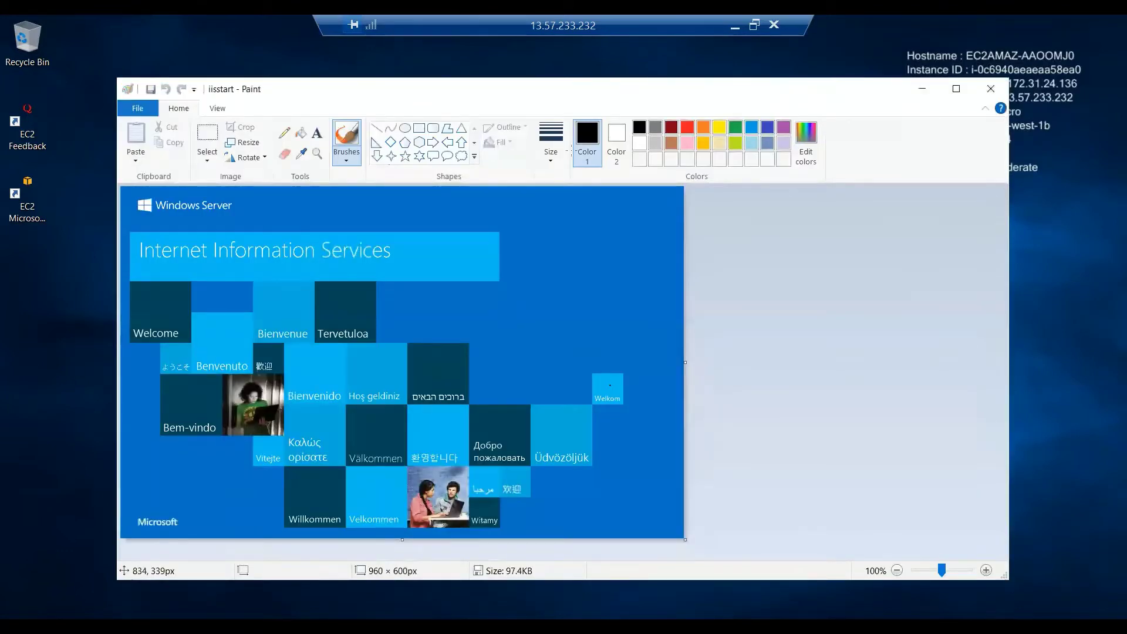
Draw a red text box across the image's top right with 24-point text size.
{"action": "left_click", "coordinate": [317, 134]}
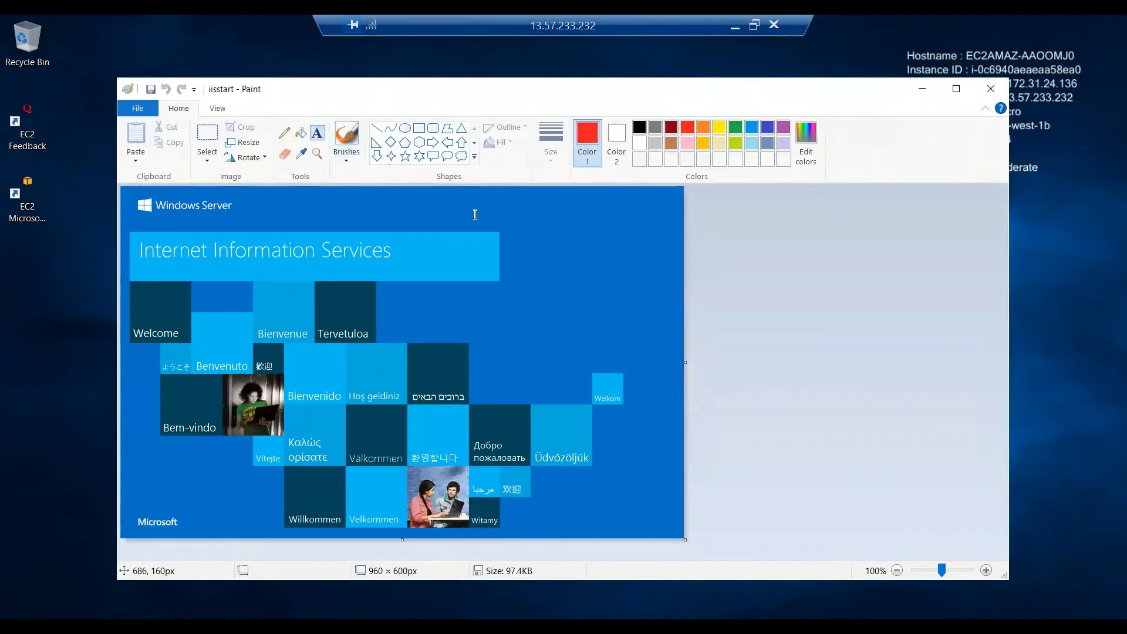
{"action": "left_click_drag", "start_coordinate": [402, 193], "coordinate": [669, 237]}
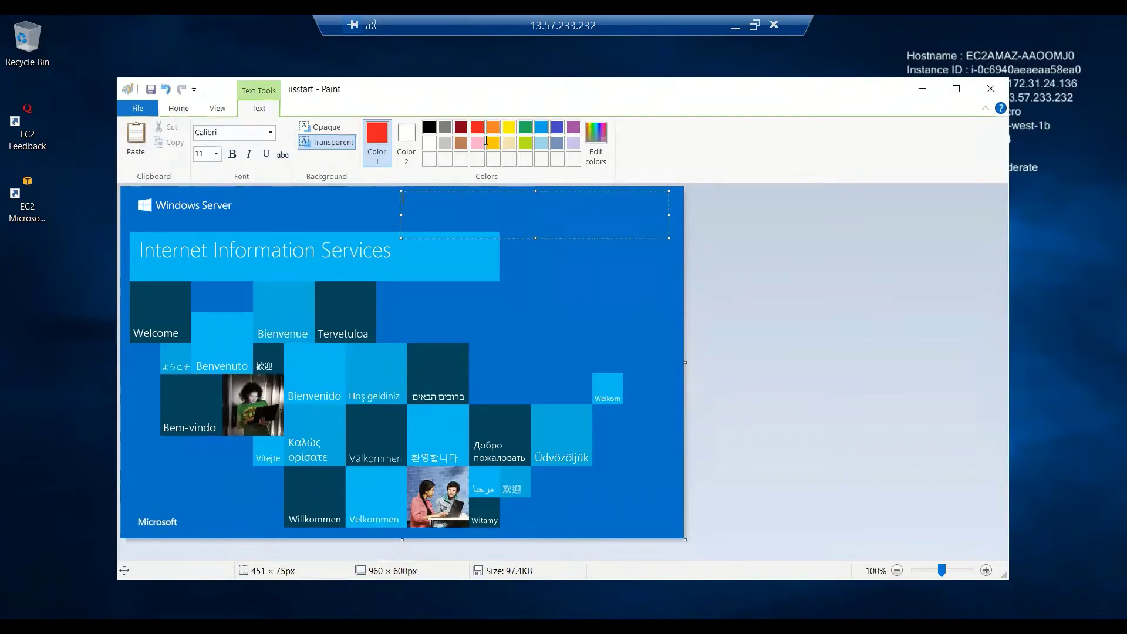
{"action": "left_click", "coordinate": [200, 154]}
{"action": "type", "text": "24"}
{"action": "key", "text": "Return"}
Type and commit 'Demo Class - 12-Nov-2022', then return to the browser's address bar.
{"action": "type", "text": "Demo Class -"}
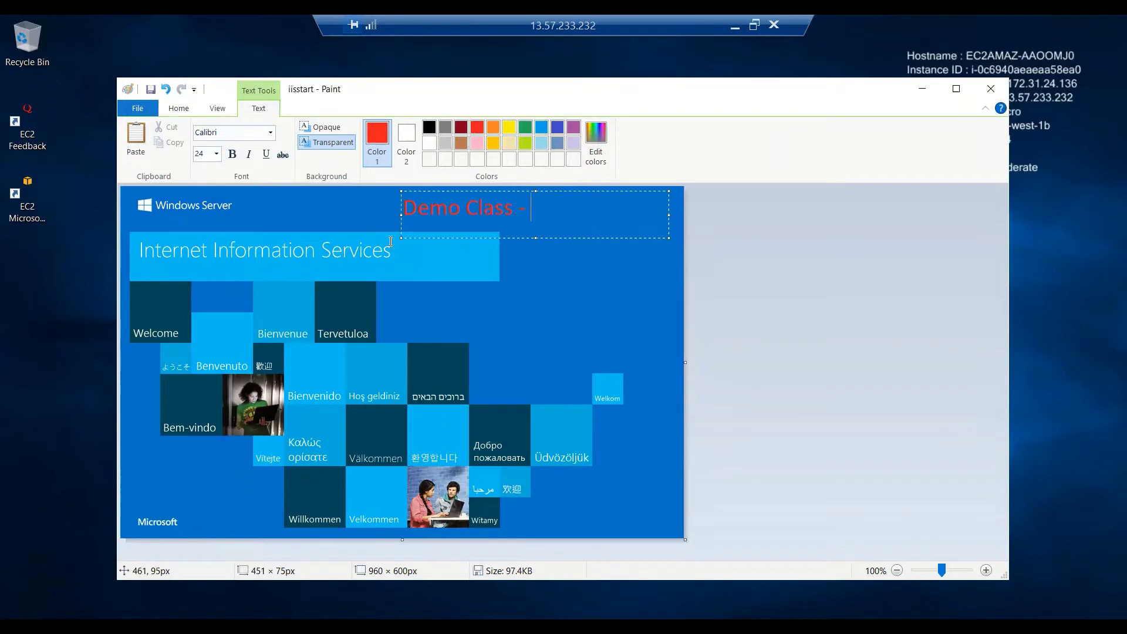
{"action": "type", "text": " 12-Nov-2022"}
{"action": "left_click", "coordinate": [788, 317]}
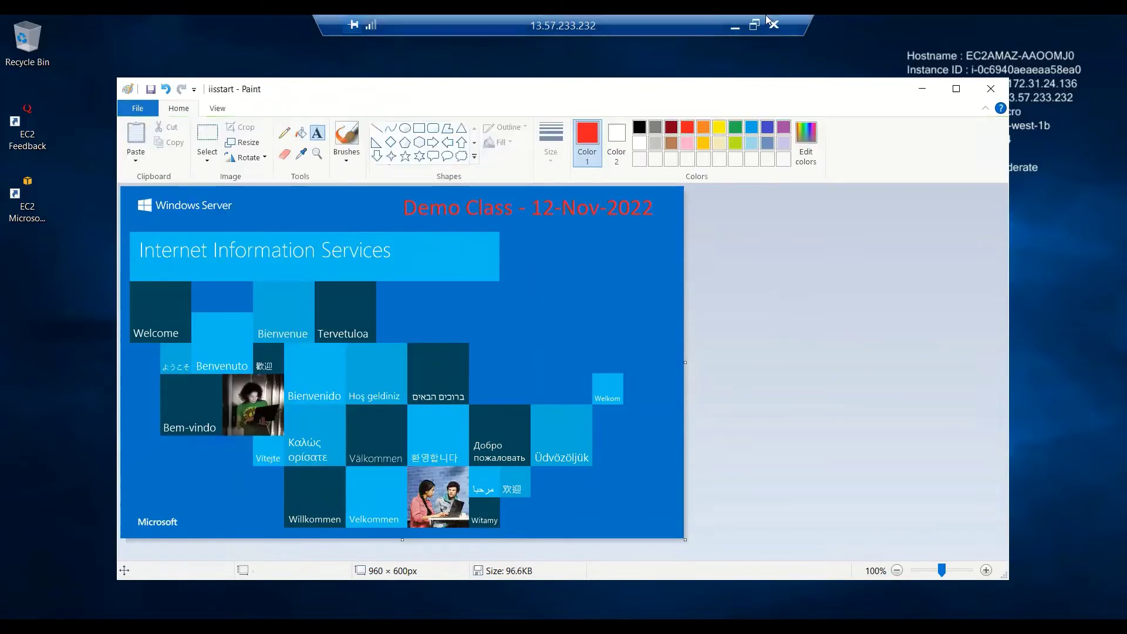
{"action": "left_click", "coordinate": [735, 27]}
{"action": "left_click", "coordinate": [317, 55]}
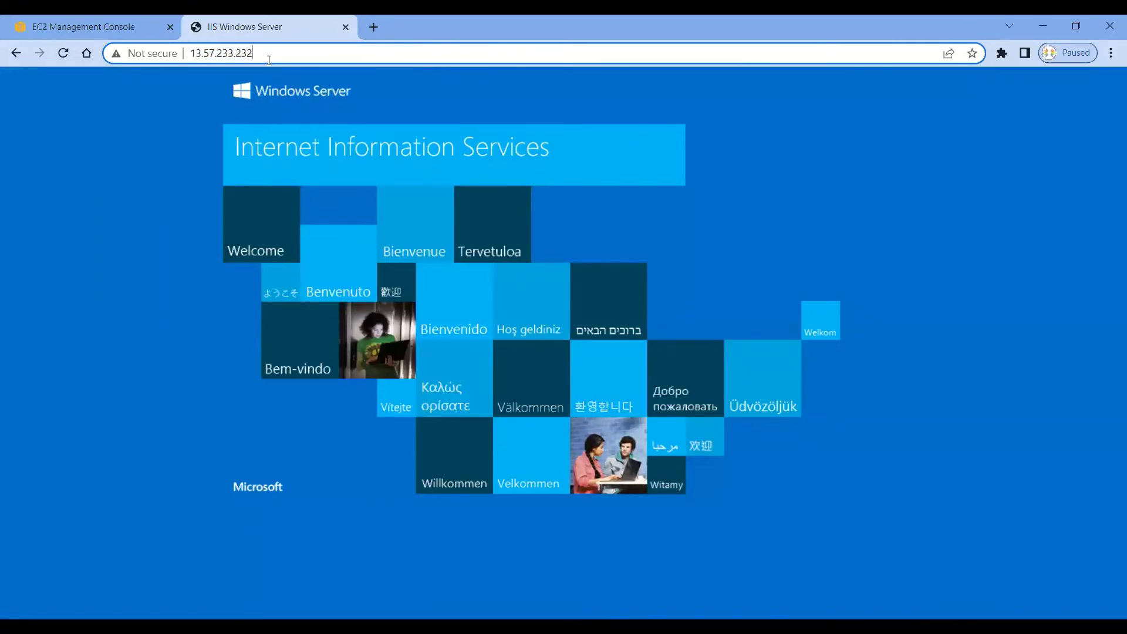
Reload 13.57.233.232 to see the red Demo Class text, then open iis.net from the splash image.
{"action": "key", "text": "Return"}
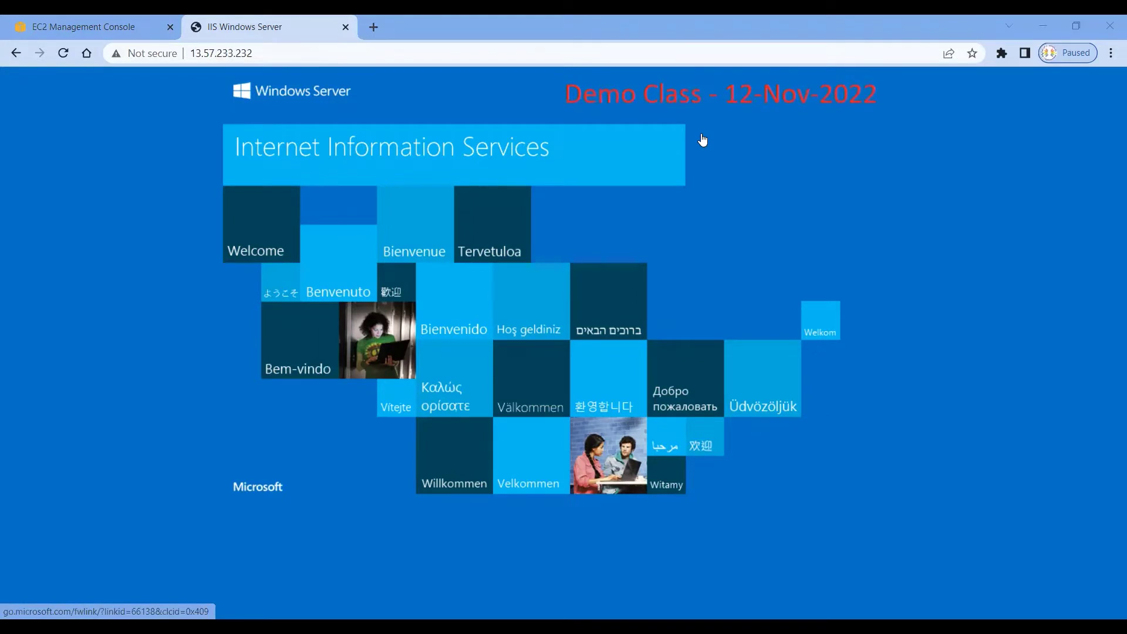
{"action": "left_click", "coordinate": [275, 52]}
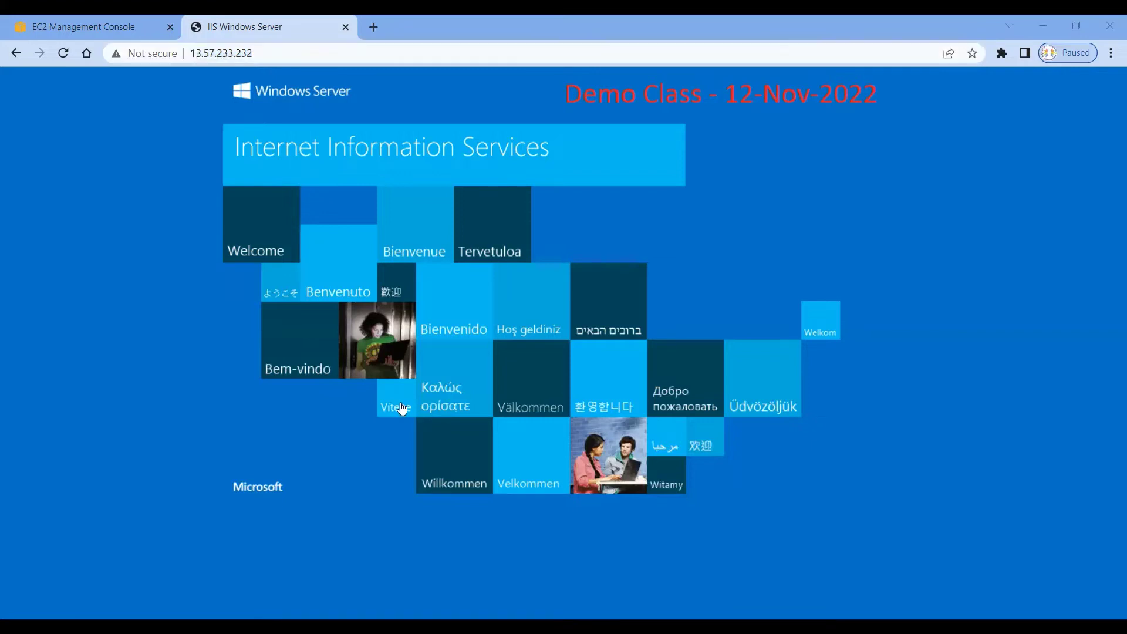
{"action": "left_click", "coordinate": [805, 223]}
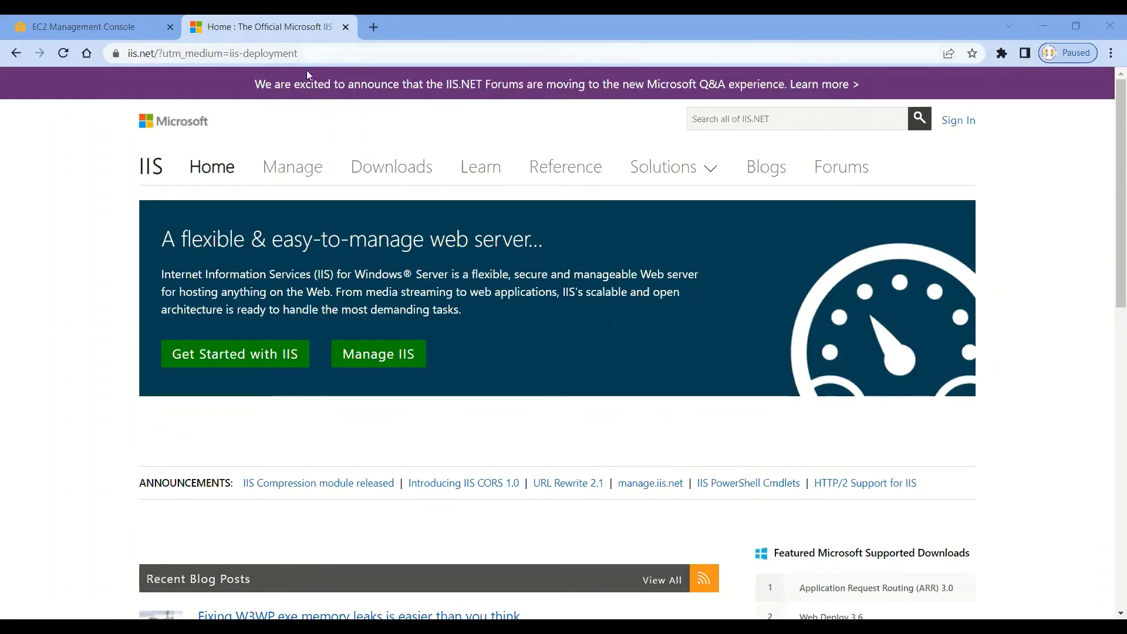
Close the IIS site tab, deselect SG-Windows-VM, and show VM1_detailed_analysis among running instances.
{"action": "left_click", "coordinate": [346, 27]}
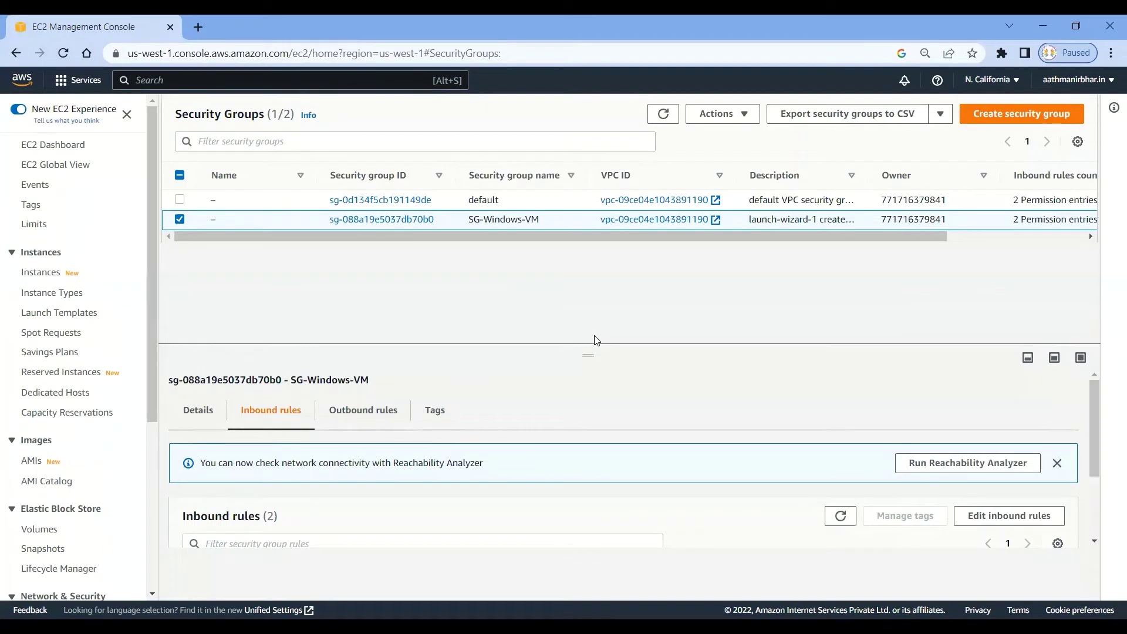
{"action": "left_click", "coordinate": [183, 221]}
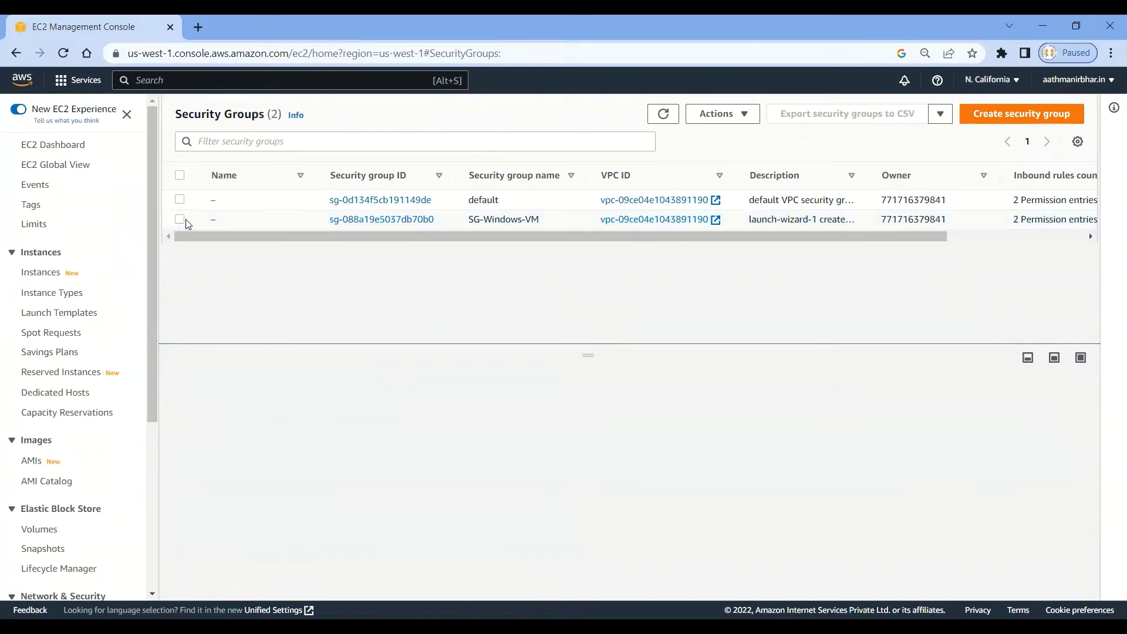
{"action": "left_click", "coordinate": [73, 147]}
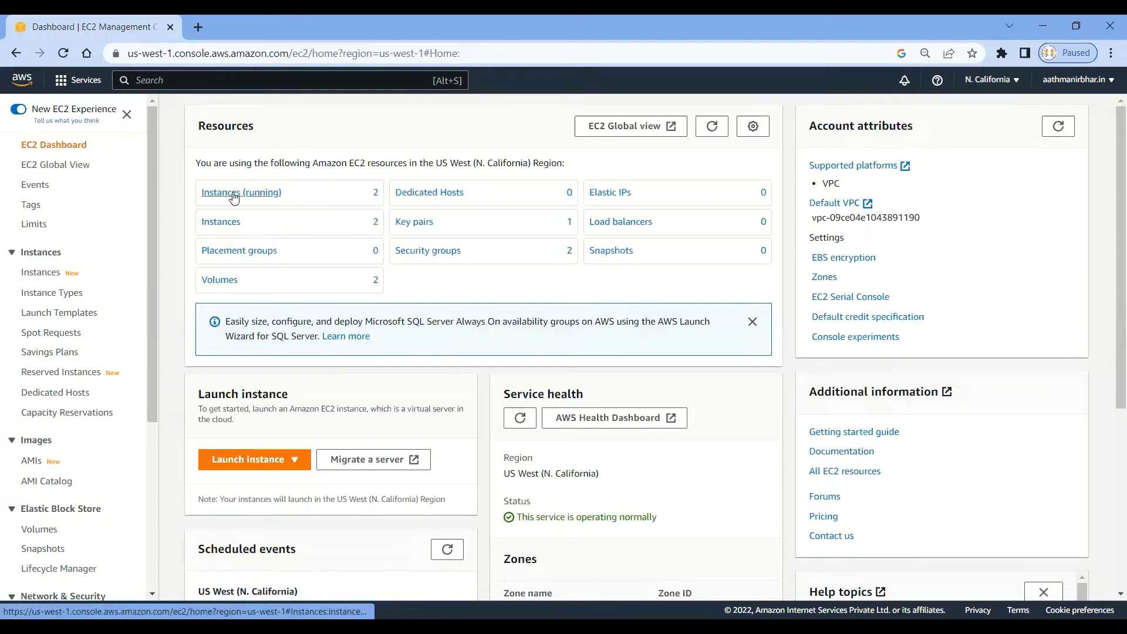
{"action": "left_click", "coordinate": [234, 194]}
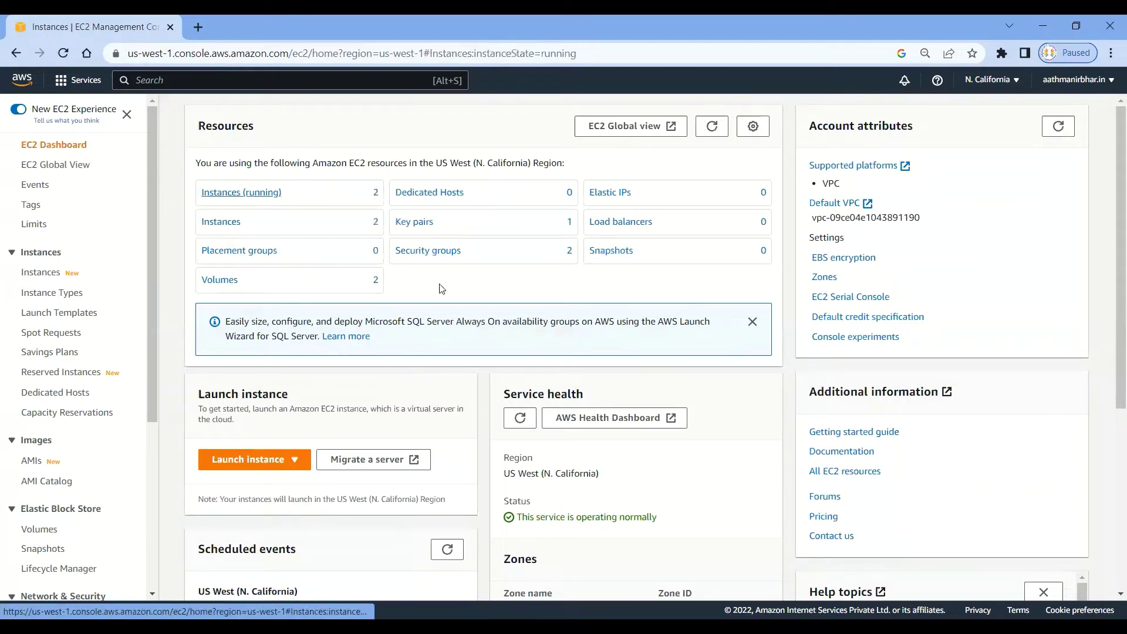
{"action": "left_click", "coordinate": [176, 204]}
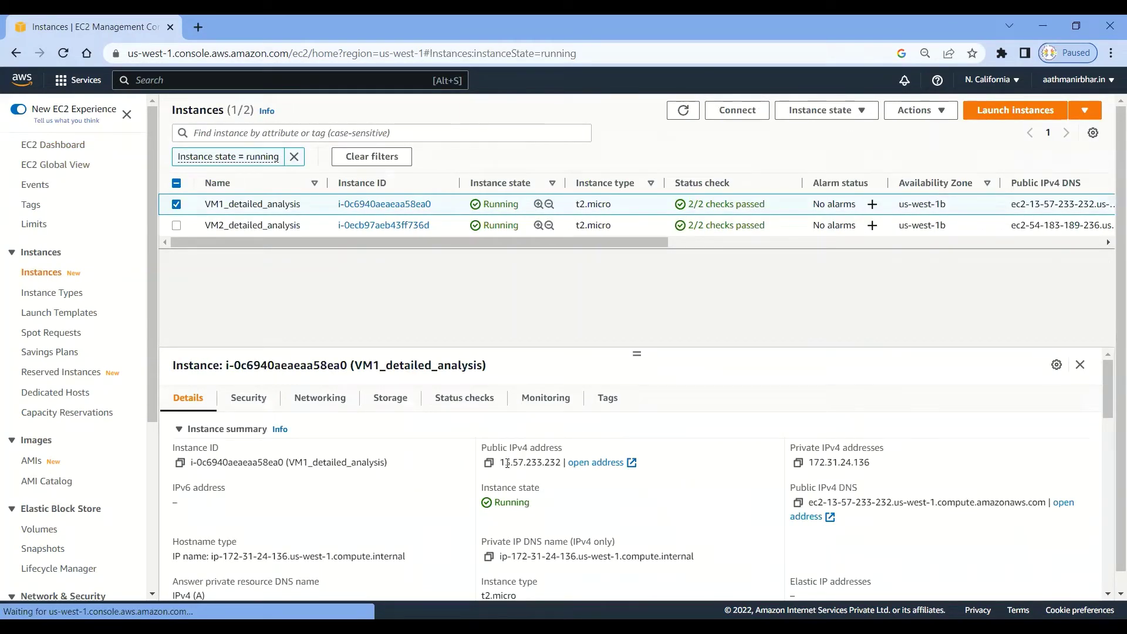
Switch the selection from VM1 to VM2_detailed_analysis and copy its private IPv4 172.31.31.250.
{"action": "left_click_drag", "start_coordinate": [566, 462], "coordinate": [509, 462]}
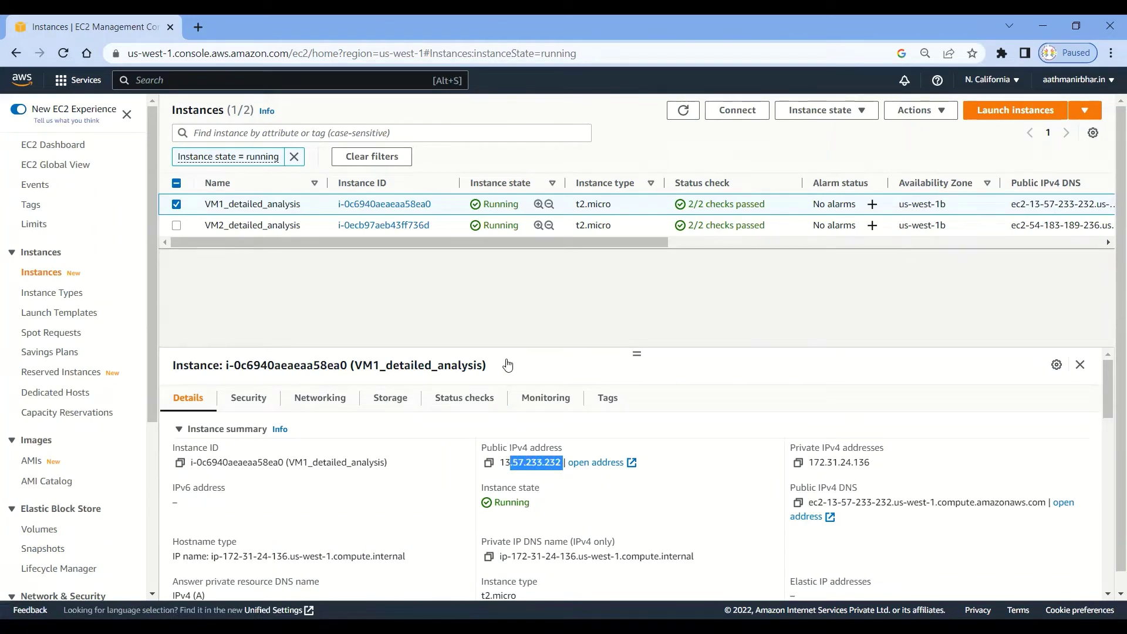
{"action": "left_click", "coordinate": [176, 204]}
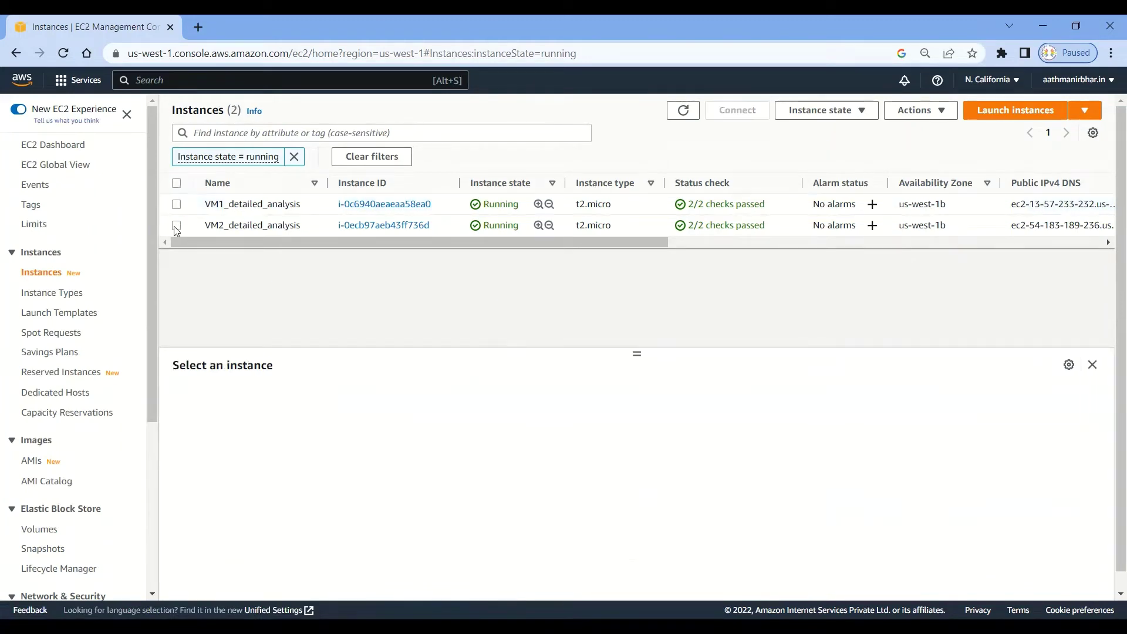
{"action": "left_click", "coordinate": [176, 226]}
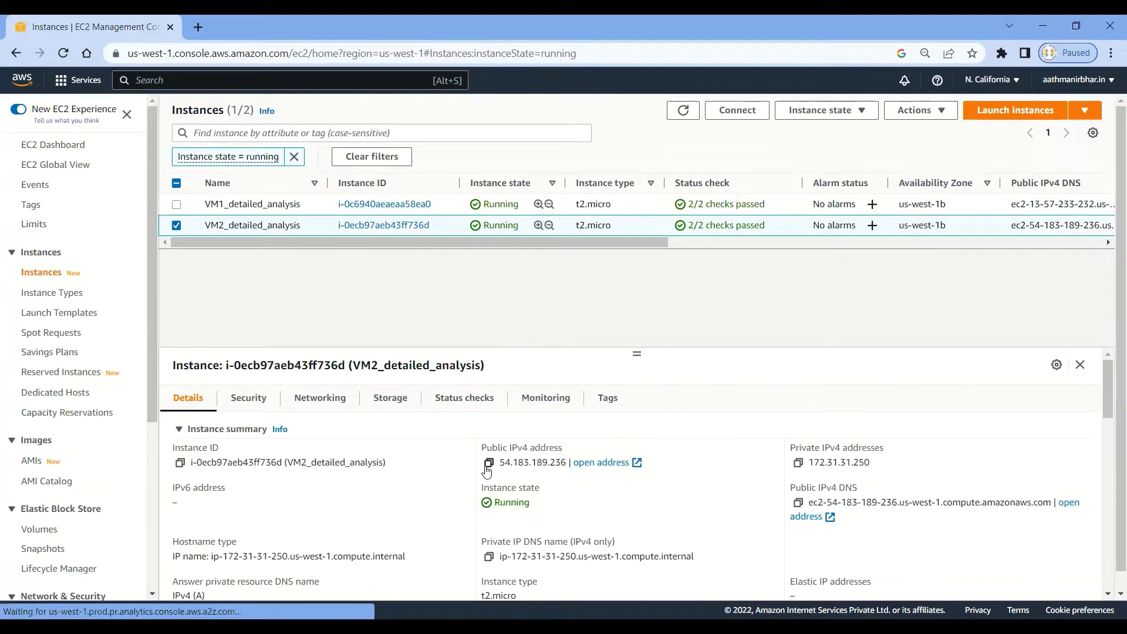
{"action": "left_click", "coordinate": [798, 464]}
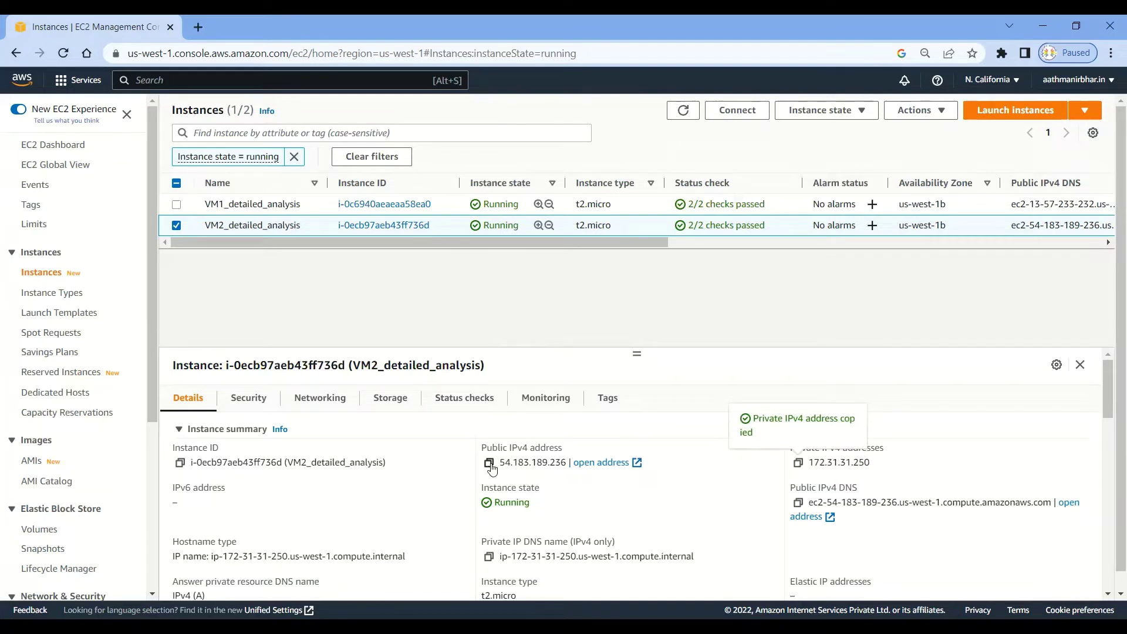
{"action": "left_click_drag", "start_coordinate": [500, 462], "coordinate": [566, 462]}
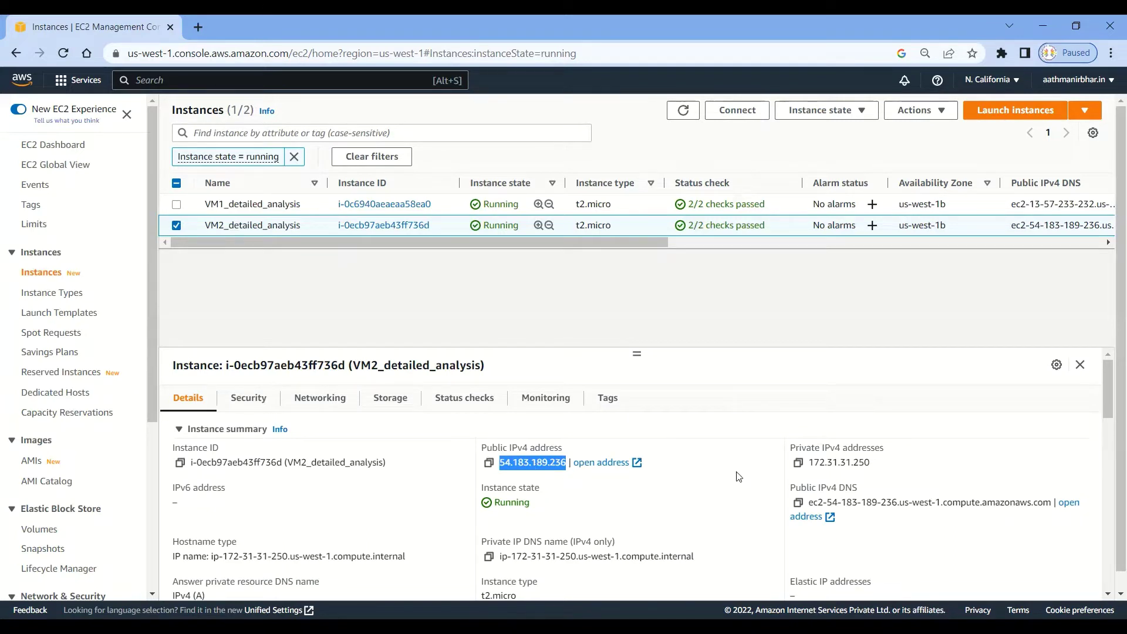
{"action": "left_click", "coordinate": [800, 466]}
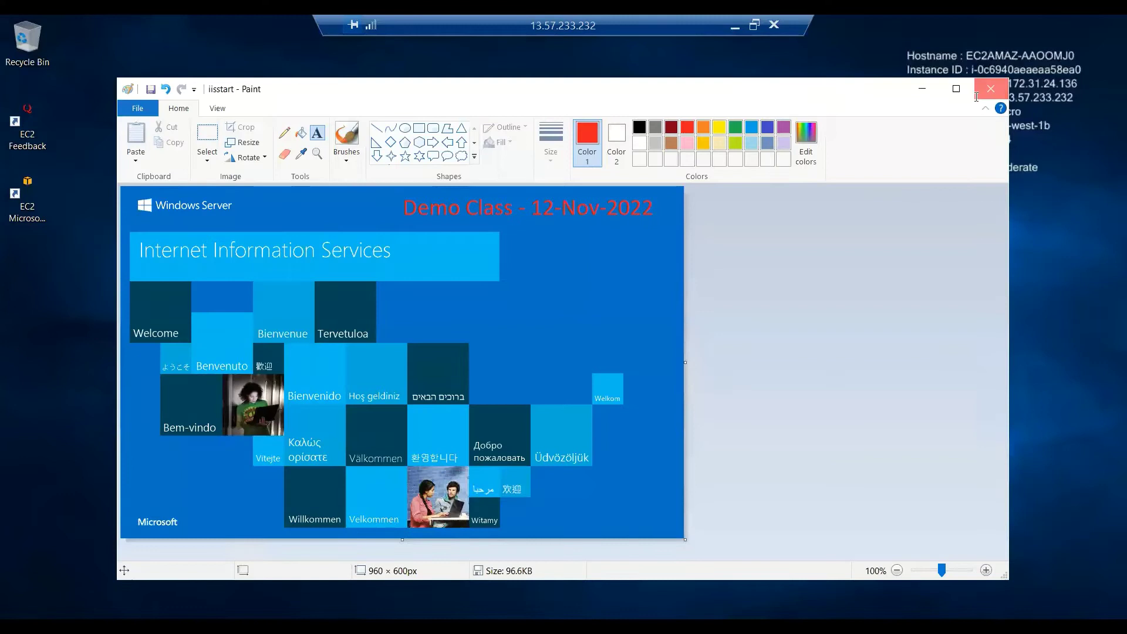
{"action": "left_click", "coordinate": [993, 83]}
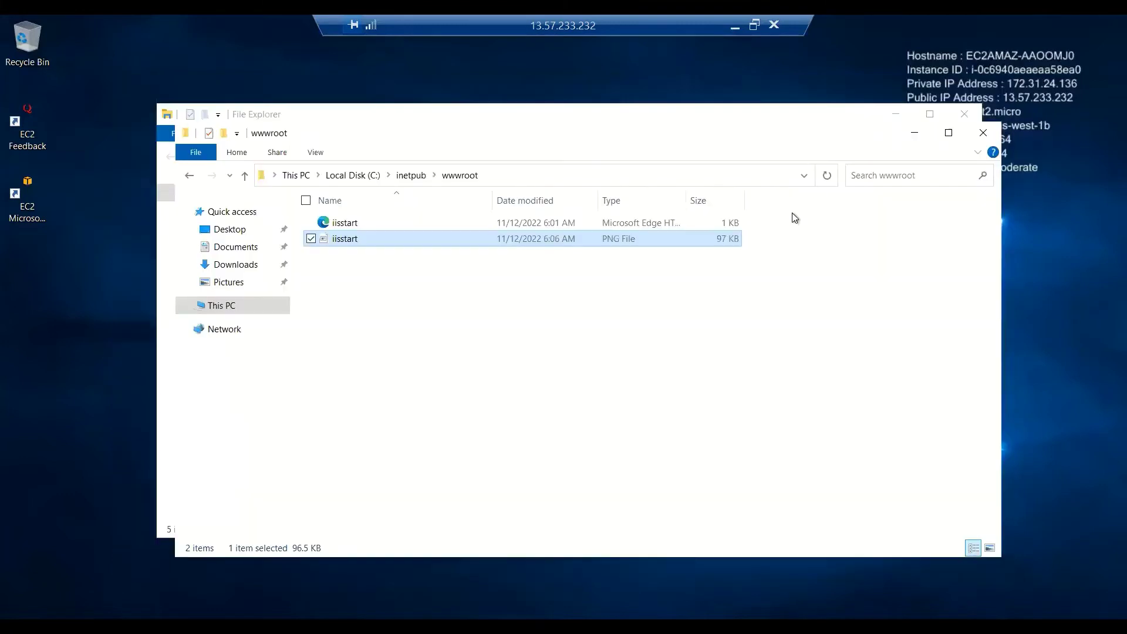
Close the File Explorer windows and launch Remote Desktop Connection with mstsc from Run.
{"action": "left_click", "coordinate": [965, 114]}
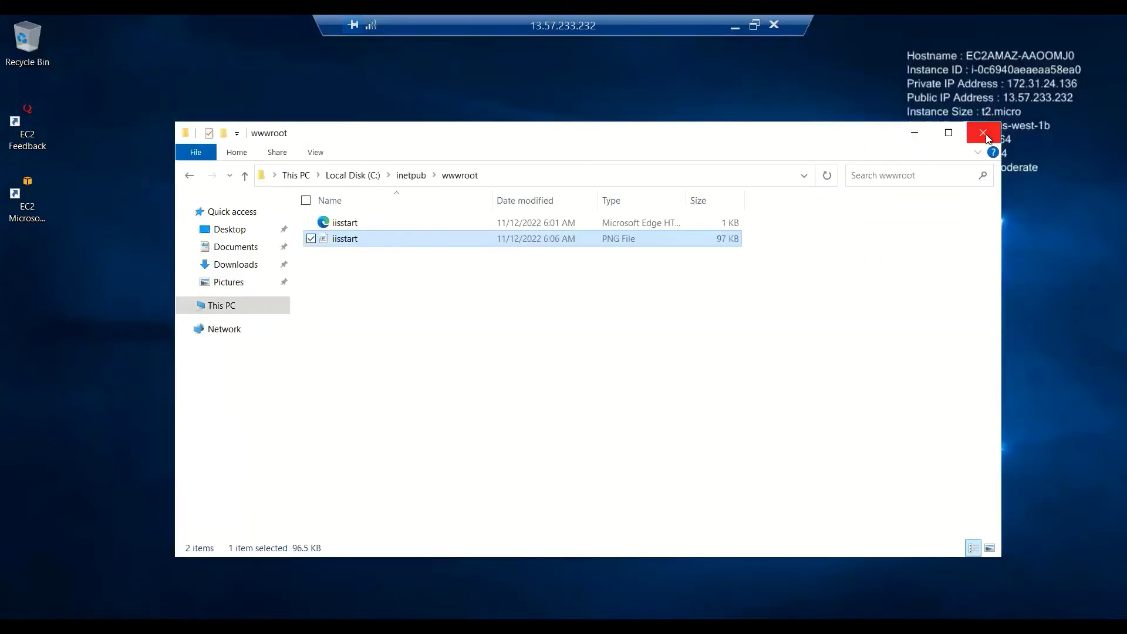
{"action": "left_click", "coordinate": [977, 137]}
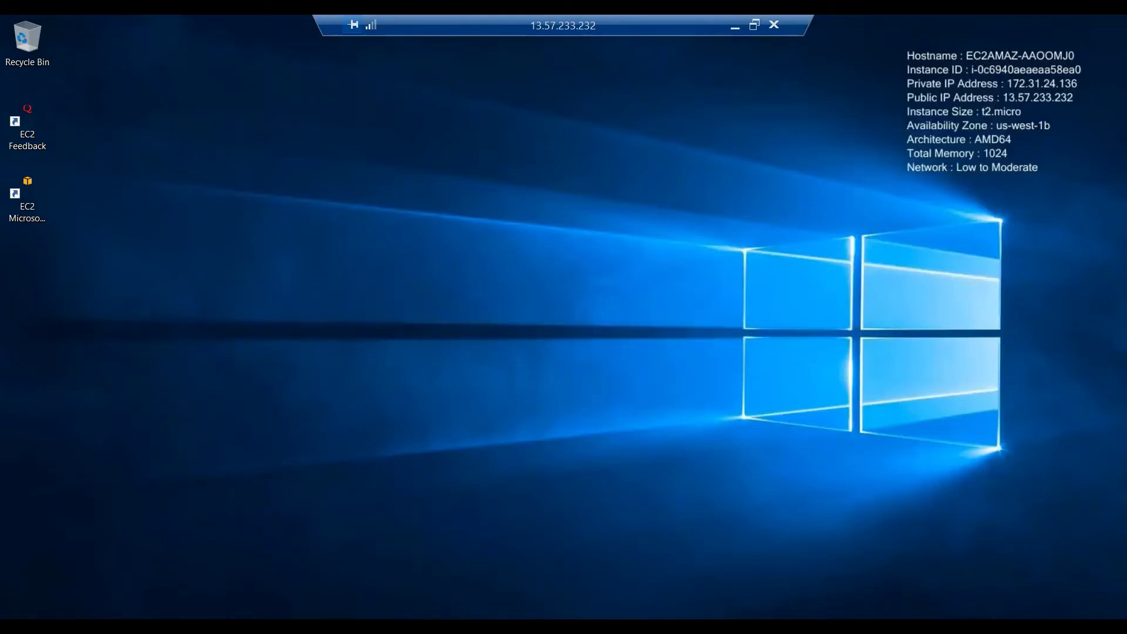
{"action": "key", "text": "super+x"}
{"action": "left_click", "coordinate": [57, 567]}
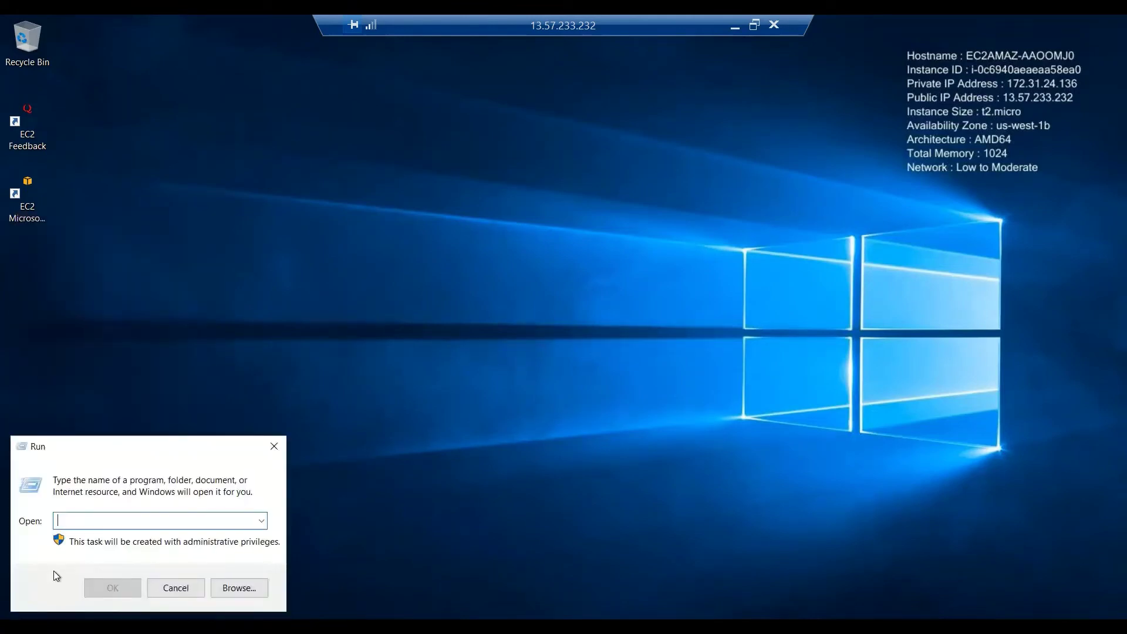
{"action": "type", "text": "mstsc"}
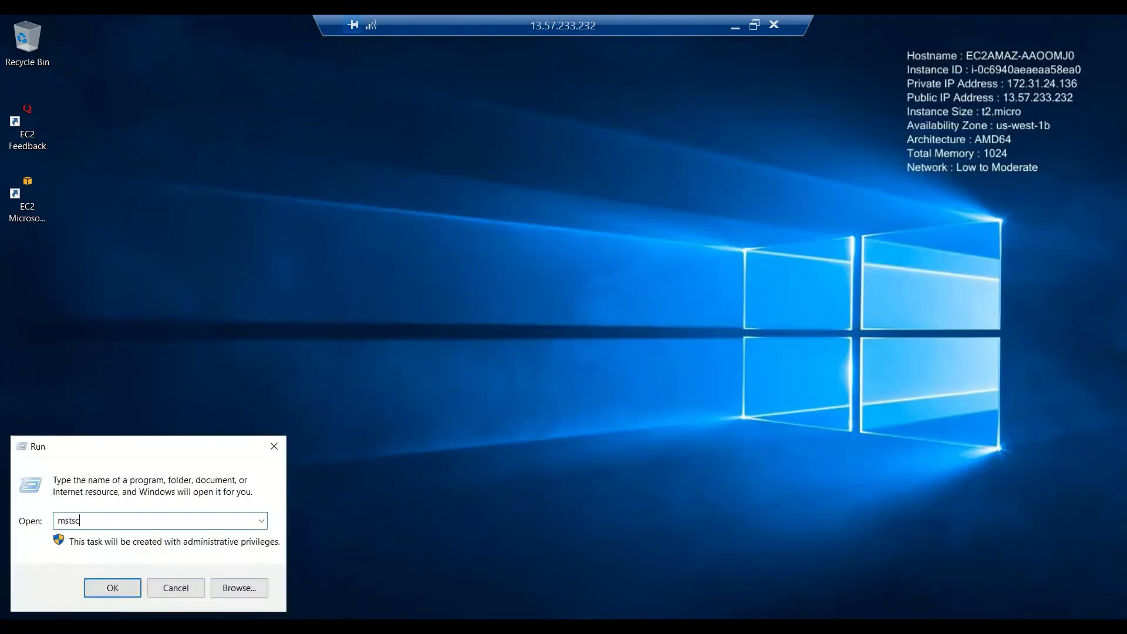
{"action": "key", "text": "Return"}
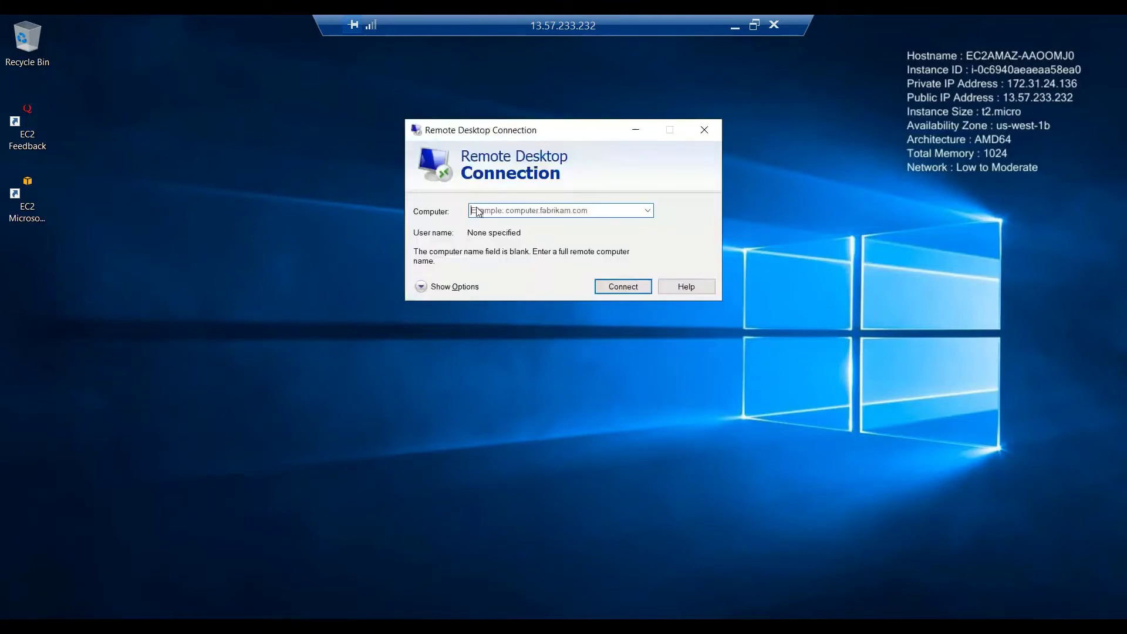
Connect to 172.31.31.250 and enter administrator as the user name.
{"action": "left_click", "coordinate": [498, 208]}
{"action": "key", "text": "ctrl+v"}
{"action": "left_click", "coordinate": [626, 286]}
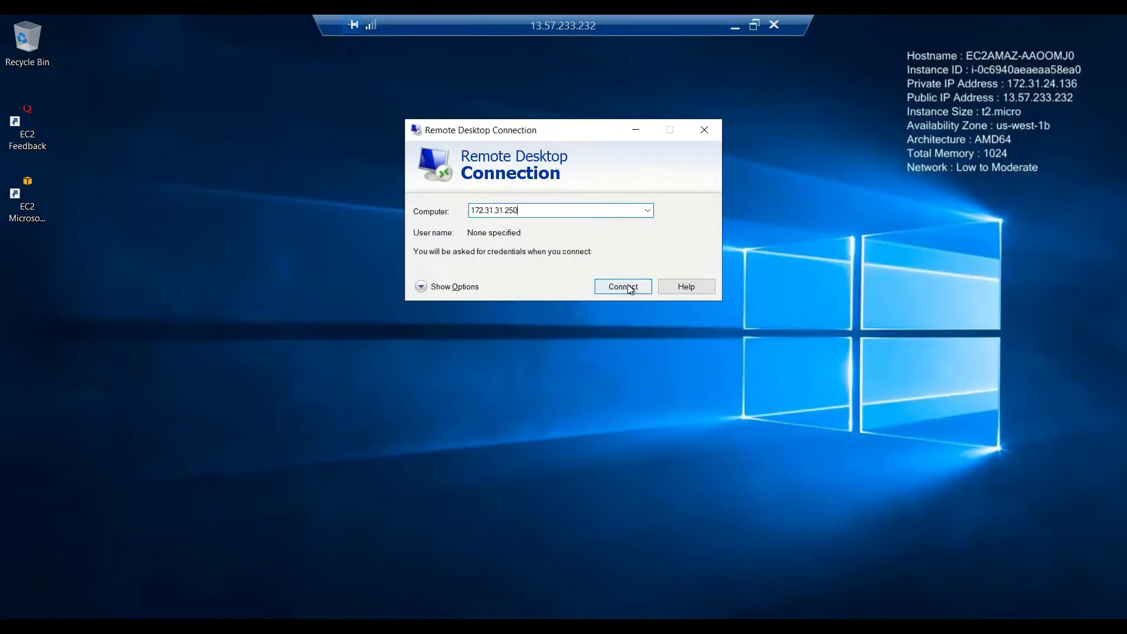
{"action": "left_click", "coordinate": [627, 286]}
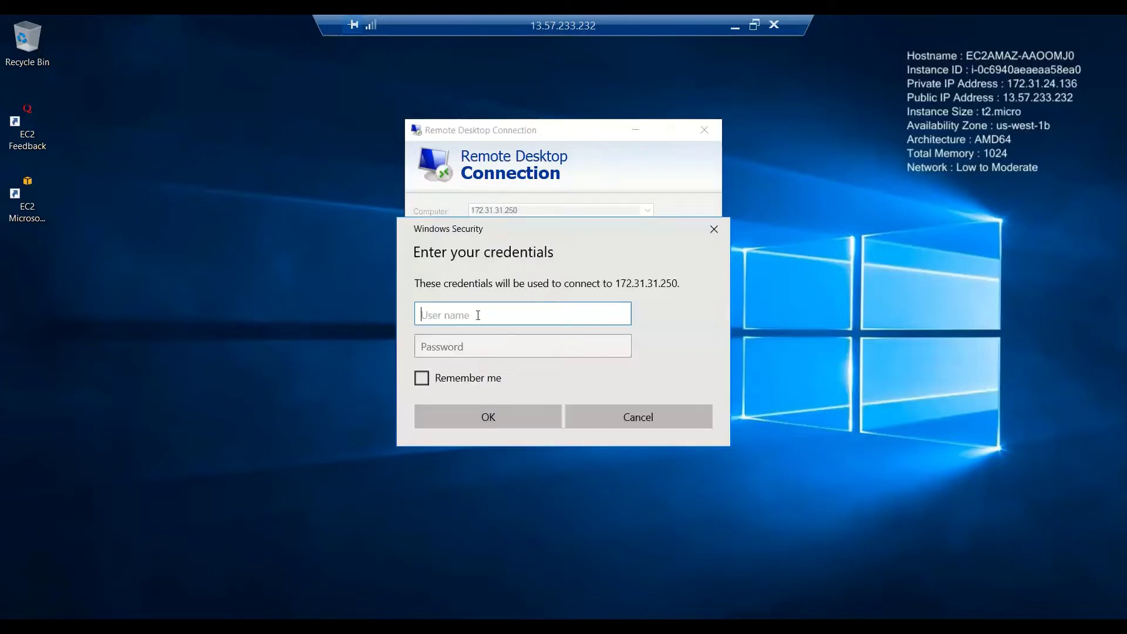
{"action": "type", "text": "administrator"}
{"action": "left_click", "coordinate": [486, 346]}
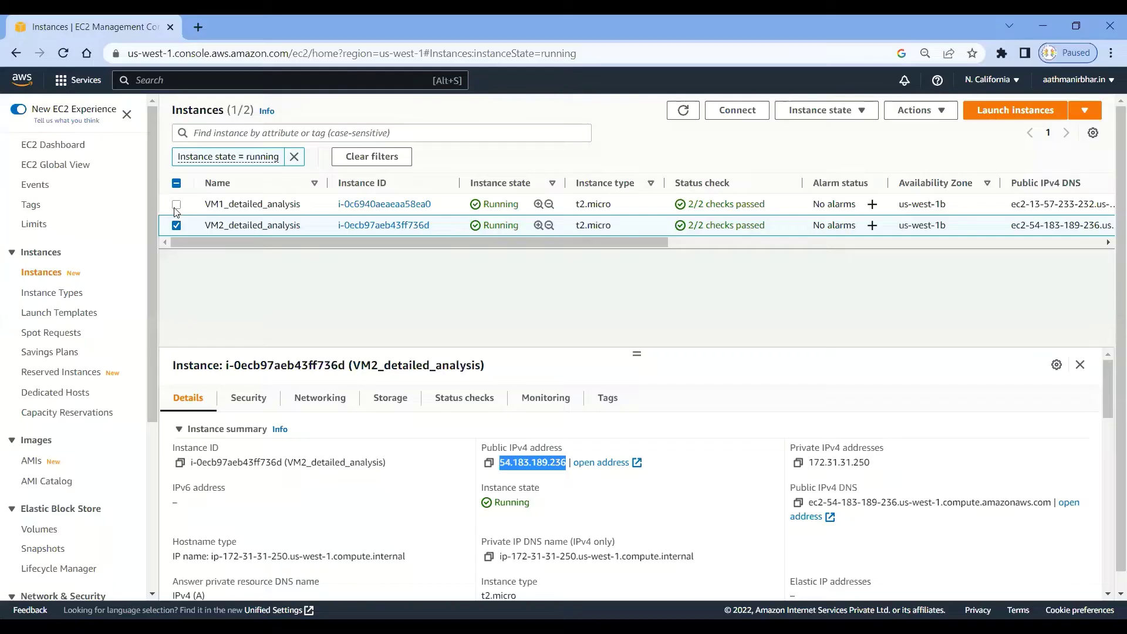
In the instances list, select VM2_detailed_analysis instead of VM1_detailed_analysis.
{"action": "left_click", "coordinate": [177, 225]}
{"action": "left_click", "coordinate": [176, 204]}
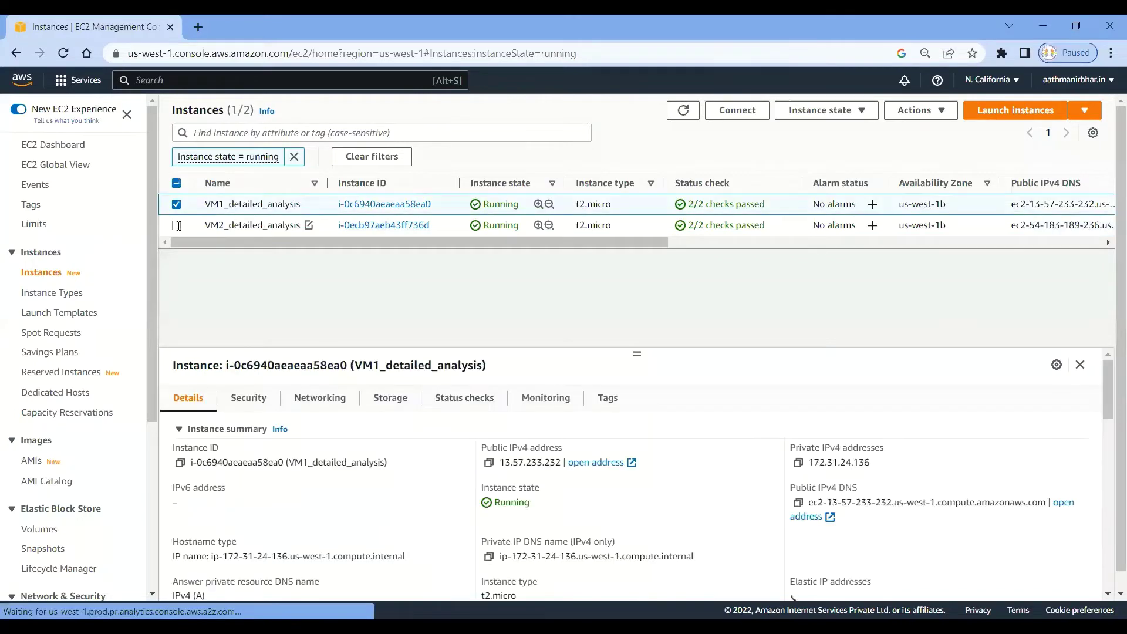
{"action": "left_click", "coordinate": [177, 206]}
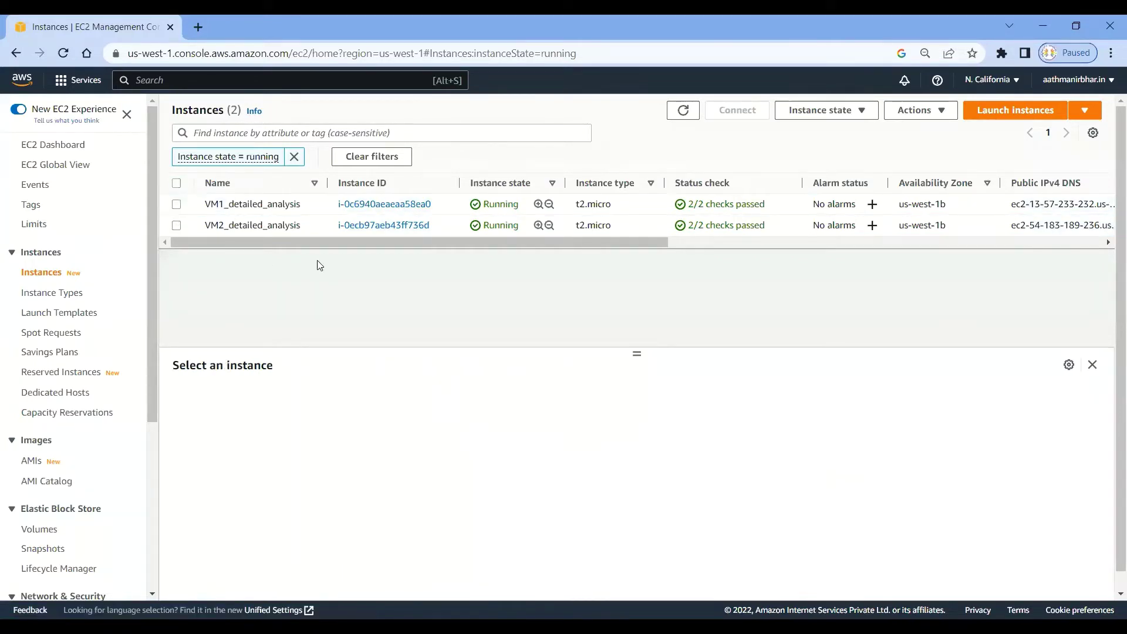
{"action": "left_click", "coordinate": [320, 226]}
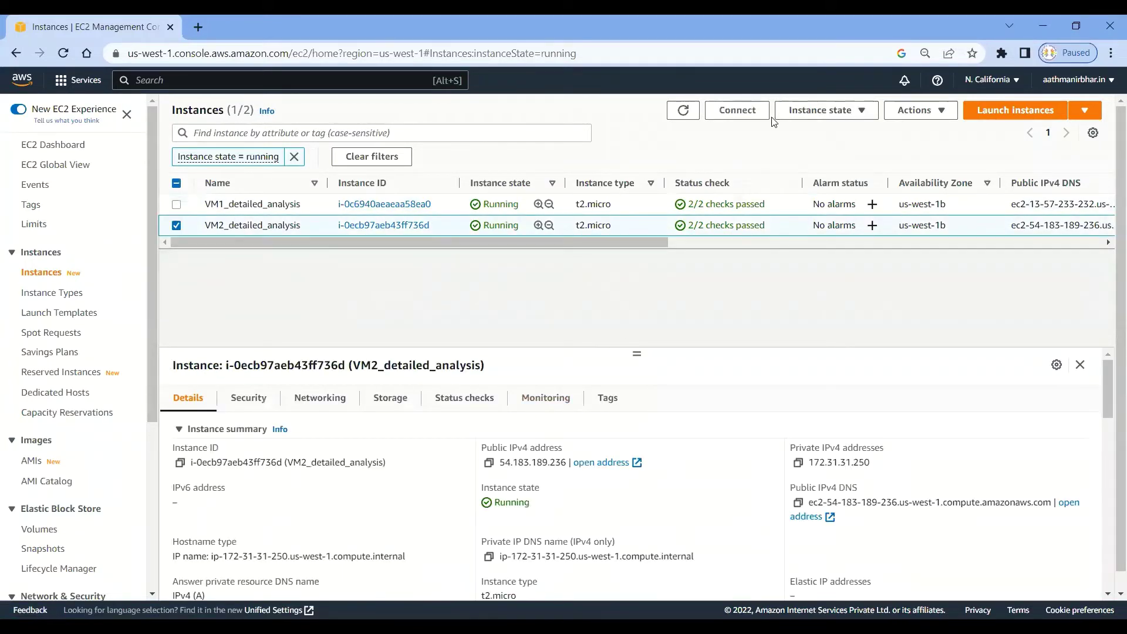
Decrypt VM2's administrator password on the RDP client page using the Windows_VM.pem key.
{"action": "left_click", "coordinate": [738, 112]}
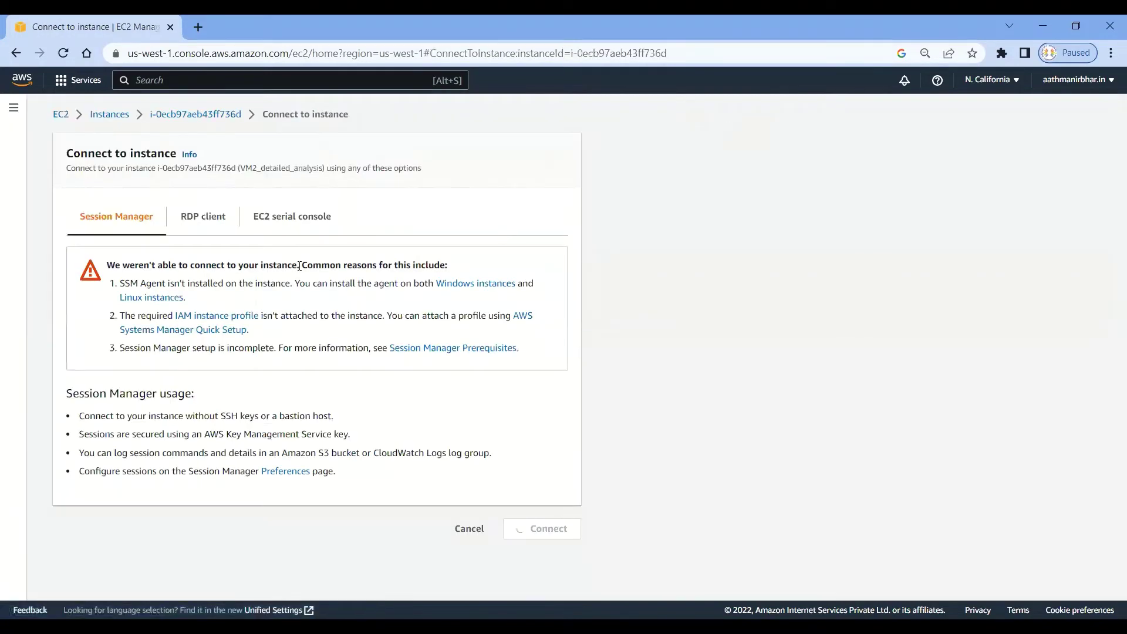
{"action": "left_click", "coordinate": [196, 220]}
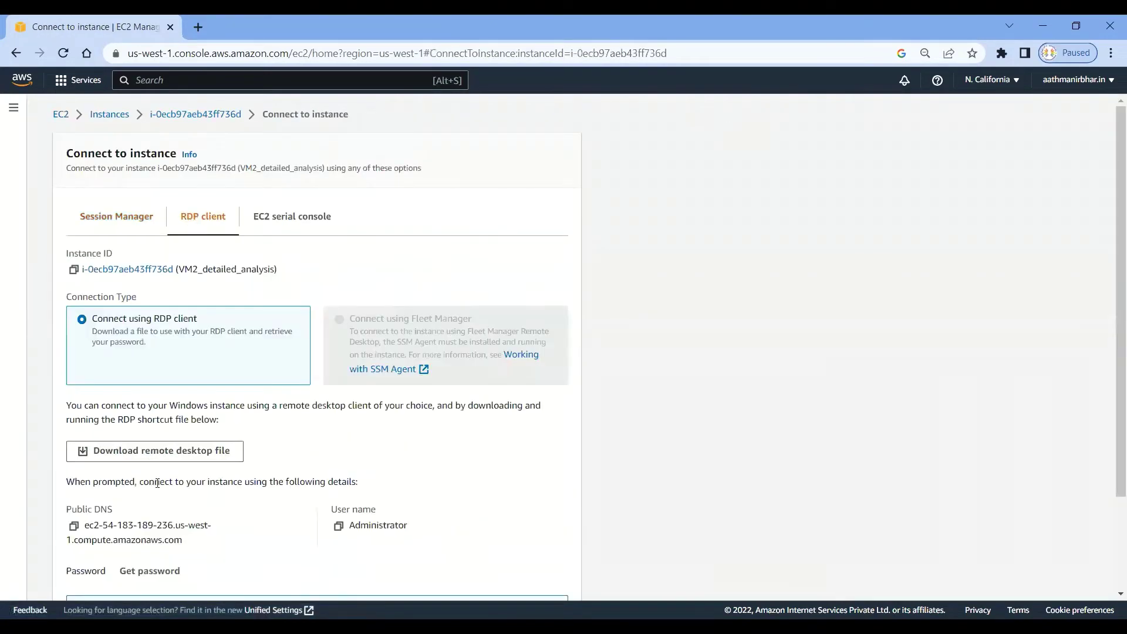
{"action": "scroll", "coordinate": [151, 468], "scroll_direction": "down", "scroll_amount": 3}
{"action": "left_click", "coordinate": [150, 452]}
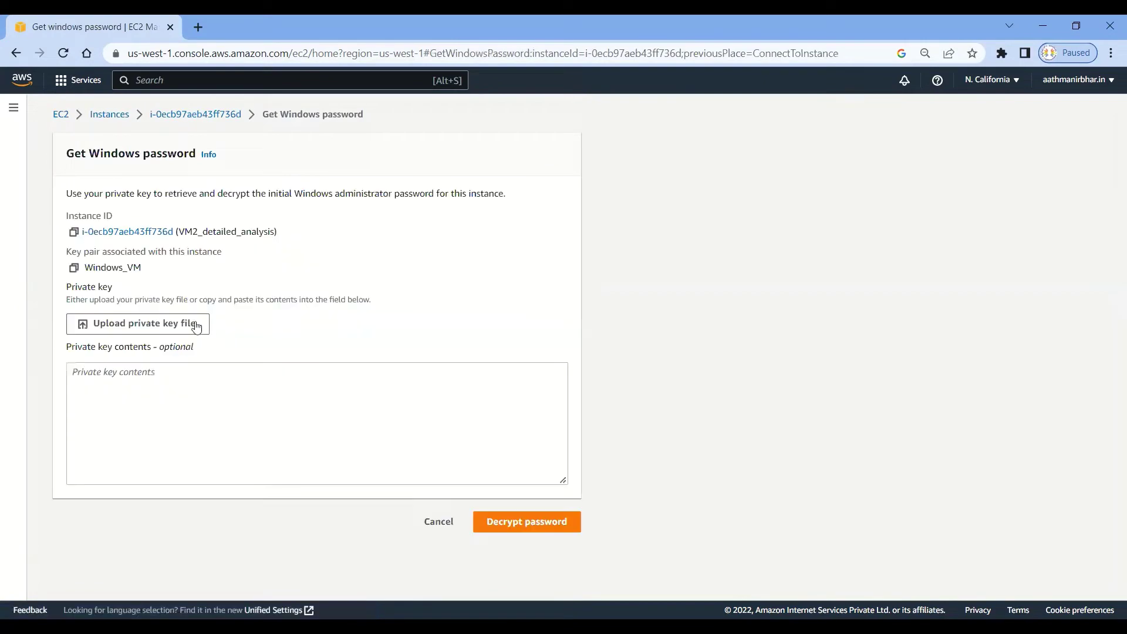
{"action": "left_click", "coordinate": [176, 330]}
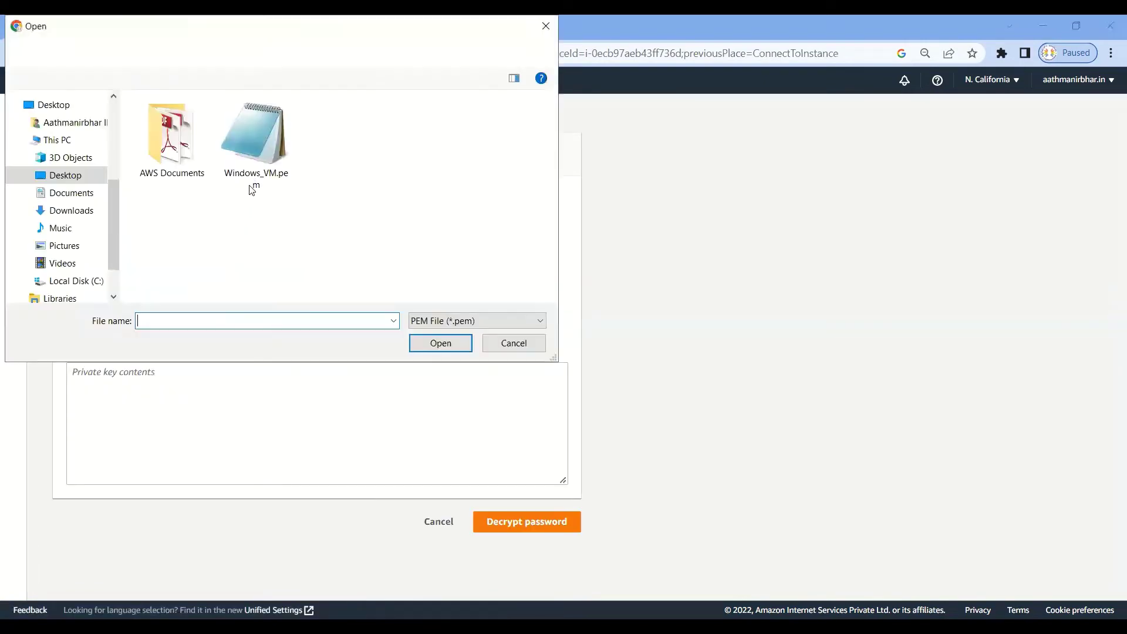
{"action": "left_click", "coordinate": [254, 171]}
{"action": "double_click", "coordinate": [255, 172]}
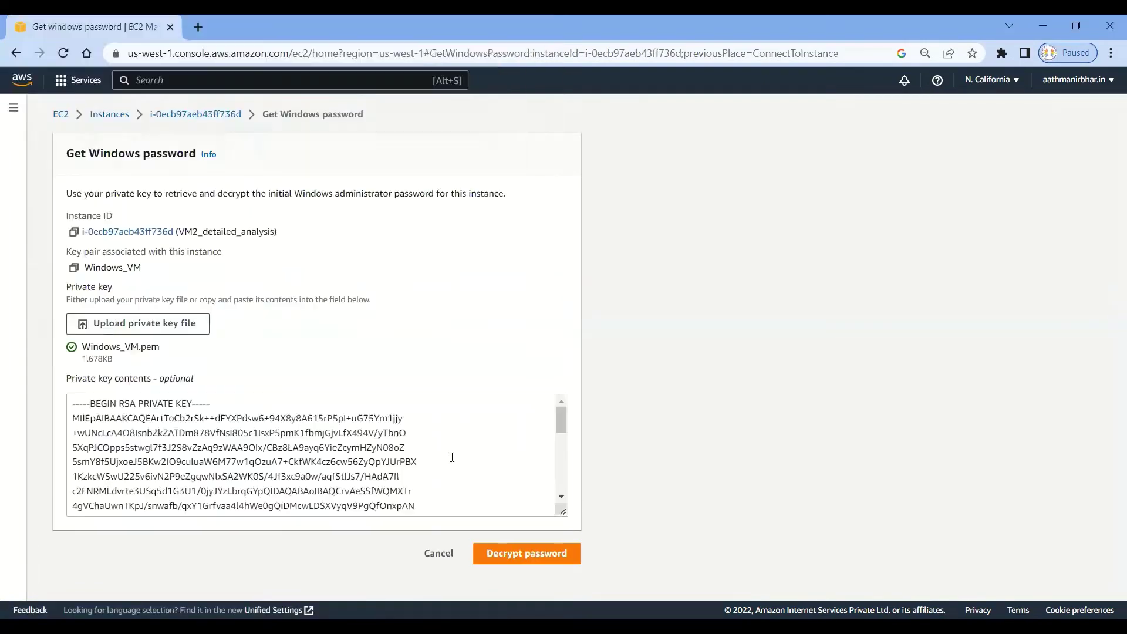
{"action": "left_click", "coordinate": [511, 553]}
{"action": "scroll", "coordinate": [147, 471], "scroll_direction": "down", "scroll_amount": 2}
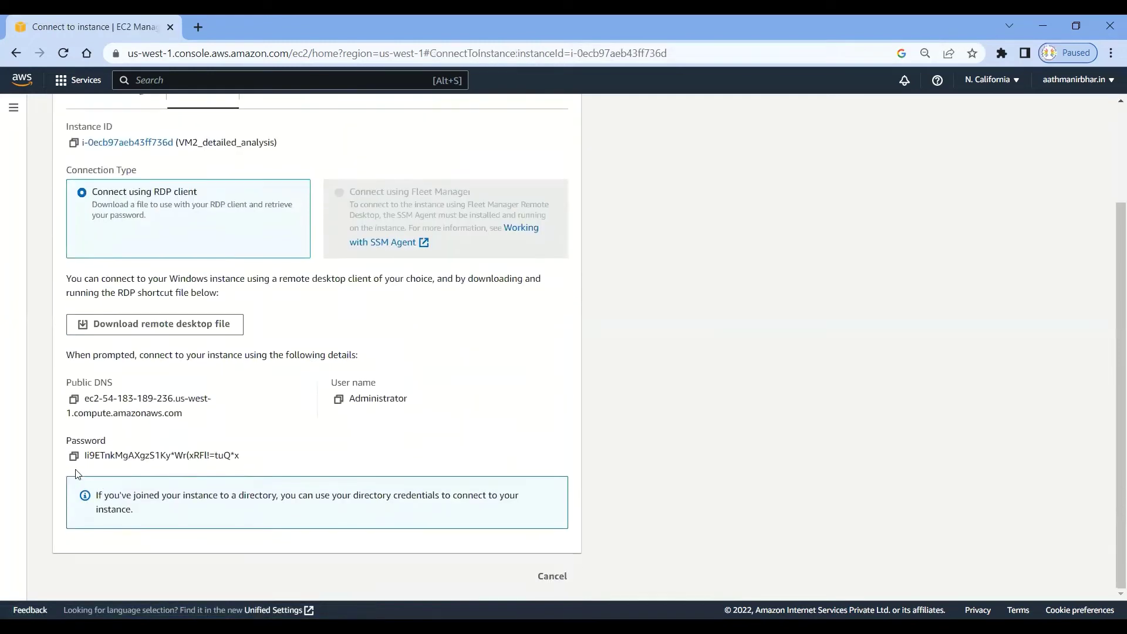
Paste the decrypted administrator password, connect, and accept the untrusted certificate for 172.31.31.250.
{"action": "left_click", "coordinate": [74, 457]}
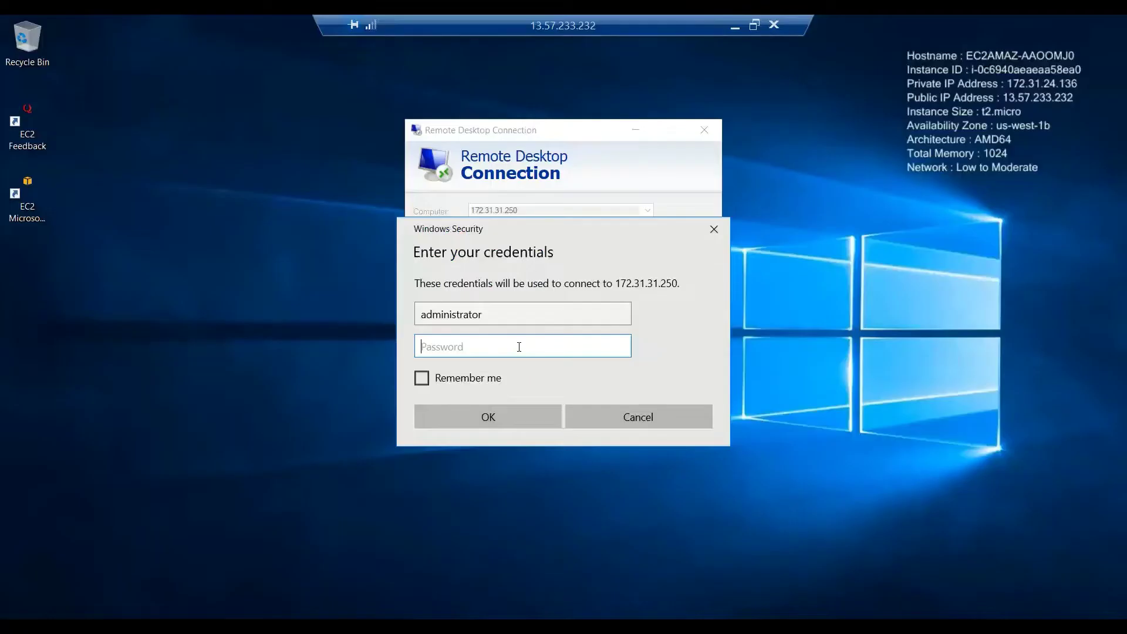
{"action": "key", "text": "ctrl+v"}
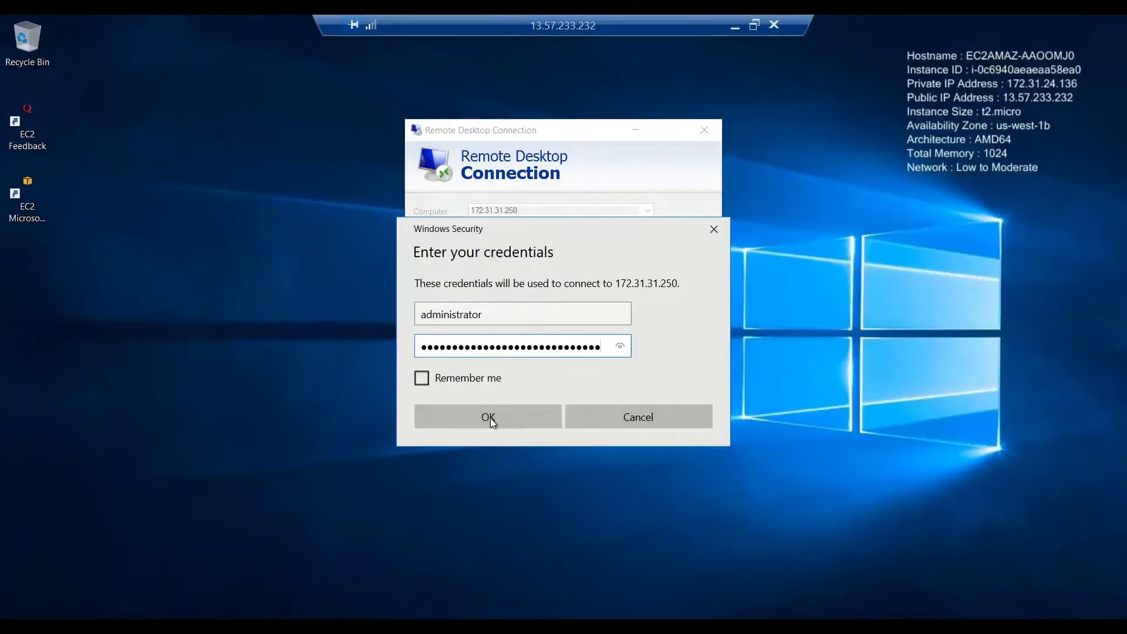
{"action": "left_click", "coordinate": [487, 420]}
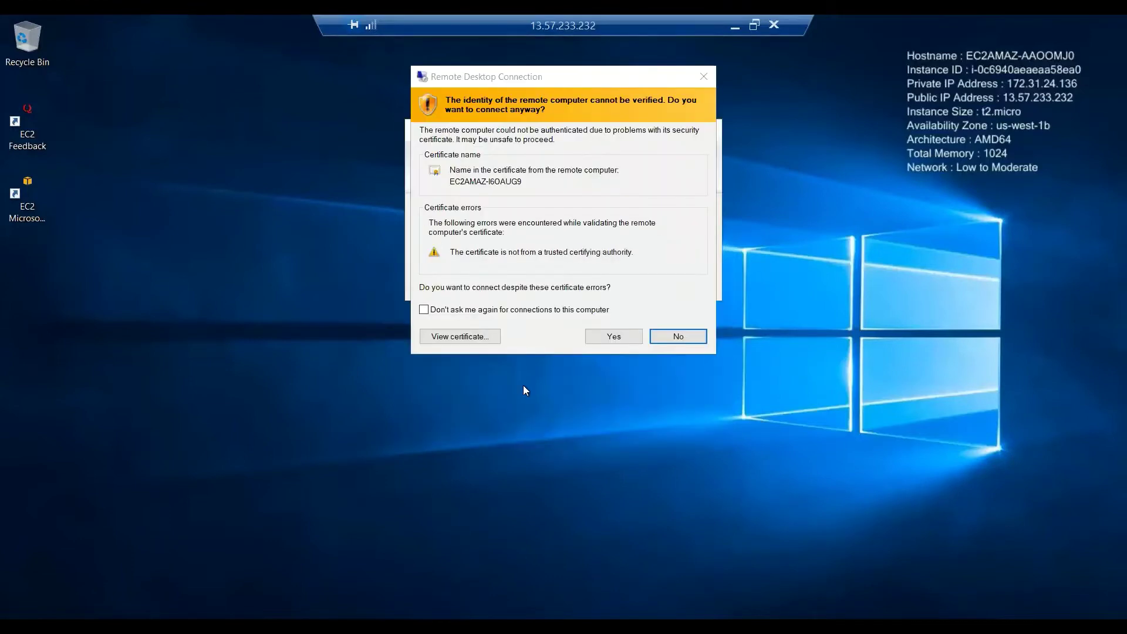
{"action": "left_click", "coordinate": [614, 338]}
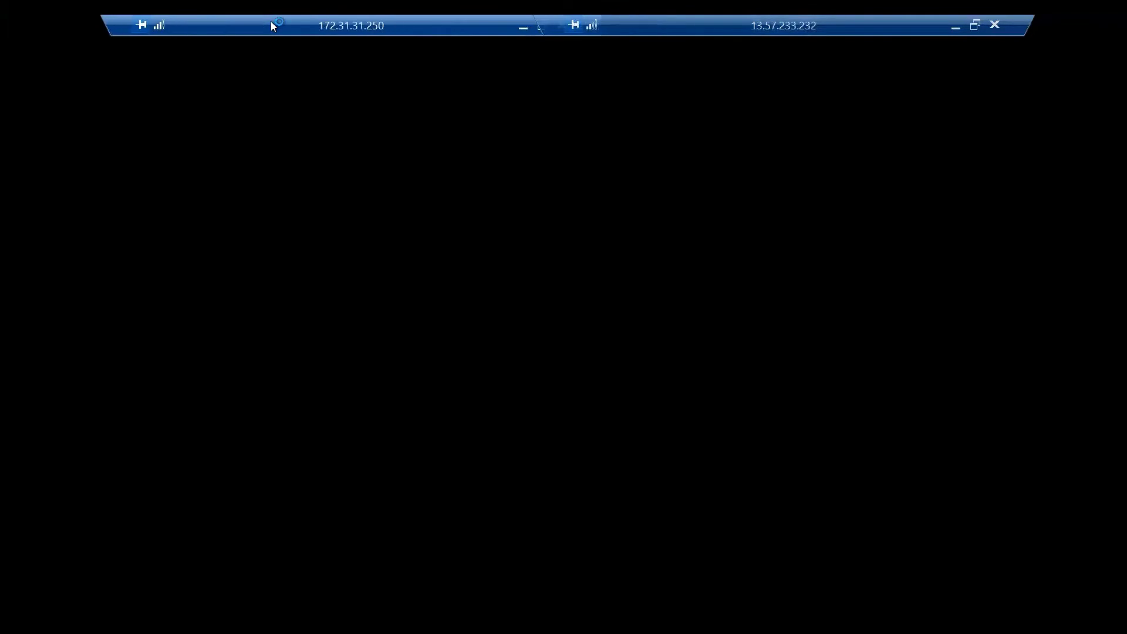
Exit full screen on the outer session, then restore and centre the inner 172.31.31.250 window.
{"action": "double_click", "coordinate": [747, 24]}
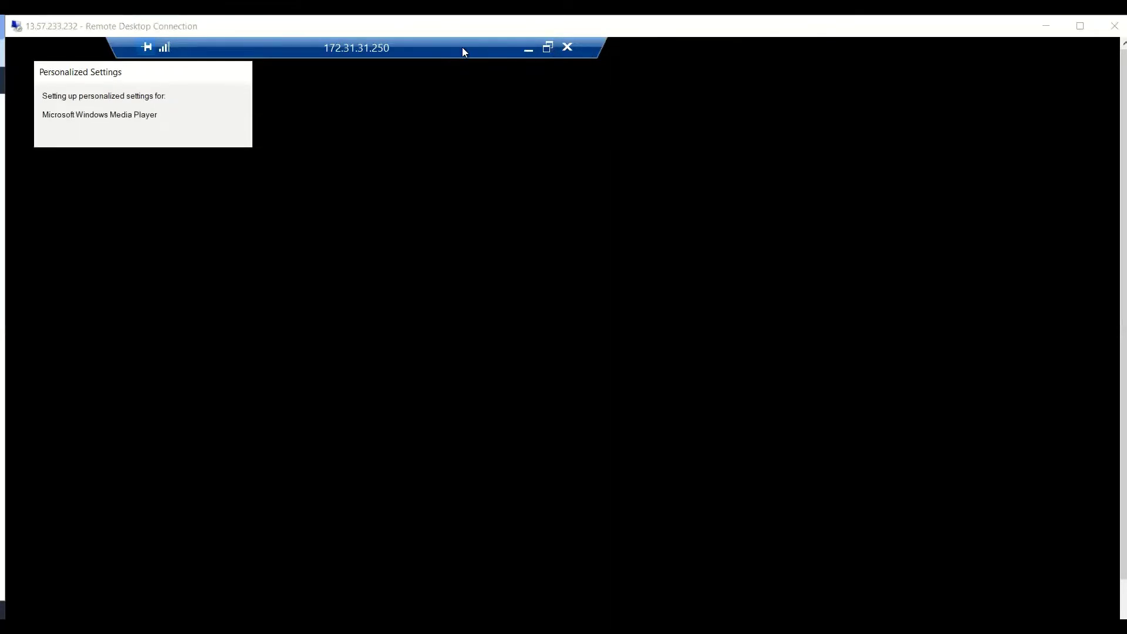
{"action": "left_click", "coordinate": [548, 48]}
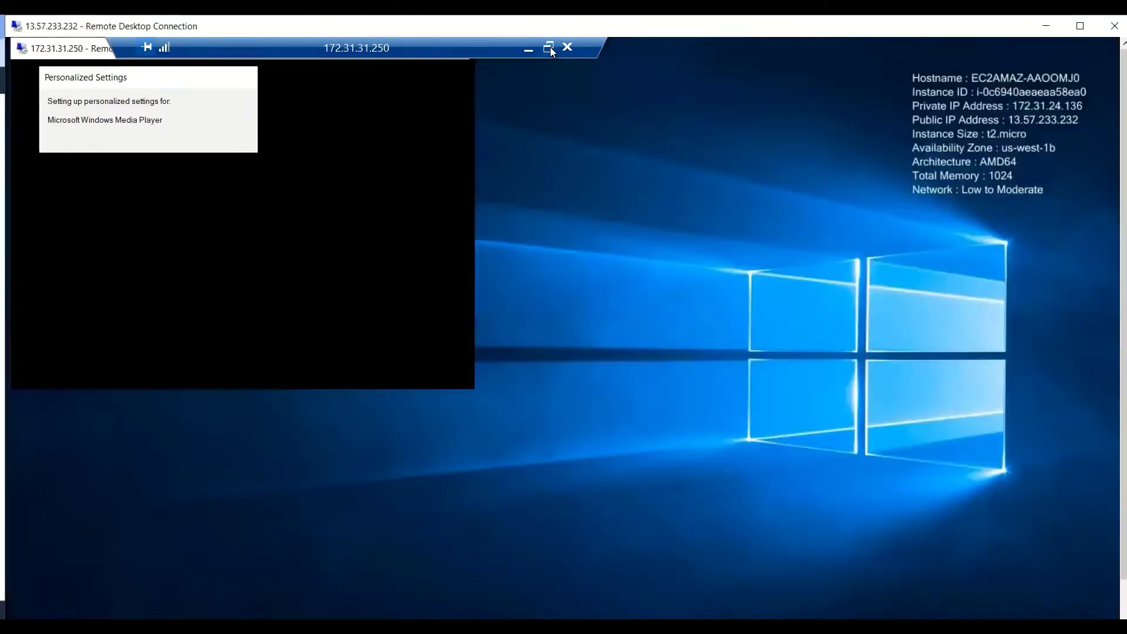
{"action": "left_click_drag", "start_coordinate": [286, 49], "coordinate": [603, 191]}
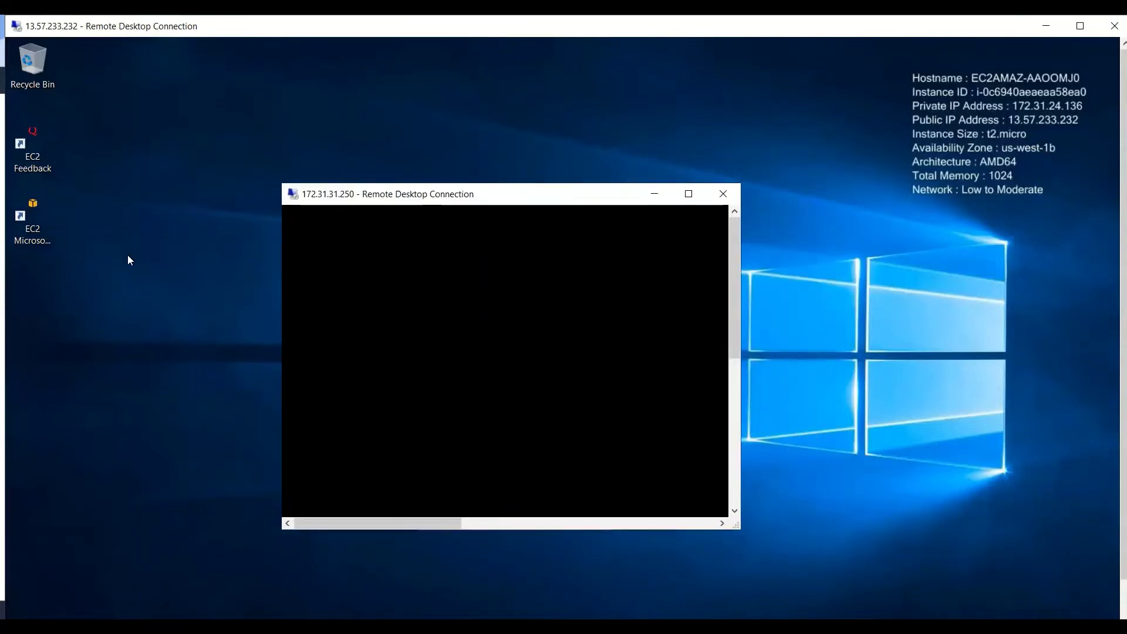
Create a folder named Primary VM on the outer VM1 desktop.
{"action": "left_click", "coordinate": [89, 243]}
{"action": "right_click", "coordinate": [89, 242]}
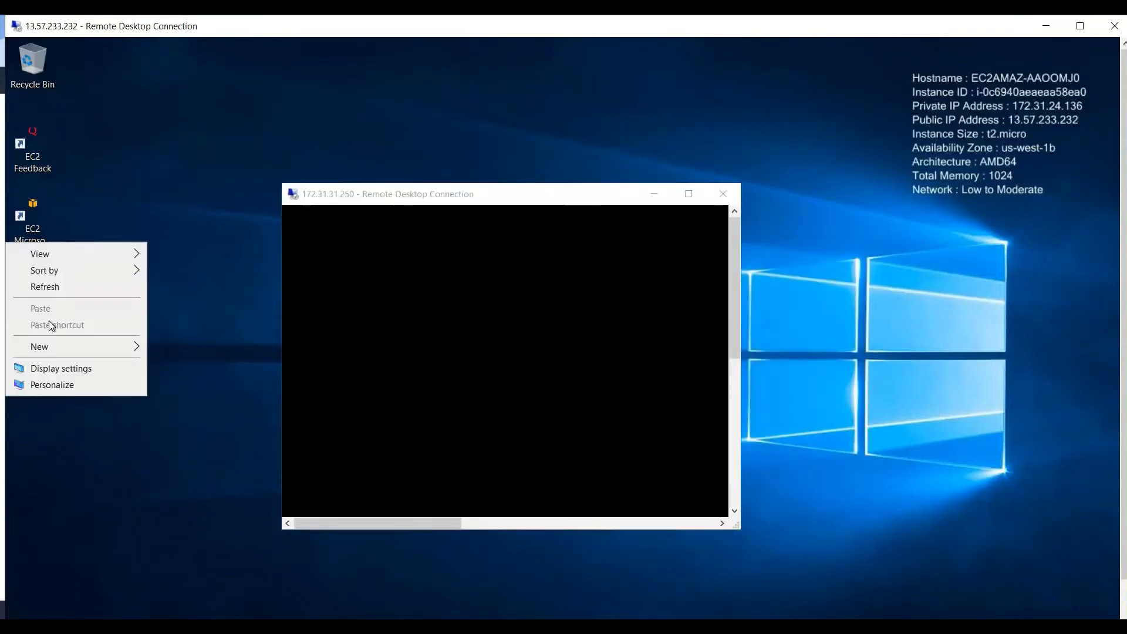
{"action": "mouse_move", "coordinate": [54, 348]}
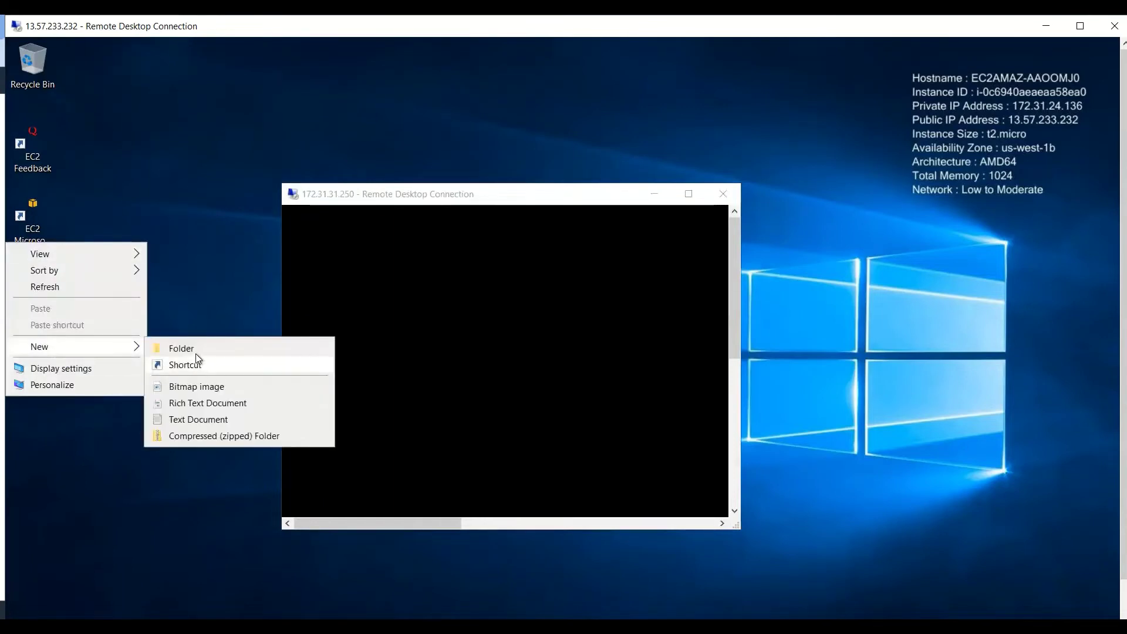
{"action": "left_click", "coordinate": [197, 350]}
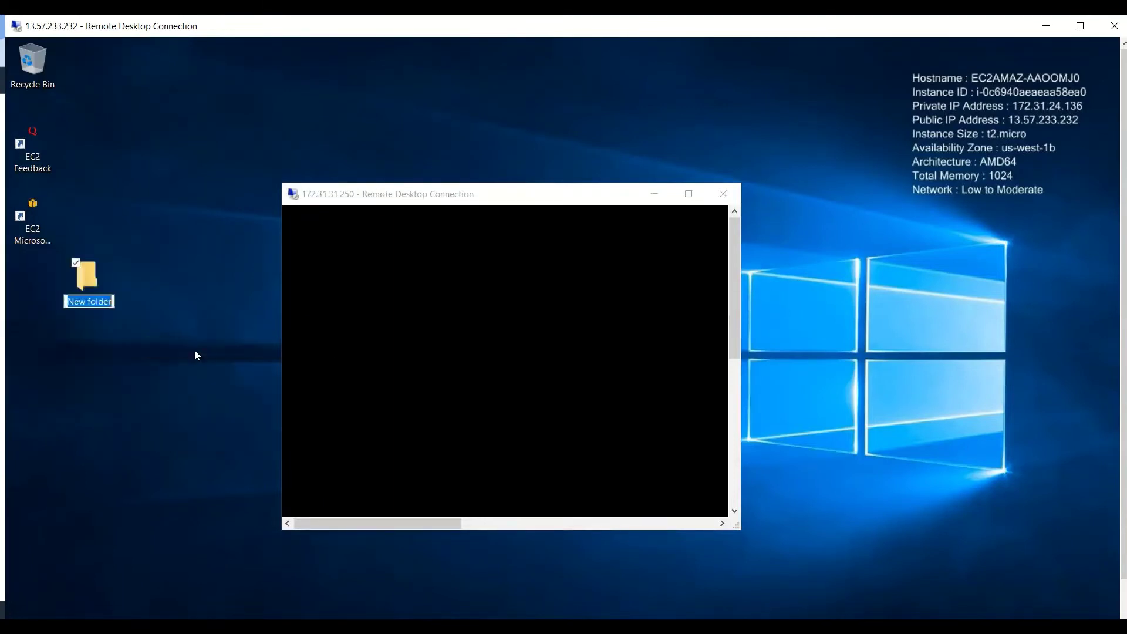
{"action": "type", "text": "Primar"}
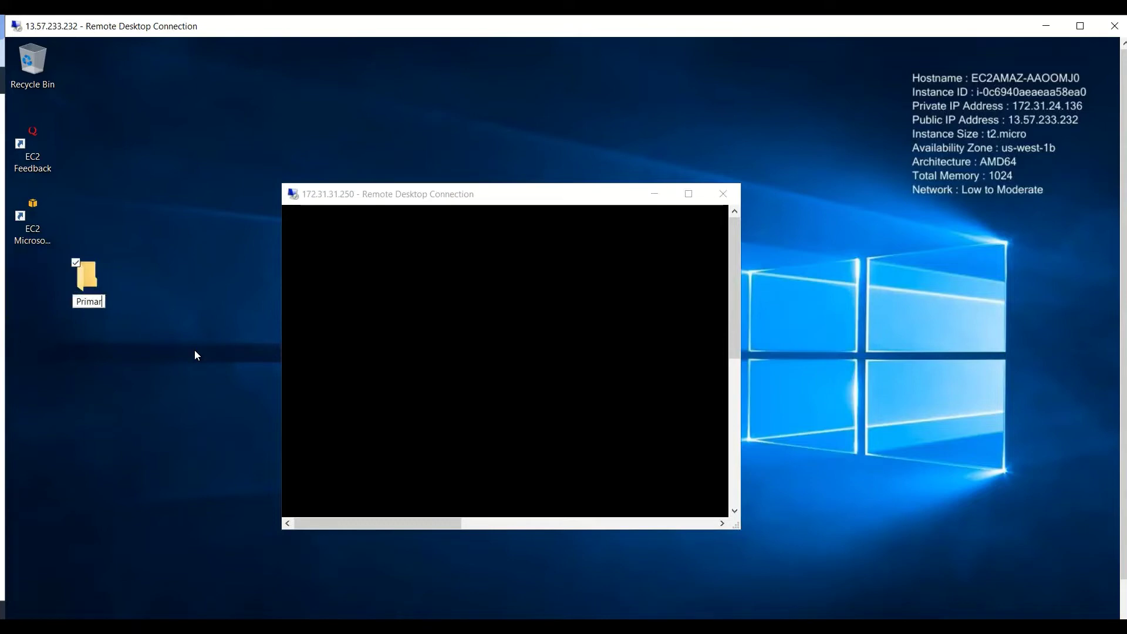
{"action": "type", "text": "y VM"}
{"action": "key", "text": "Return"}
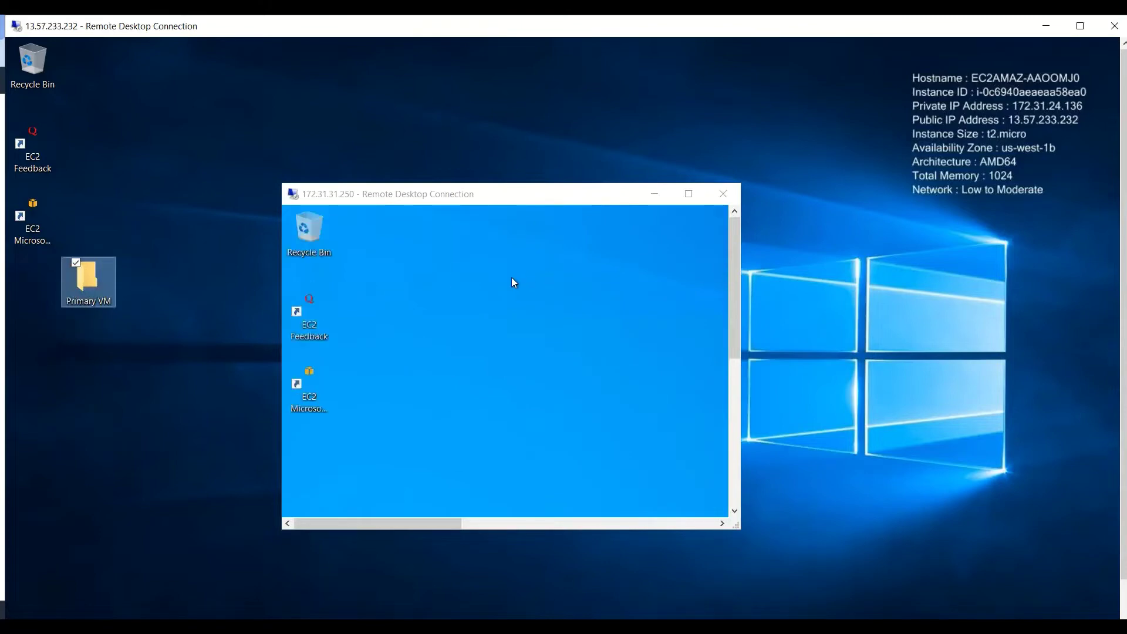
Create a folder named Private IP VM on the inner 172.31.31.250 desktop.
{"action": "left_click", "coordinate": [512, 279]}
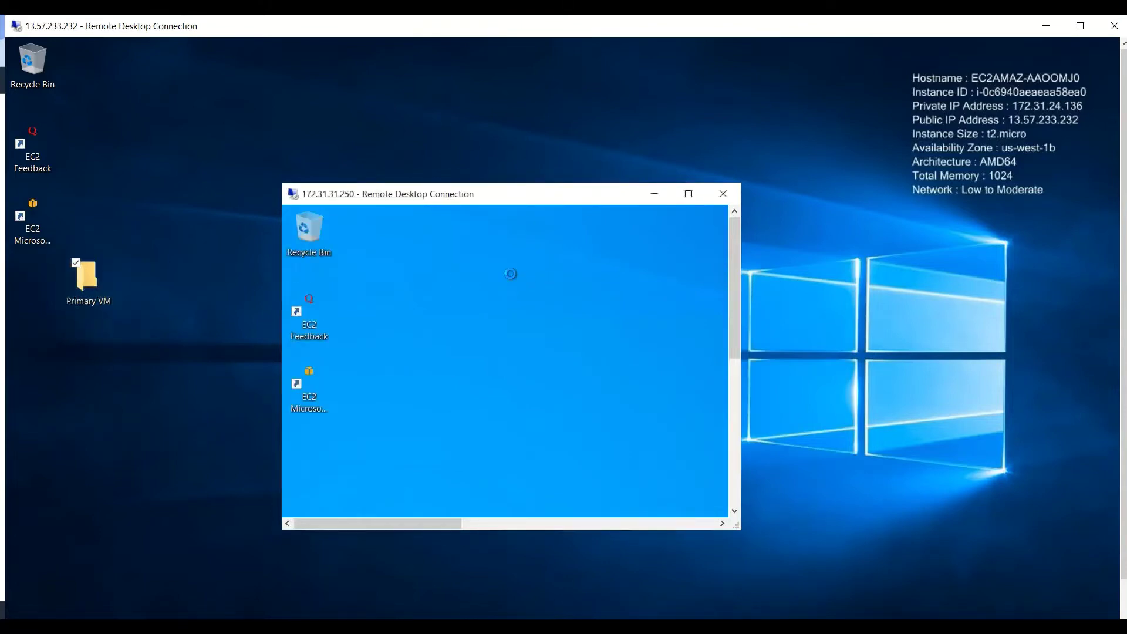
{"action": "right_click", "coordinate": [510, 277]}
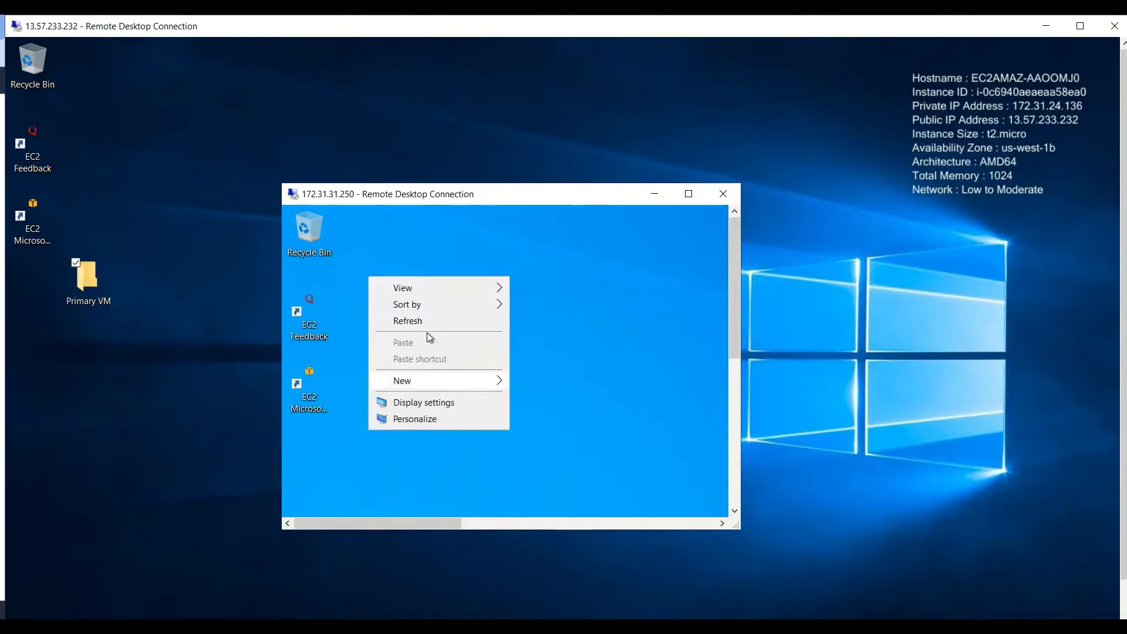
{"action": "mouse_move", "coordinate": [448, 384]}
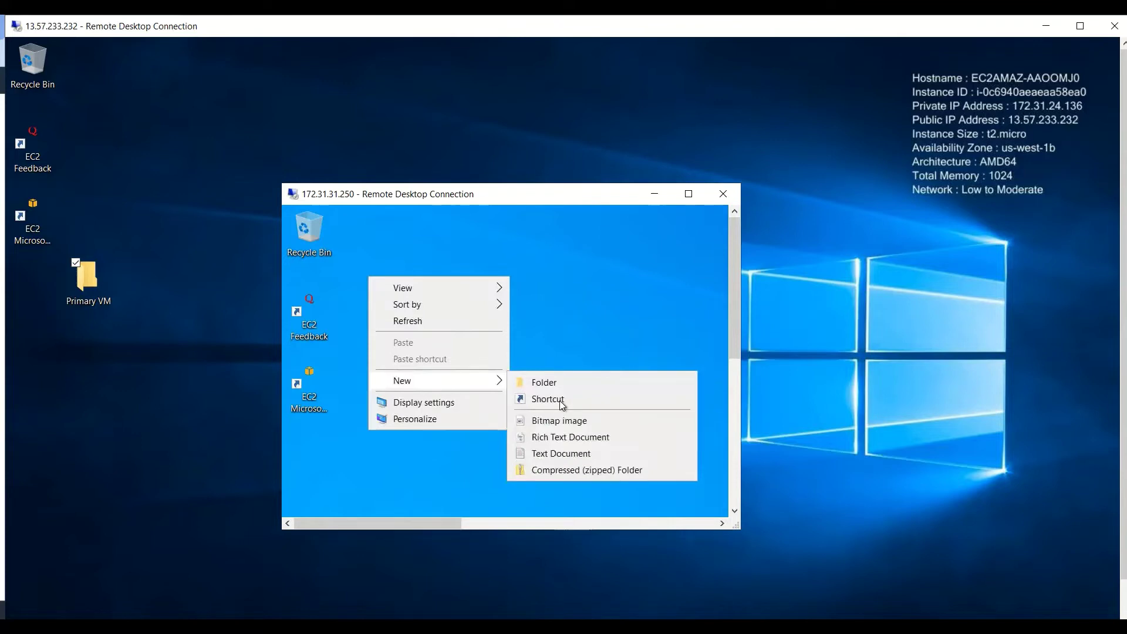
{"action": "left_click", "coordinate": [558, 382]}
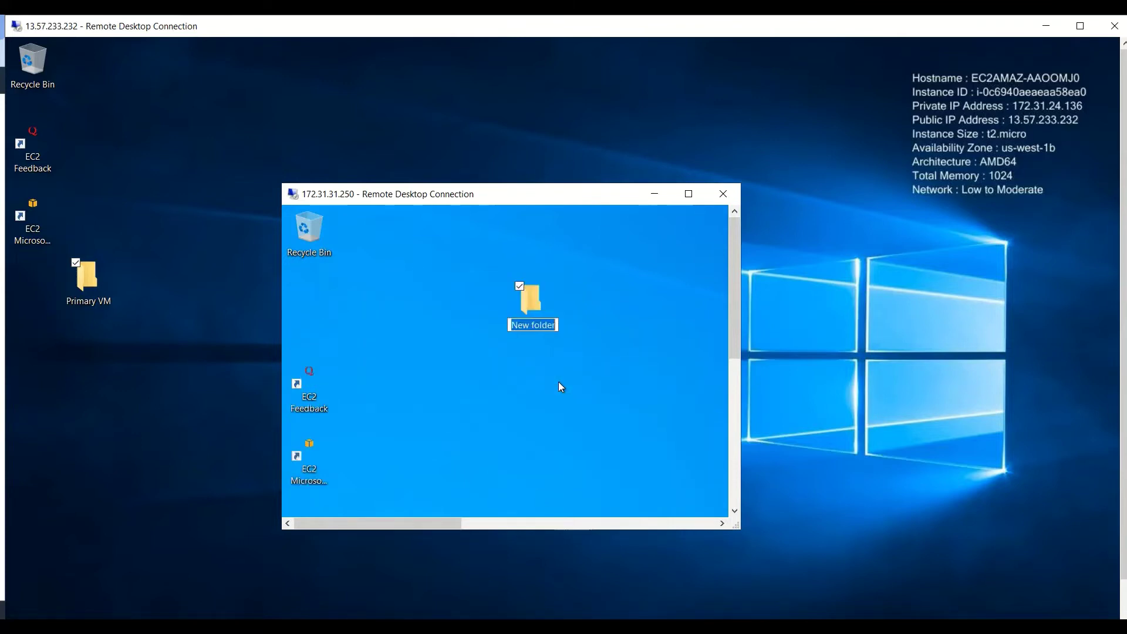
{"action": "type", "text": "Private IP VM"}
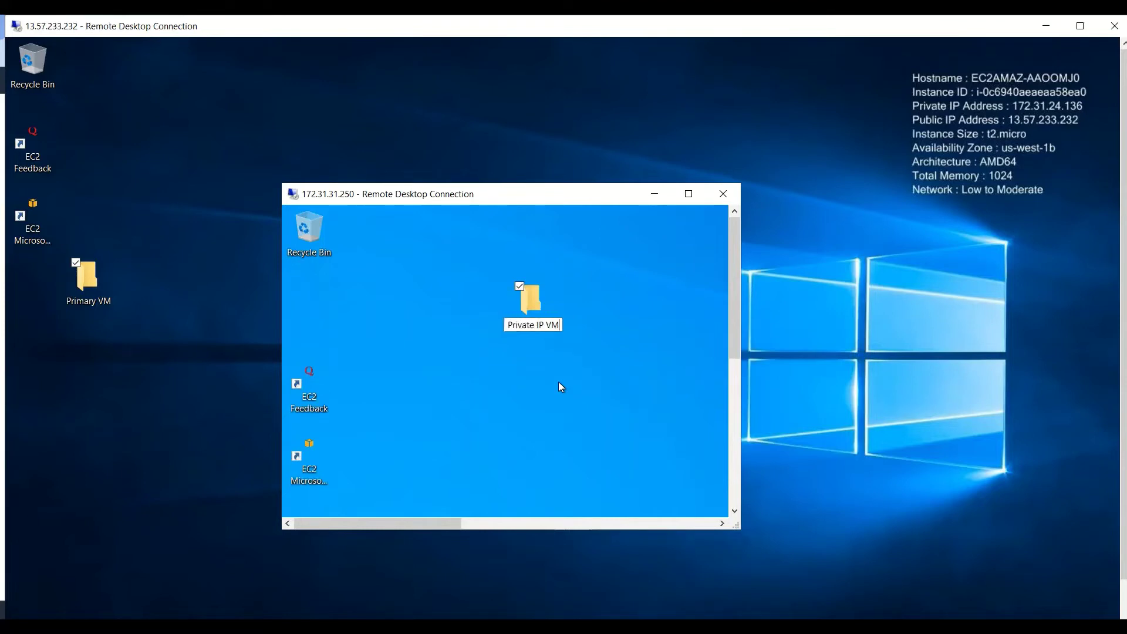
{"action": "key", "text": "Return"}
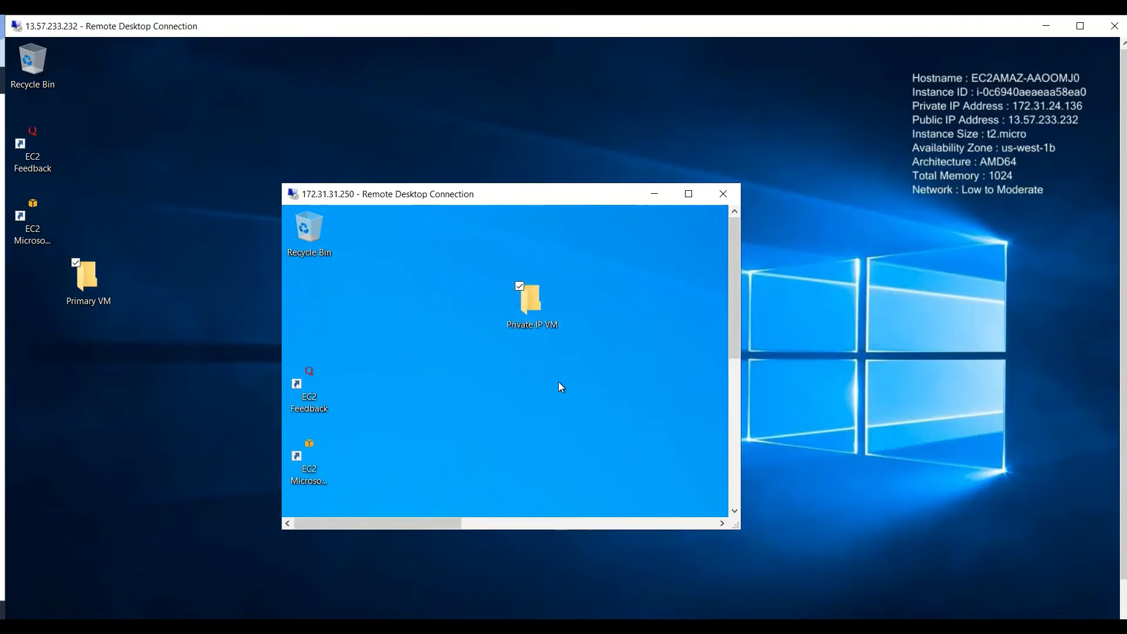
{"action": "left_click", "coordinate": [561, 387]}
{"action": "left_click_drag", "start_coordinate": [733, 299], "coordinate": [715, 518]}
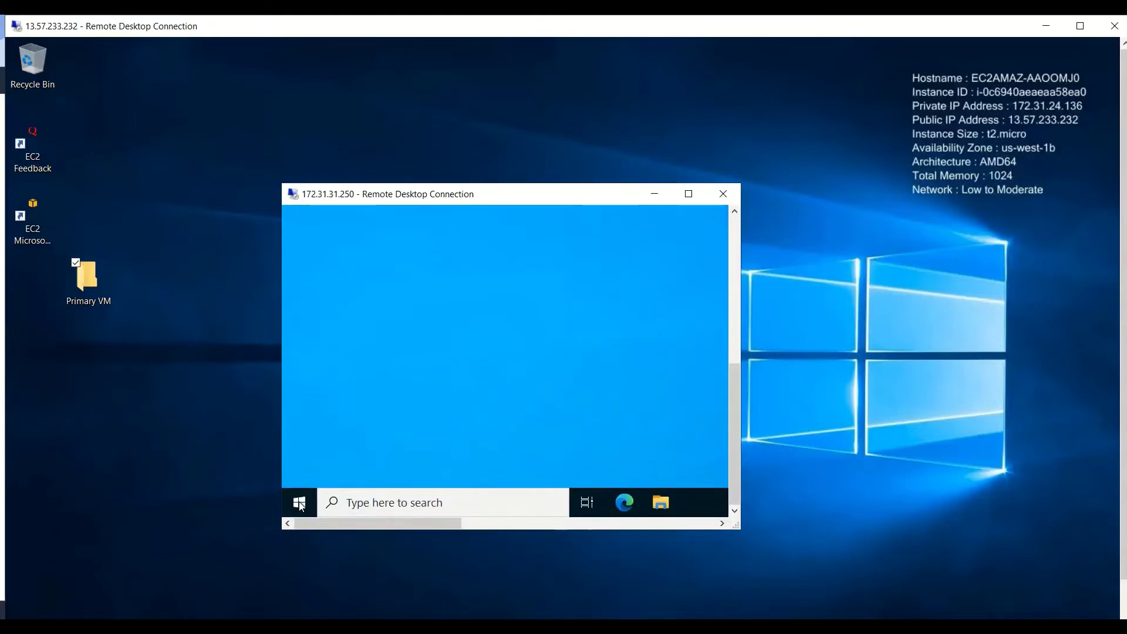
Run ipconfig in cmd on the inner machine, highlight gateway 172.31.16.1, then minimize the outer session.
{"action": "right_click", "coordinate": [306, 502]}
{"action": "left_click", "coordinate": [348, 432]}
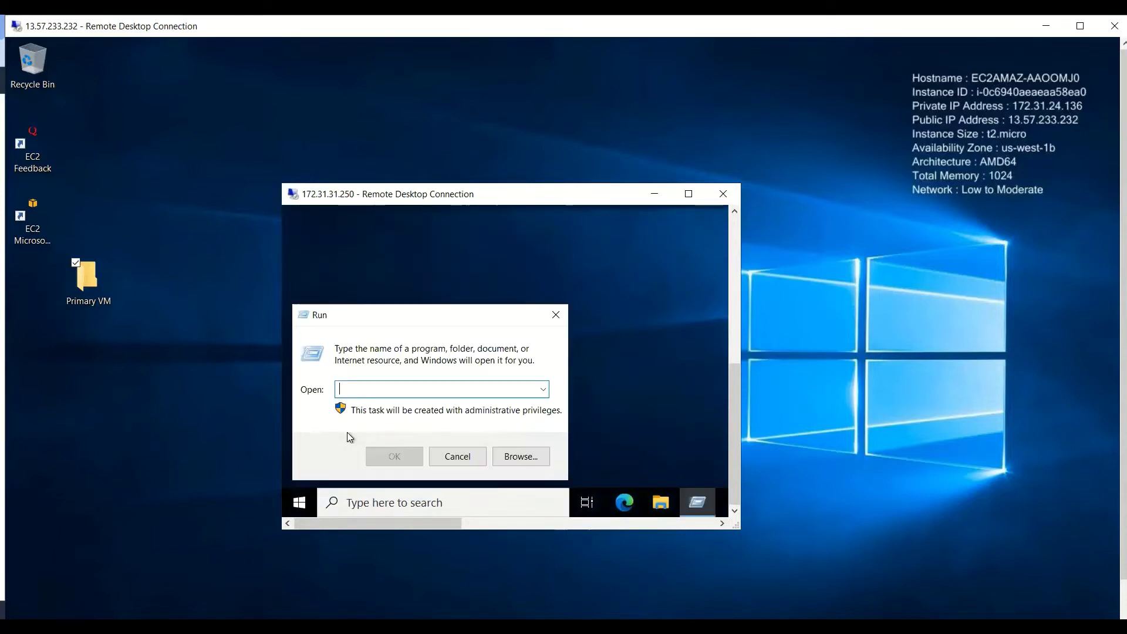
{"action": "type", "text": "cmd"}
{"action": "key", "text": "Return"}
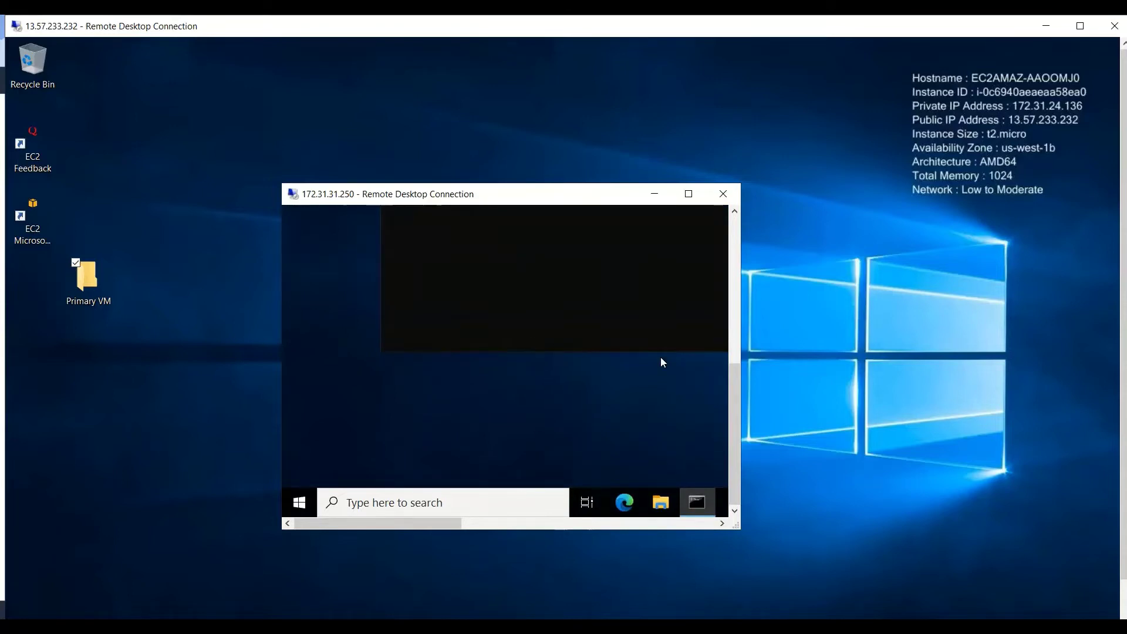
{"action": "left_click_drag", "start_coordinate": [732, 470], "coordinate": [727, 340]}
{"action": "left_click", "coordinate": [530, 355]}
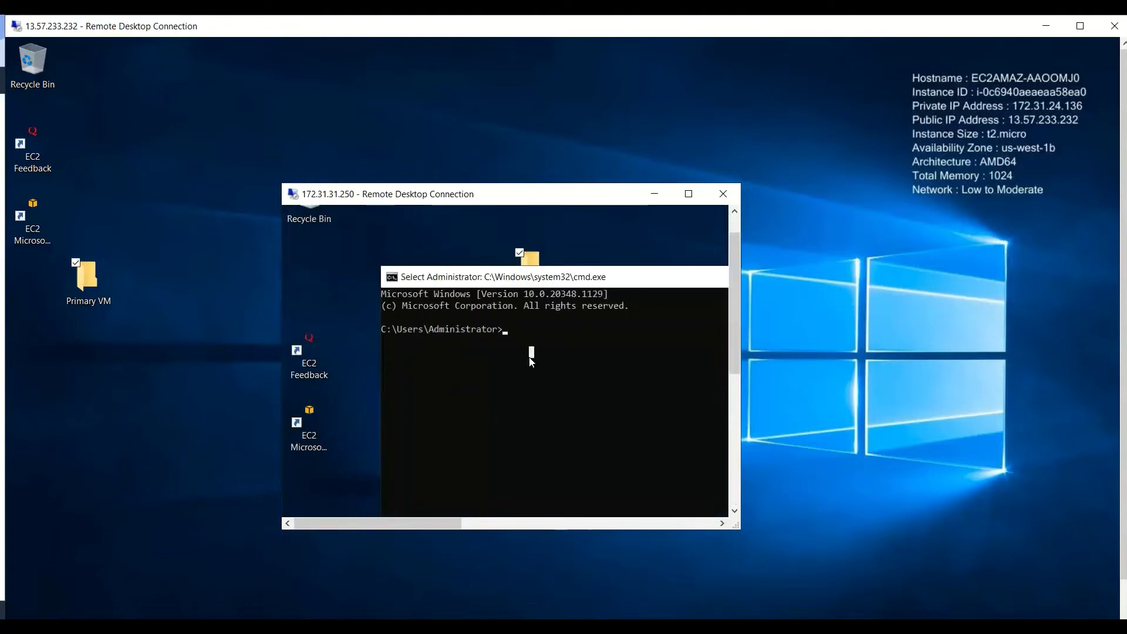
{"action": "type", "text": "ipconfig"}
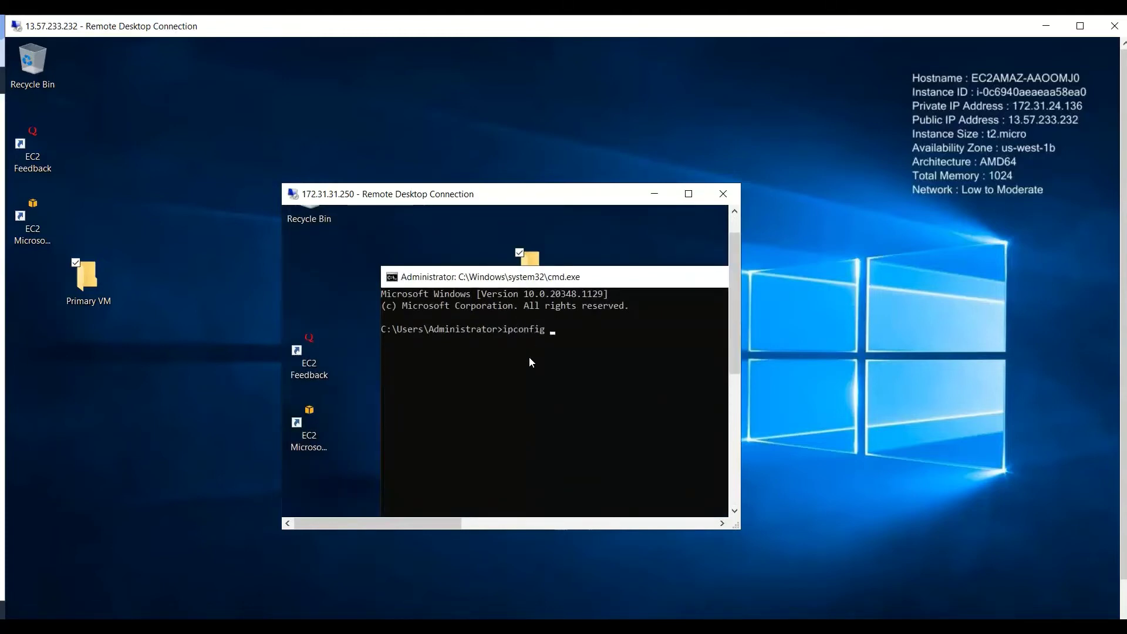
{"action": "key", "text": "Return"}
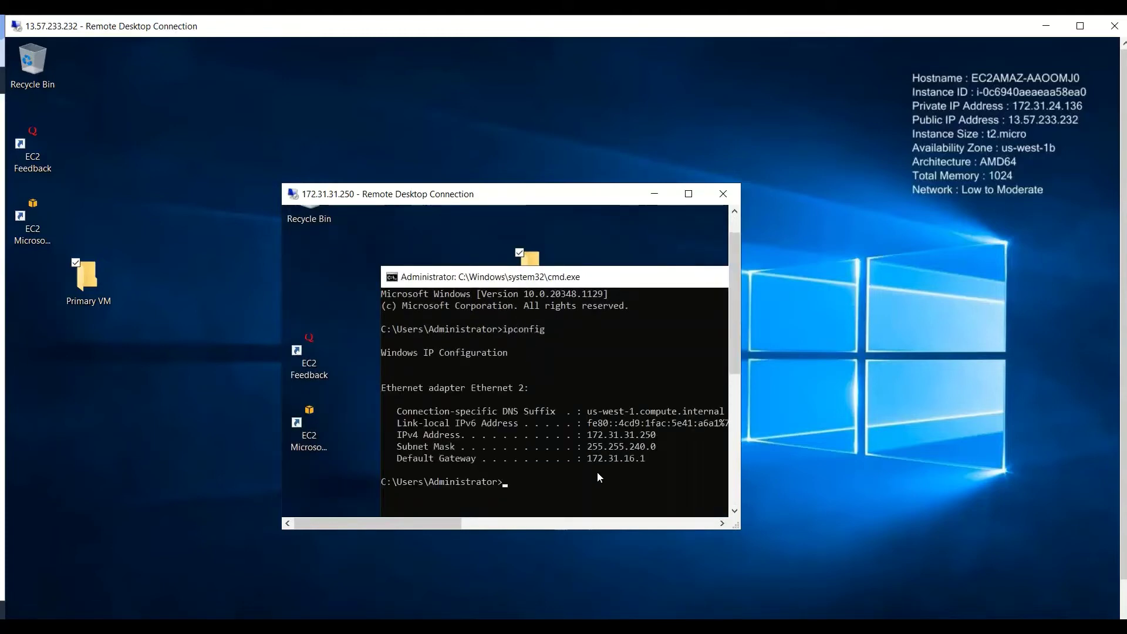
{"action": "left_click_drag", "start_coordinate": [656, 463], "coordinate": [592, 463]}
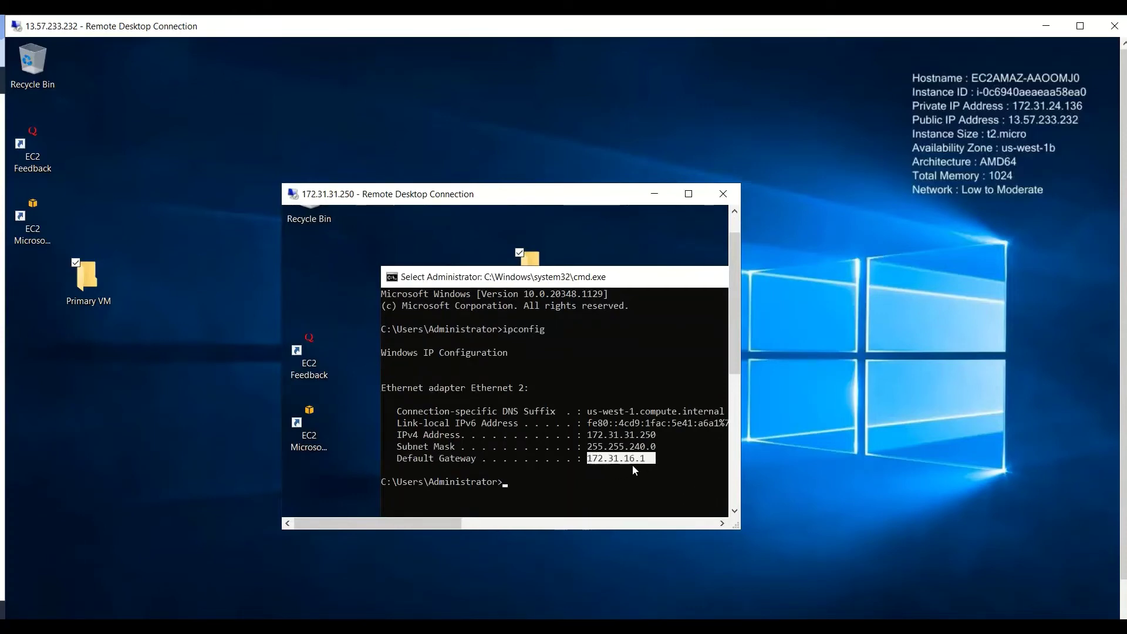
{"action": "left_click", "coordinate": [1048, 26]}
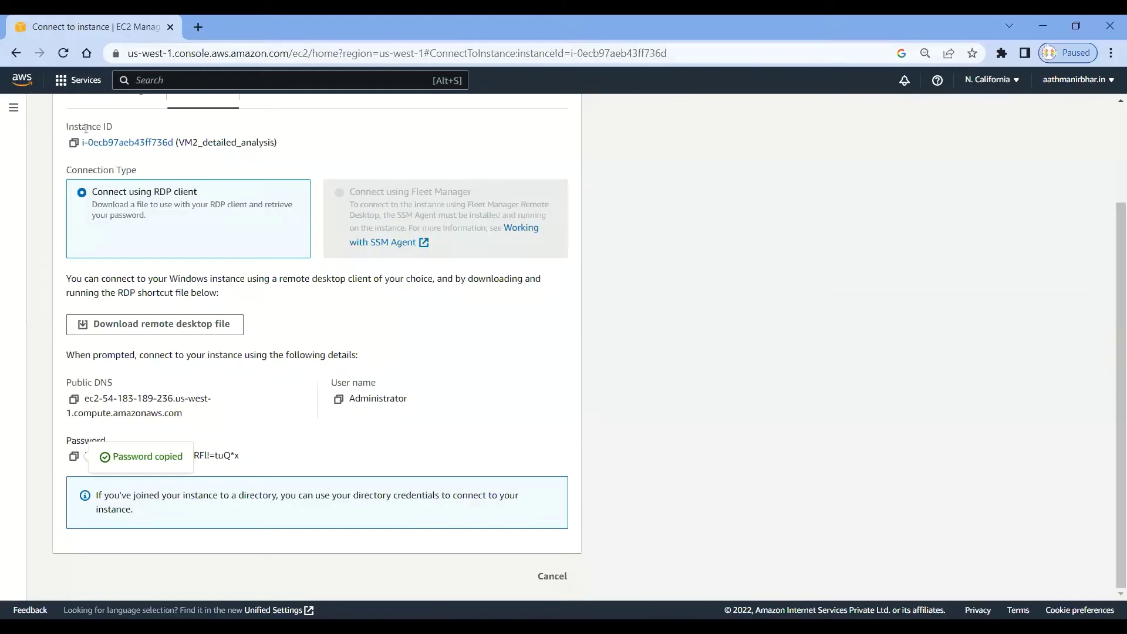
Return to Instances, leave only VM2_detailed_analysis selected, and copy its private IPv4 172.31.31.250.
{"action": "scroll", "coordinate": [111, 133], "scroll_direction": "up", "scroll_amount": 2}
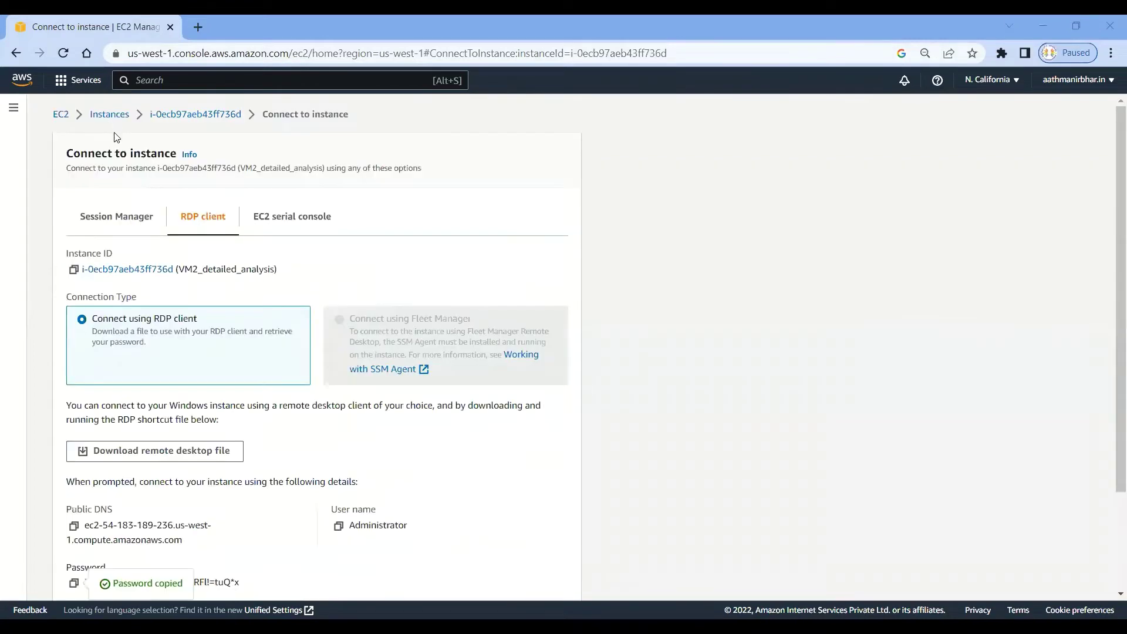
{"action": "left_click", "coordinate": [116, 118]}
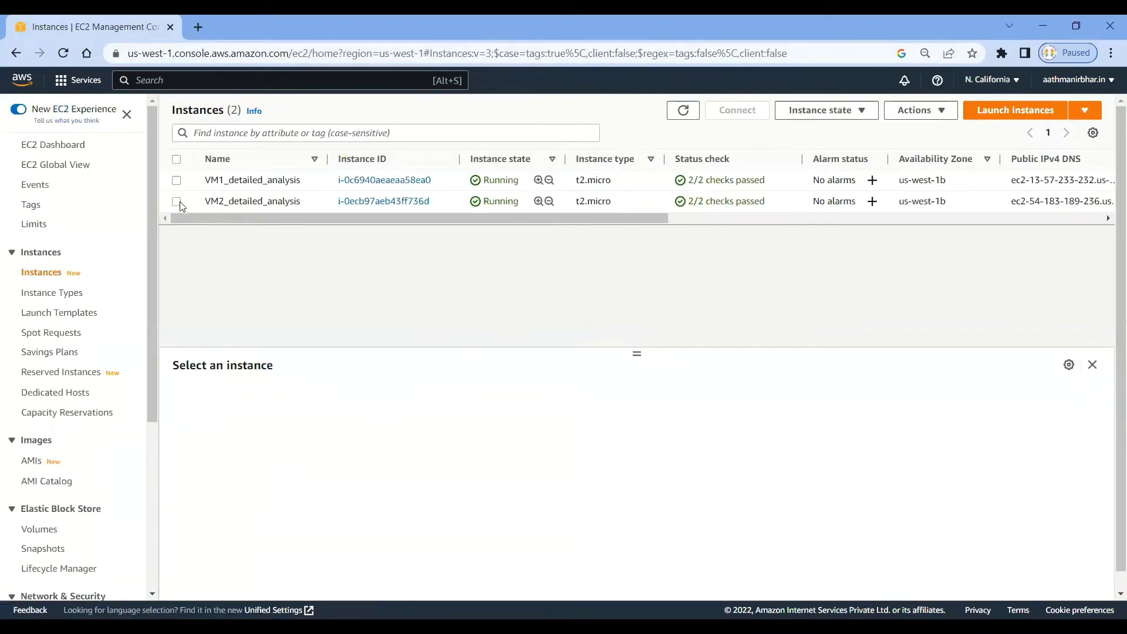
{"action": "left_click", "coordinate": [178, 202]}
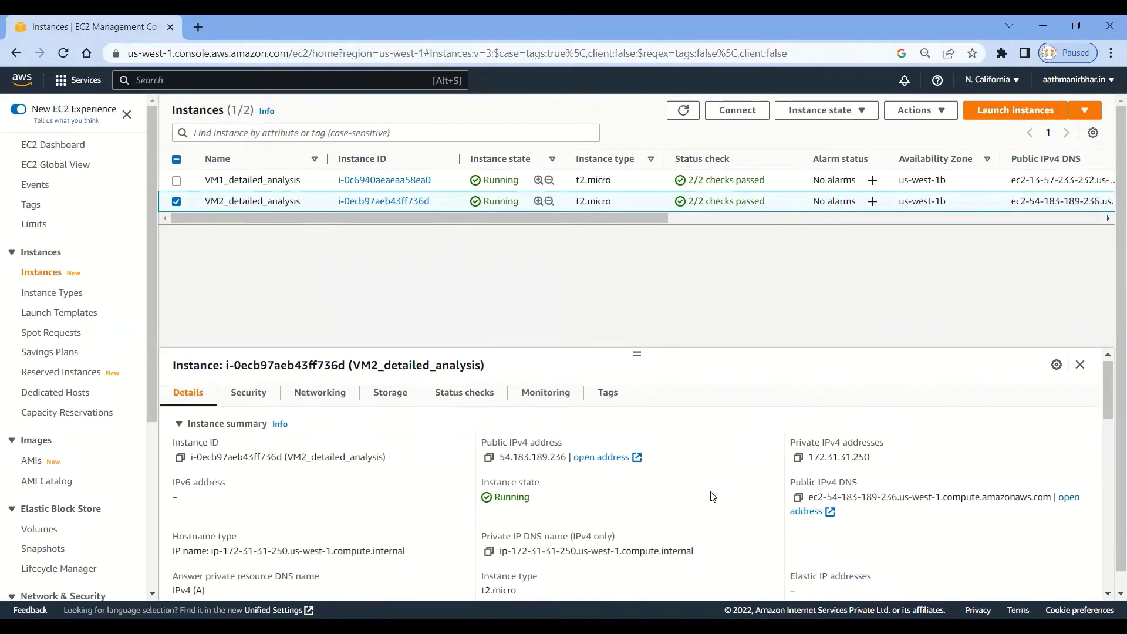
{"action": "scroll", "coordinate": [713, 497], "scroll_direction": "down", "scroll_amount": 3}
{"action": "scroll", "coordinate": [713, 497], "scroll_direction": "up", "scroll_amount": 3}
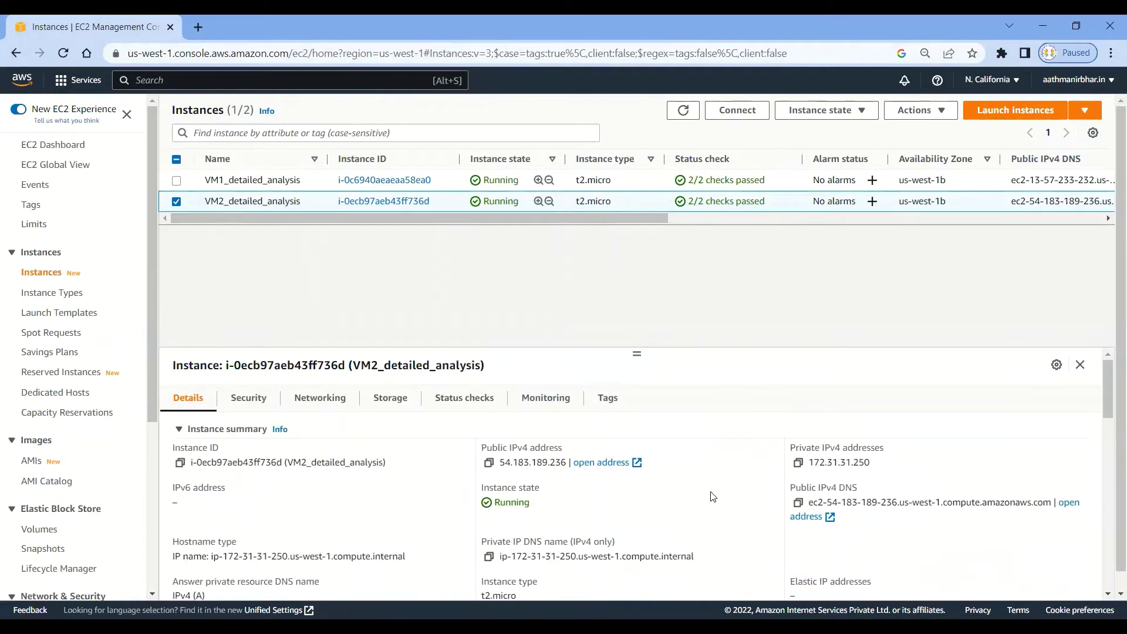
{"action": "left_click", "coordinate": [176, 180]}
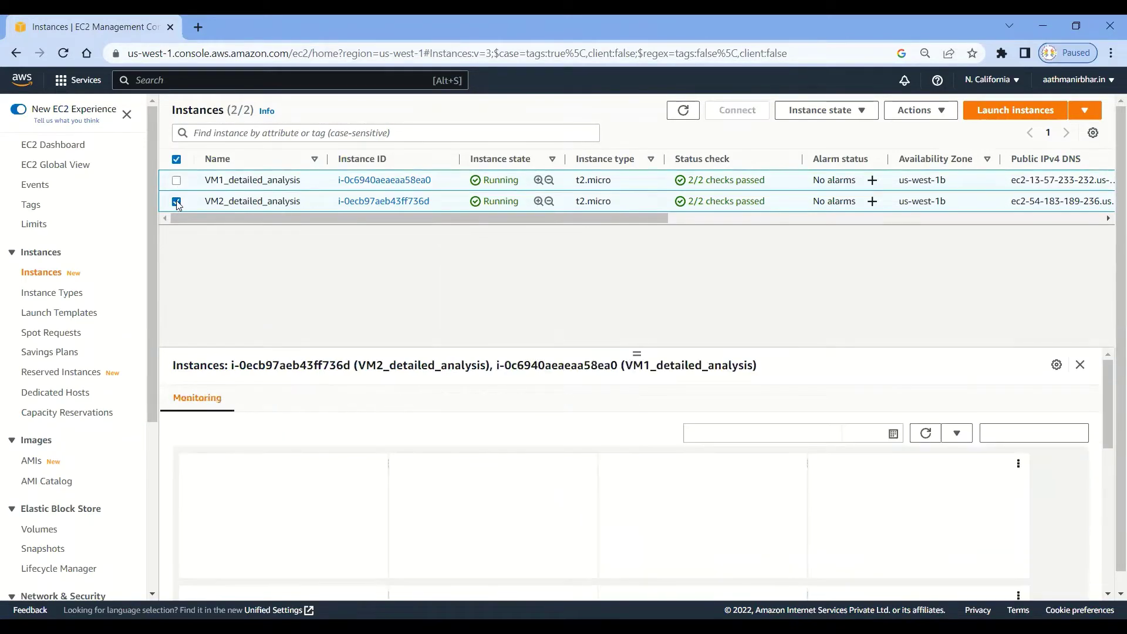
{"action": "left_click", "coordinate": [176, 202]}
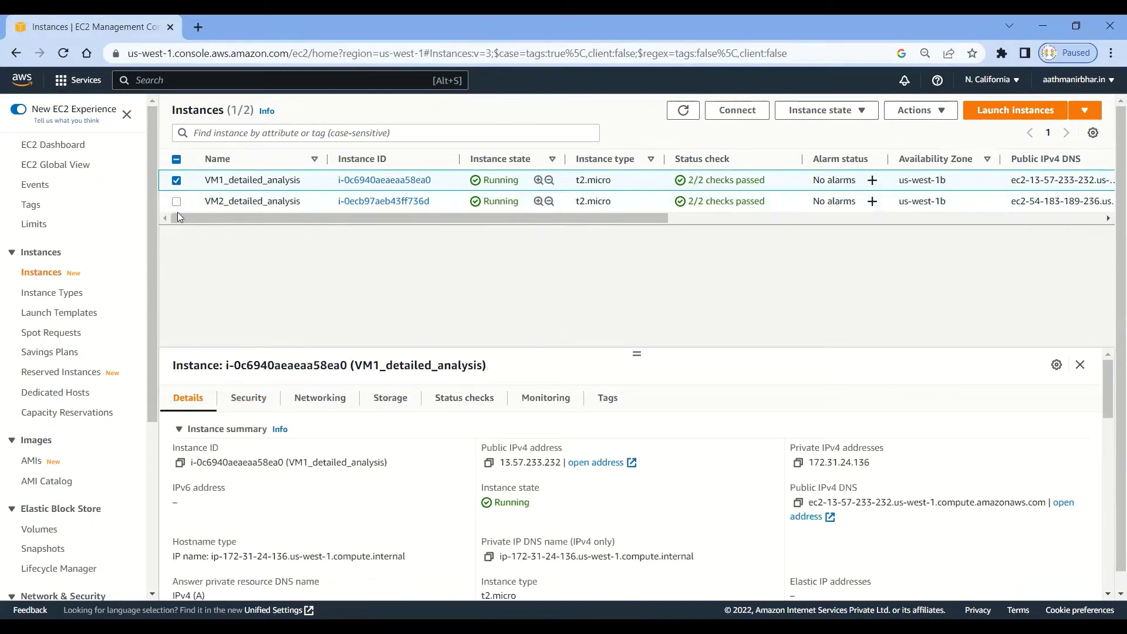
{"action": "left_click", "coordinate": [176, 181]}
{"action": "left_click", "coordinate": [176, 203]}
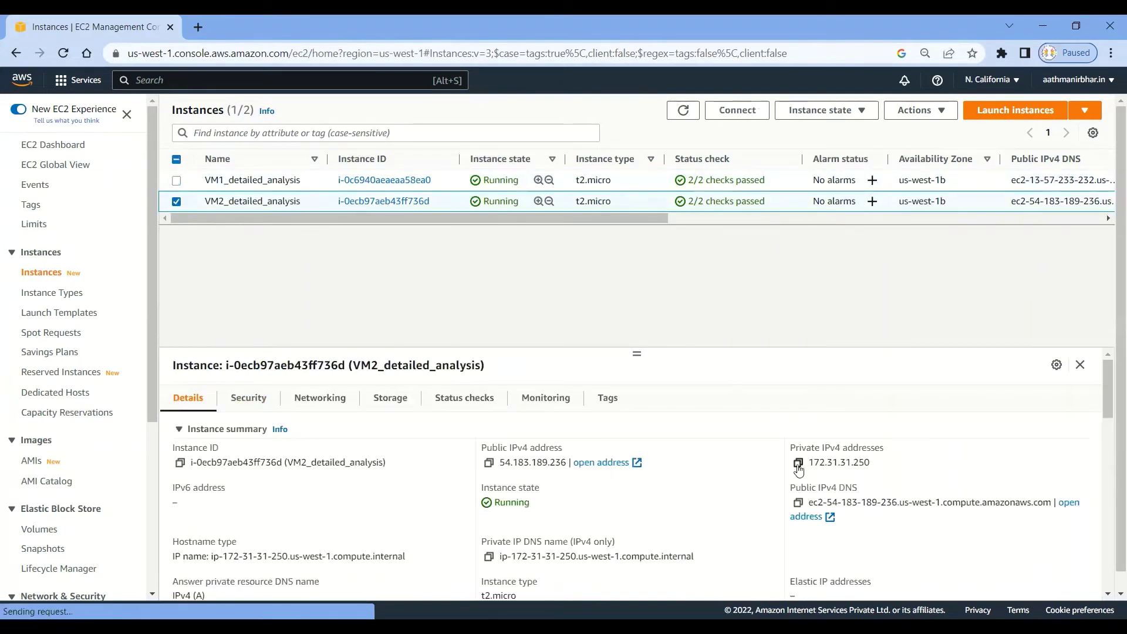
{"action": "left_click", "coordinate": [797, 463]}
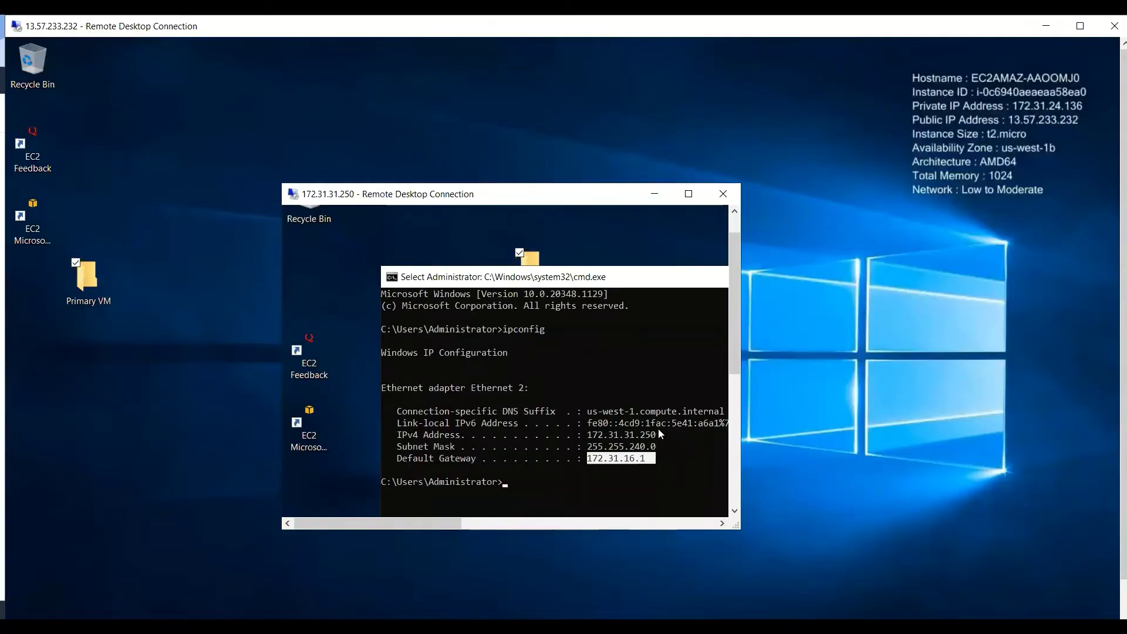
Highlight the inner session's IPv4 address, then open a new command prompt on VM1's desktop.
{"action": "left_click_drag", "start_coordinate": [659, 433], "coordinate": [582, 435]}
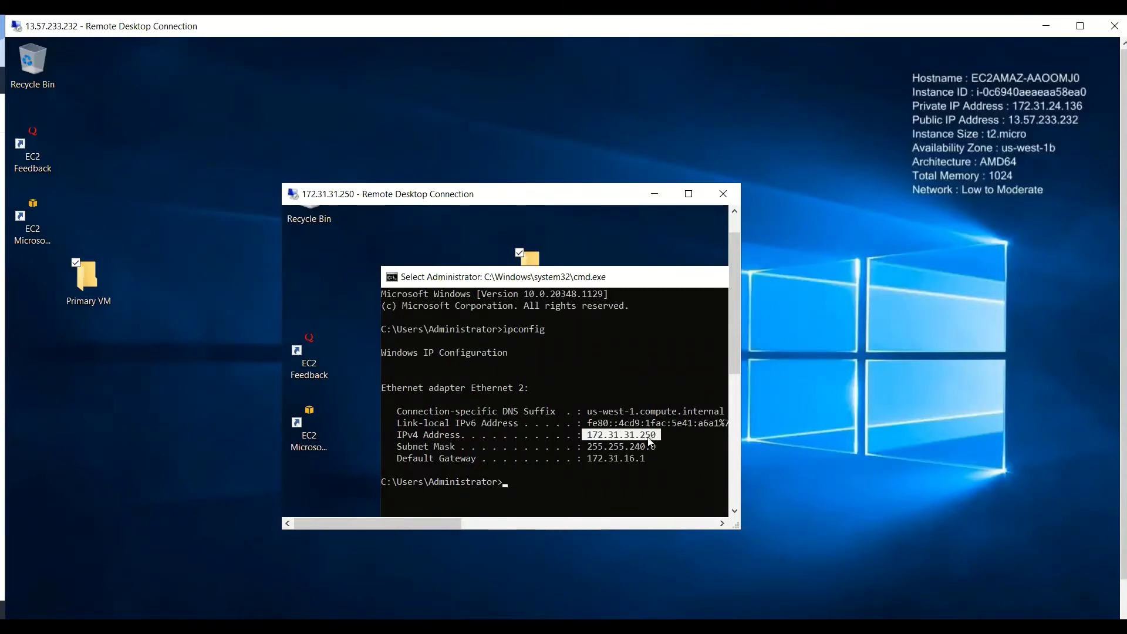
{"action": "left_click", "coordinate": [93, 454]}
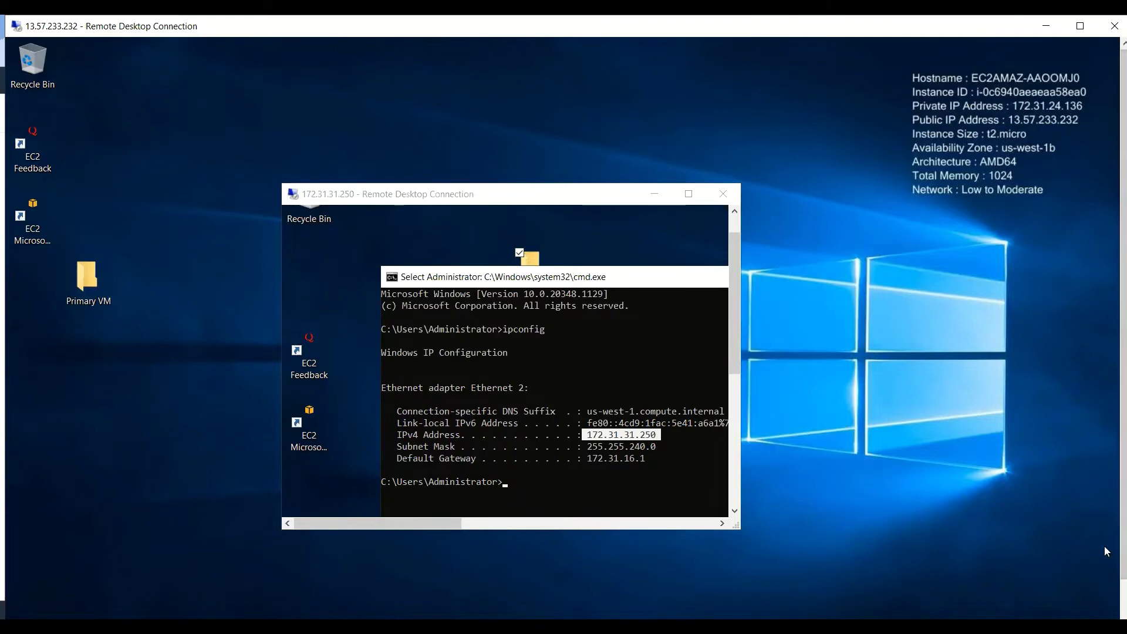
{"action": "mouse_move", "coordinate": [143, 595]}
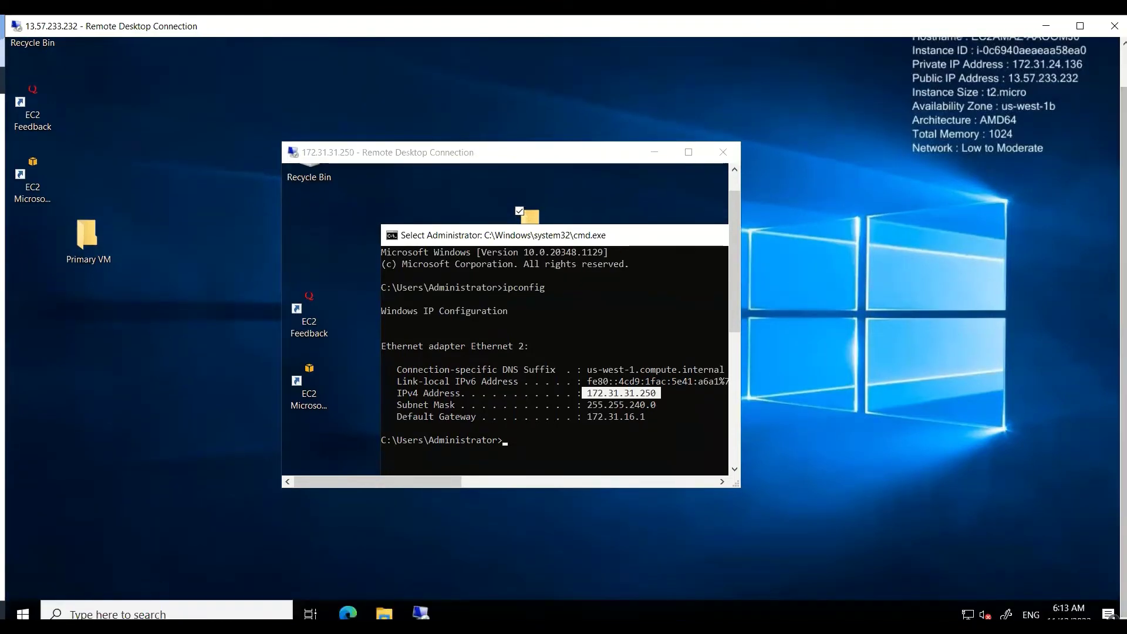
{"action": "right_click", "coordinate": [23, 612]}
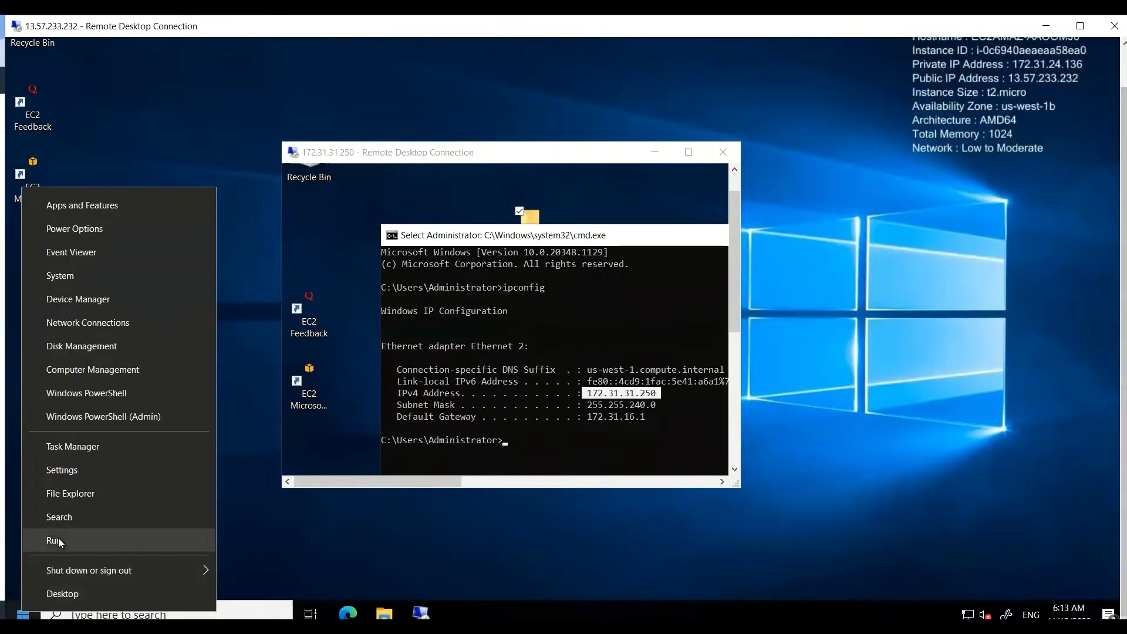
{"action": "left_click", "coordinate": [57, 539]}
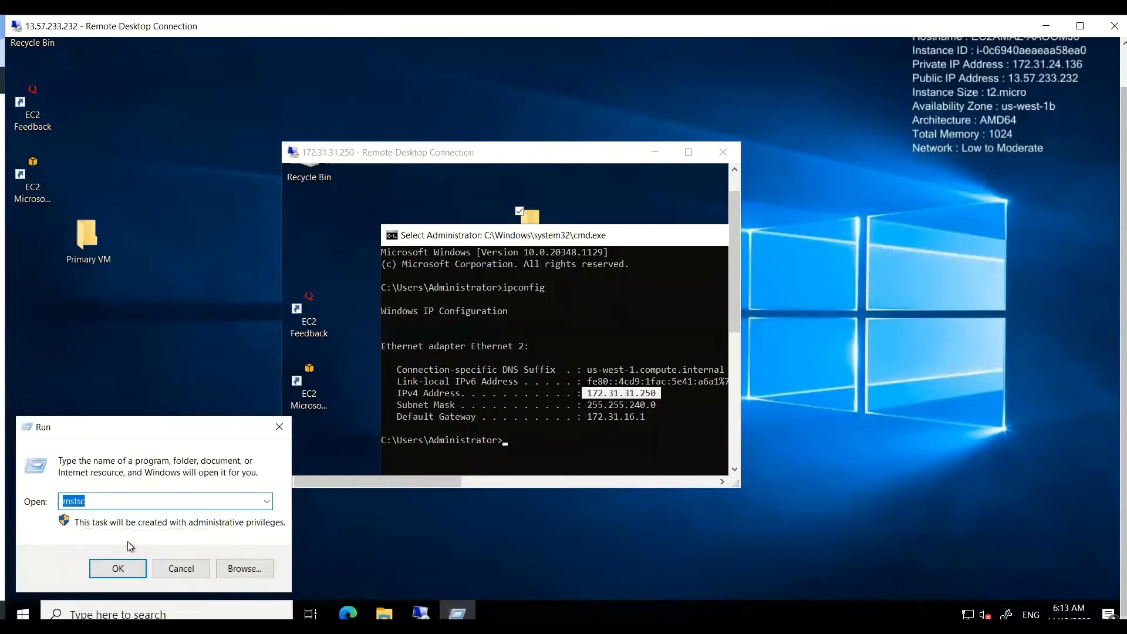
{"action": "type", "text": "cmd"}
{"action": "key", "text": "Return"}
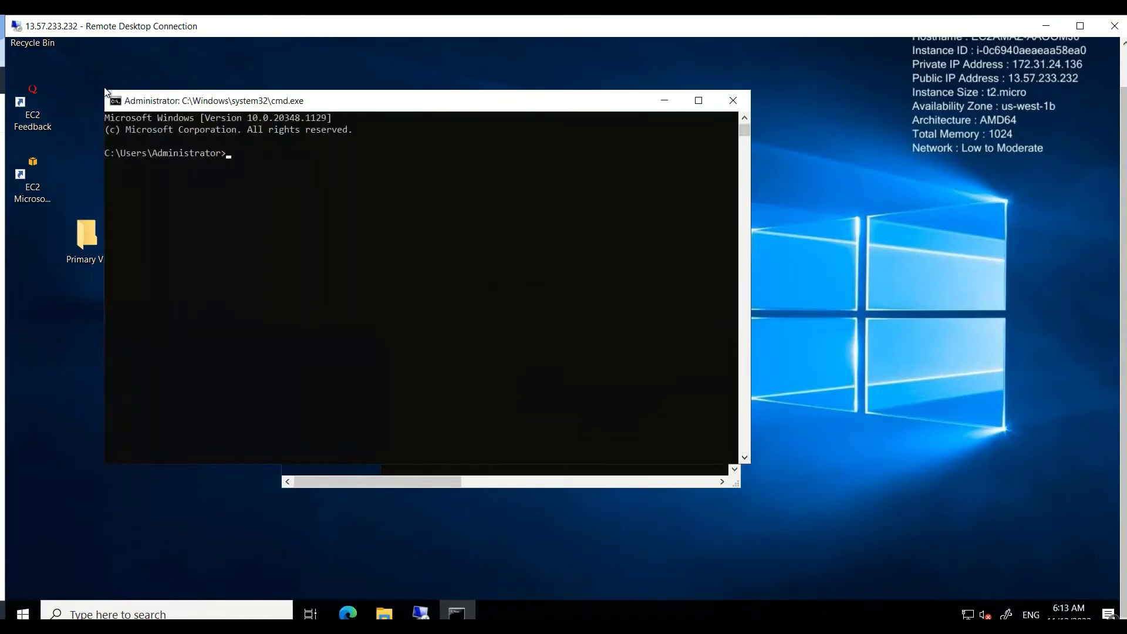
Arrange the windows side by side and run ipconfig on VM1, highlighting IPv4 172.31.24.136.
{"action": "left_click_drag", "start_coordinate": [105, 91], "coordinate": [271, 251]}
{"action": "left_click_drag", "start_coordinate": [460, 265], "coordinate": [741, 423]}
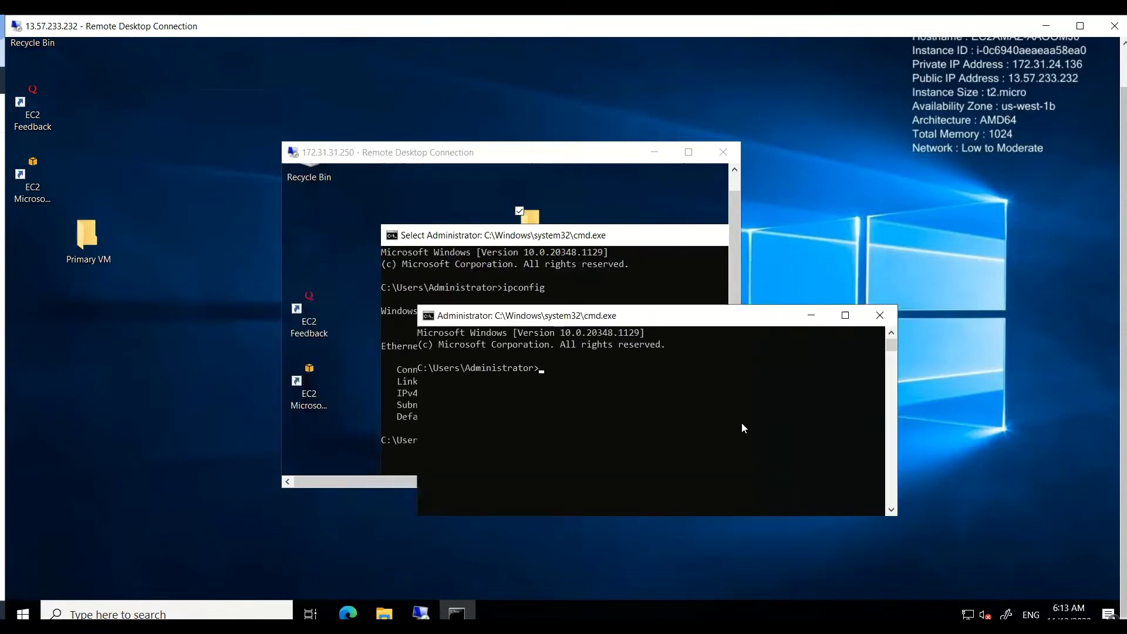
{"action": "left_click", "coordinate": [499, 189]}
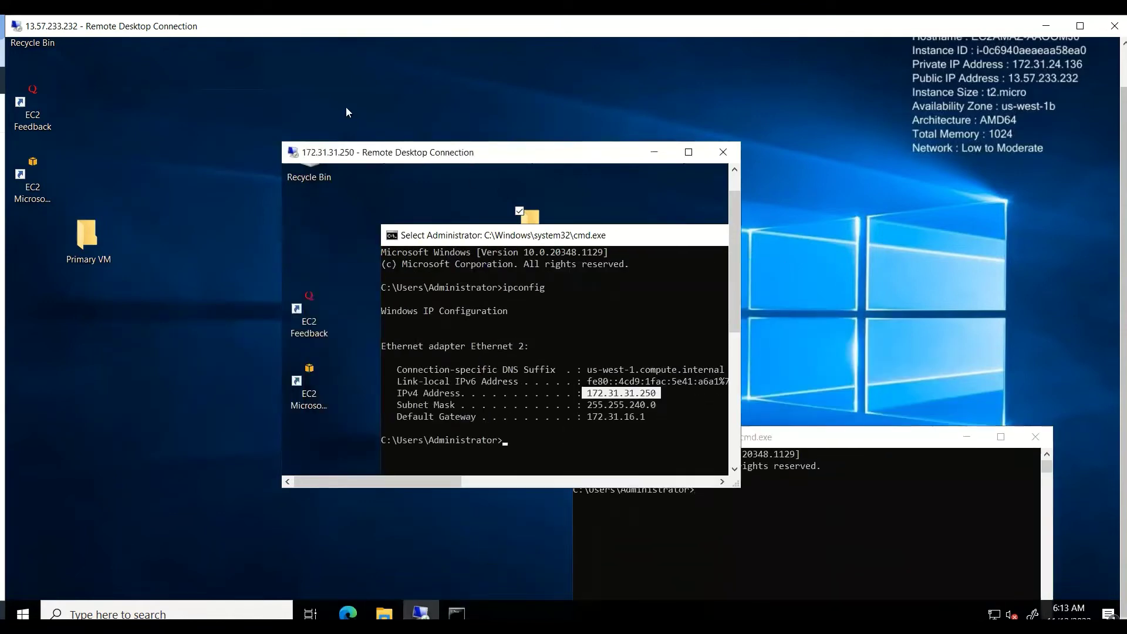
{"action": "left_click_drag", "start_coordinate": [346, 107], "coordinate": [325, 87]}
{"action": "left_click_drag", "start_coordinate": [670, 440], "coordinate": [681, 291]}
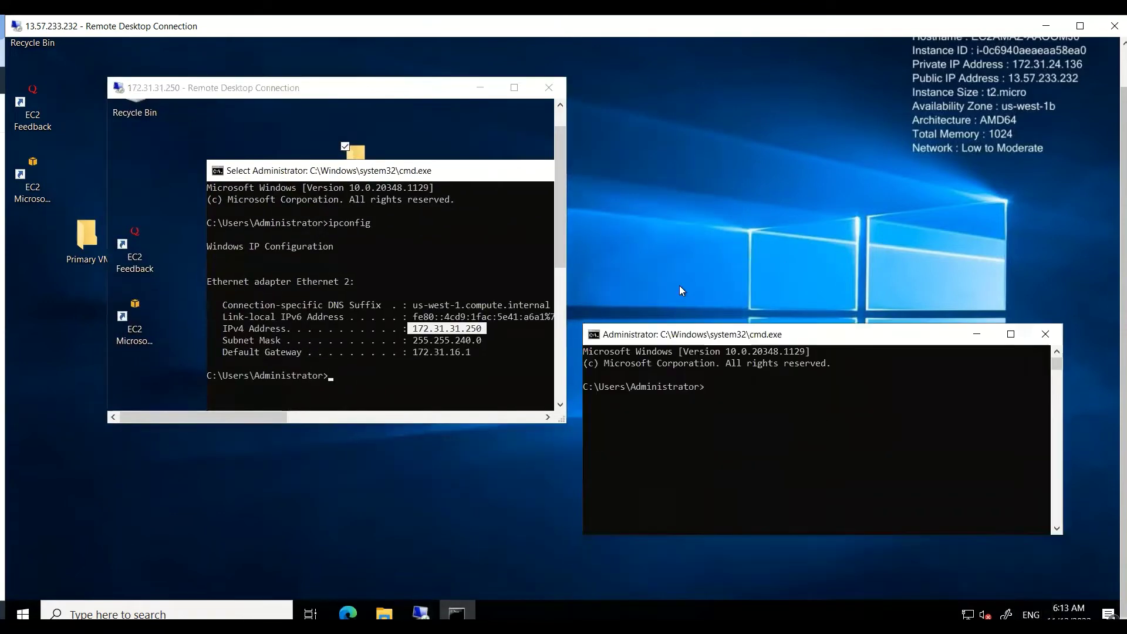
{"action": "left_click", "coordinate": [726, 348]}
{"action": "type", "text": "u"}
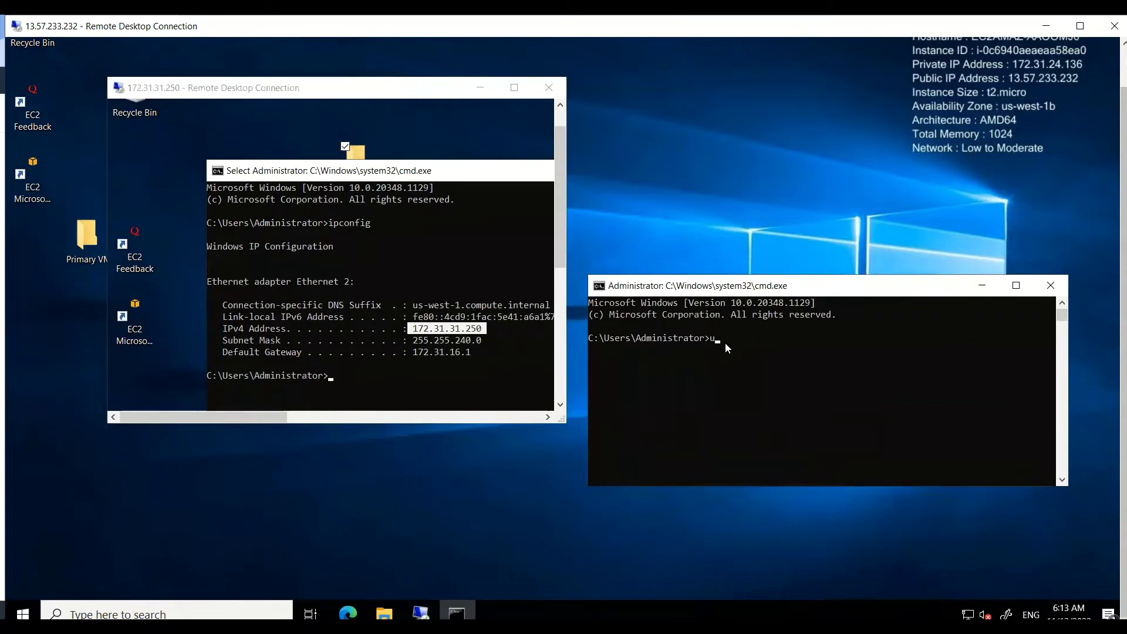
{"action": "key", "text": "BackSpace"}
{"action": "type", "text": "ipconfig"}
{"action": "key", "text": "Return"}
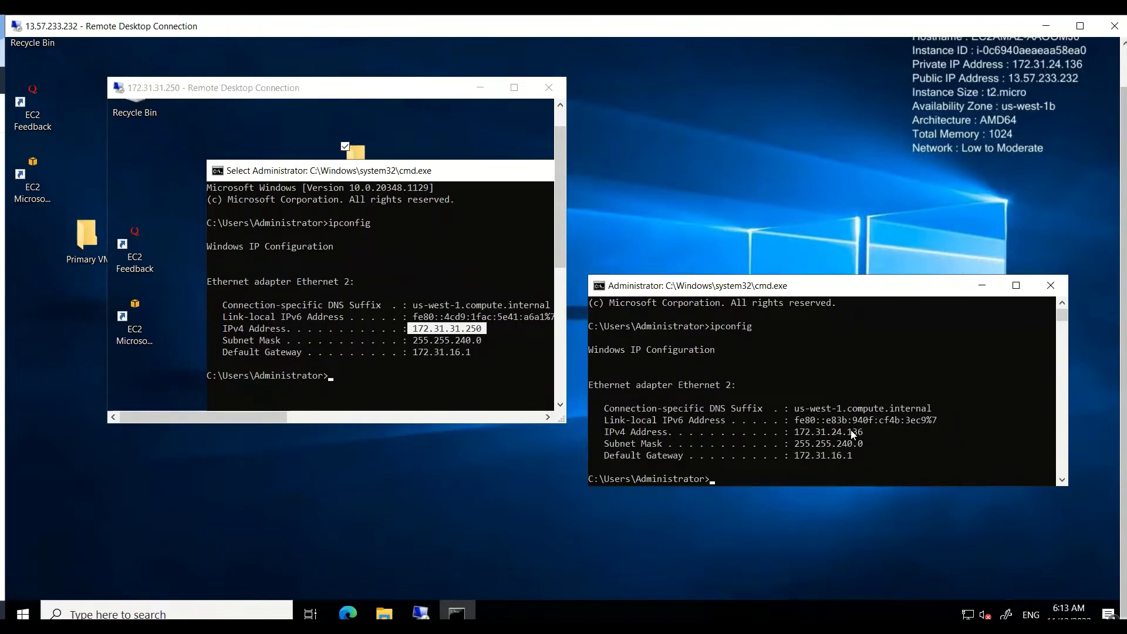
{"action": "left_click_drag", "start_coordinate": [871, 436], "coordinate": [796, 433]}
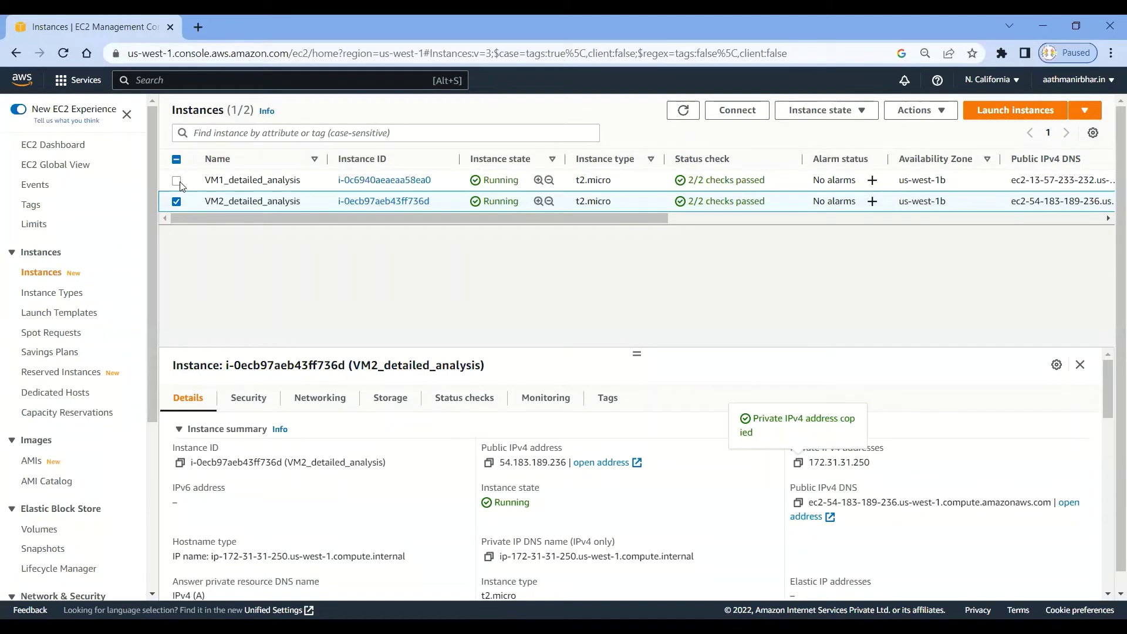
Select only VM1, confirm its private IPv4 address 172.31.24.136, and return to the EC2 Dashboard.
{"action": "left_click", "coordinate": [176, 181]}
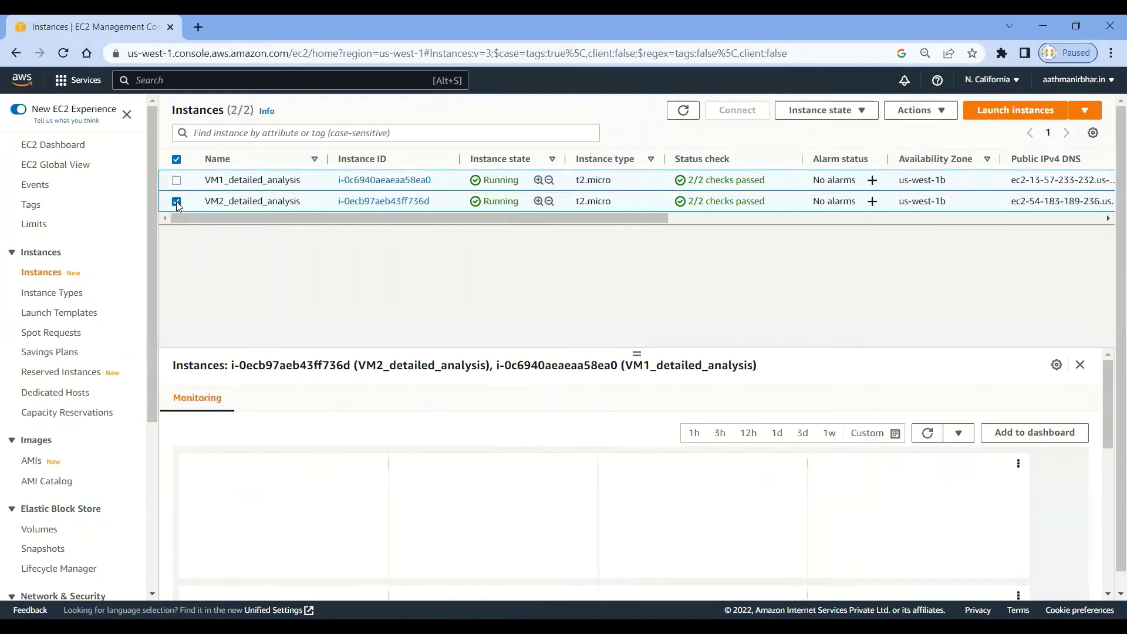
{"action": "left_click", "coordinate": [177, 201]}
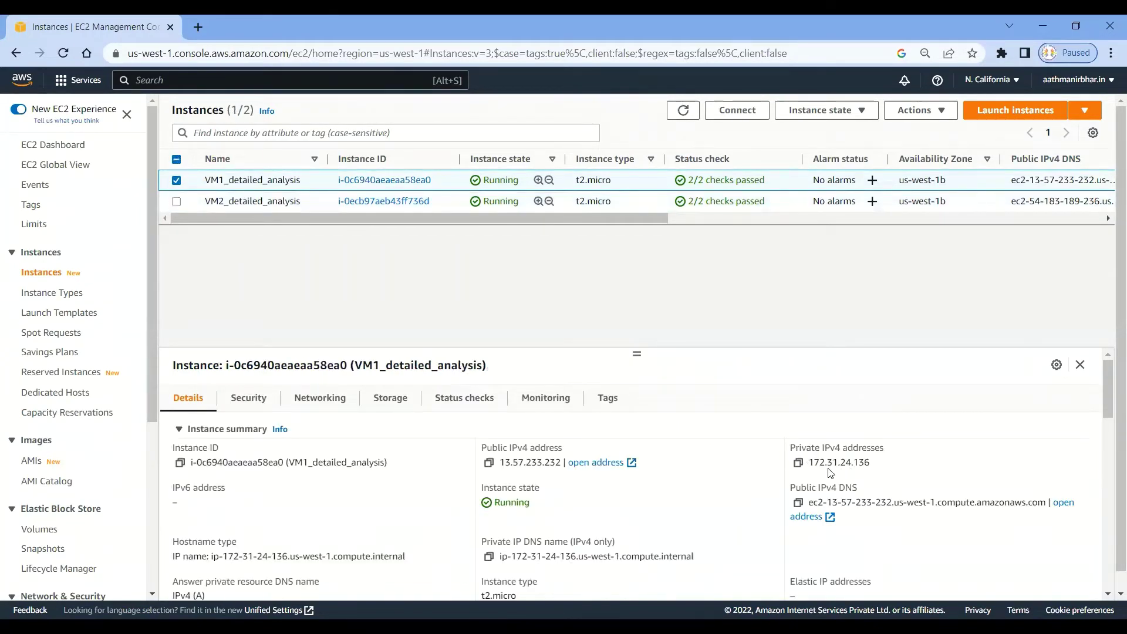
{"action": "left_click_drag", "start_coordinate": [873, 463], "coordinate": [809, 459]}
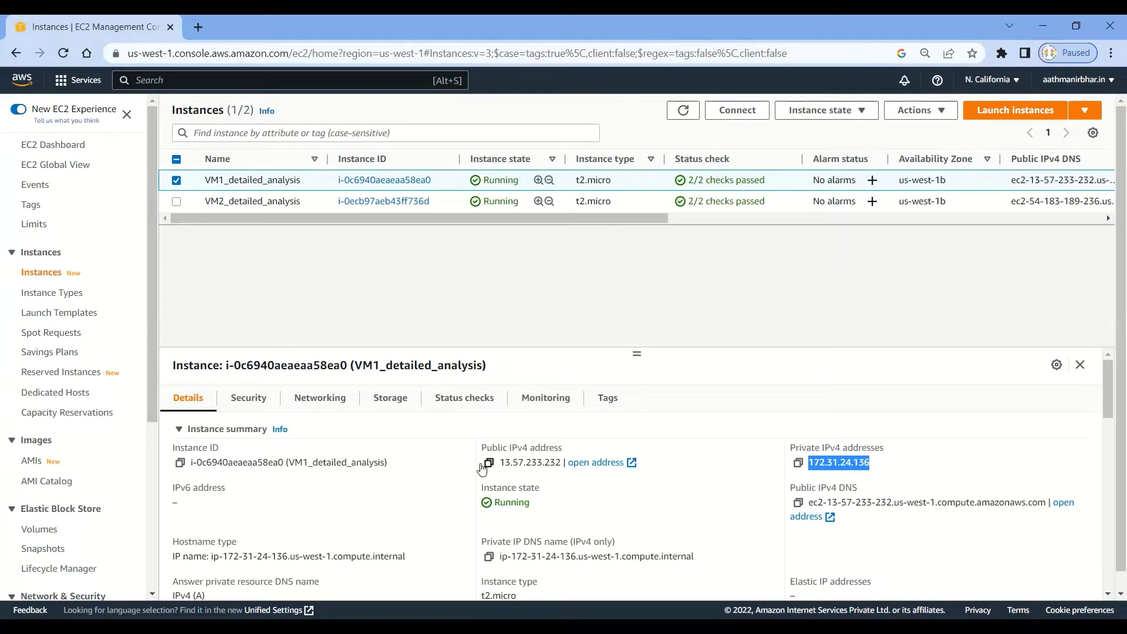
{"action": "left_click", "coordinate": [411, 315]}
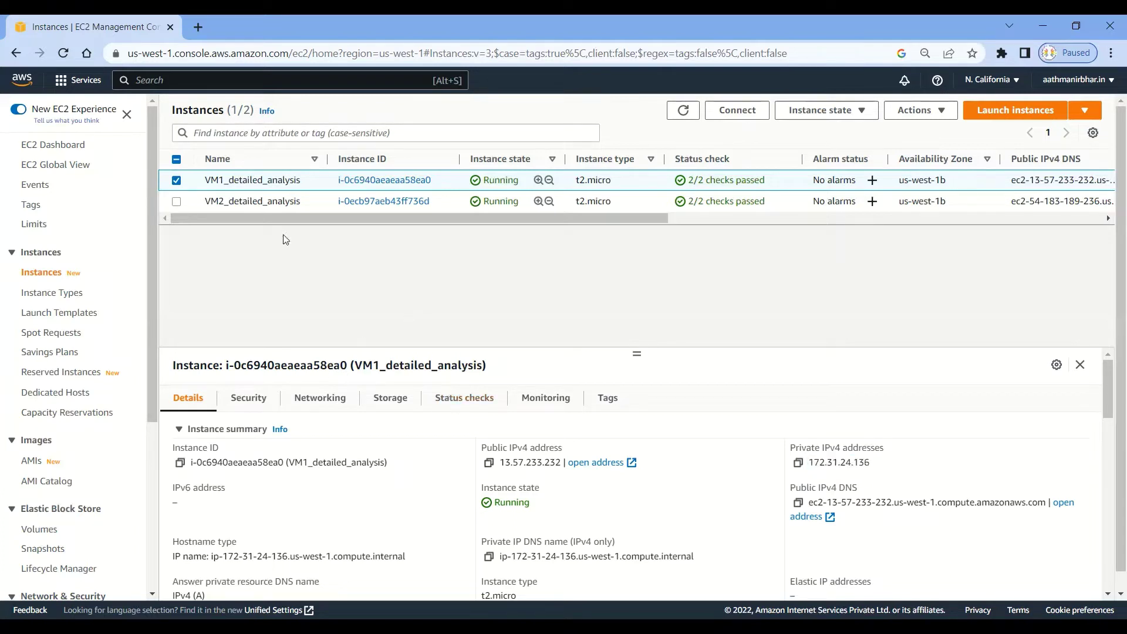
{"action": "left_click", "coordinate": [61, 144]}
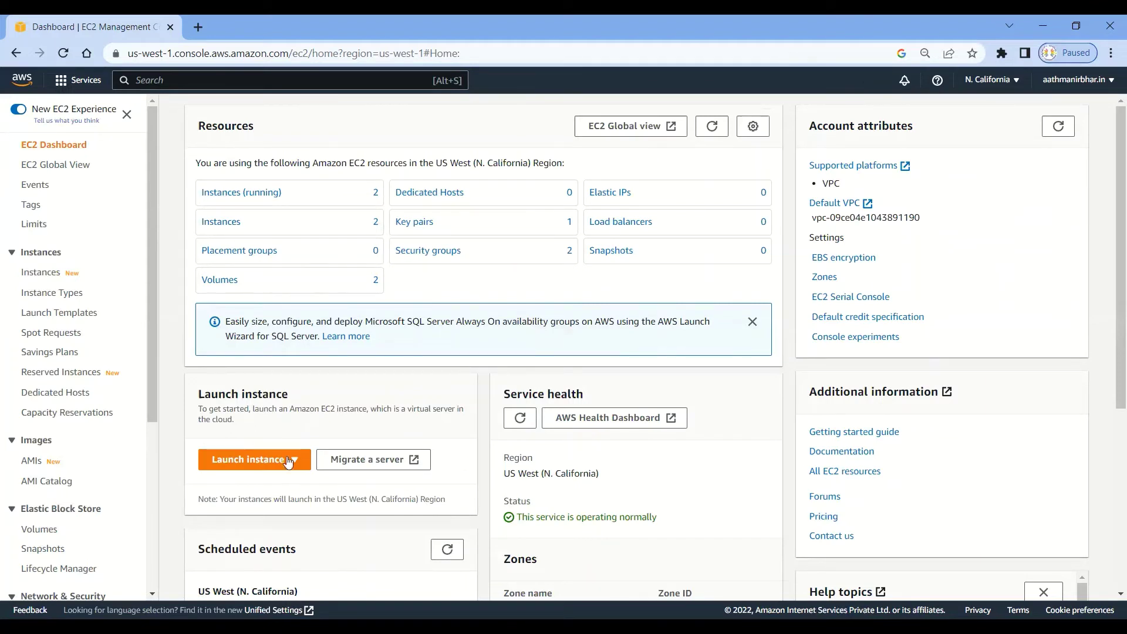
Check the region list without changing region and show the Launch instance options.
{"action": "left_click", "coordinate": [1014, 83]}
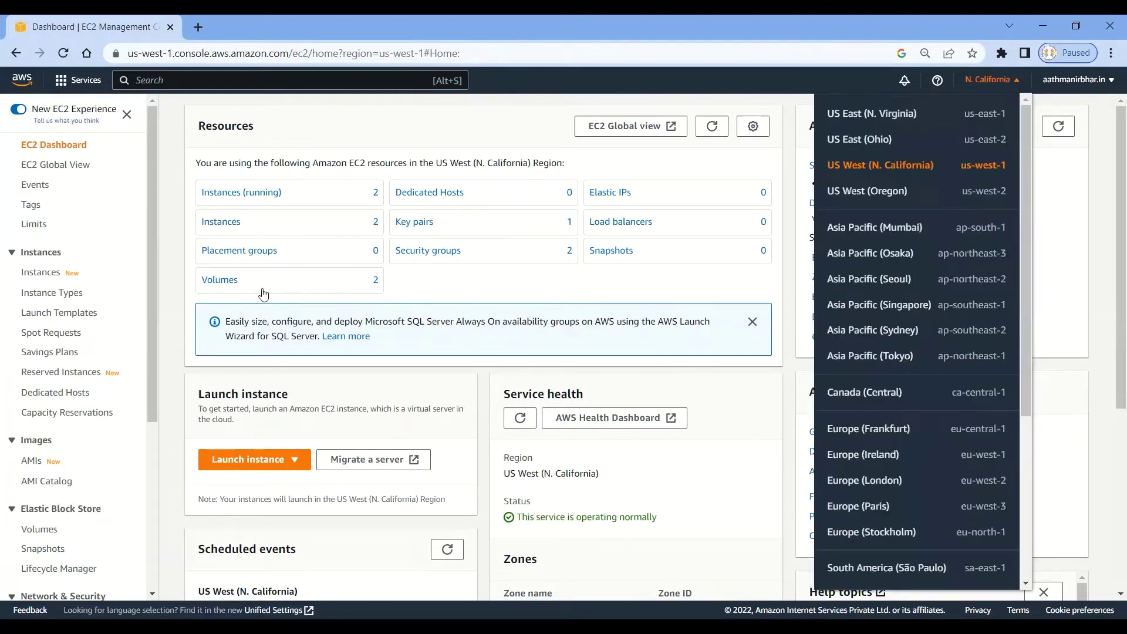
{"action": "left_click", "coordinate": [433, 384]}
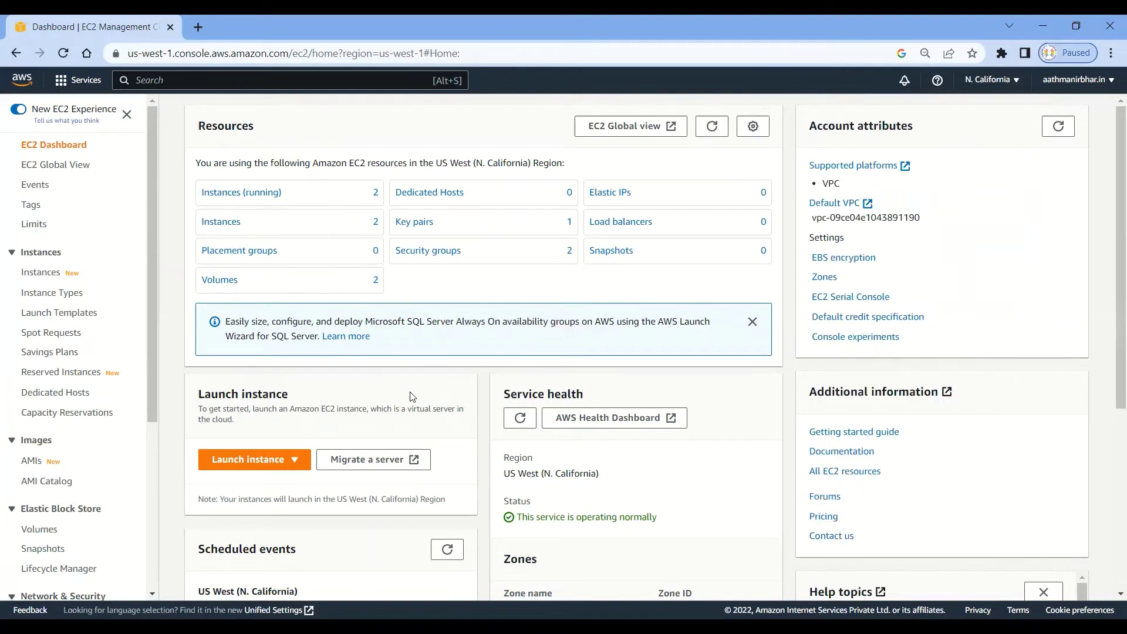
{"action": "left_click", "coordinate": [266, 467]}
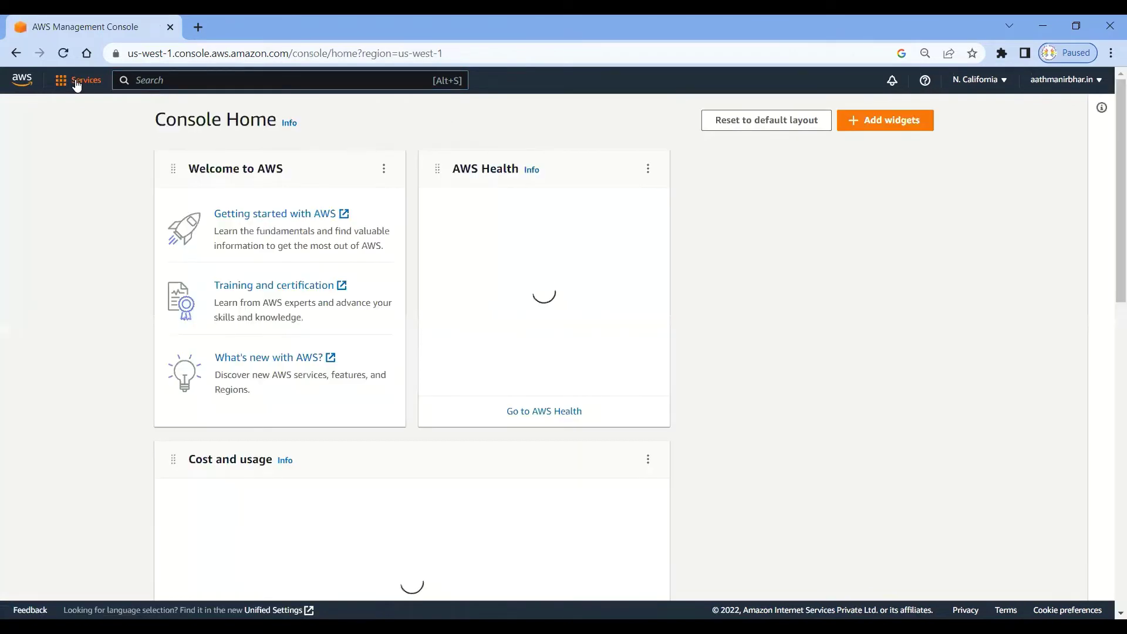
Search 'ec2' to reopen the EC2 console and show the Launch instance options.
{"action": "left_click", "coordinate": [76, 83]}
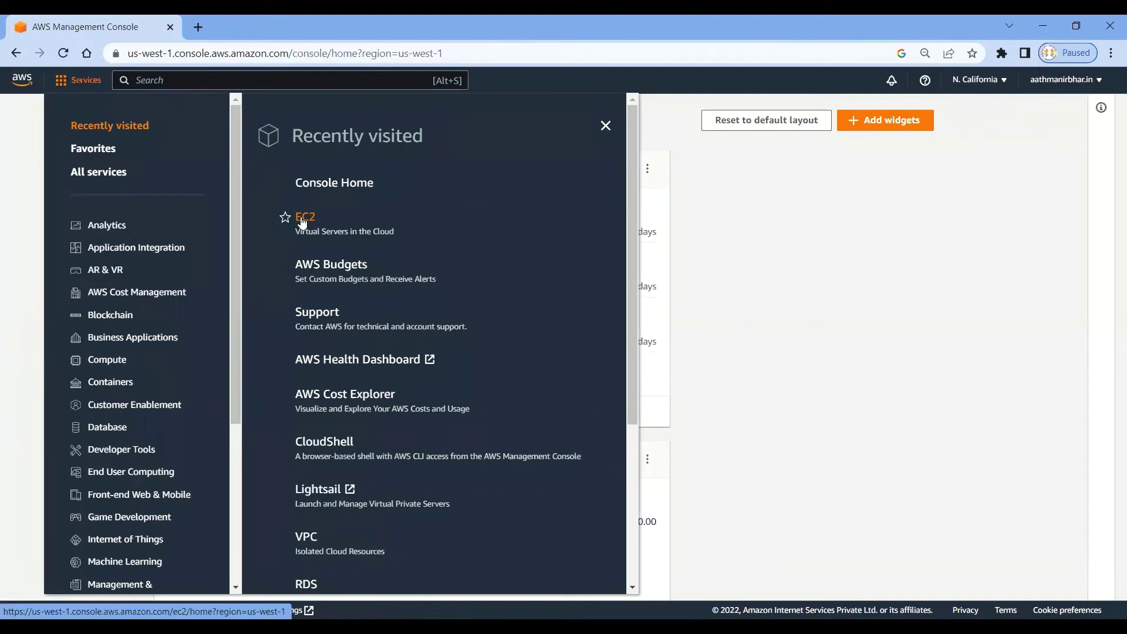
{"action": "left_click", "coordinate": [845, 286]}
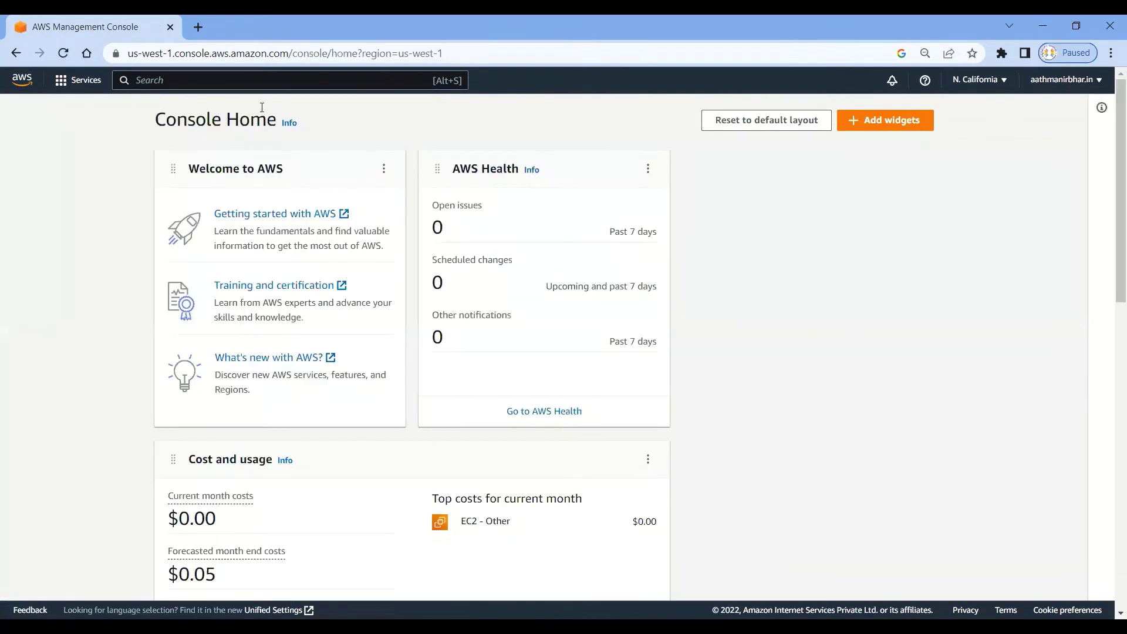
{"action": "left_click", "coordinate": [176, 78]}
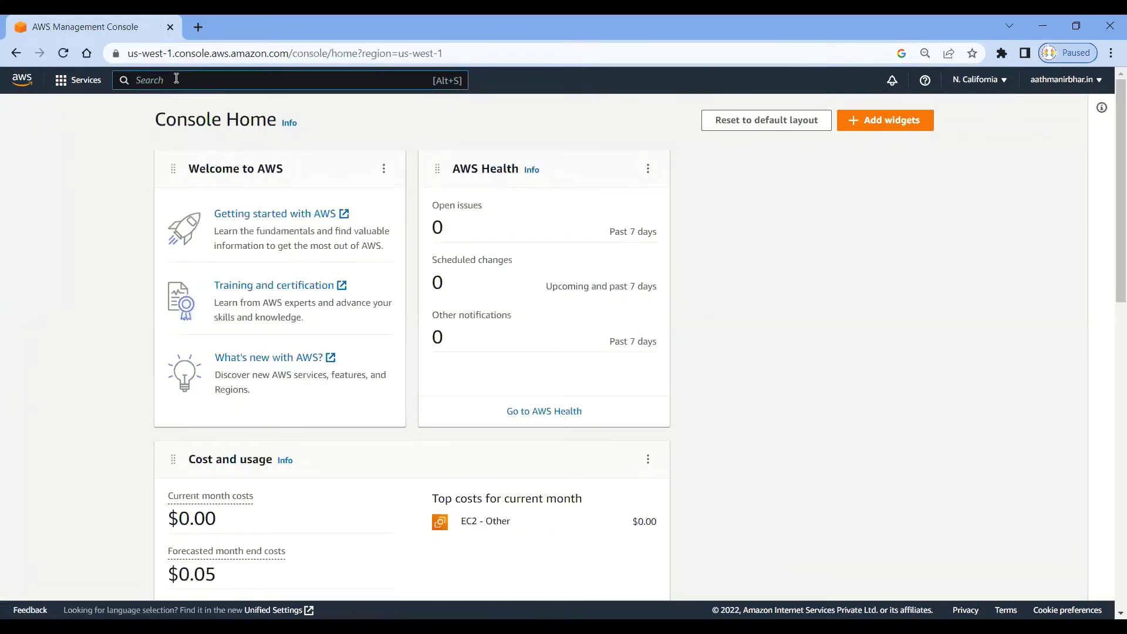
{"action": "type", "text": "ec2"}
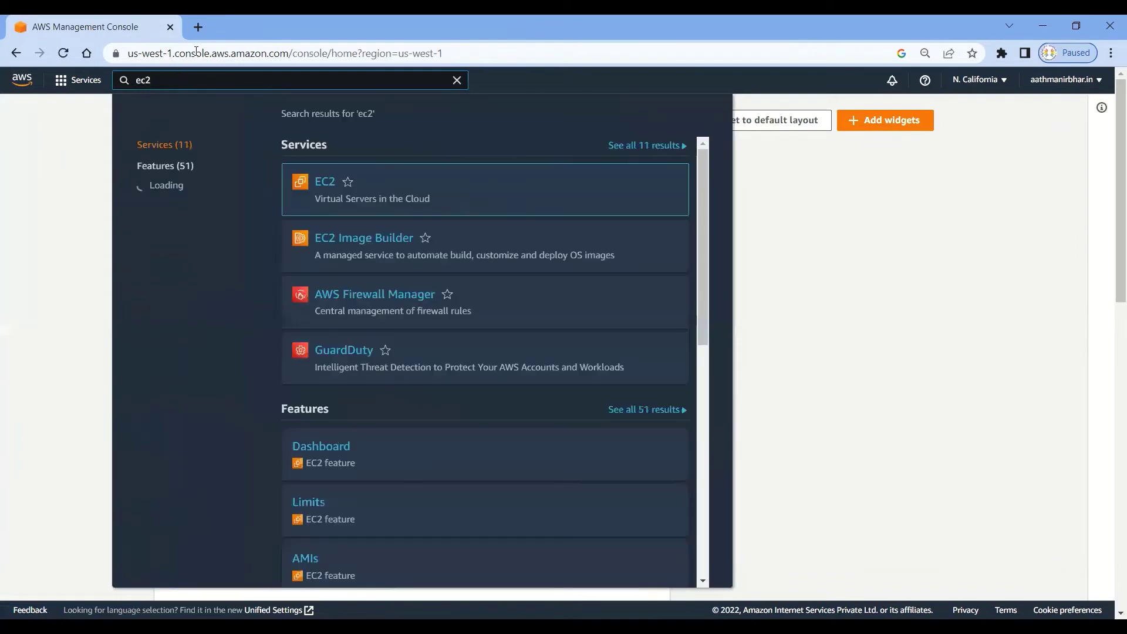
{"action": "left_click", "coordinate": [331, 186]}
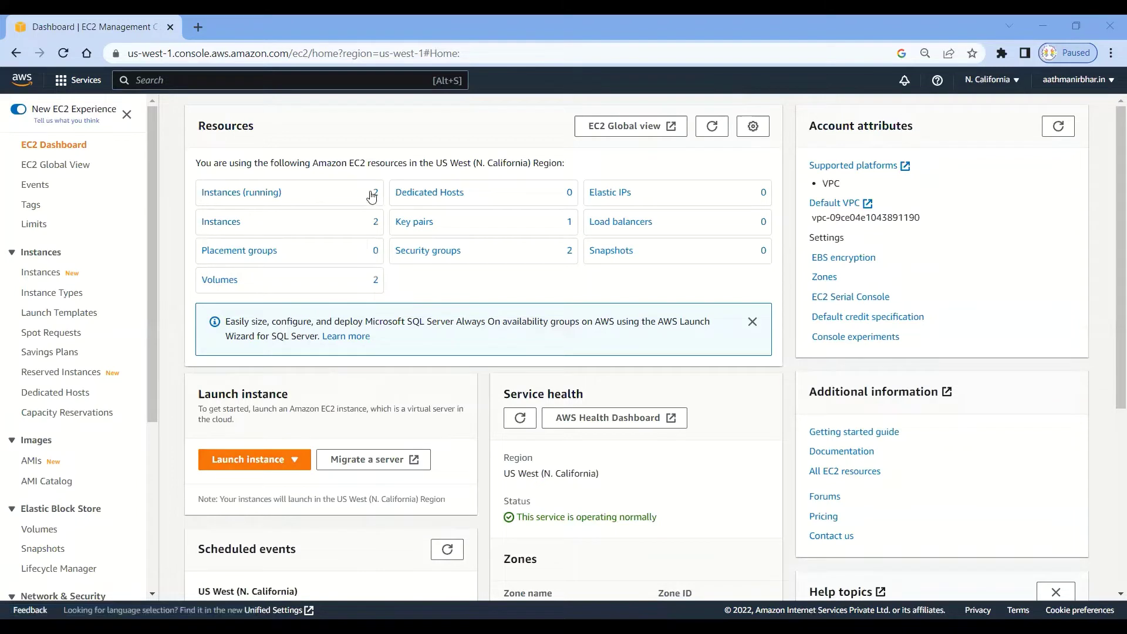
{"action": "left_click", "coordinate": [296, 464]}
Start a new instance launch and name the instance Linux_VM1.
{"action": "left_click", "coordinate": [267, 485]}
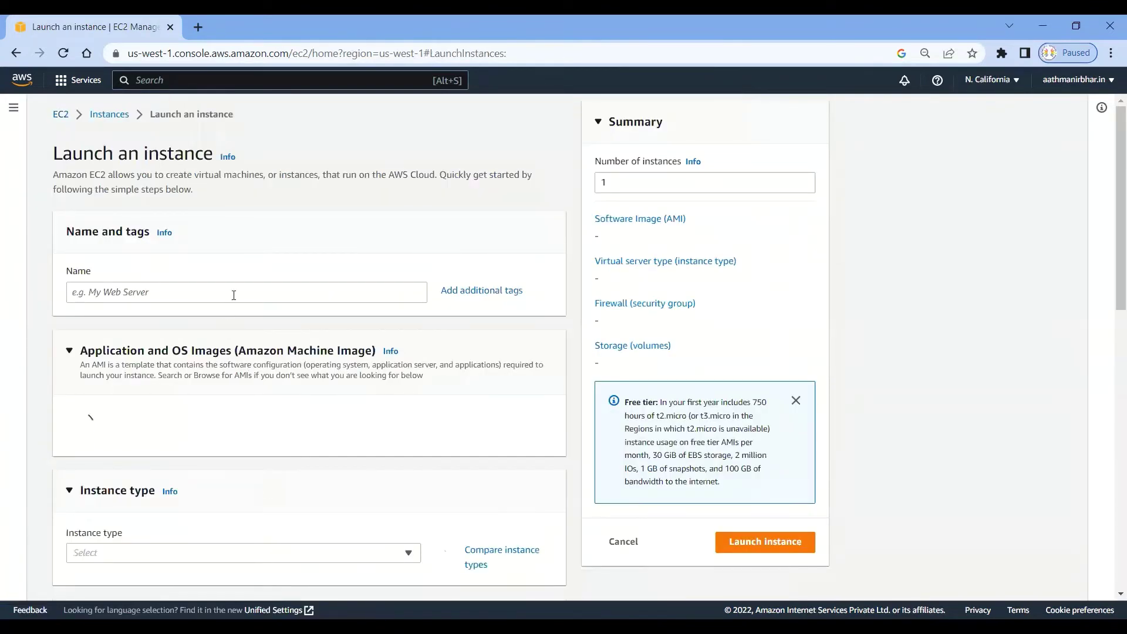
{"action": "left_click", "coordinate": [233, 293]}
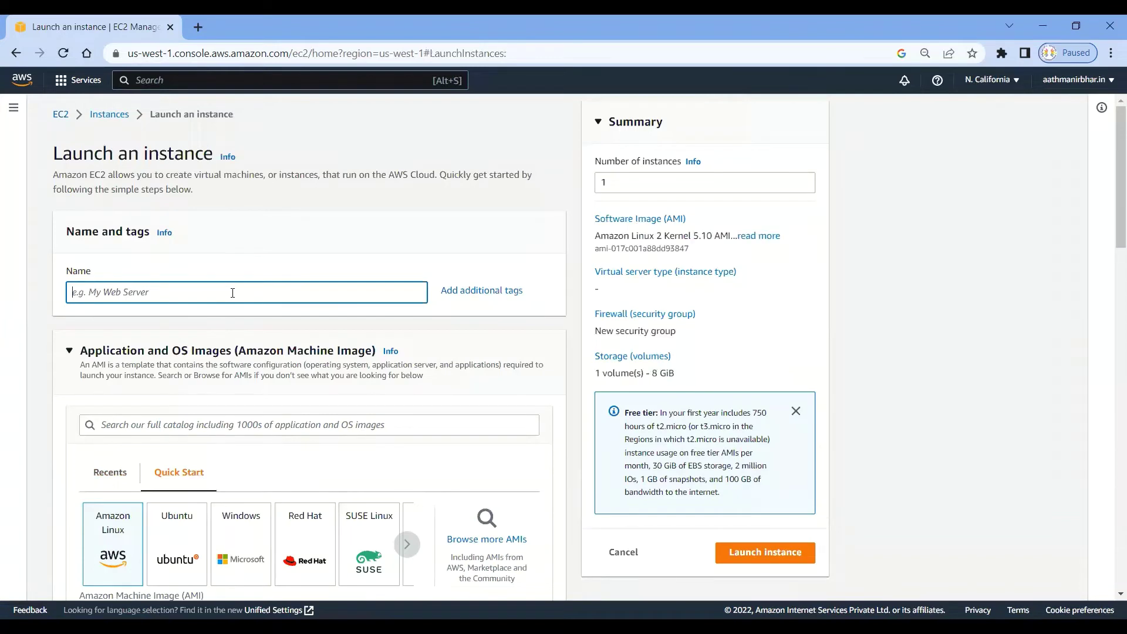
{"action": "type", "text": "Linux"}
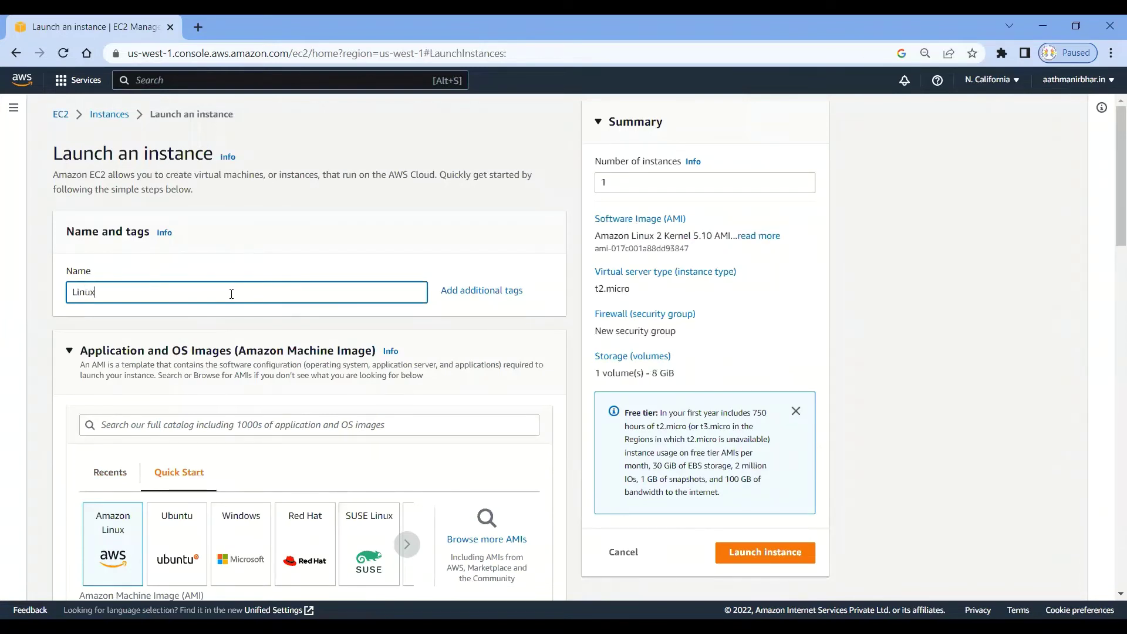
{"action": "type", "text": "_VM1"}
Keep the Amazon Linux image with t2.micro and bring up the existing key pairs list.
{"action": "left_click_drag", "start_coordinate": [649, 182], "coordinate": [577, 182]}
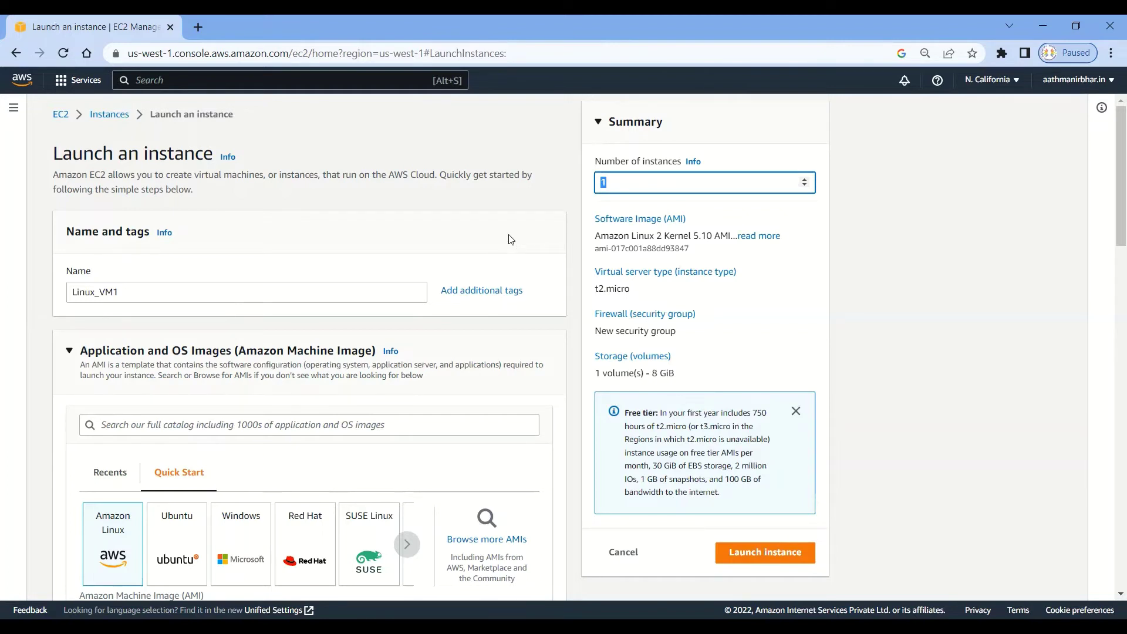
{"action": "scroll", "coordinate": [511, 239], "scroll_direction": "down", "scroll_amount": 1}
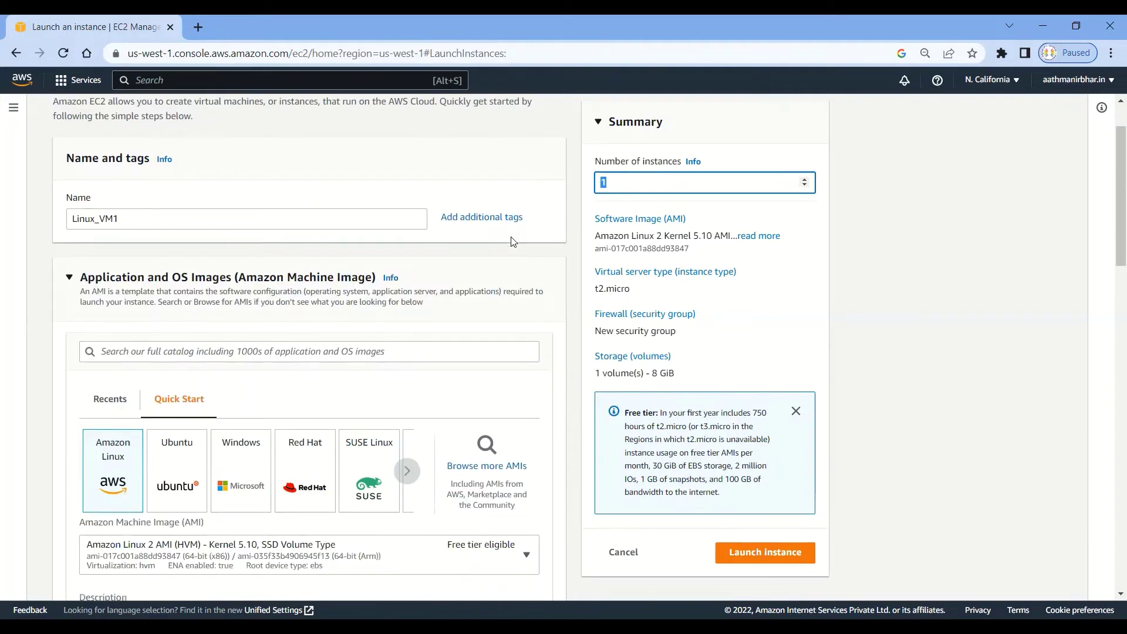
{"action": "left_click", "coordinate": [114, 466]}
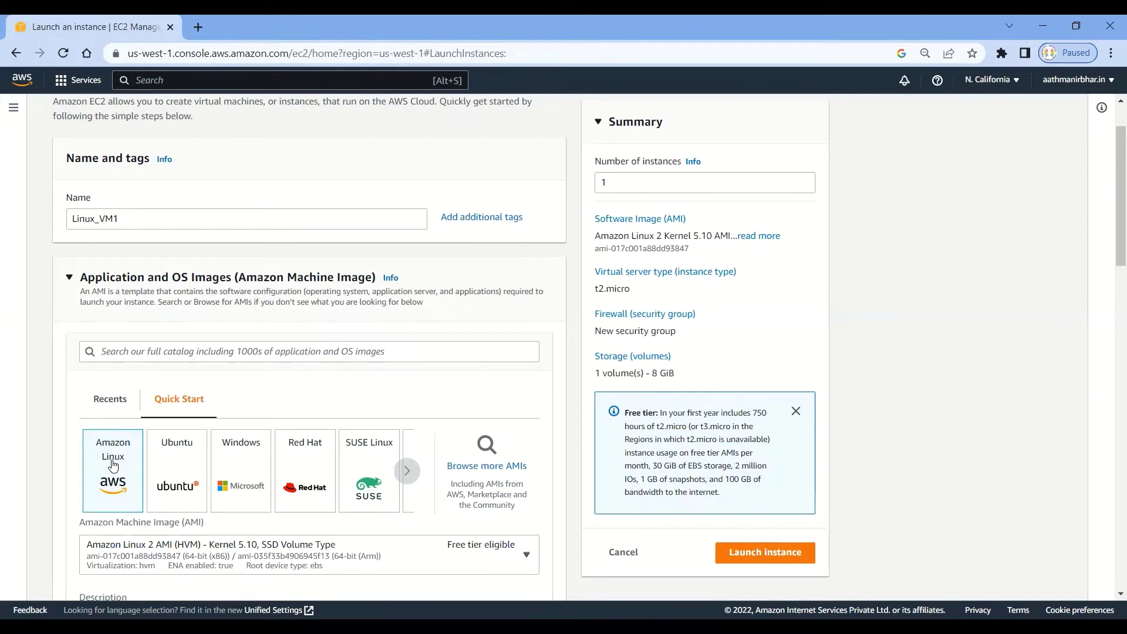
{"action": "scroll", "coordinate": [329, 449], "scroll_direction": "down", "scroll_amount": 3}
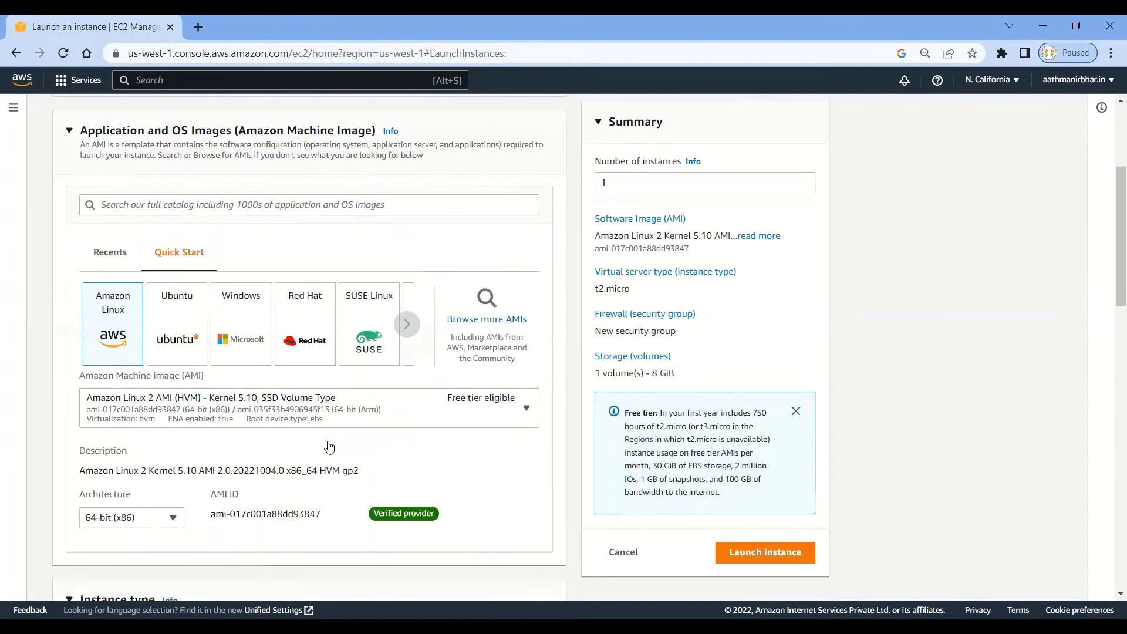
{"action": "scroll", "coordinate": [330, 446], "scroll_direction": "down", "scroll_amount": 1}
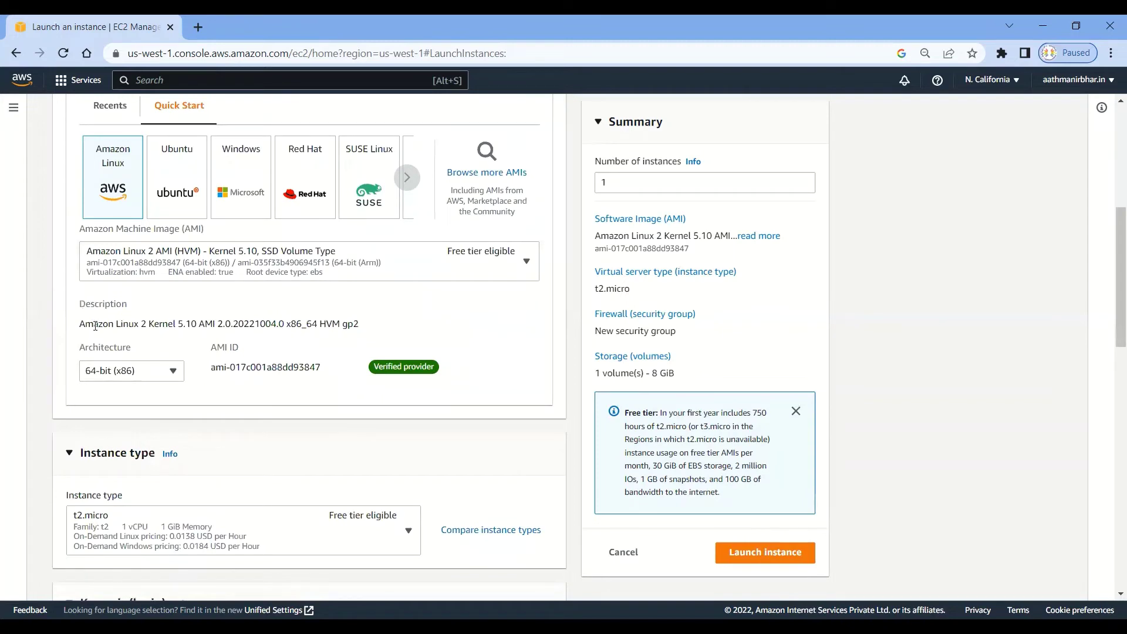
{"action": "scroll", "coordinate": [202, 360], "scroll_direction": "down", "scroll_amount": 2}
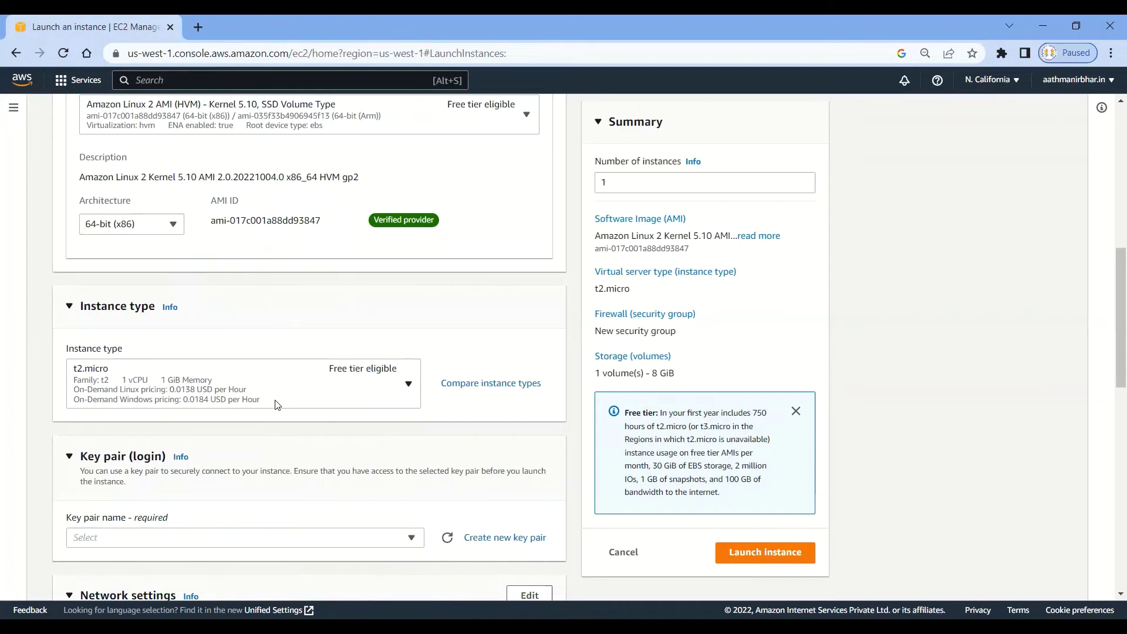
{"action": "scroll", "coordinate": [276, 405], "scroll_direction": "down", "scroll_amount": 2}
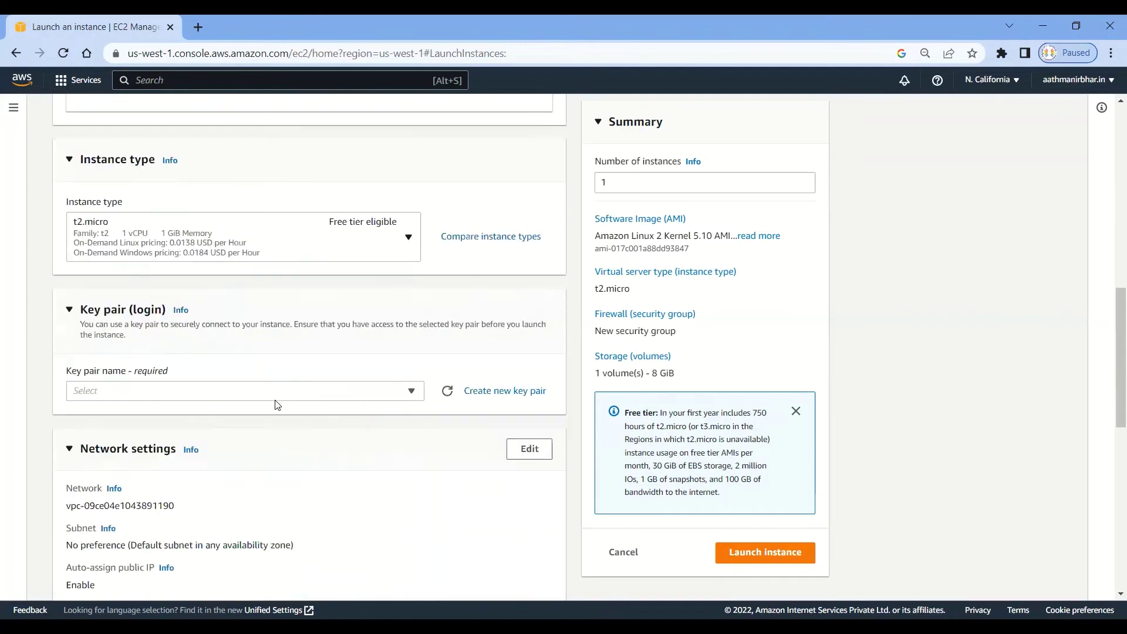
{"action": "left_click", "coordinate": [335, 392]}
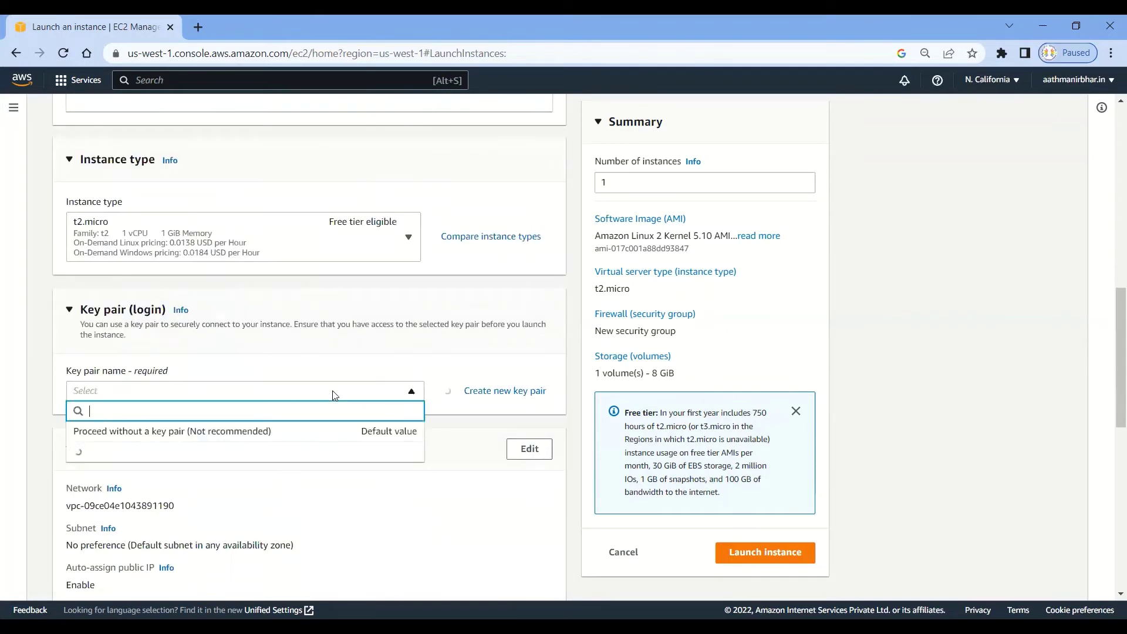
Create a .ppk key pair named Linux_VM1 and save Linux_VM1.ppk to the Desktop.
{"action": "left_click", "coordinate": [497, 391]}
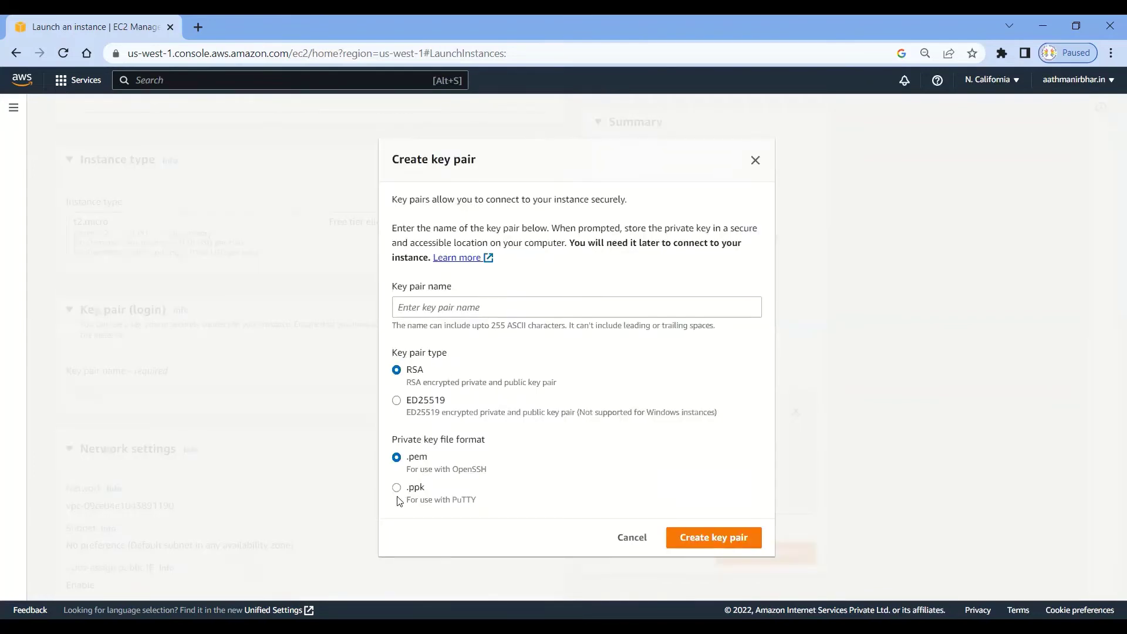
{"action": "left_click", "coordinate": [397, 490]}
{"action": "left_click", "coordinate": [500, 307]}
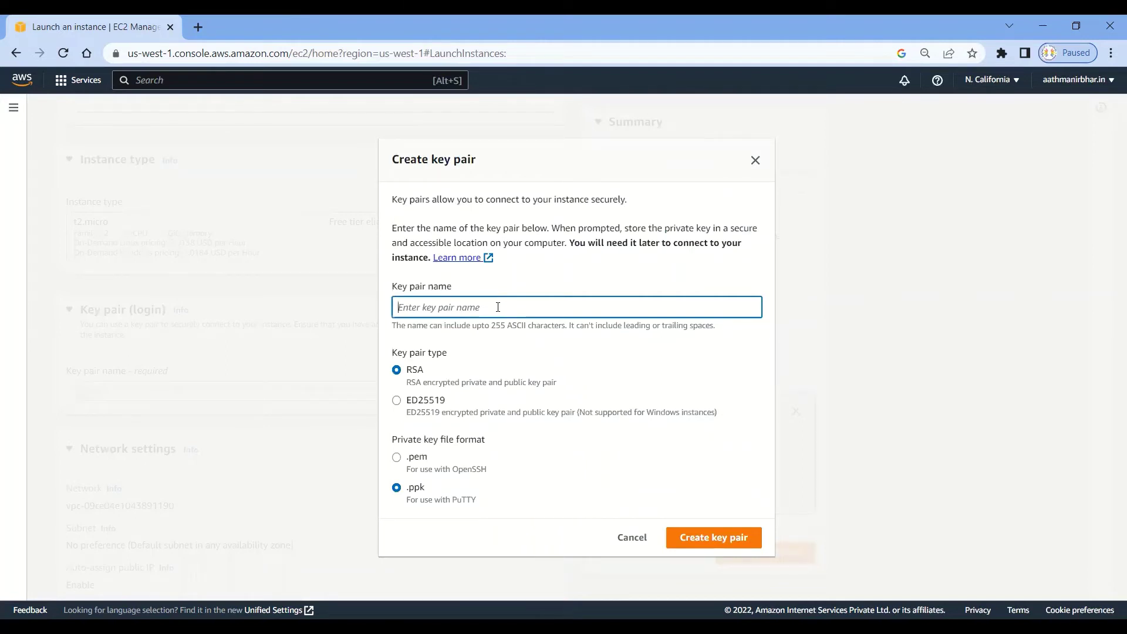
{"action": "type", "text": "Linux_VM1"}
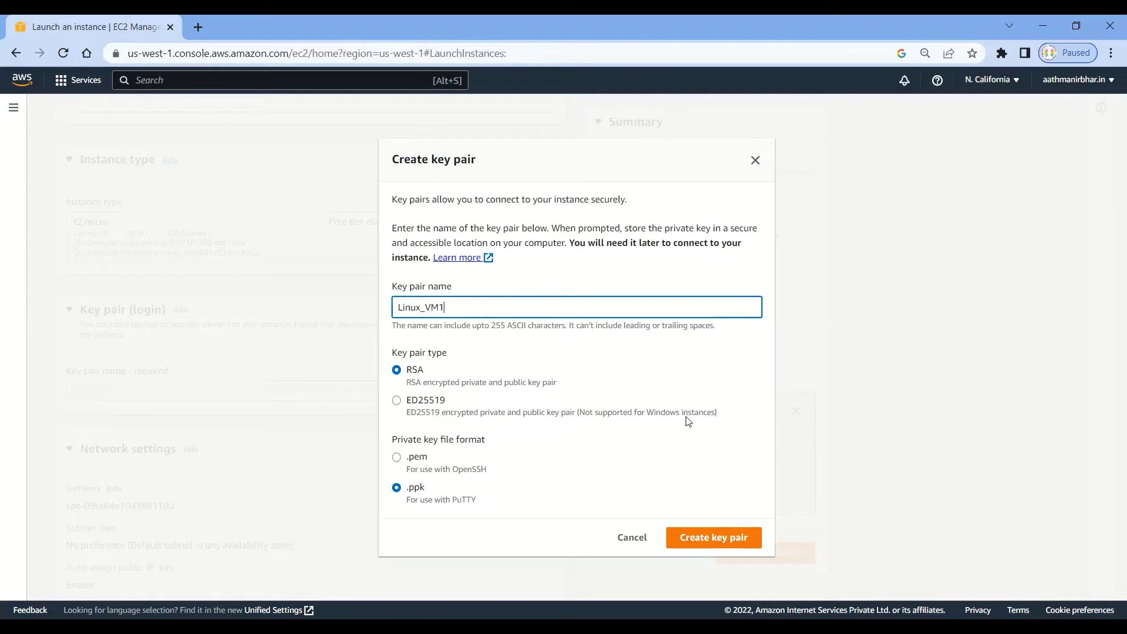
{"action": "left_click", "coordinate": [713, 539]}
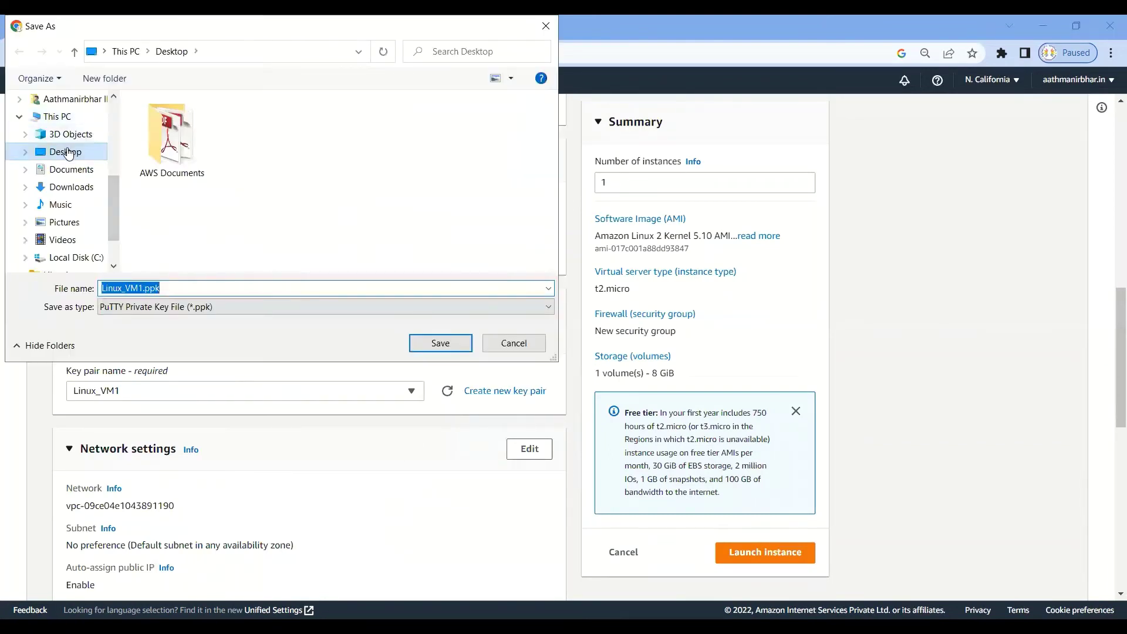
{"action": "left_click", "coordinate": [69, 154]}
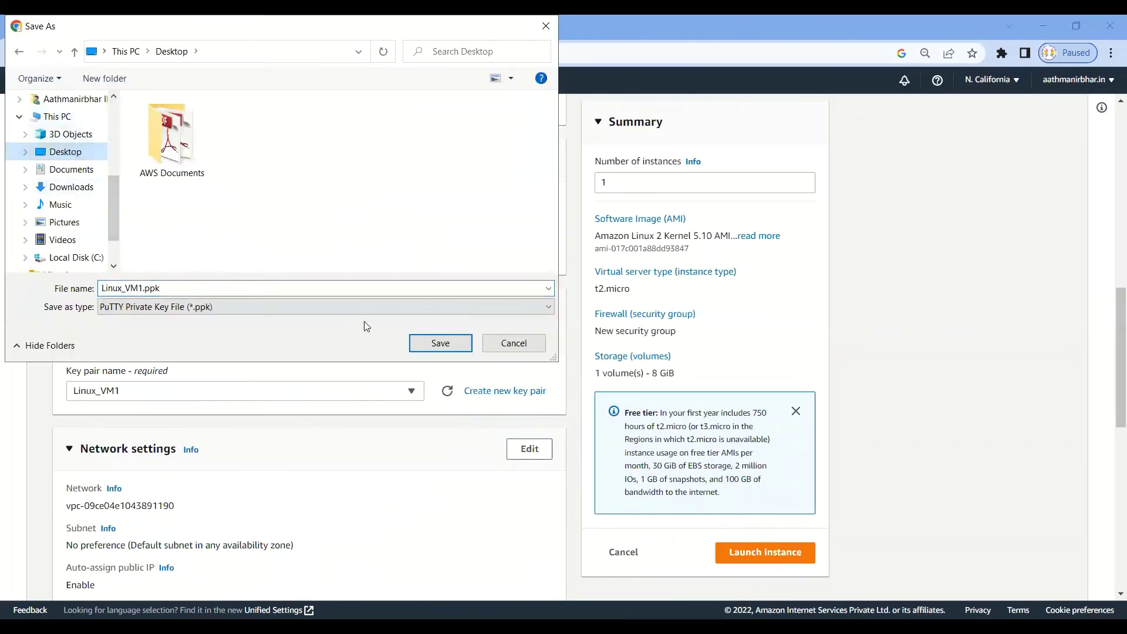
{"action": "left_click", "coordinate": [431, 343]}
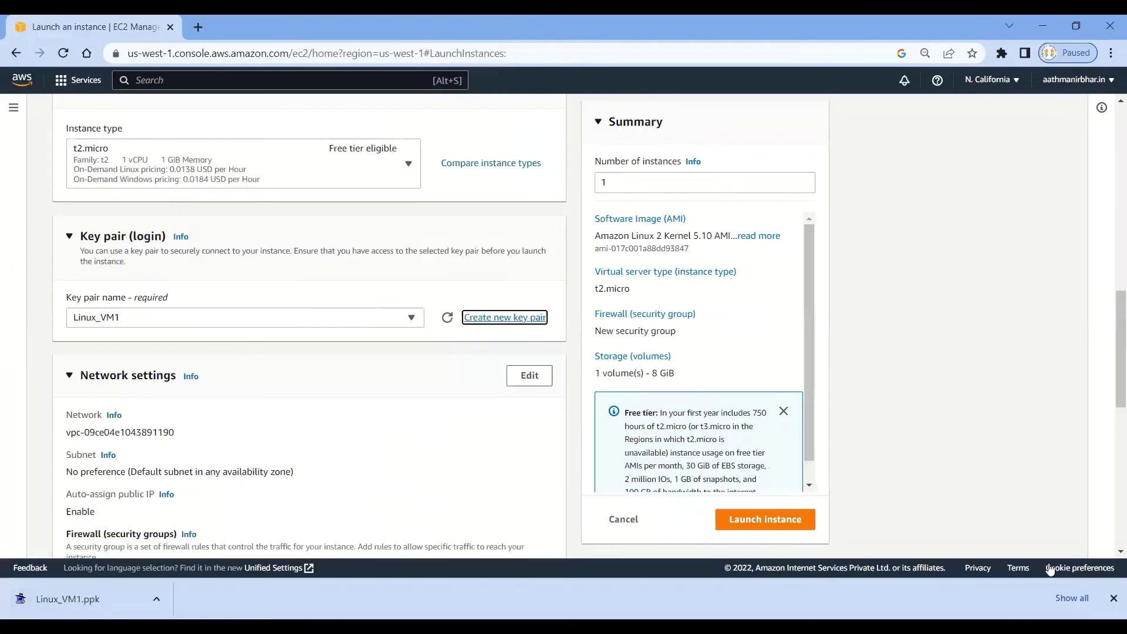
Allow HTTPS and HTTP traffic from the internet for the new instance.
{"action": "left_click", "coordinate": [1114, 598]}
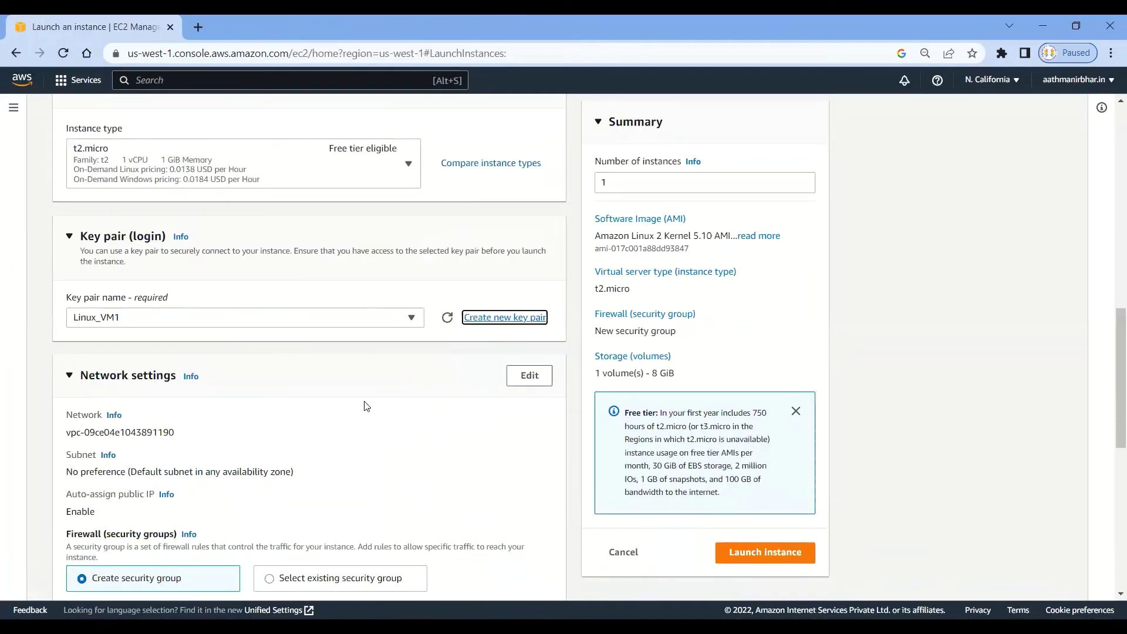
{"action": "scroll", "coordinate": [364, 405], "scroll_direction": "down", "scroll_amount": 3}
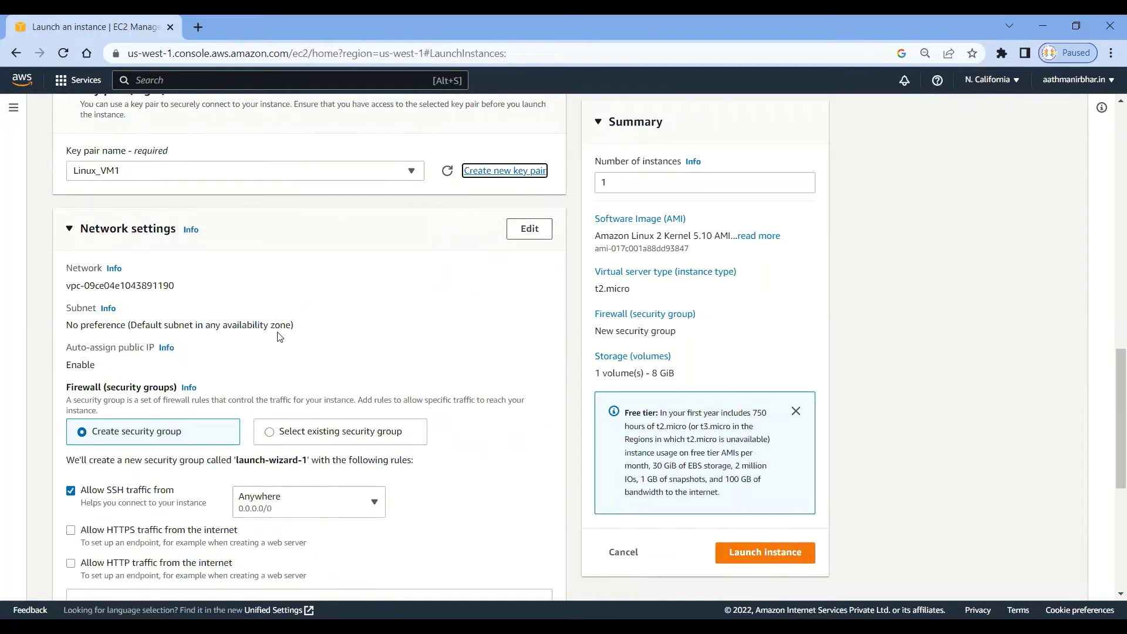
{"action": "left_click", "coordinate": [71, 530]}
{"action": "left_click", "coordinate": [71, 564]}
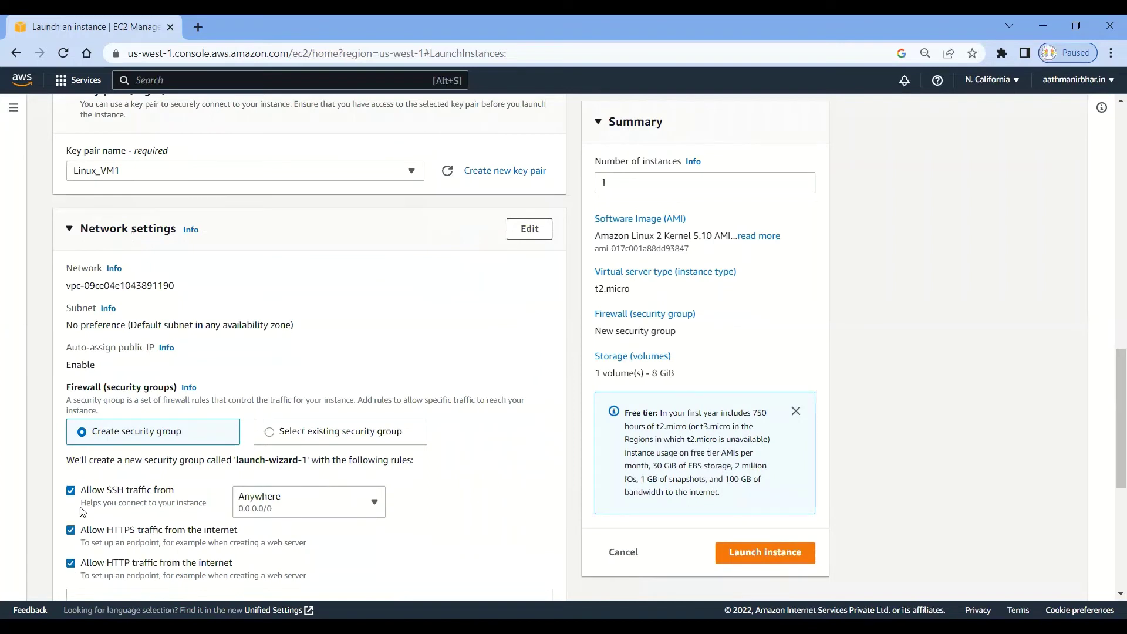
Put the instance in the us-west-1b subnet with public IP assignment kept enabled.
{"action": "left_click", "coordinate": [530, 231]}
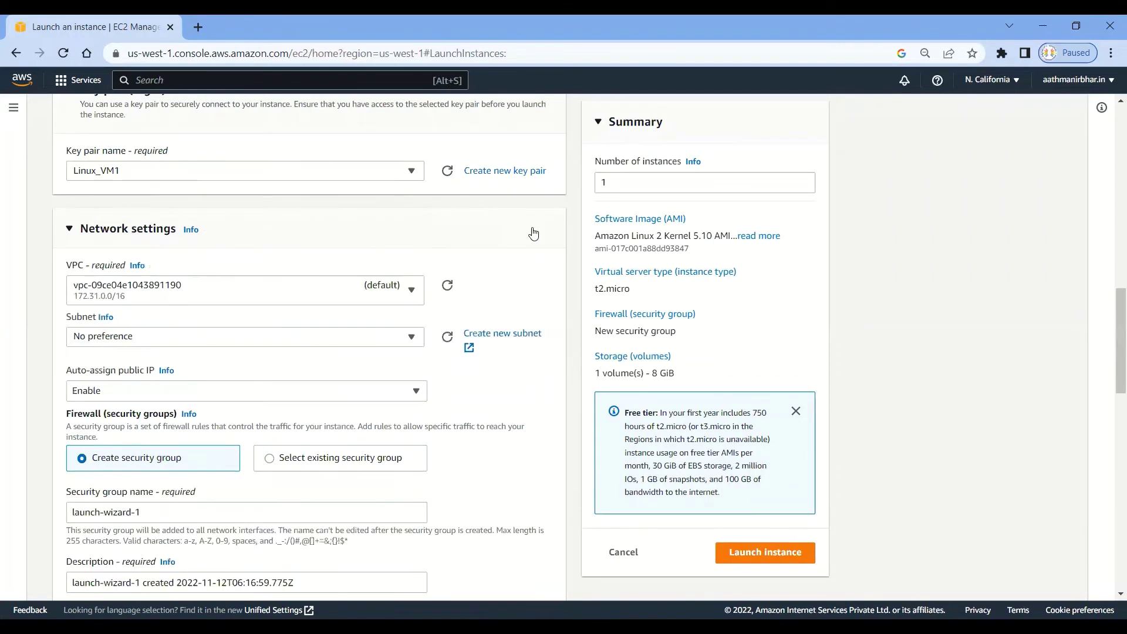
{"action": "scroll", "coordinate": [297, 289], "scroll_direction": "down", "scroll_amount": 1}
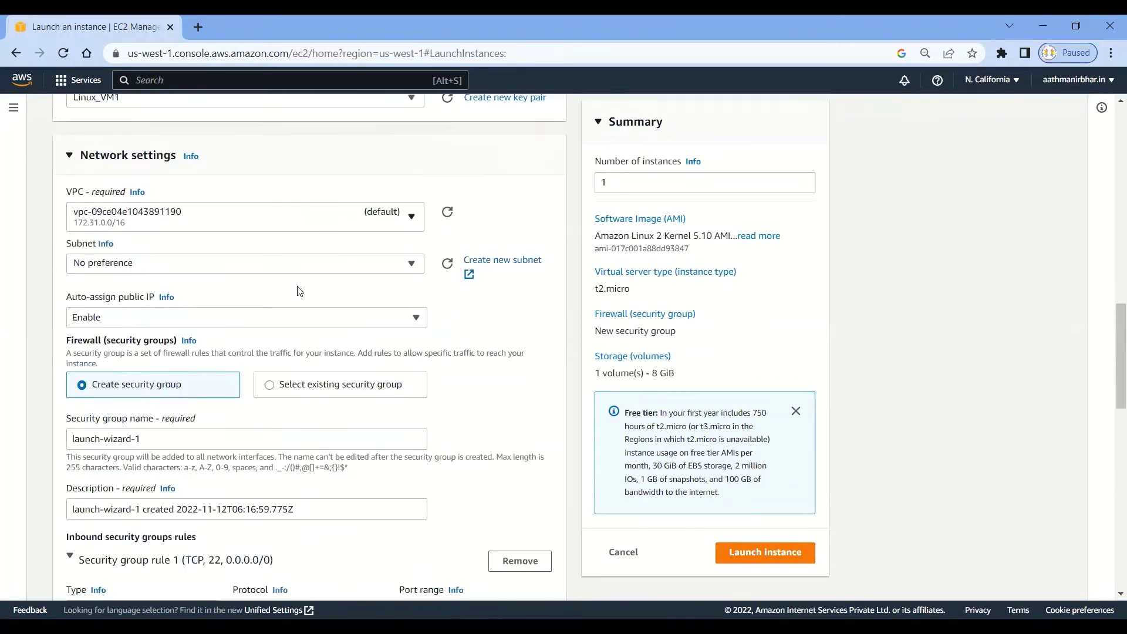
{"action": "left_click", "coordinate": [412, 263]}
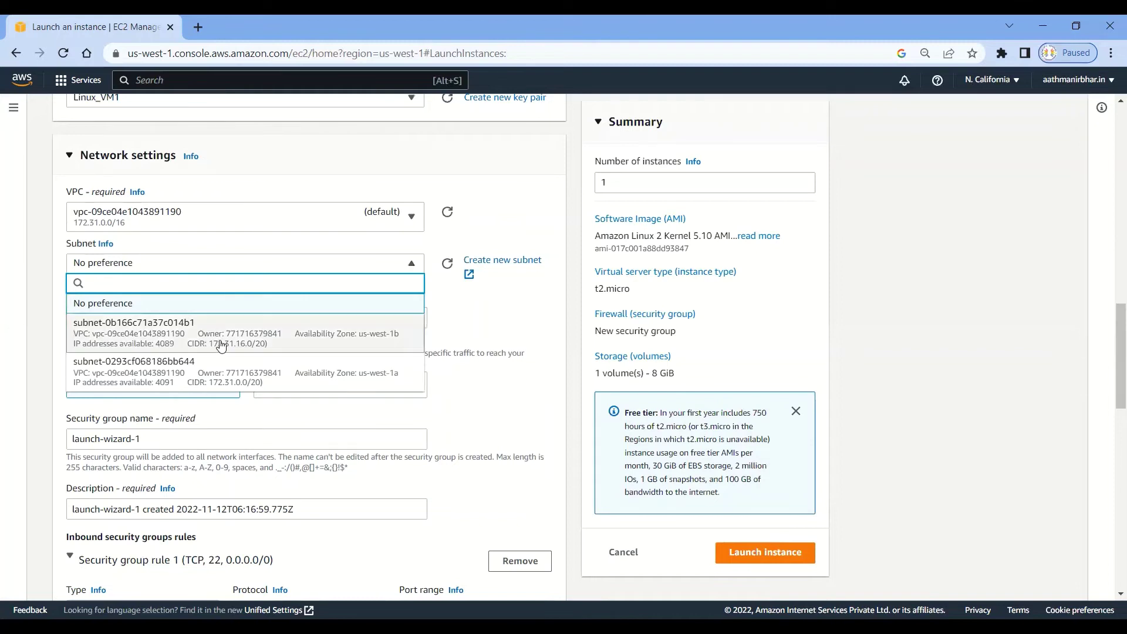
{"action": "left_click", "coordinate": [374, 343]}
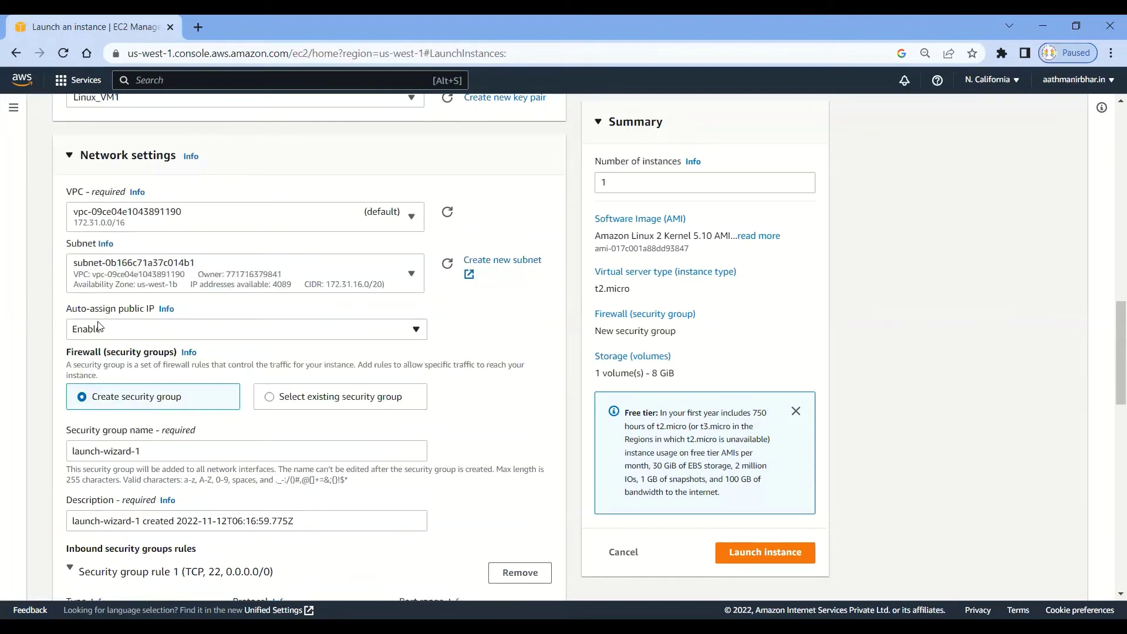
{"action": "left_click", "coordinate": [417, 331]}
{"action": "left_click", "coordinate": [417, 332]}
{"action": "scroll", "coordinate": [461, 331], "scroll_direction": "down", "scroll_amount": 1}
Rename the security group from launch-wizard-1 to SG_Linux_VM1 and scroll down to Configure storage.
{"action": "triple_click", "coordinate": [148, 372]}
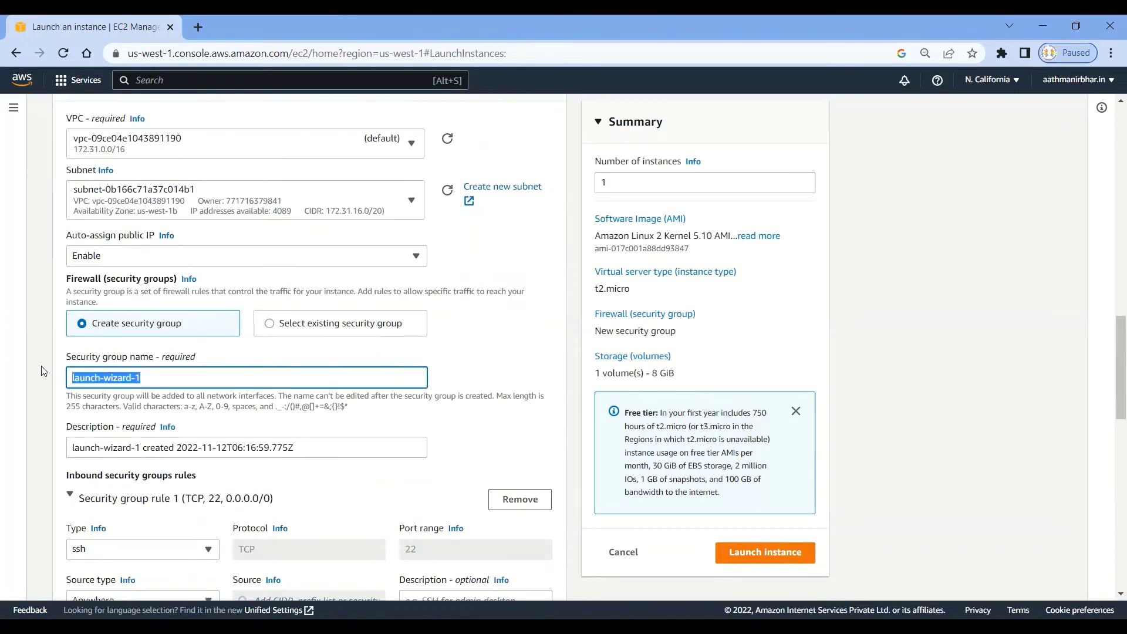
{"action": "scroll", "coordinate": [307, 381], "scroll_direction": "down", "scroll_amount": 2}
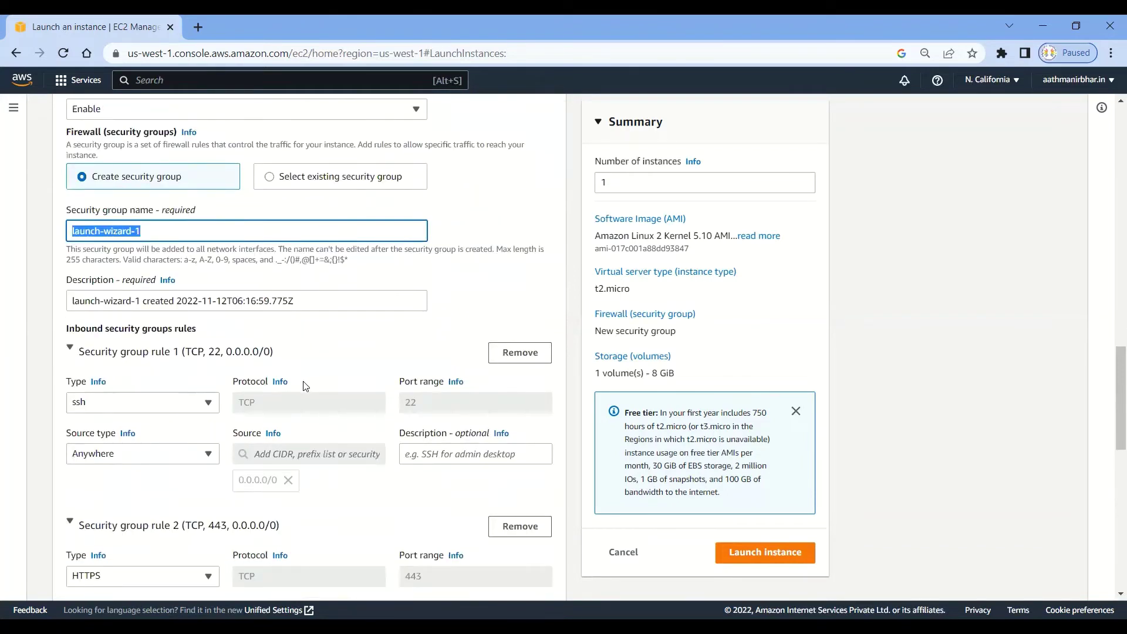
{"action": "type", "text": "Linux"}
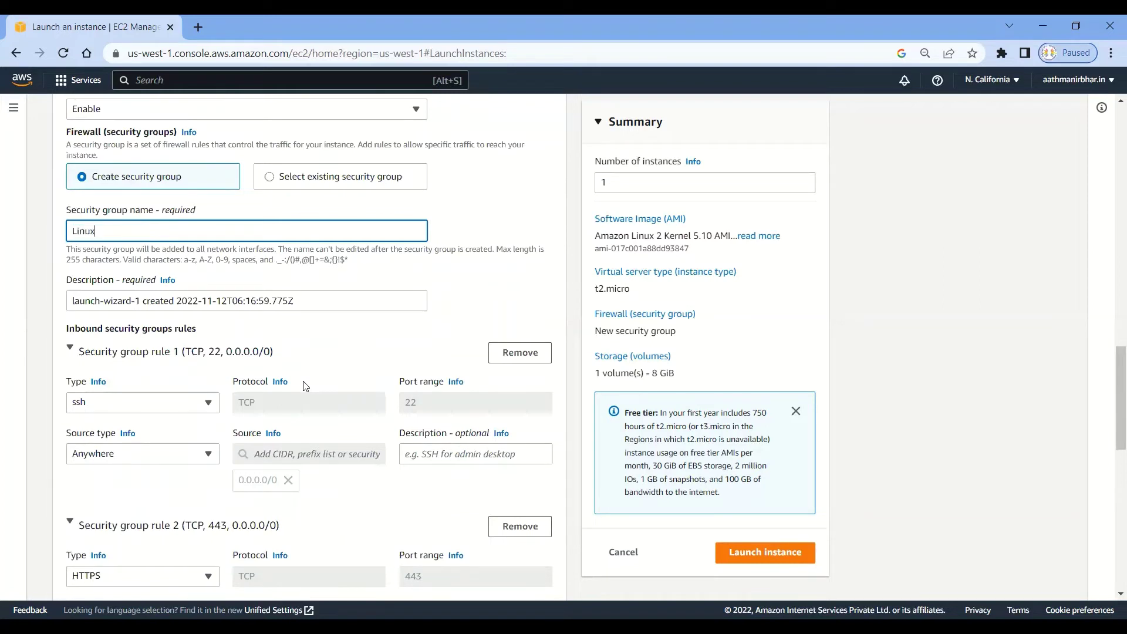
{"action": "type", "text": "_VM1"}
{"action": "key", "text": "Home"}
{"action": "type", "text": "SG_"}
{"action": "scroll", "coordinate": [358, 294], "scroll_direction": "down", "scroll_amount": 3}
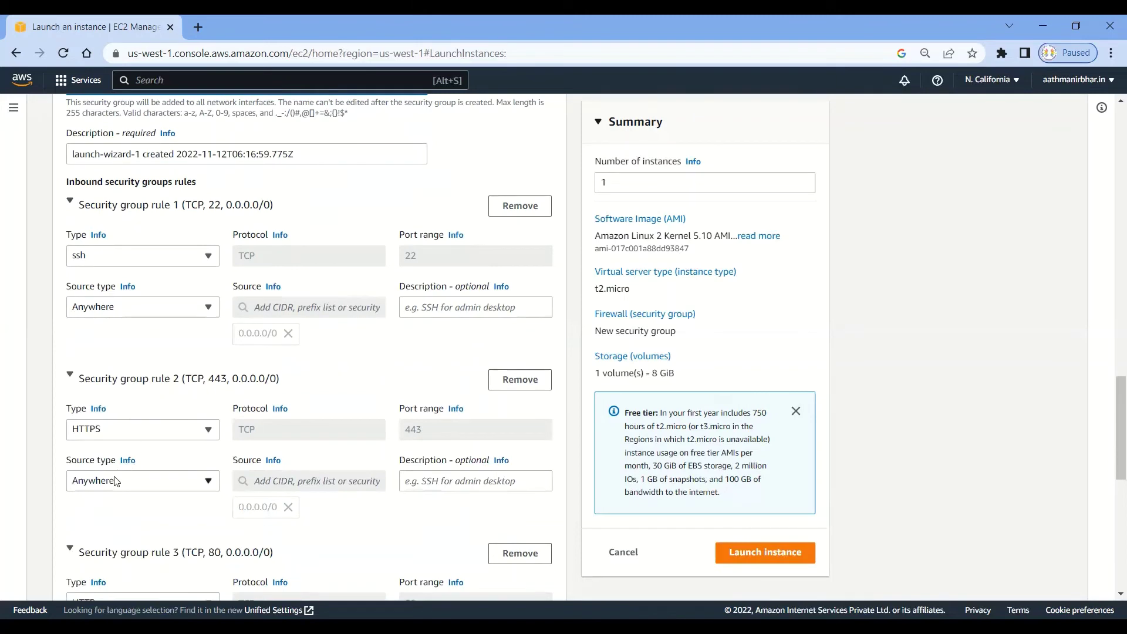
{"action": "scroll", "coordinate": [183, 436], "scroll_direction": "down", "scroll_amount": 3}
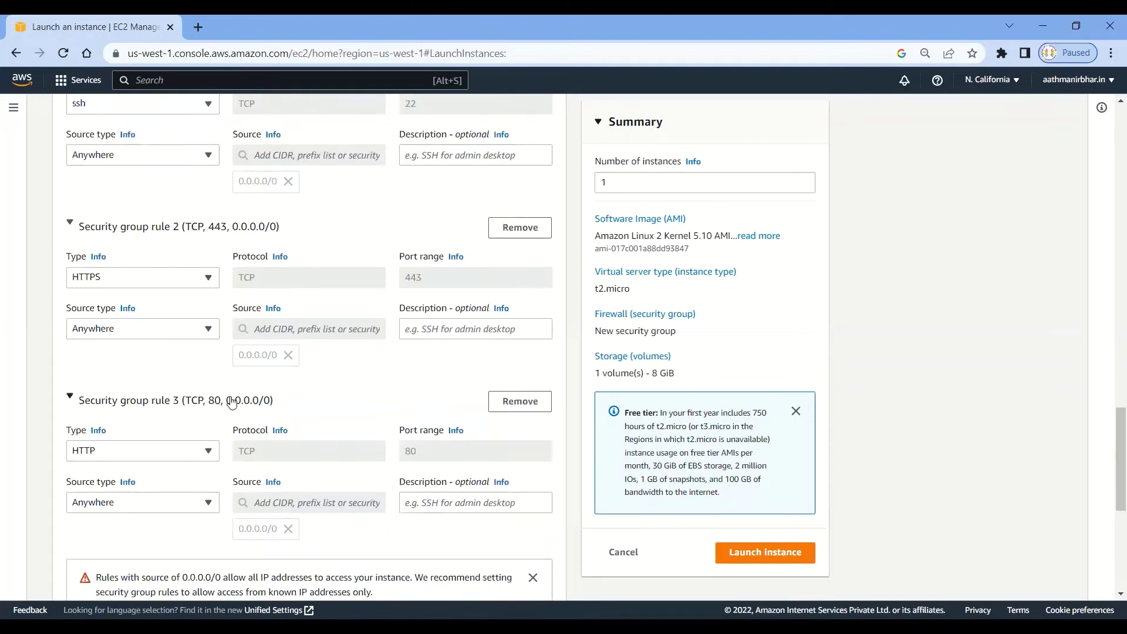
{"action": "scroll", "coordinate": [232, 399], "scroll_direction": "down", "scroll_amount": 3}
{"action": "scroll", "coordinate": [232, 398], "scroll_direction": "down", "scroll_amount": 3}
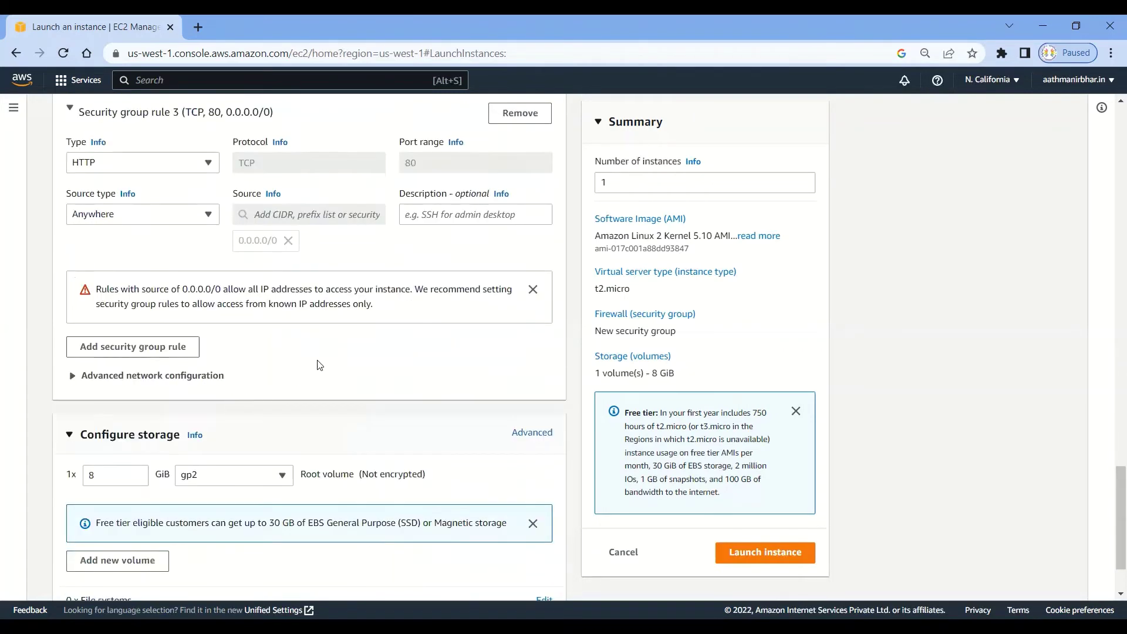
{"action": "scroll", "coordinate": [320, 365], "scroll_direction": "down", "scroll_amount": 2}
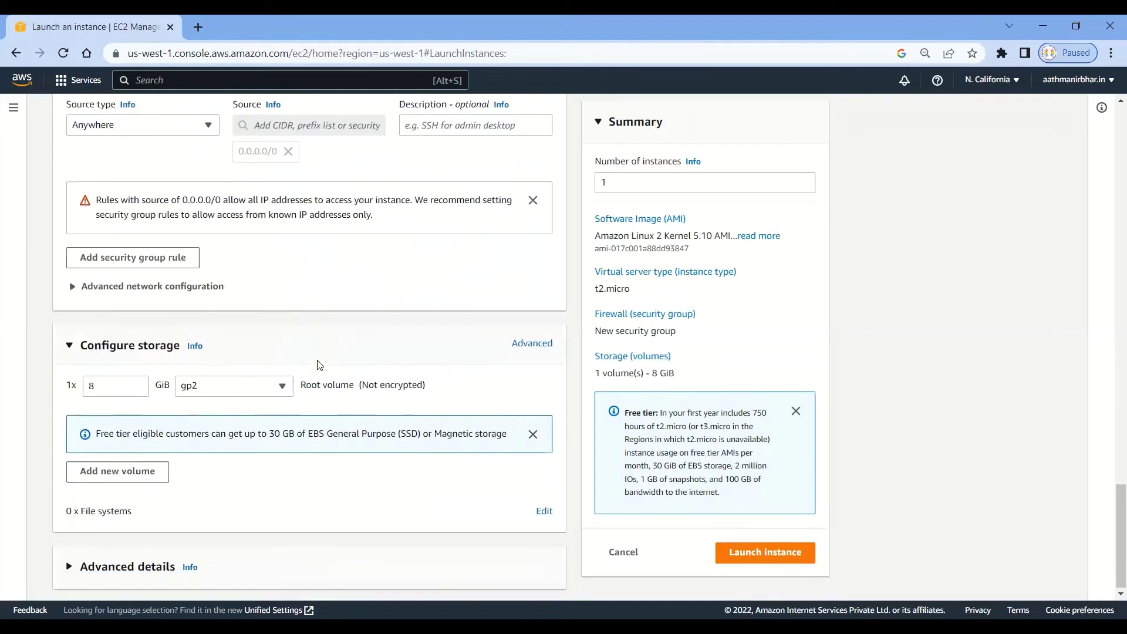
{"action": "left_click", "coordinate": [112, 384]}
{"action": "left_click_drag", "start_coordinate": [111, 384], "coordinate": [85, 380]}
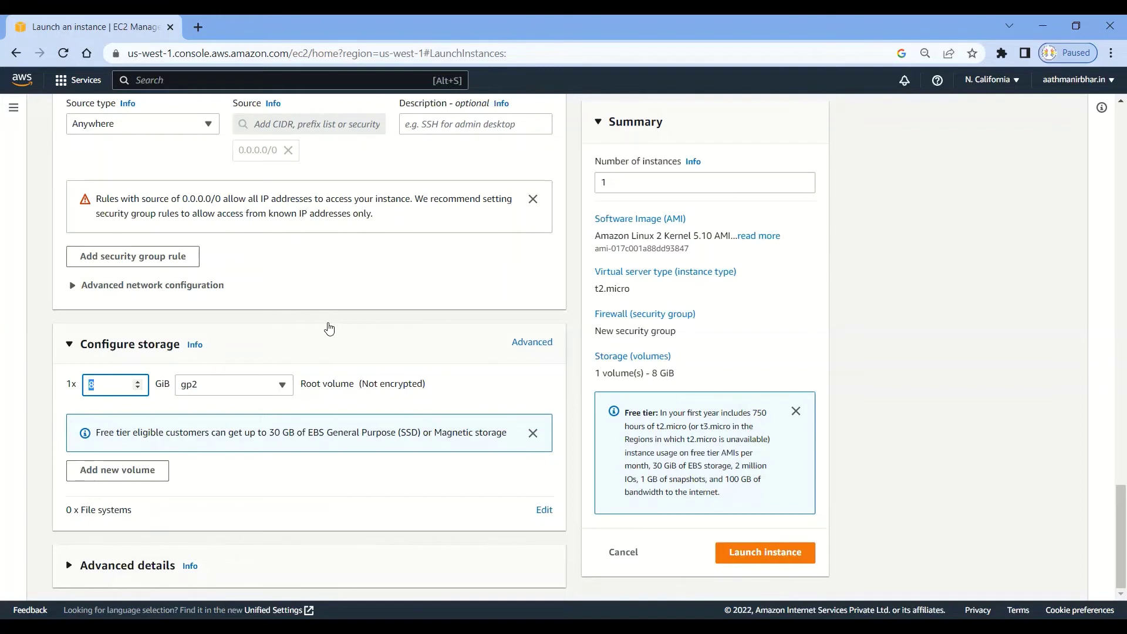
{"action": "left_click", "coordinate": [115, 384]}
{"action": "left_click_drag", "start_coordinate": [267, 429], "coordinate": [293, 429]}
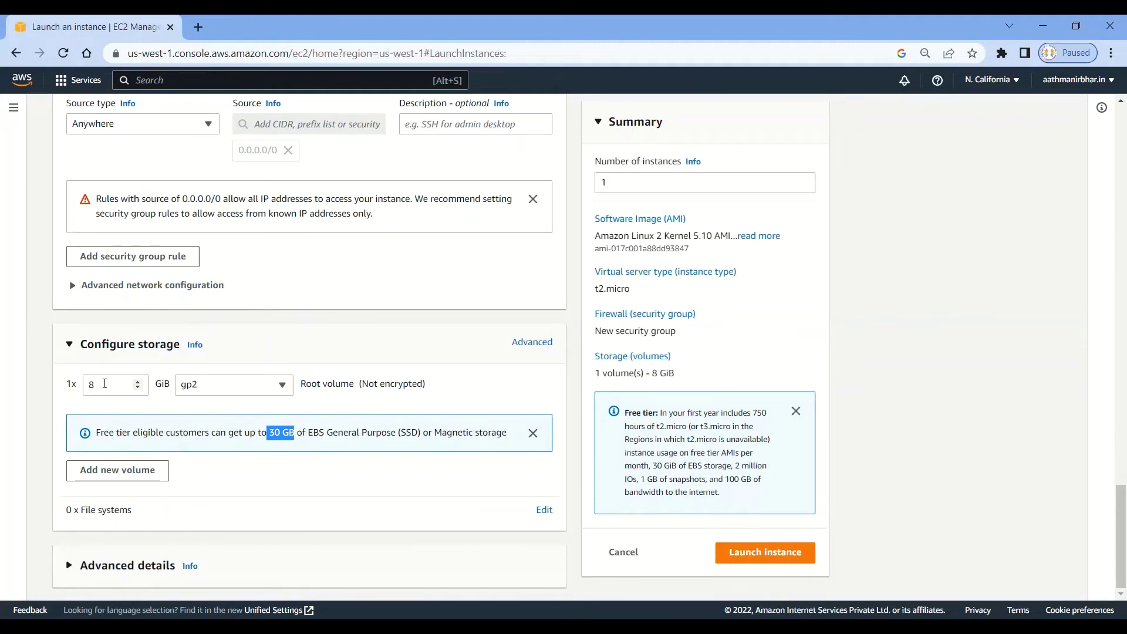
{"action": "left_click", "coordinate": [104, 383]}
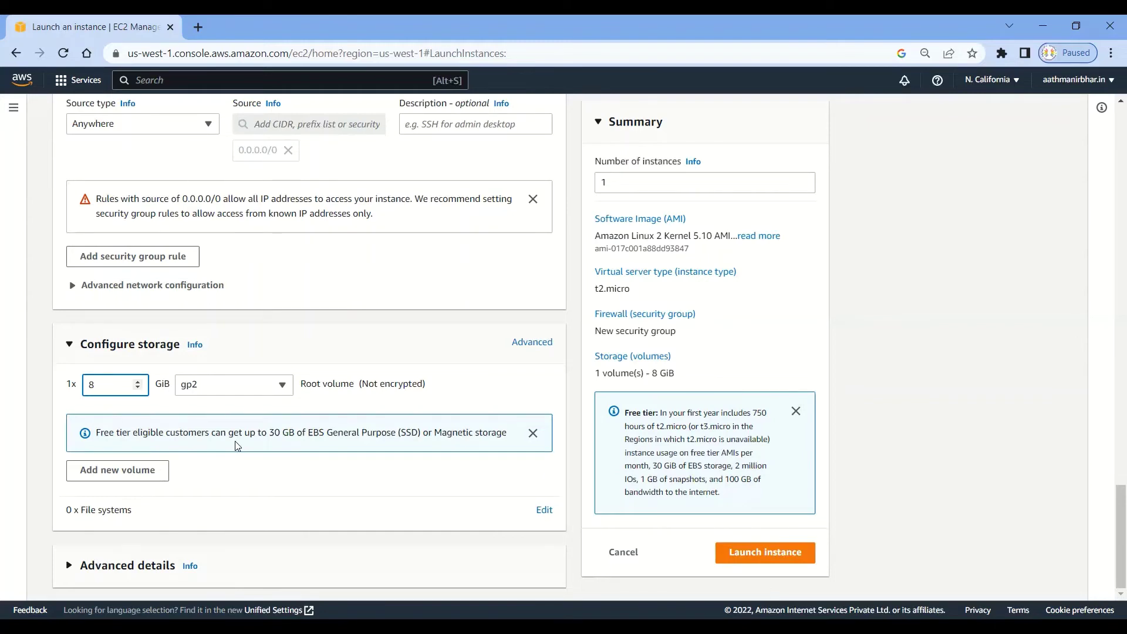
{"action": "left_click", "coordinate": [69, 567]}
{"action": "scroll", "coordinate": [297, 498], "scroll_direction": "down", "scroll_amount": 3}
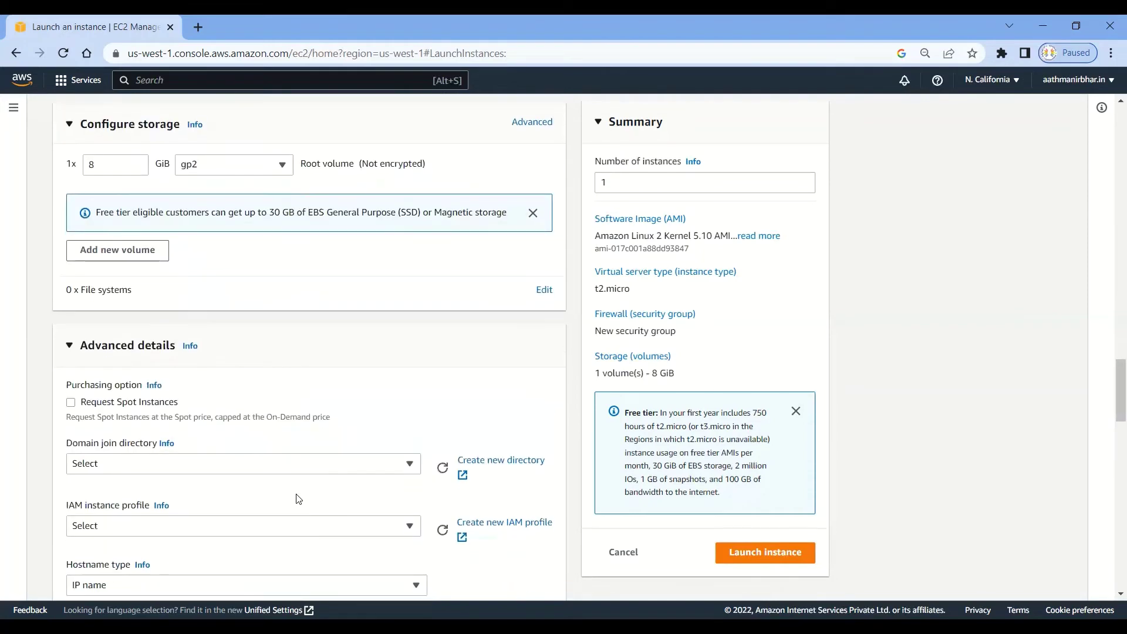
{"action": "left_click", "coordinate": [69, 347]}
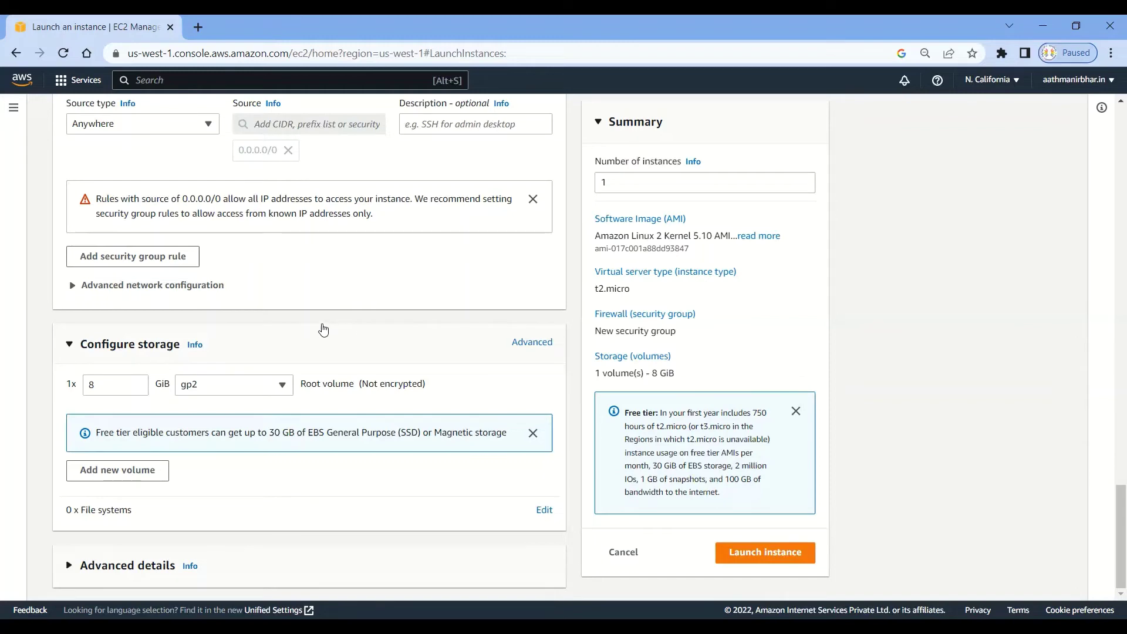
{"action": "scroll", "coordinate": [323, 330], "scroll_direction": "up", "scroll_amount": 1}
{"action": "scroll", "coordinate": [325, 329], "scroll_direction": "up", "scroll_amount": 1}
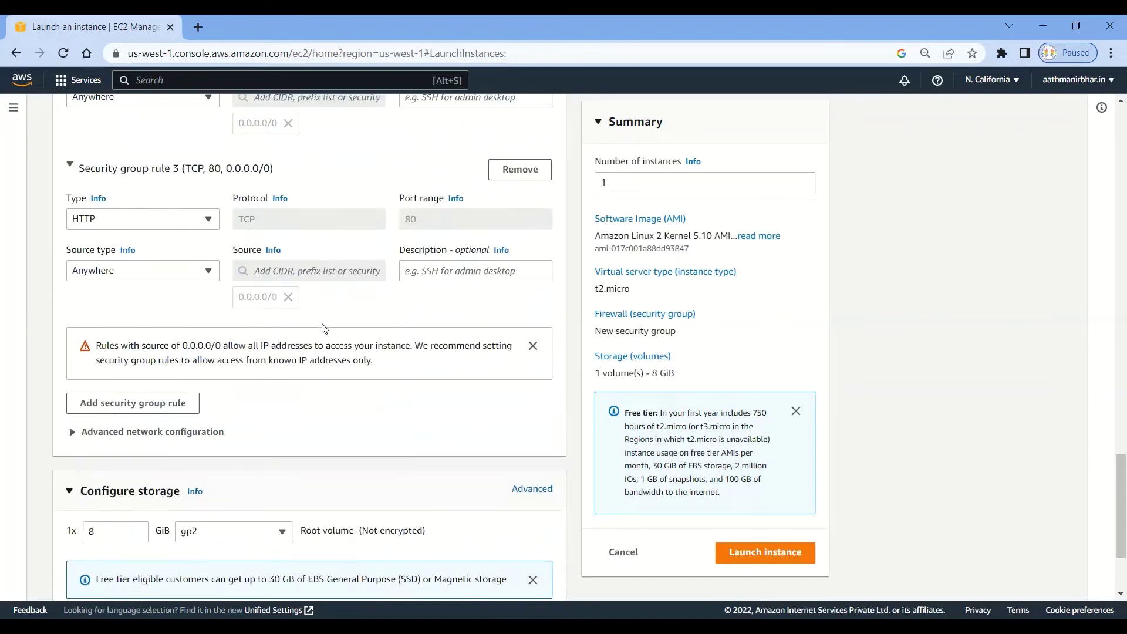
{"action": "scroll", "coordinate": [323, 329], "scroll_direction": "down", "scroll_amount": 1}
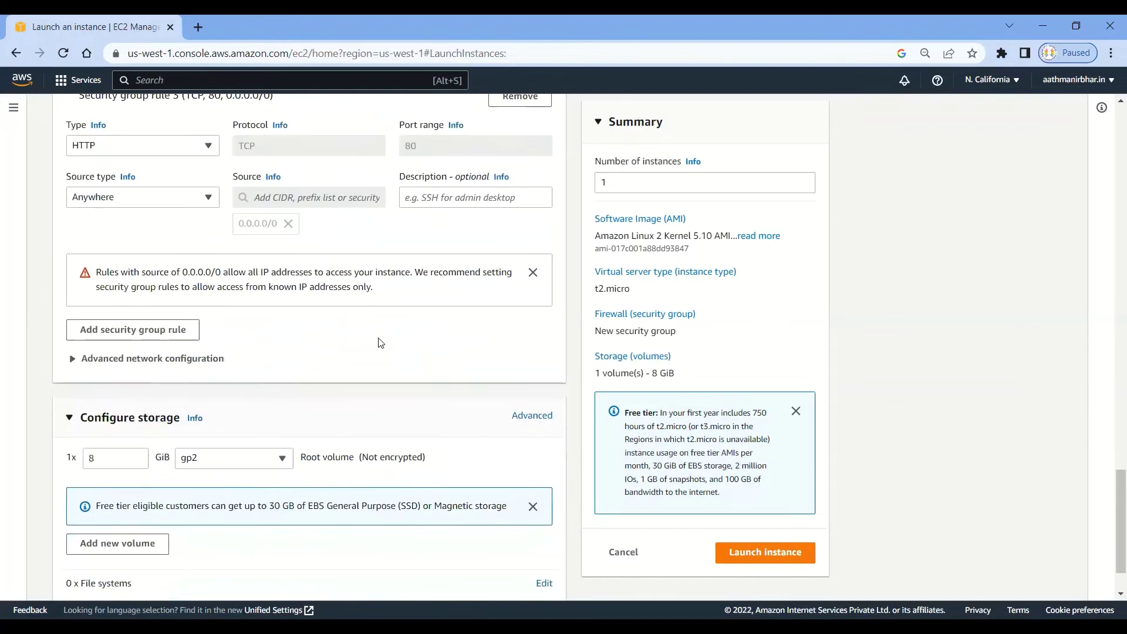
Launch Linux_VM1, check its public and private IPv4 addresses in the instance list, and return to the Dashboard.
{"action": "left_click", "coordinate": [764, 554]}
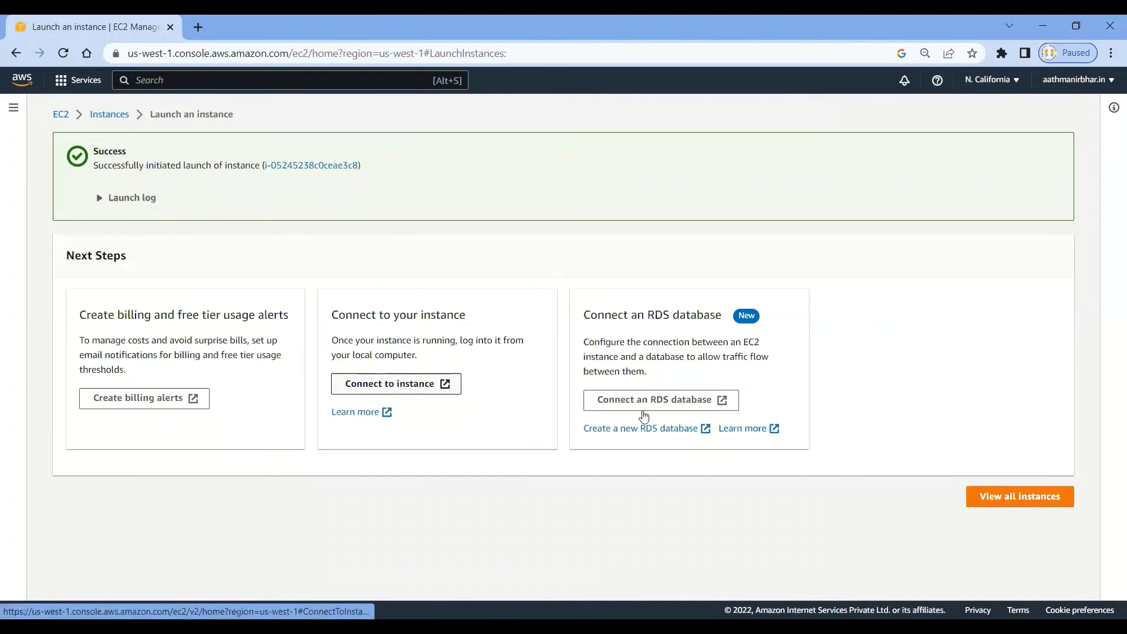
{"action": "left_click", "coordinate": [1010, 498]}
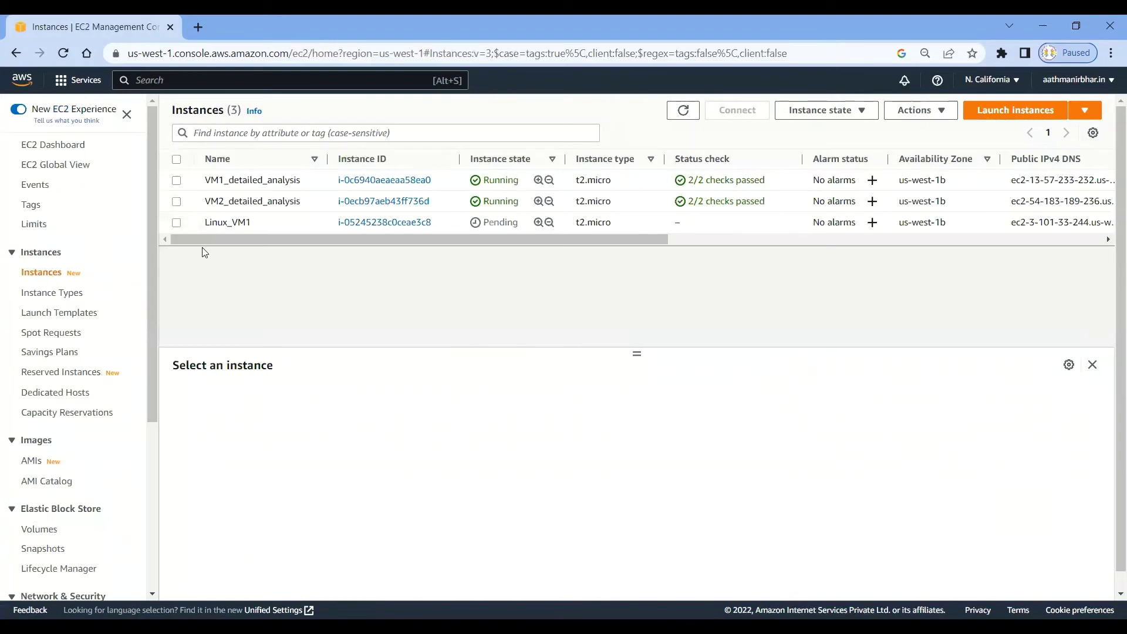
{"action": "left_click", "coordinate": [176, 223]}
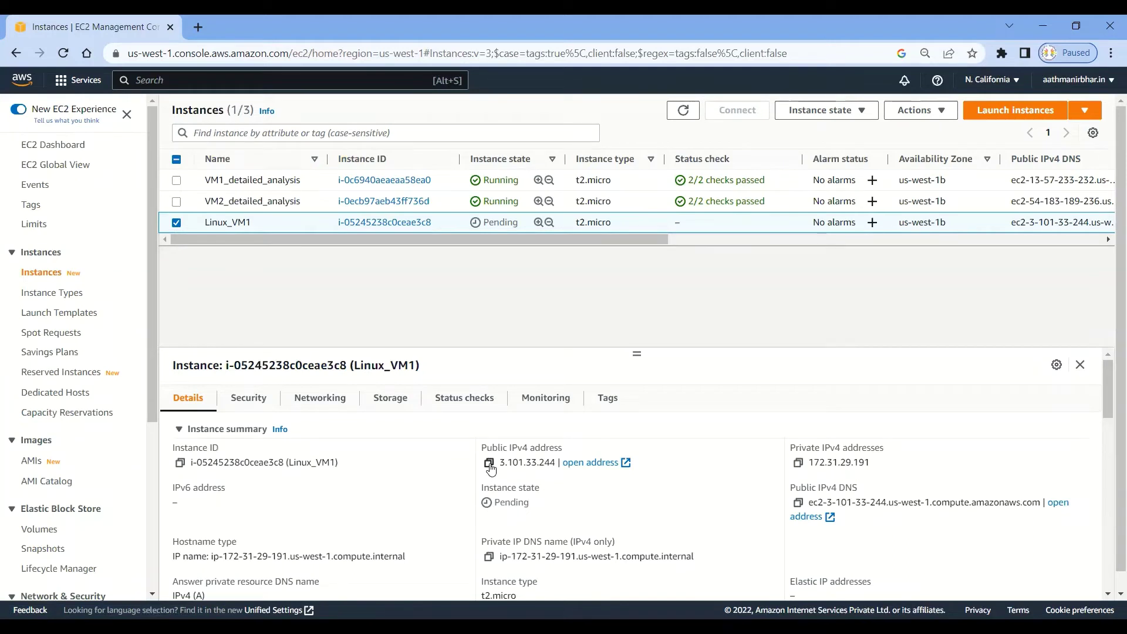
{"action": "left_click_drag", "start_coordinate": [499, 462], "coordinate": [567, 463]}
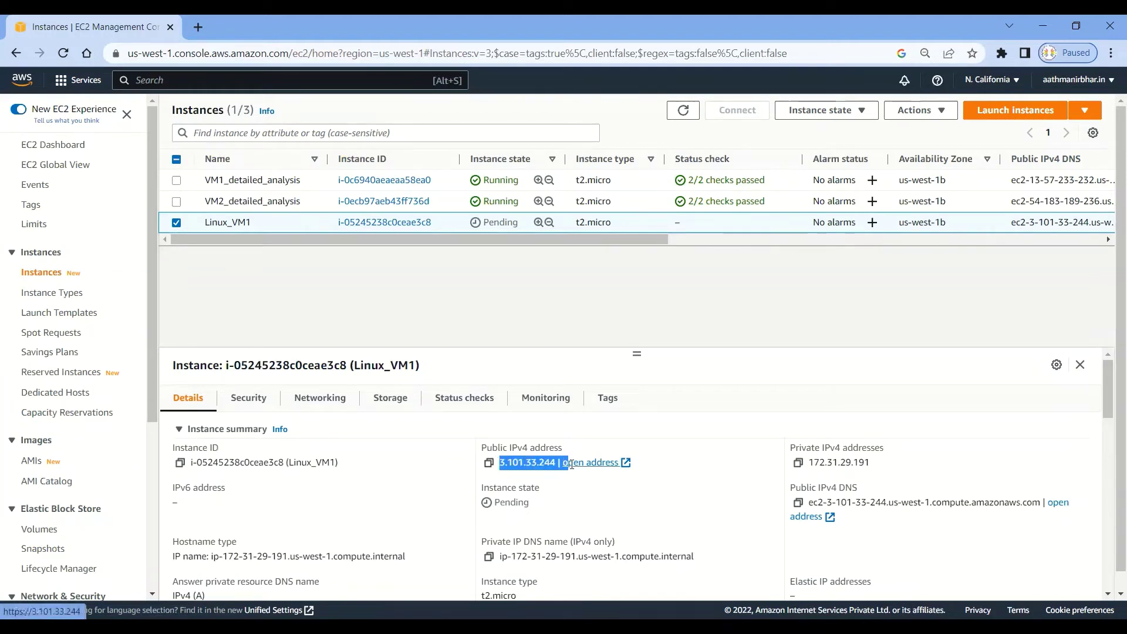
{"action": "left_click_drag", "start_coordinate": [875, 465], "coordinate": [807, 464]}
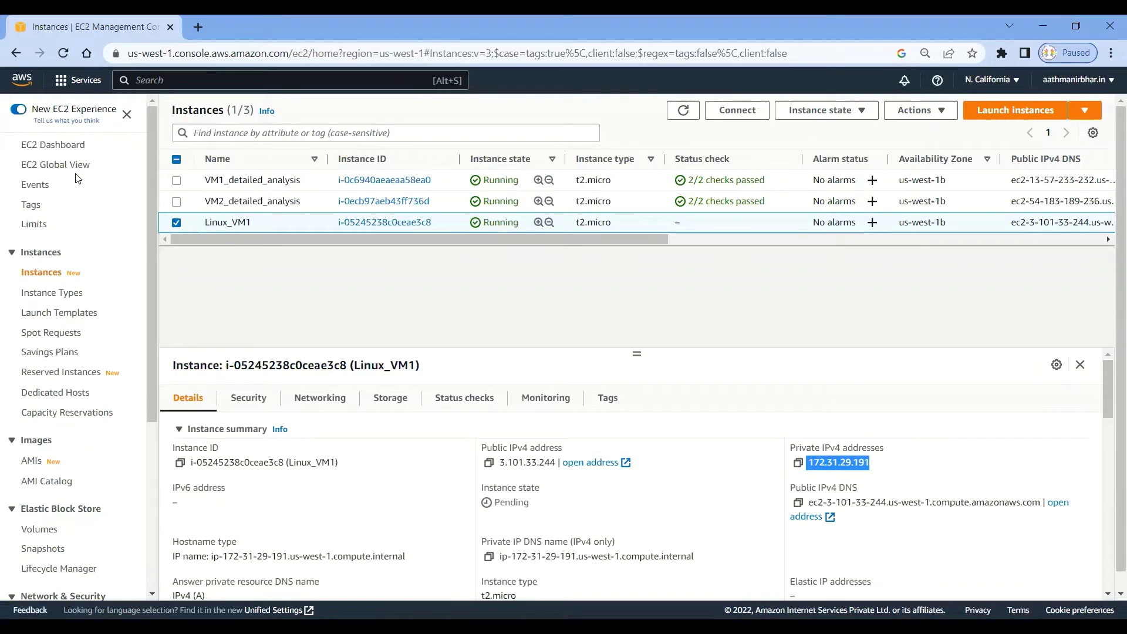
{"action": "left_click", "coordinate": [66, 148]}
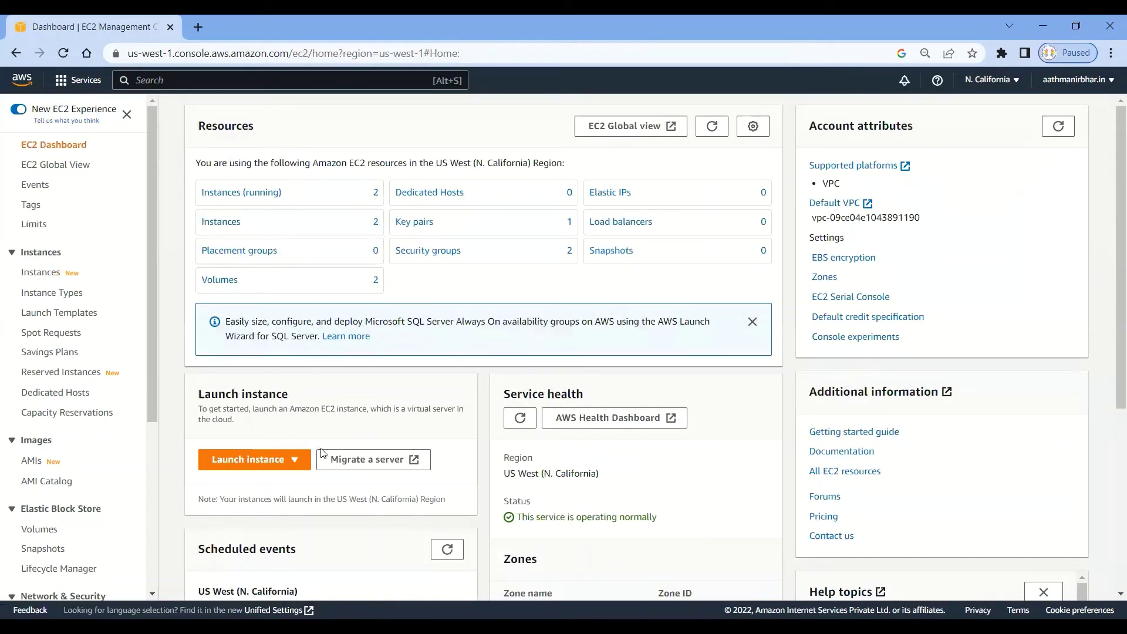
Open a new launch form, name the instance Linux_VM2, and keep Amazon Linux with t2.micro.
{"action": "left_click", "coordinate": [295, 459]}
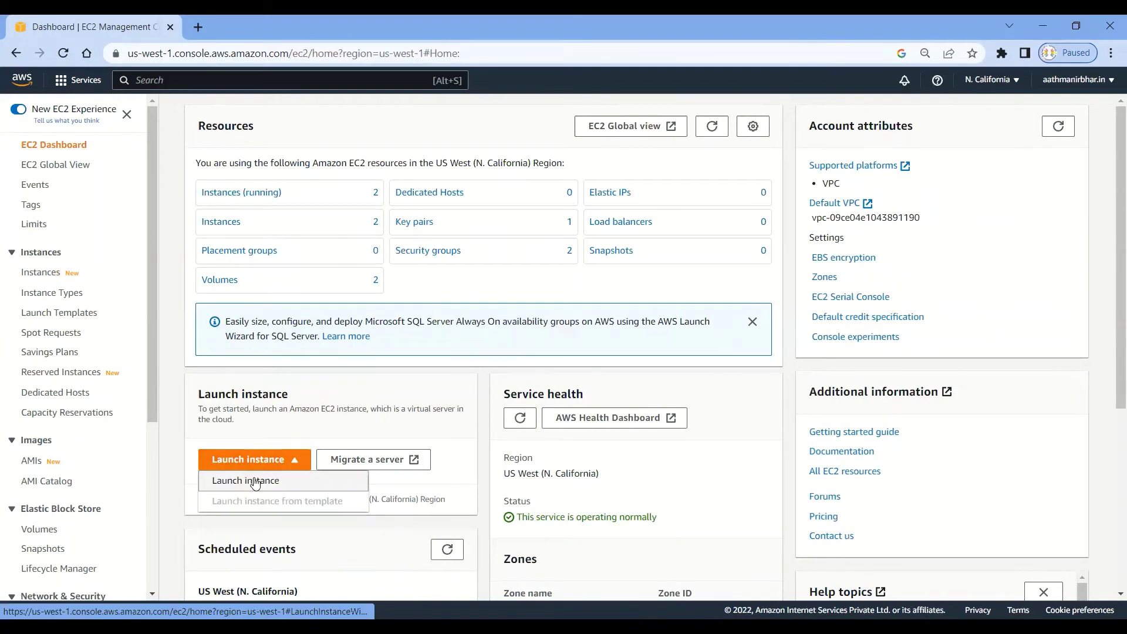
{"action": "left_click", "coordinate": [255, 481]}
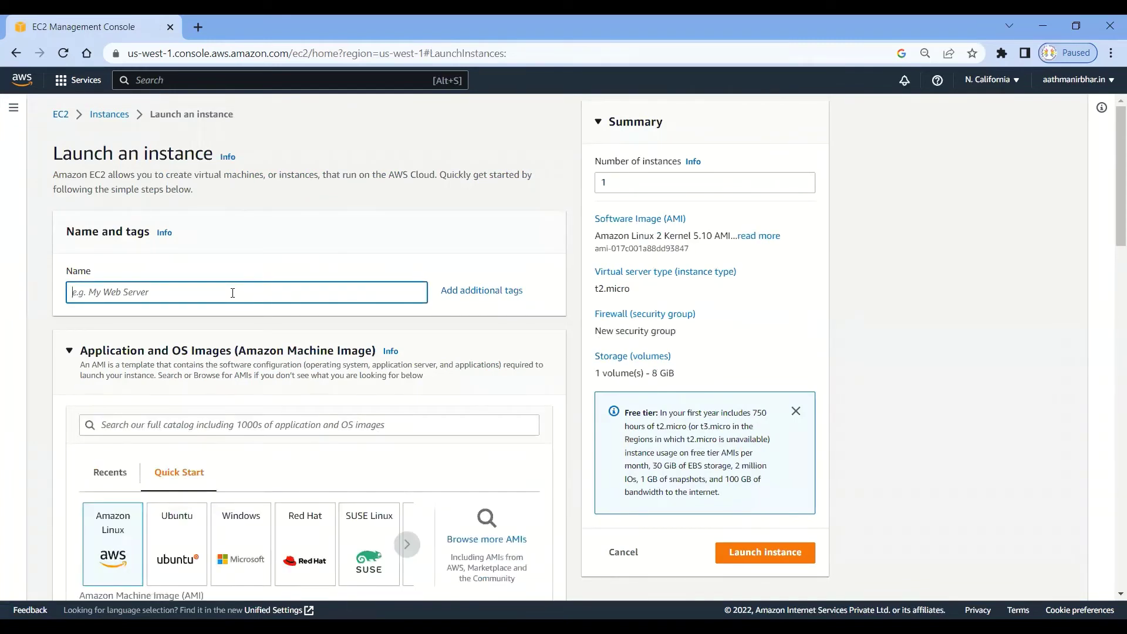
{"action": "type", "text": "Linux "}
{"action": "type", "text": "VM2"}
{"action": "scroll", "coordinate": [370, 350], "scroll_direction": "down", "scroll_amount": 3}
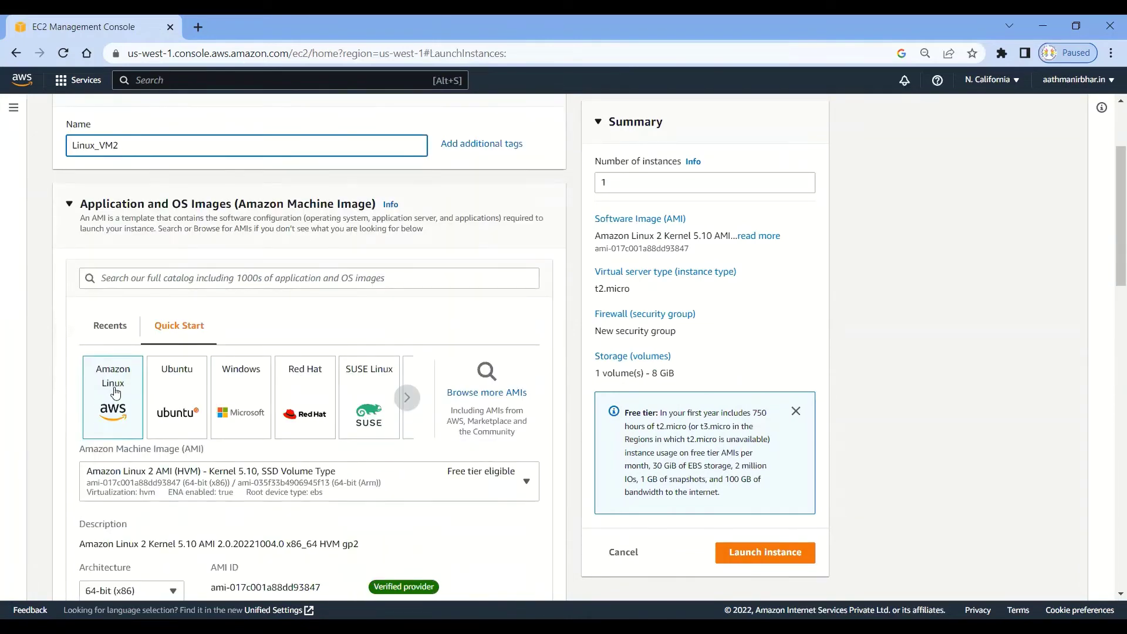
{"action": "scroll", "coordinate": [121, 388], "scroll_direction": "down", "scroll_amount": 1}
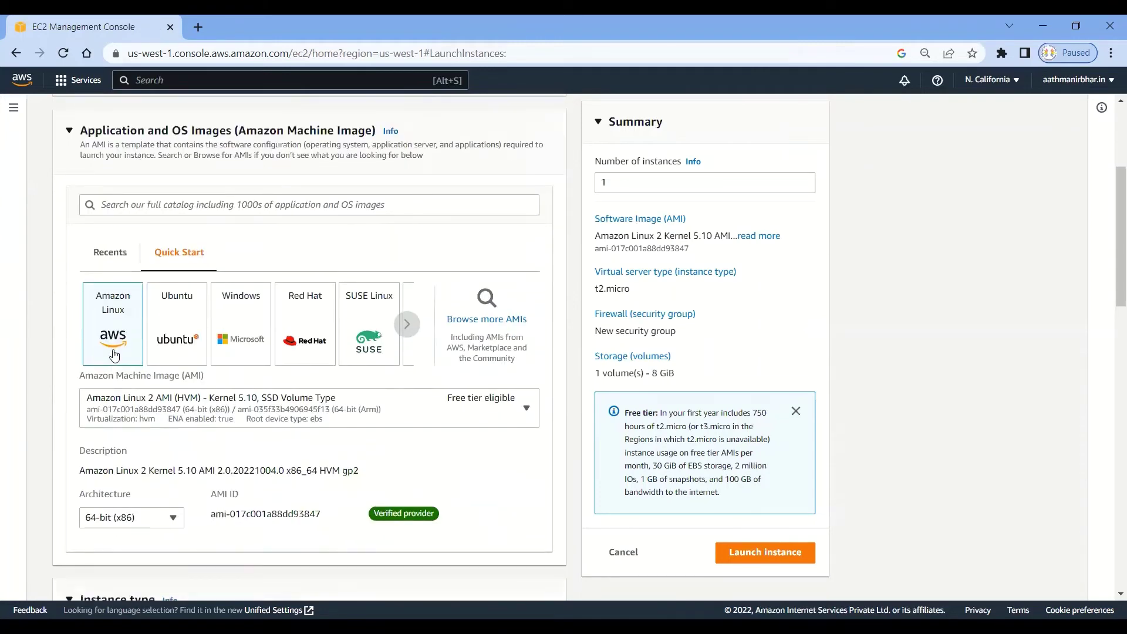
{"action": "scroll", "coordinate": [120, 351], "scroll_direction": "down", "scroll_amount": 2}
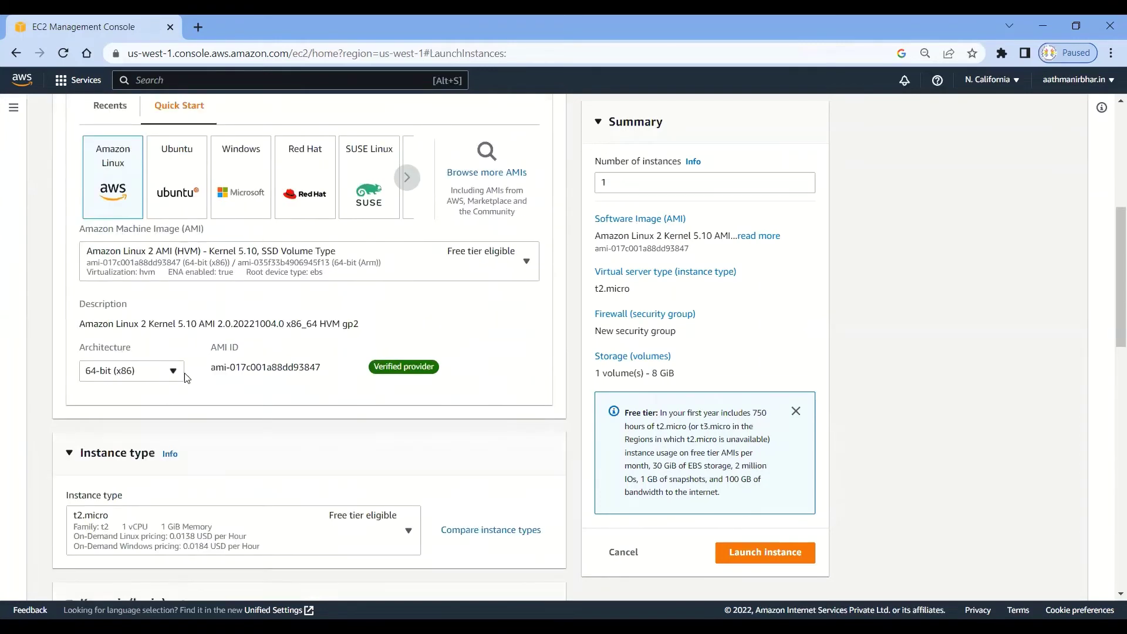
{"action": "scroll", "coordinate": [175, 367], "scroll_direction": "down", "scroll_amount": 3}
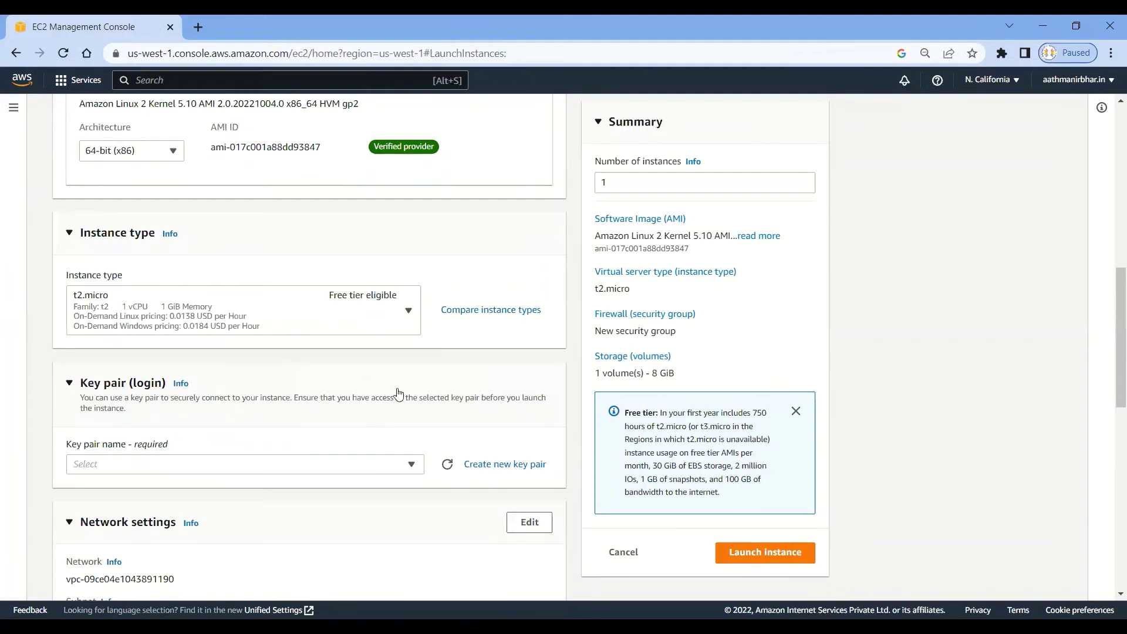
{"action": "scroll", "coordinate": [500, 427], "scroll_direction": "down", "scroll_amount": 1}
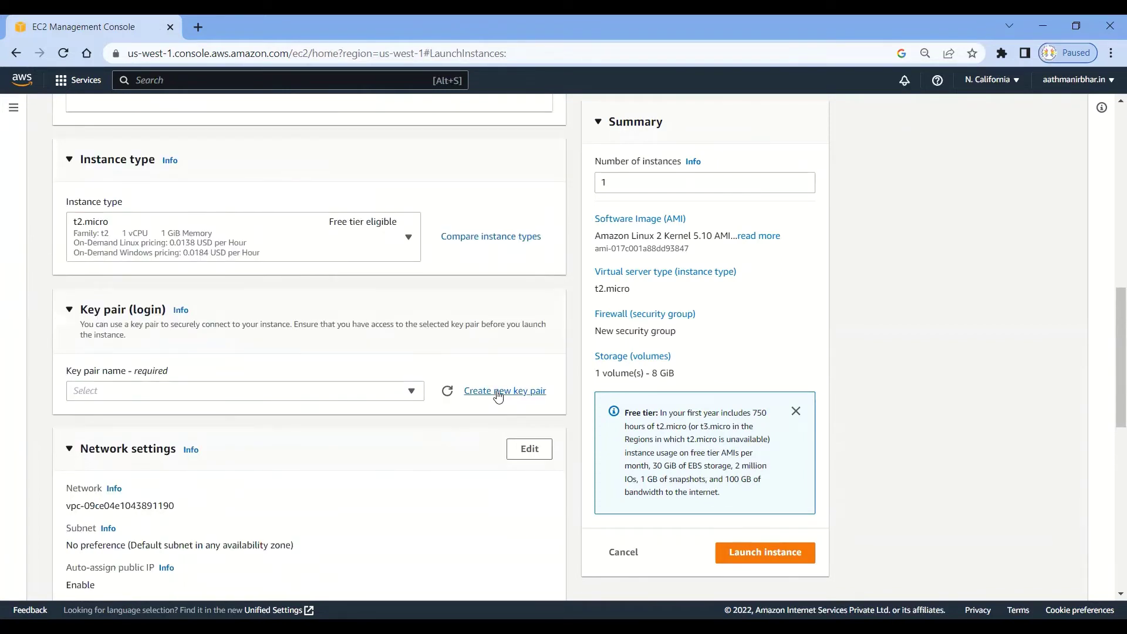
Create a .ppk key pair named Linux_VM2 and save Linux_VM2.ppk to the Desktop.
{"action": "left_click", "coordinate": [498, 393]}
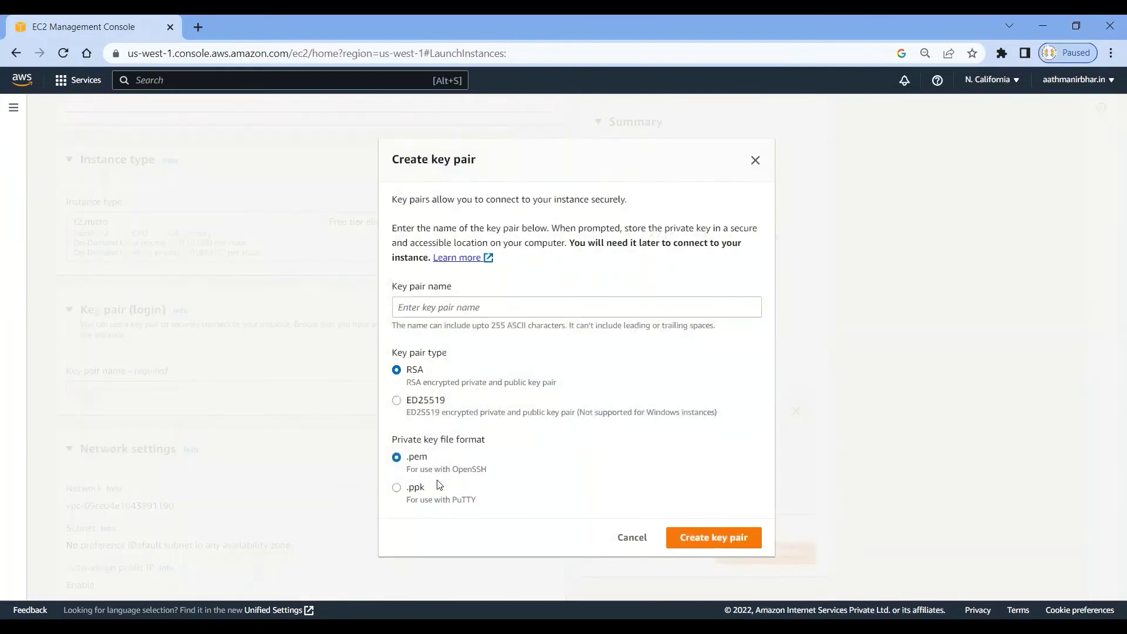
{"action": "left_click", "coordinate": [397, 488]}
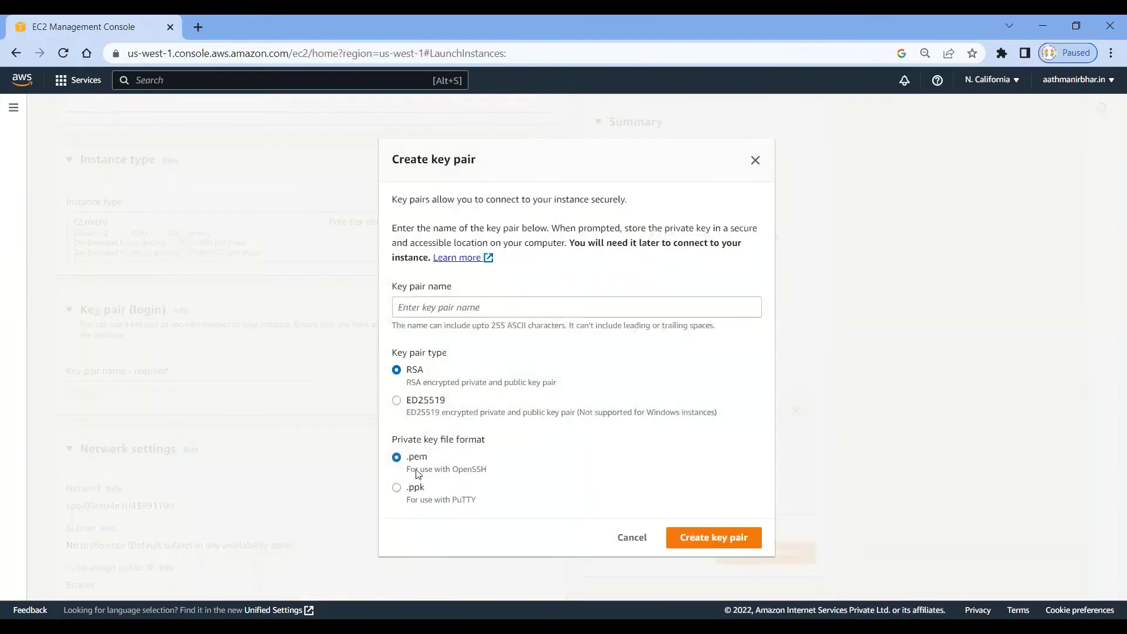
{"action": "left_click", "coordinate": [497, 306]}
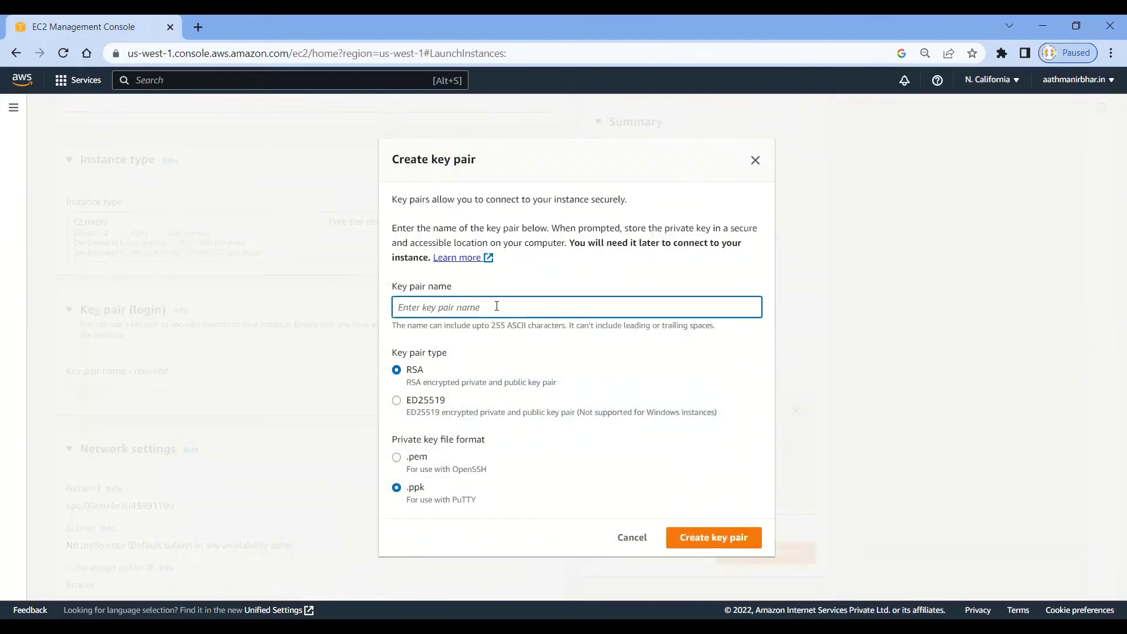
{"action": "type", "text": "Linux_VM2"}
{"action": "left_click", "coordinate": [711, 537]}
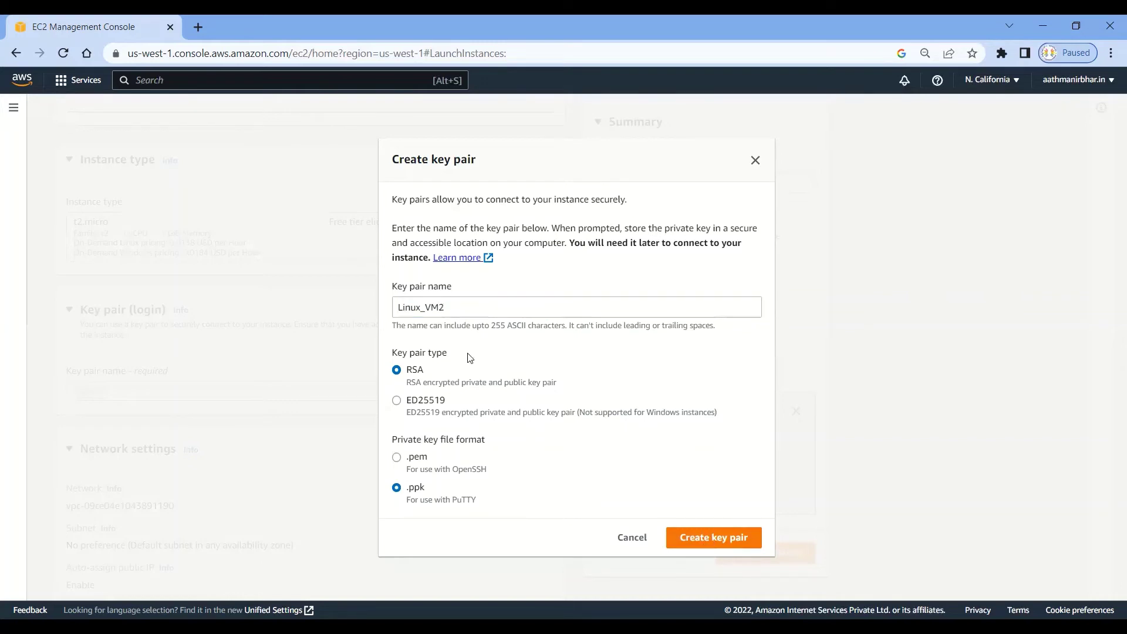
{"action": "scroll", "coordinate": [290, 351], "scroll_direction": "down", "scroll_amount": 1}
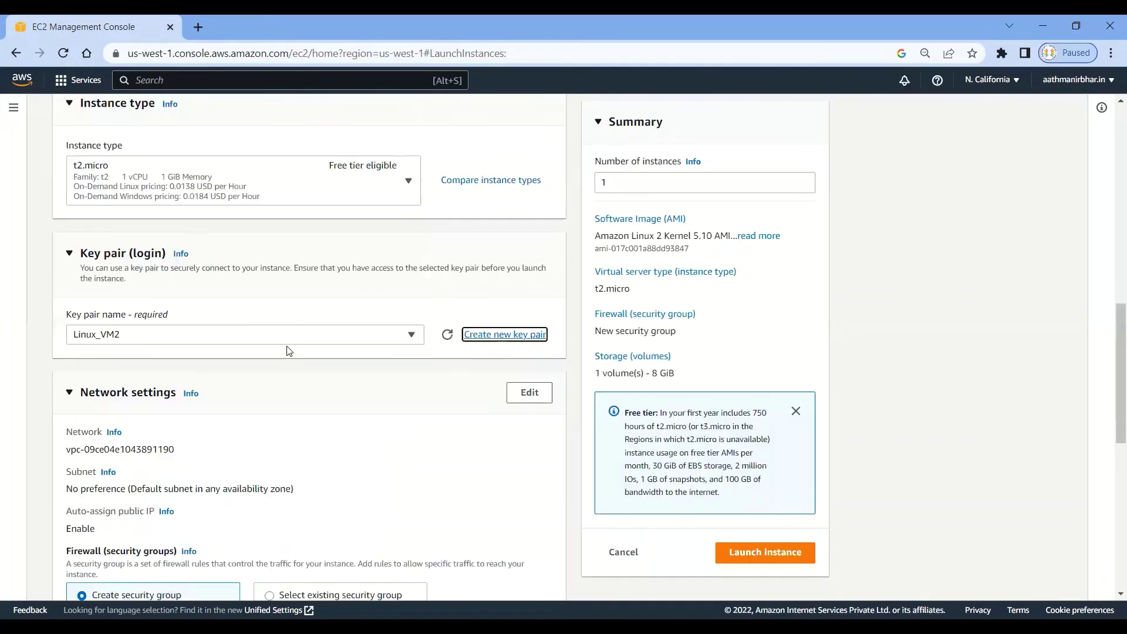
{"action": "left_click", "coordinate": [75, 151]}
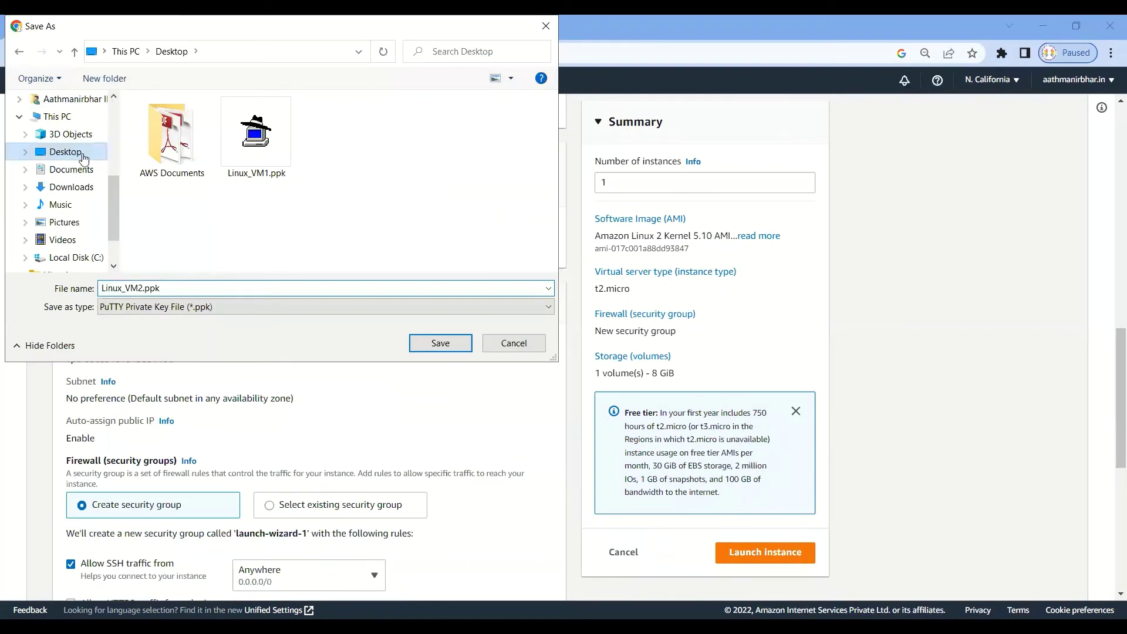
{"action": "left_click", "coordinate": [436, 345]}
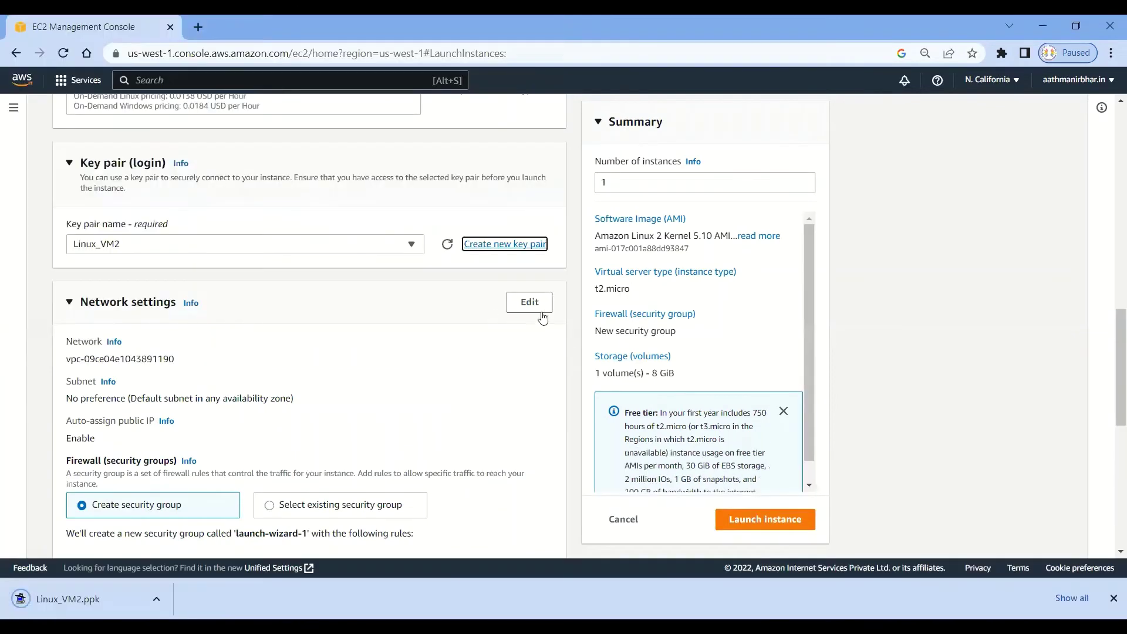
{"action": "left_click", "coordinate": [534, 306]}
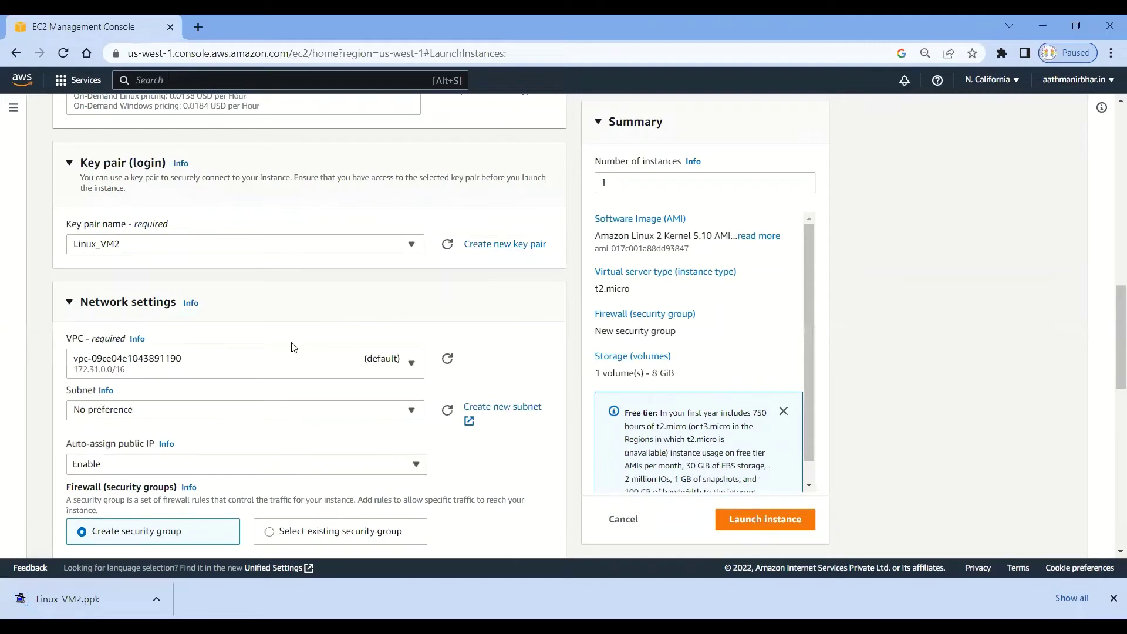
Place Linux_VM2 in the us-west-1a subnet and disable auto-assigned public IP.
{"action": "scroll", "coordinate": [280, 365], "scroll_direction": "down", "scroll_amount": 1}
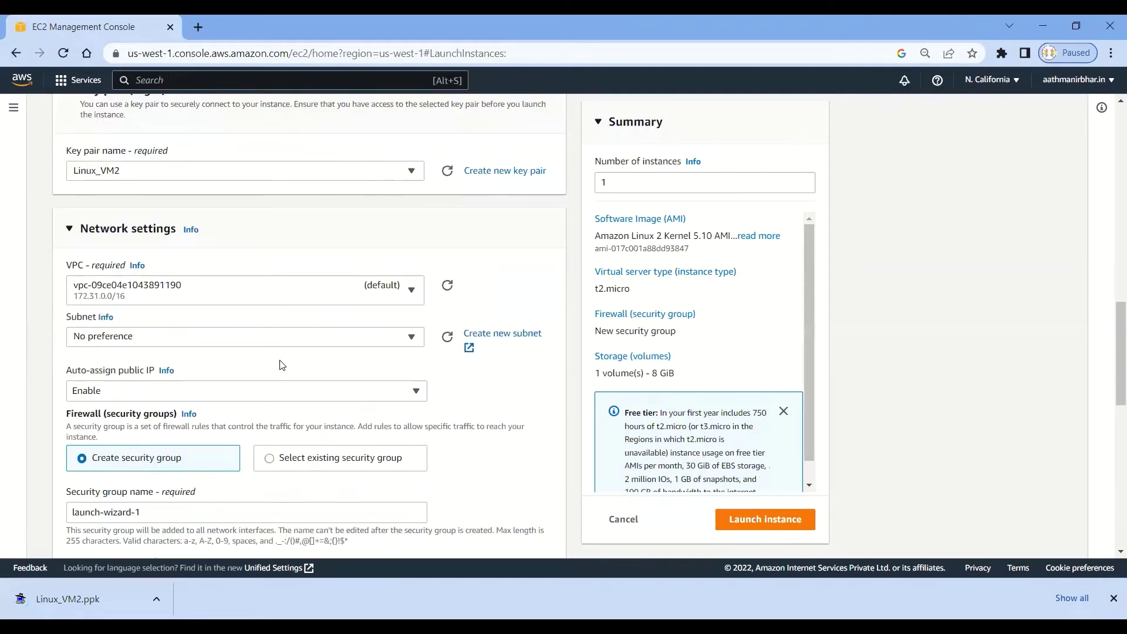
{"action": "left_click", "coordinate": [420, 338]}
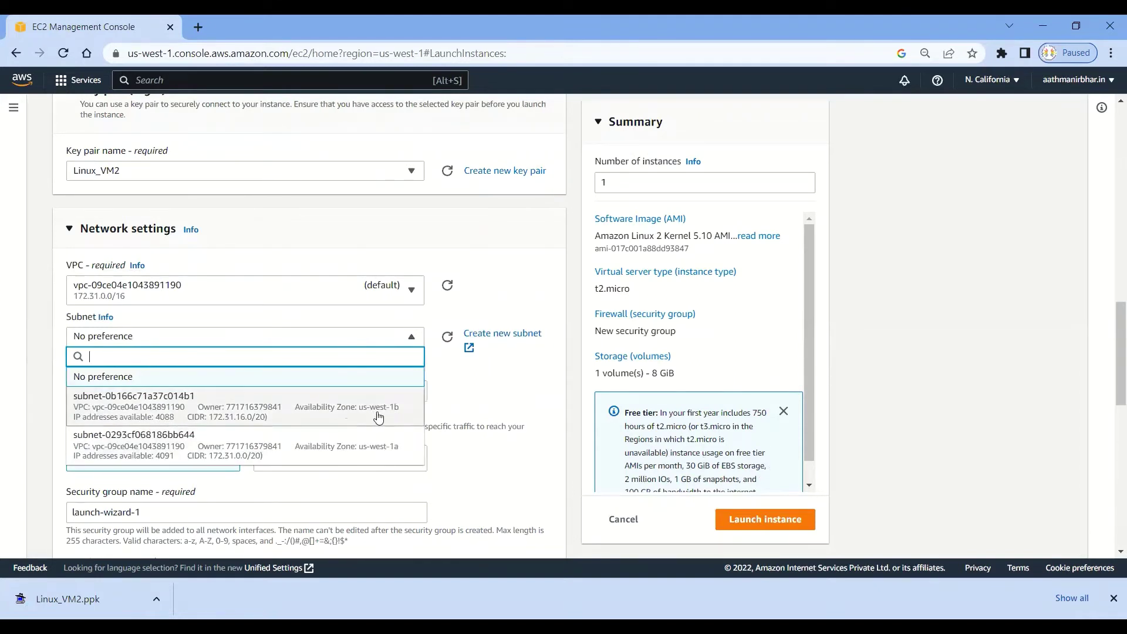
{"action": "left_click", "coordinate": [395, 455]}
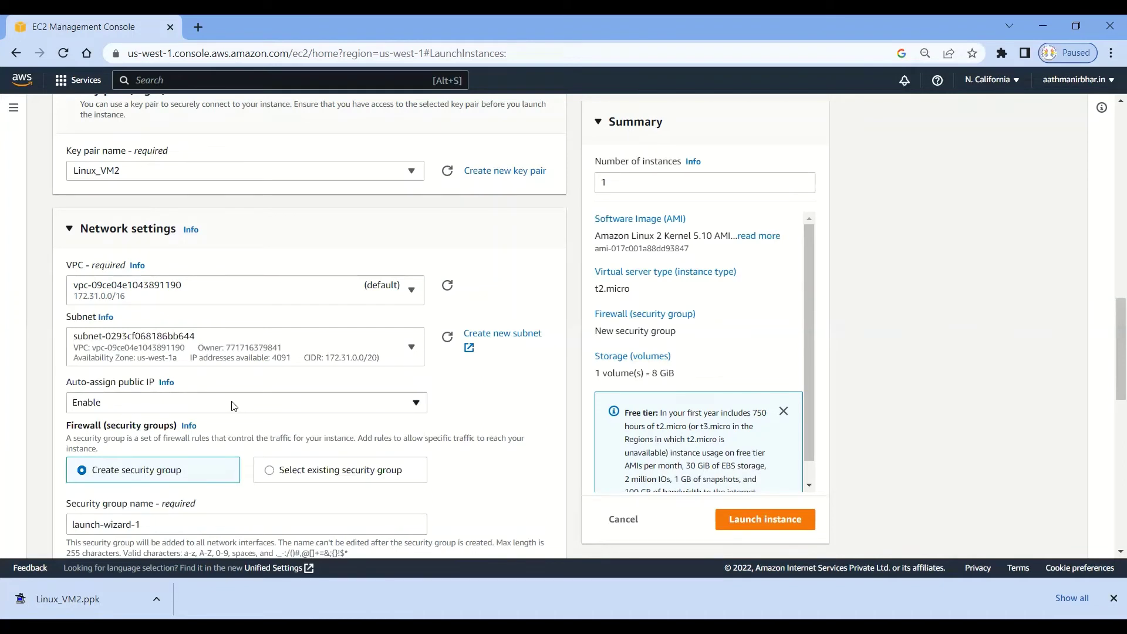
{"action": "left_click_drag", "start_coordinate": [66, 382], "coordinate": [155, 389]}
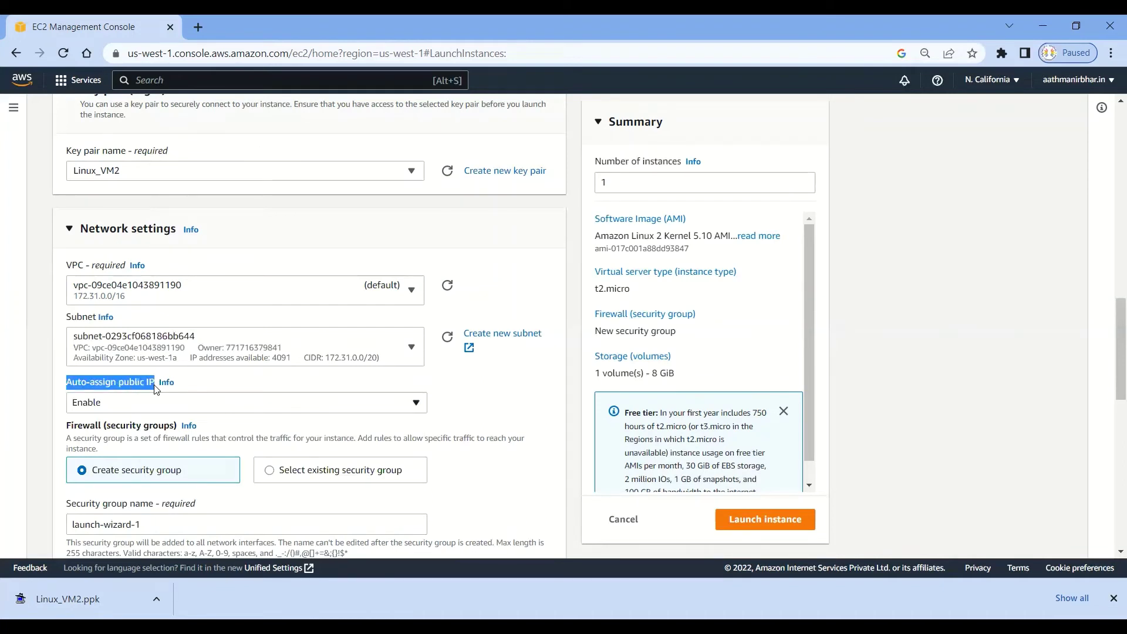
{"action": "left_click", "coordinate": [272, 404]}
{"action": "left_click", "coordinate": [97, 444]}
{"action": "left_click", "coordinate": [462, 392]}
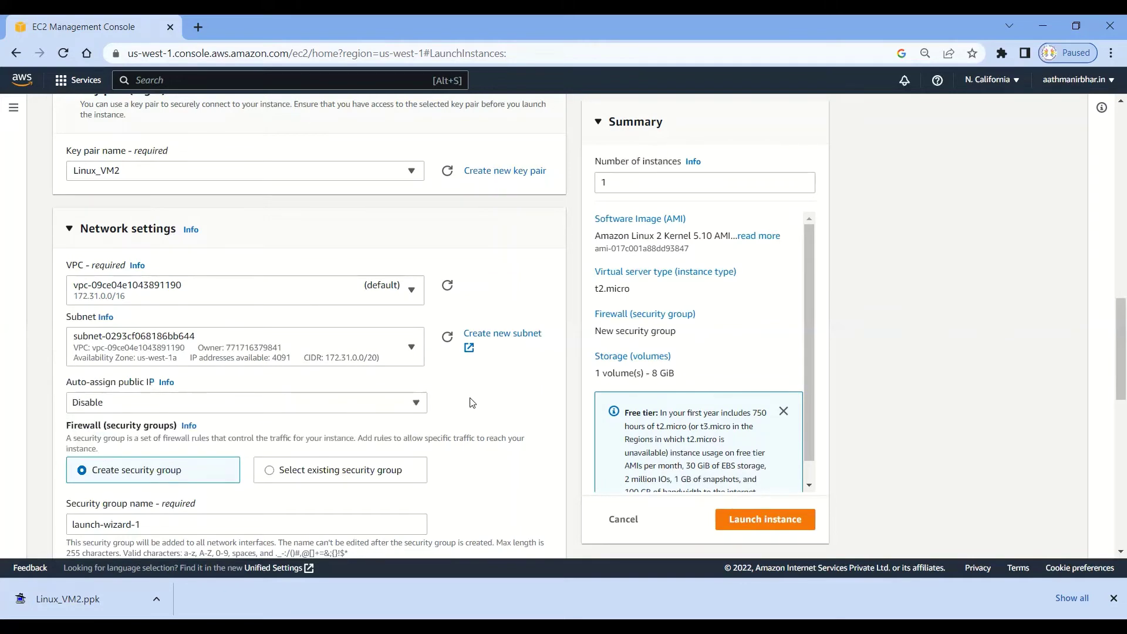
Add a second inbound security rule allowing HTTP from anywhere.
{"action": "scroll", "coordinate": [473, 403], "scroll_direction": "down", "scroll_amount": 1}
{"action": "scroll", "coordinate": [472, 403], "scroll_direction": "down", "scroll_amount": 4}
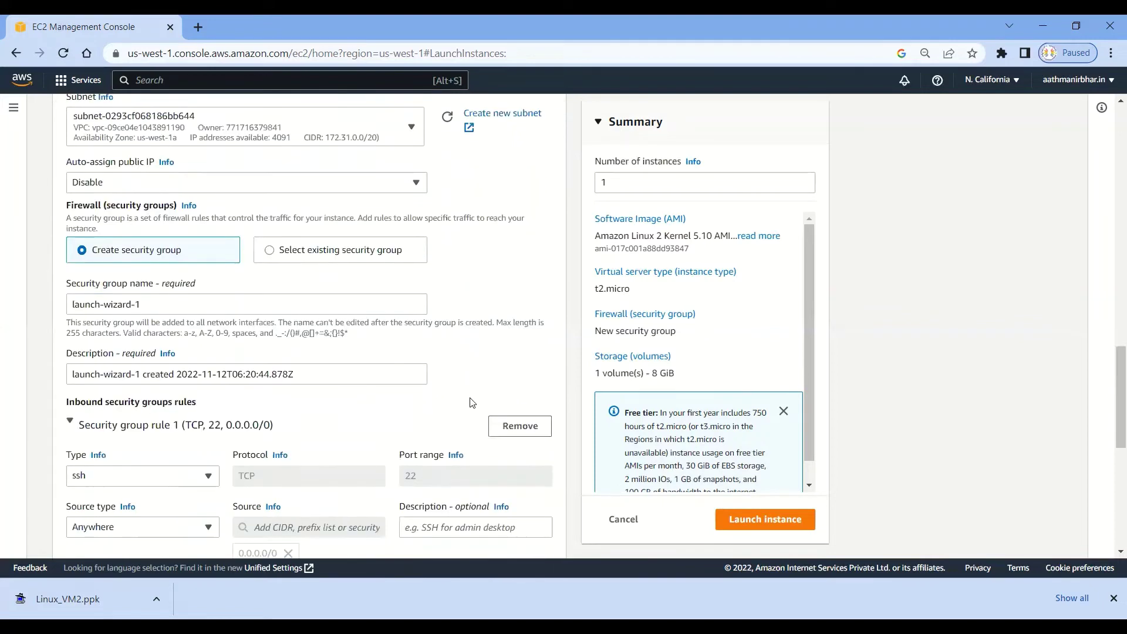
{"action": "scroll", "coordinate": [472, 402], "scroll_direction": "down", "scroll_amount": 3}
{"action": "scroll", "coordinate": [341, 391], "scroll_direction": "down", "scroll_amount": 1}
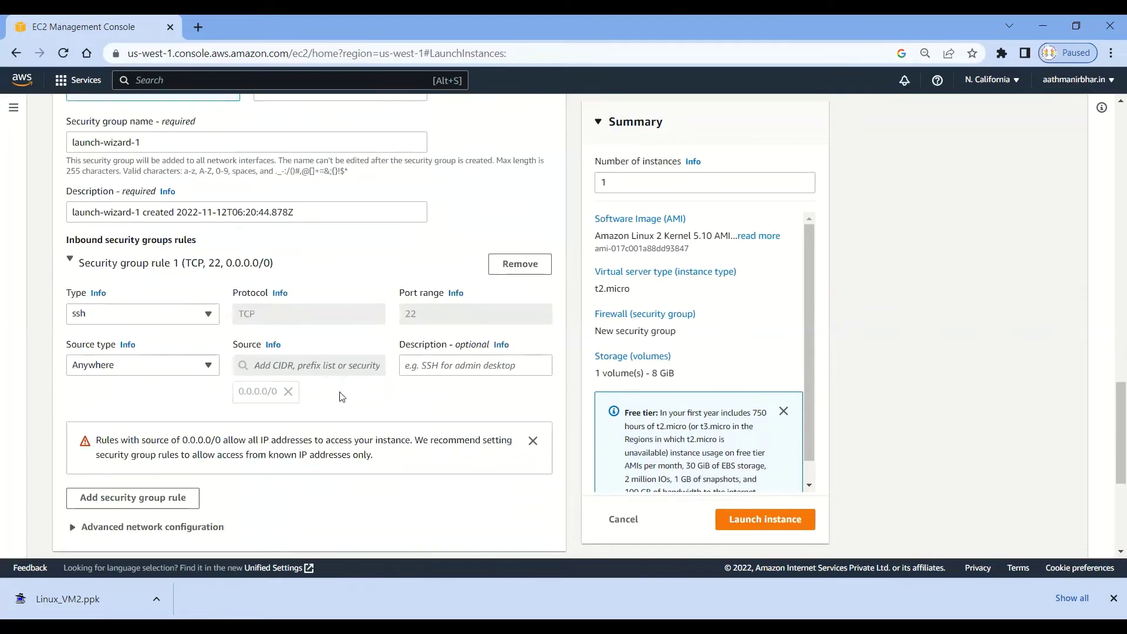
{"action": "scroll", "coordinate": [340, 392], "scroll_direction": "up", "scroll_amount": 1}
{"action": "scroll", "coordinate": [182, 397], "scroll_direction": "down", "scroll_amount": 2}
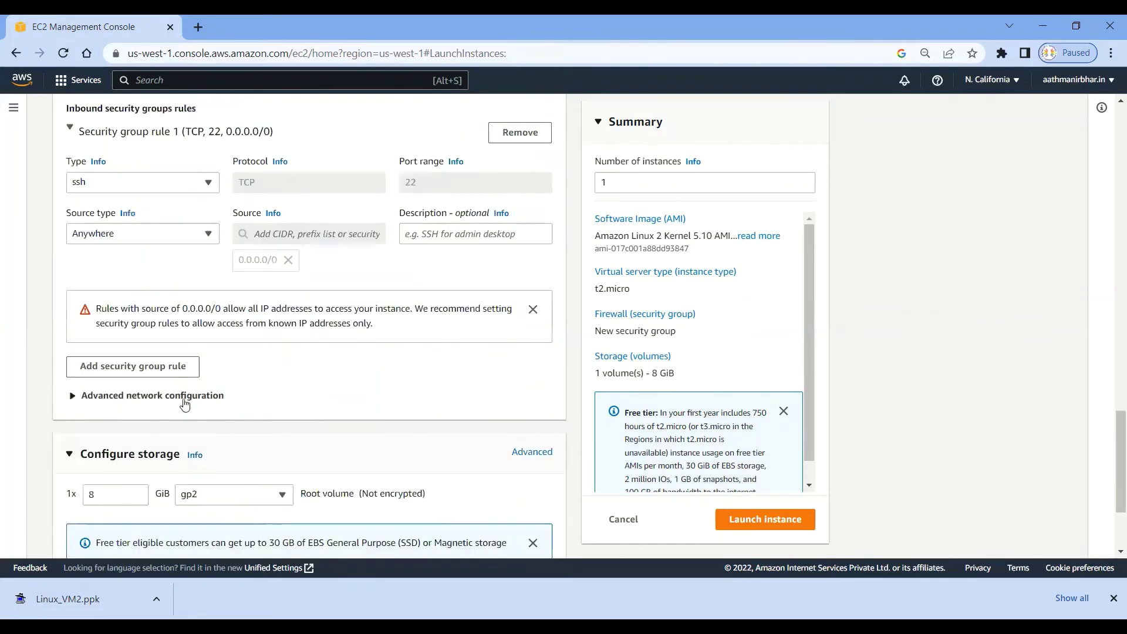
{"action": "left_click", "coordinate": [151, 376]}
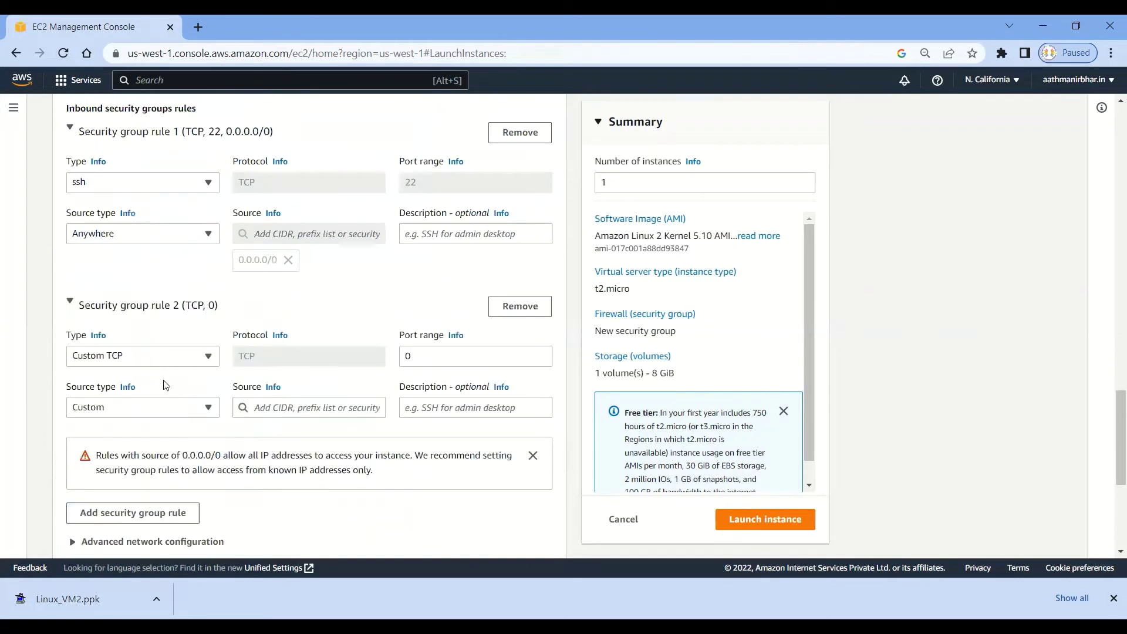
{"action": "left_click", "coordinate": [206, 362]}
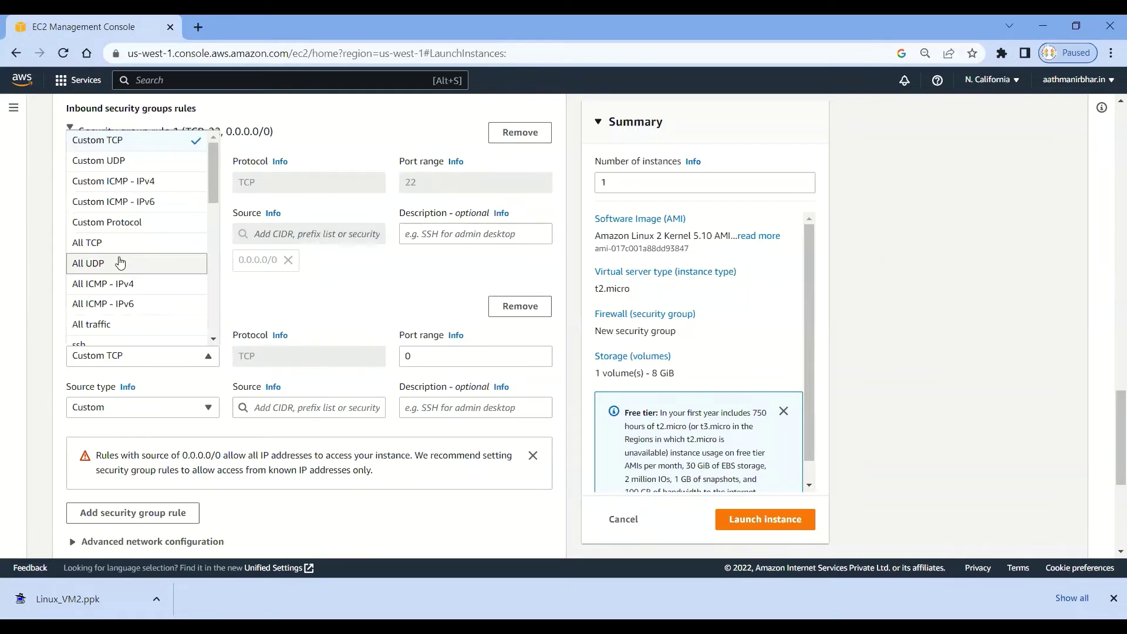
{"action": "scroll", "coordinate": [94, 337], "scroll_direction": "down", "scroll_amount": 2}
{"action": "left_click", "coordinate": [94, 337]}
{"action": "left_click", "coordinate": [178, 409]}
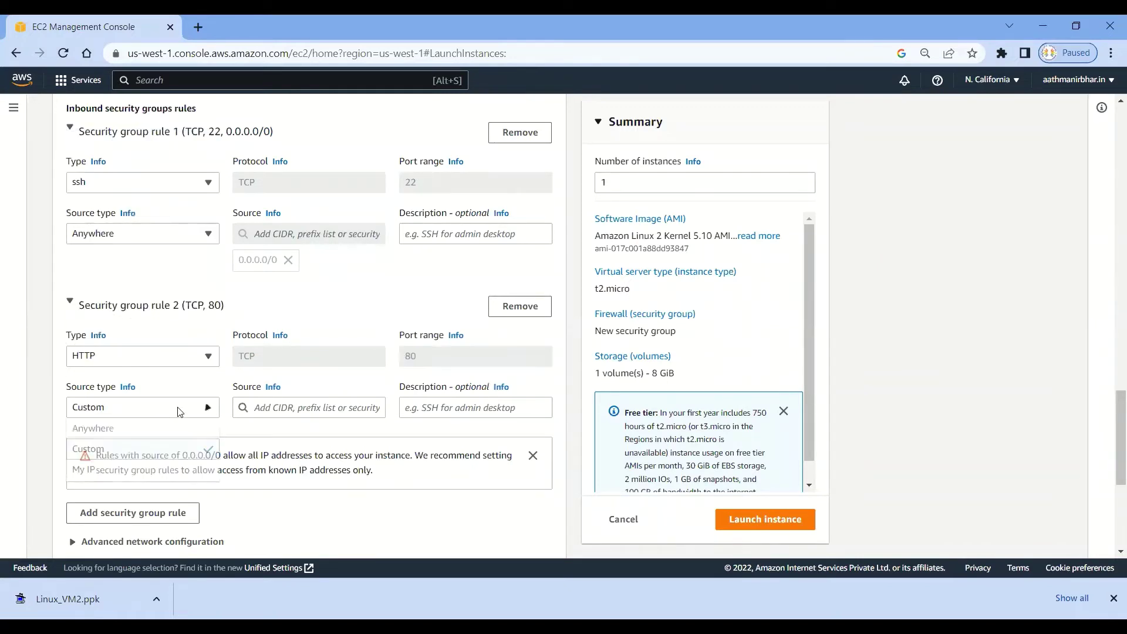
{"action": "left_click", "coordinate": [111, 435]}
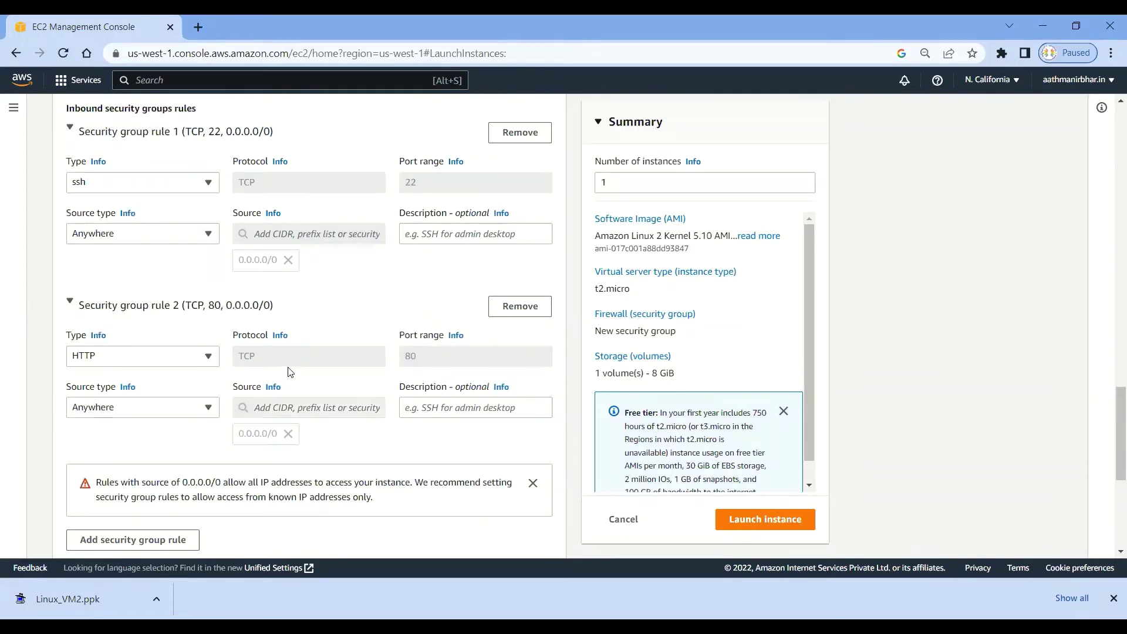
Review the root volume size and launch the Linux_VM2 instance.
{"action": "scroll", "coordinate": [287, 372], "scroll_direction": "down", "scroll_amount": 3}
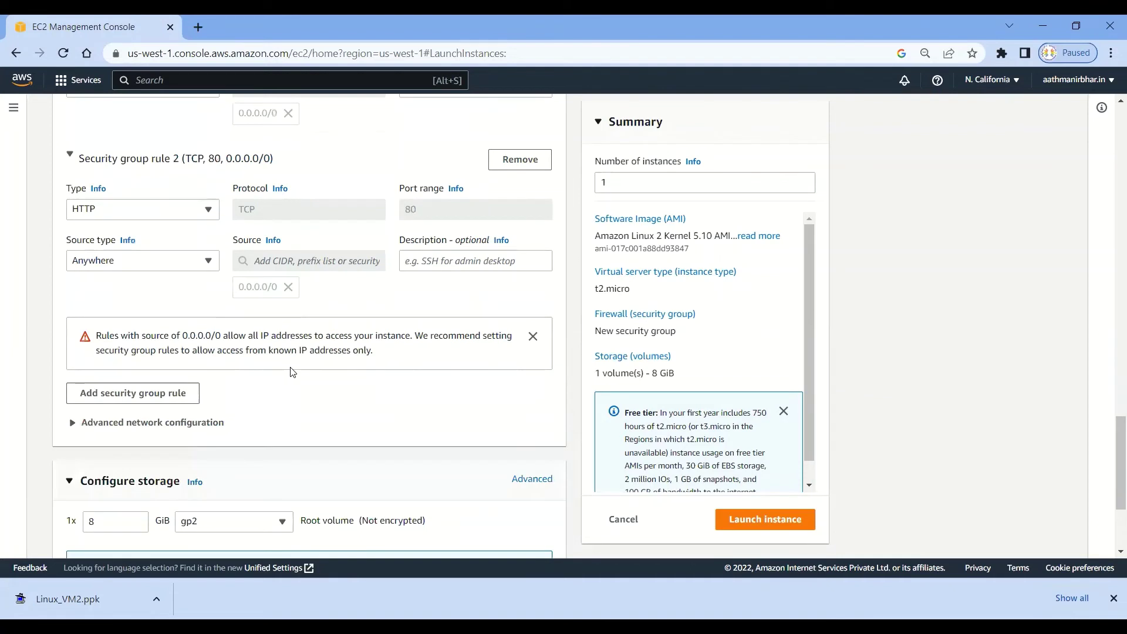
{"action": "scroll", "coordinate": [293, 372], "scroll_direction": "down", "scroll_amount": 3}
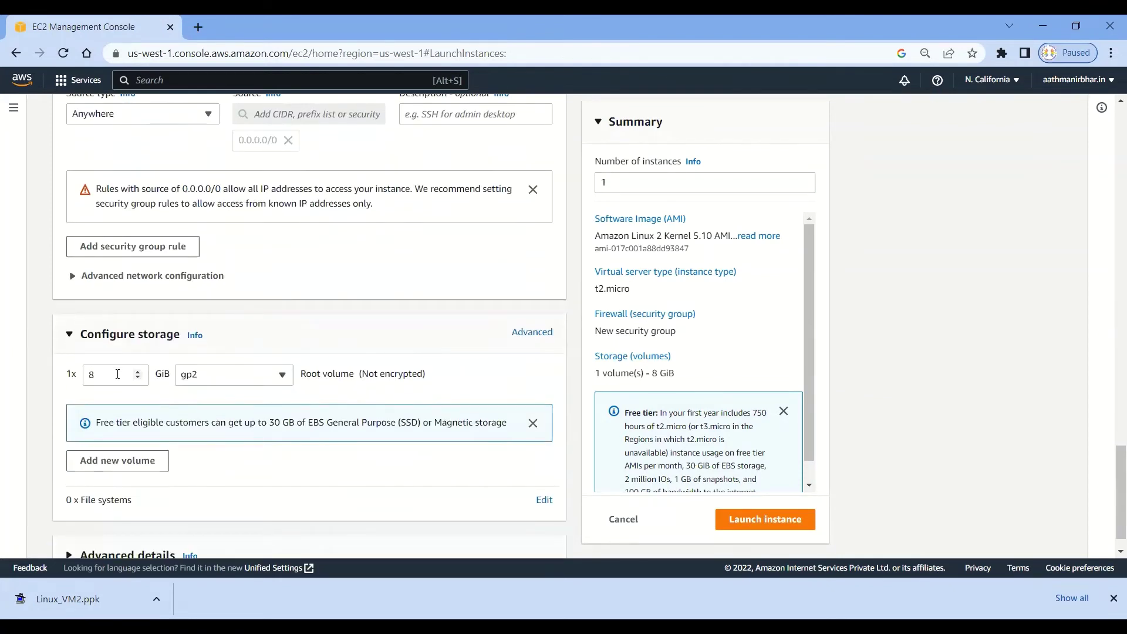
{"action": "double_click", "coordinate": [118, 374]}
{"action": "scroll", "coordinate": [342, 356], "scroll_direction": "down", "scroll_amount": 1}
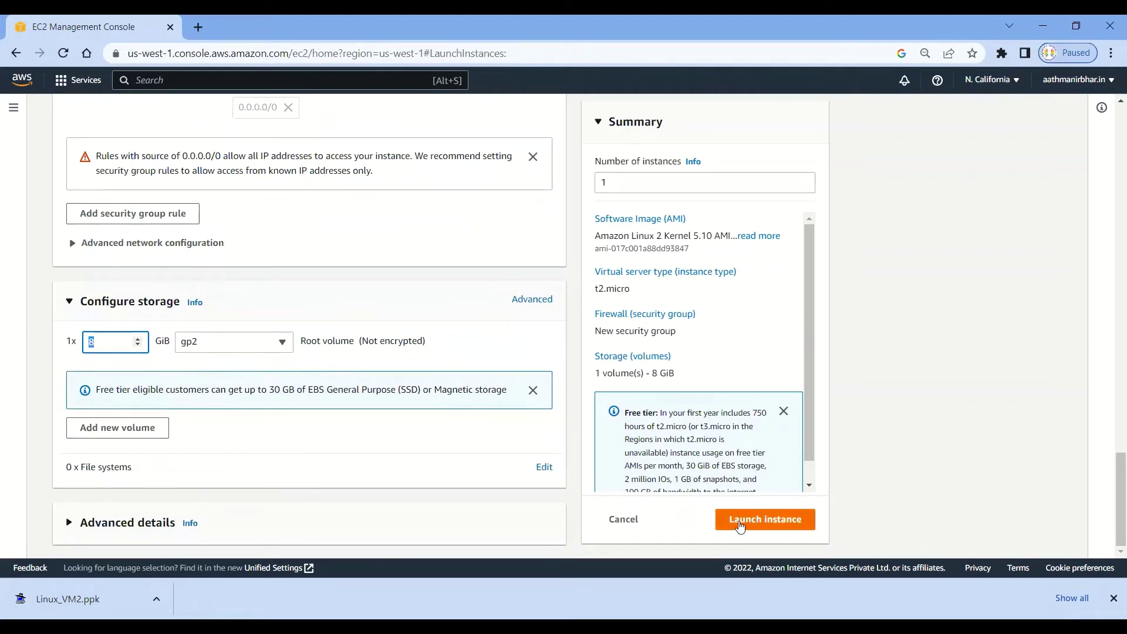
{"action": "left_click", "coordinate": [761, 522]}
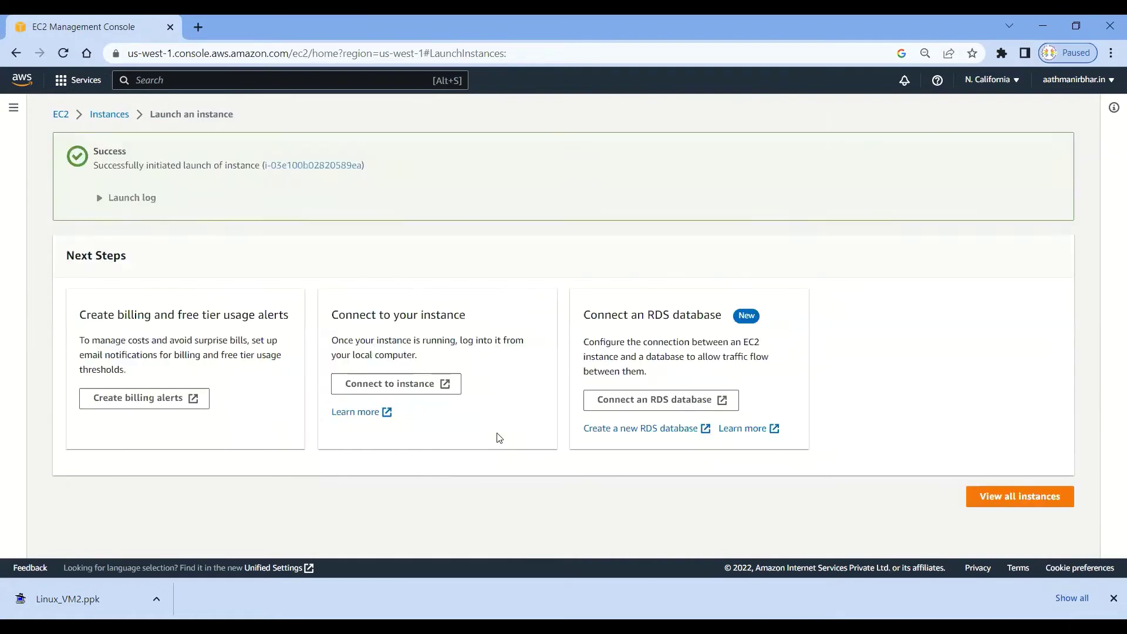
Show all instances and compare zones: Linux_VM1 in us-west-1b, Linux_VM2 in us-west-1a.
{"action": "left_click", "coordinate": [1002, 496]}
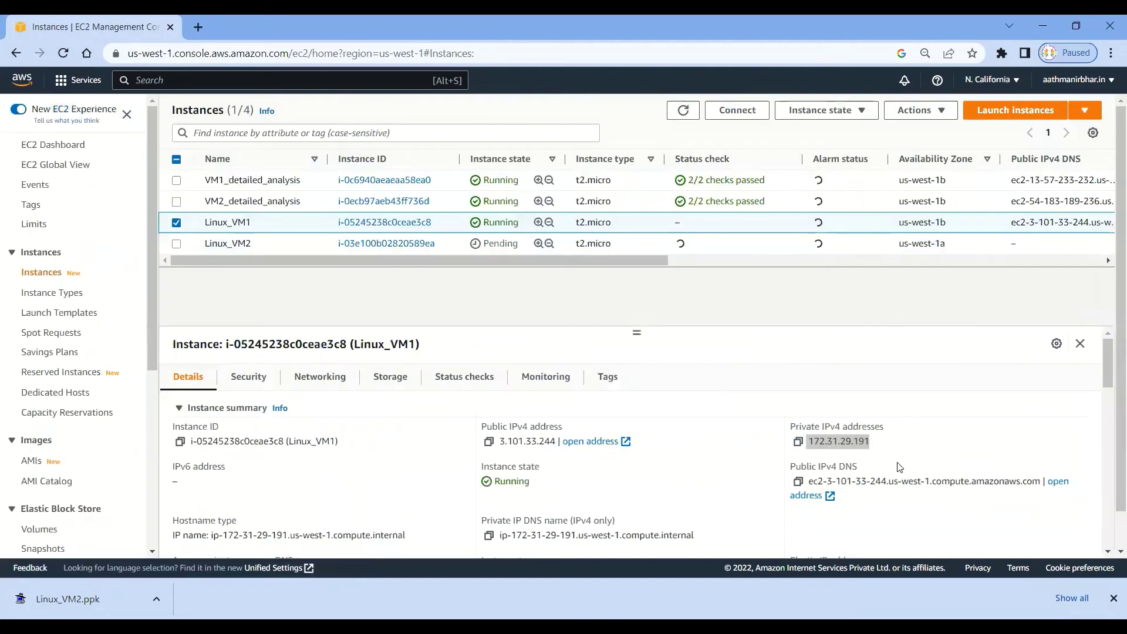
{"action": "left_click", "coordinate": [177, 243]}
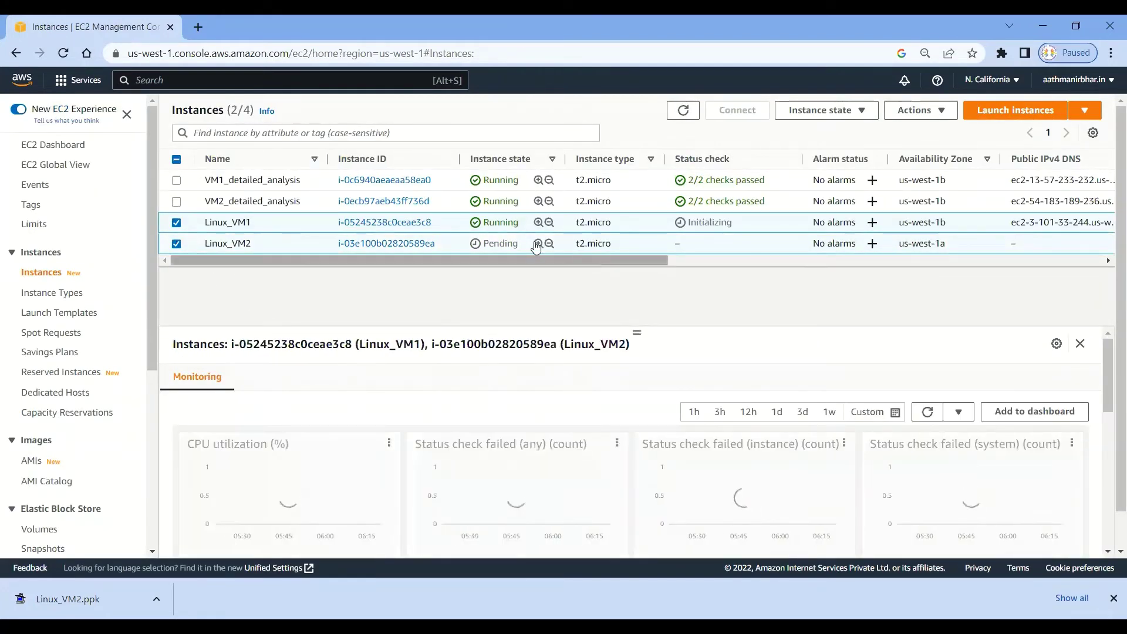
{"action": "left_click_drag", "start_coordinate": [651, 262], "coordinate": [765, 259]}
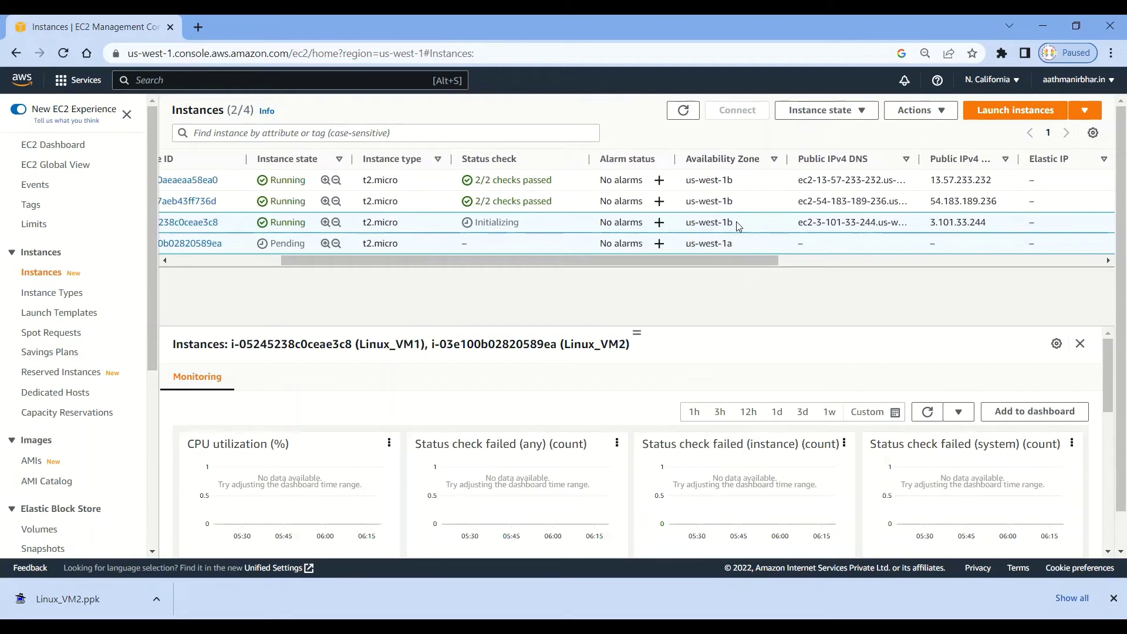
{"action": "left_click_drag", "start_coordinate": [736, 222], "coordinate": [688, 222]}
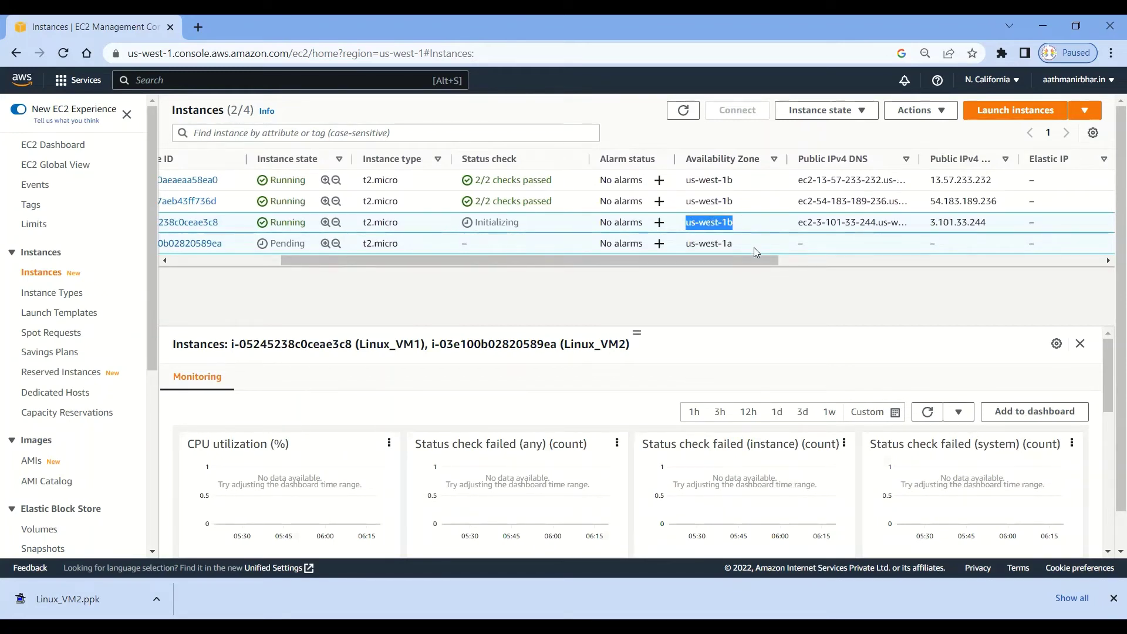
{"action": "left_click_drag", "start_coordinate": [738, 246], "coordinate": [401, 269]}
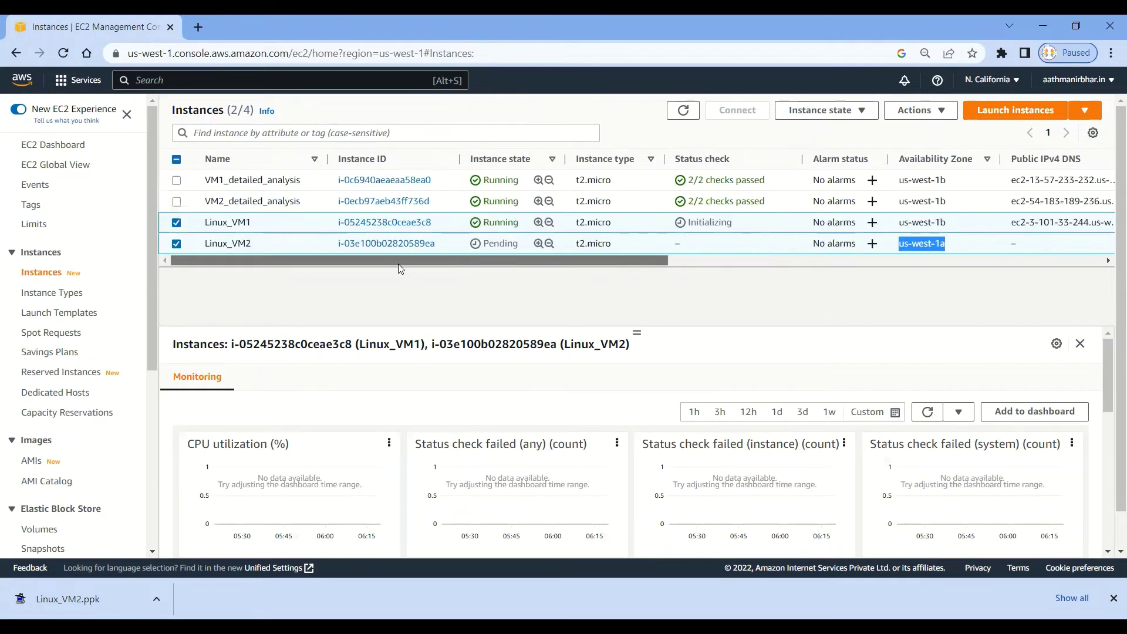
Check Linux_VM2's details: private IP 172.31.14.221 and no public IPv4, then deselect it.
{"action": "left_click", "coordinate": [176, 221]}
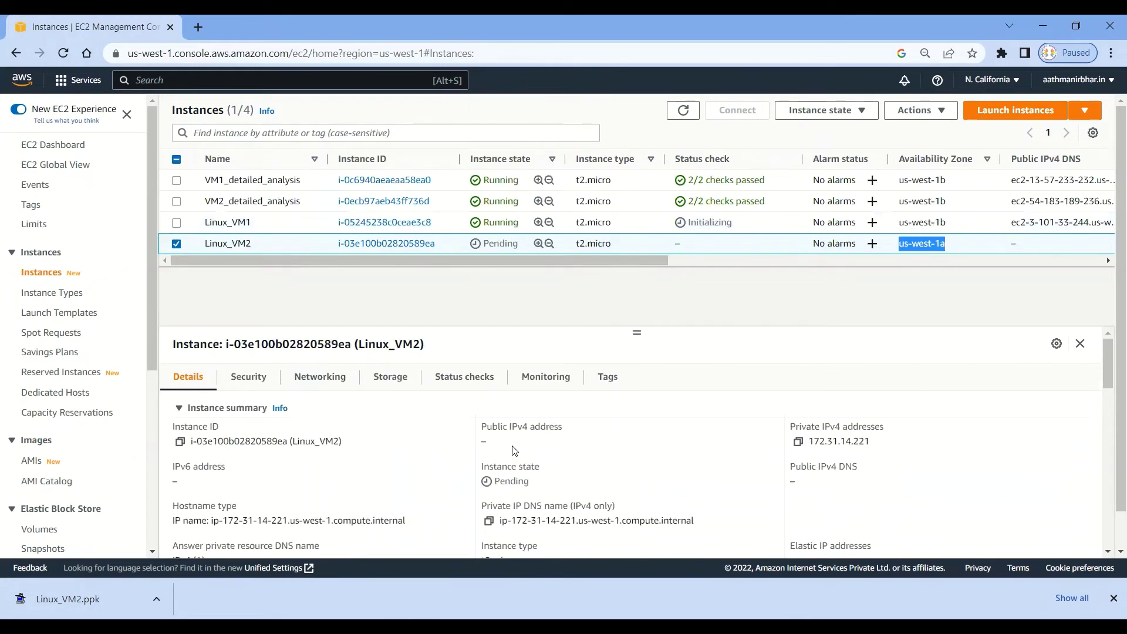
{"action": "left_click_drag", "start_coordinate": [483, 426], "coordinate": [559, 449]}
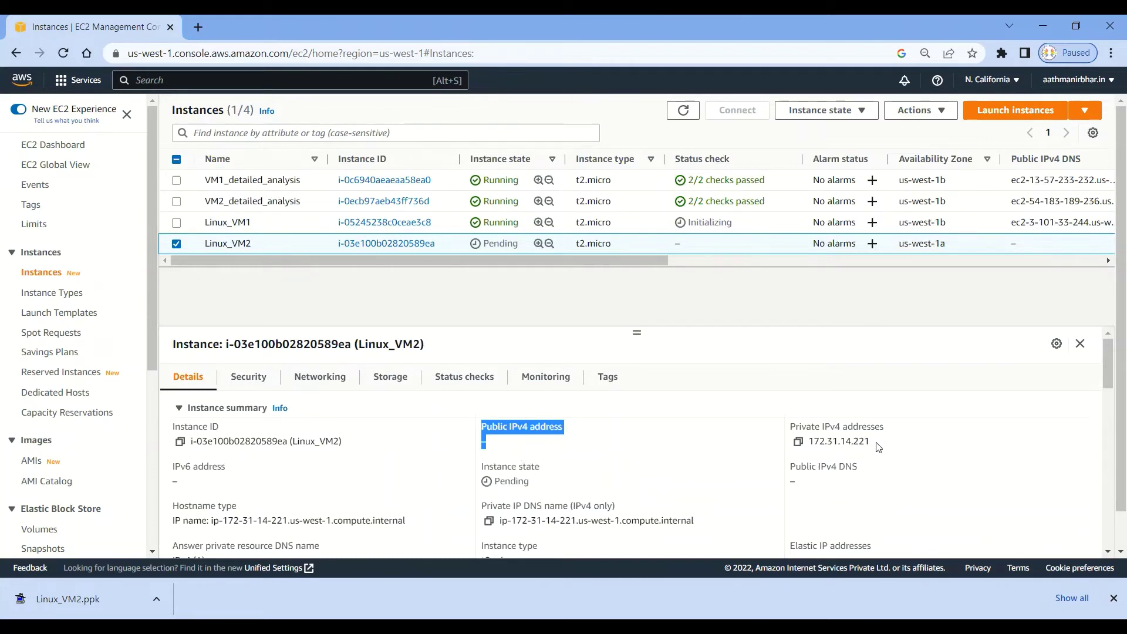
{"action": "left_click_drag", "start_coordinate": [878, 448], "coordinate": [790, 431]}
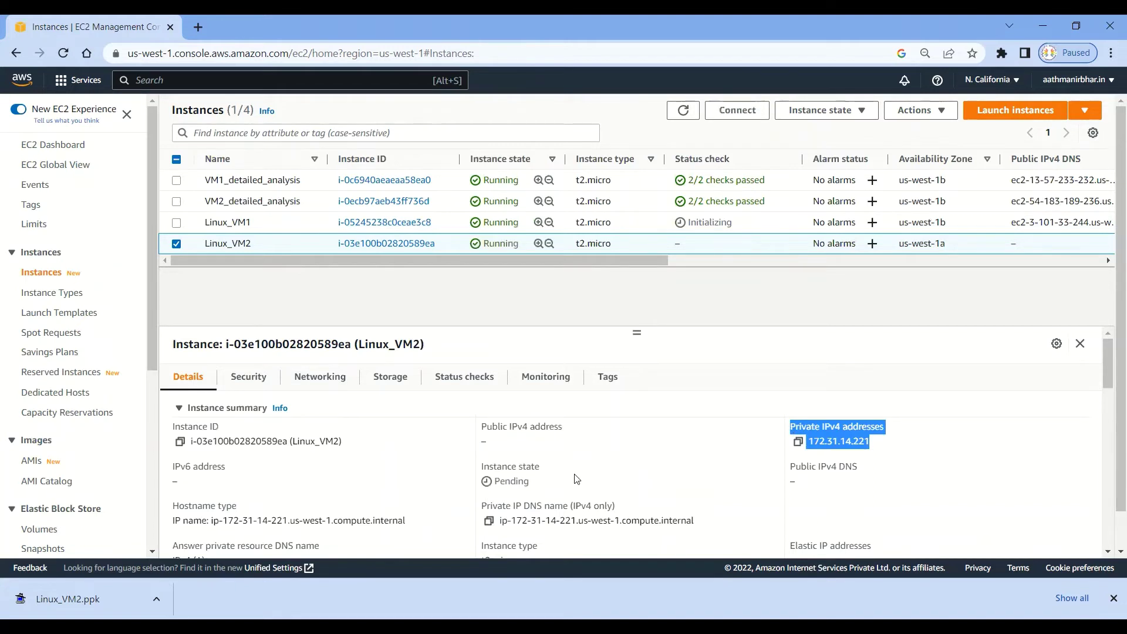
{"action": "left_click", "coordinate": [522, 436]}
{"action": "left_click_drag", "start_coordinate": [567, 432], "coordinate": [487, 428]}
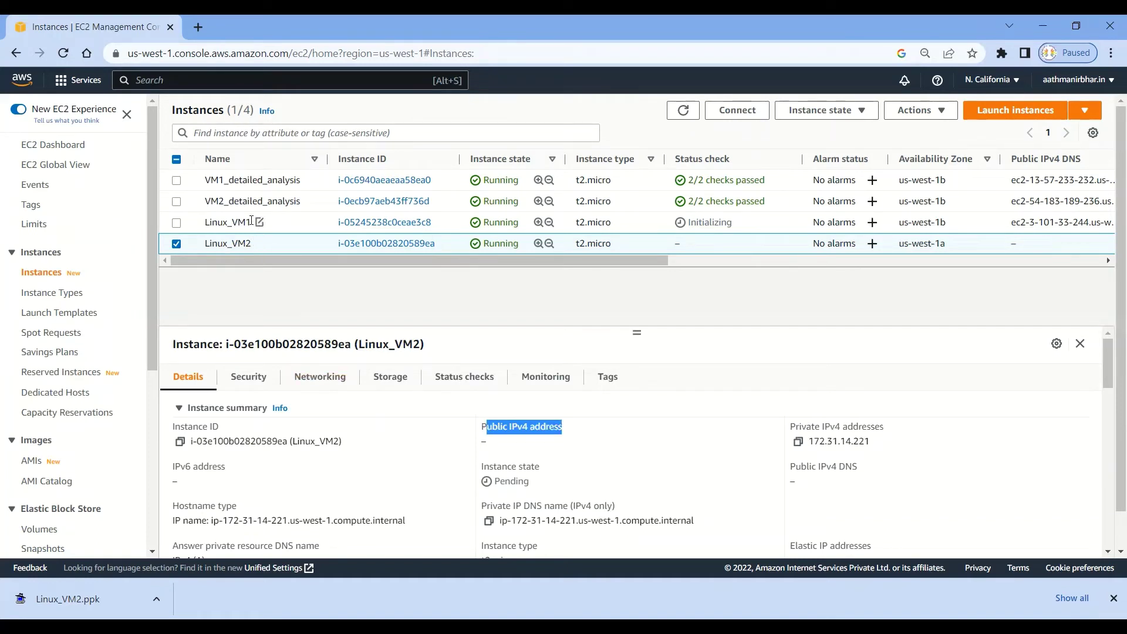
{"action": "left_click_drag", "start_coordinate": [253, 224], "coordinate": [205, 223]}
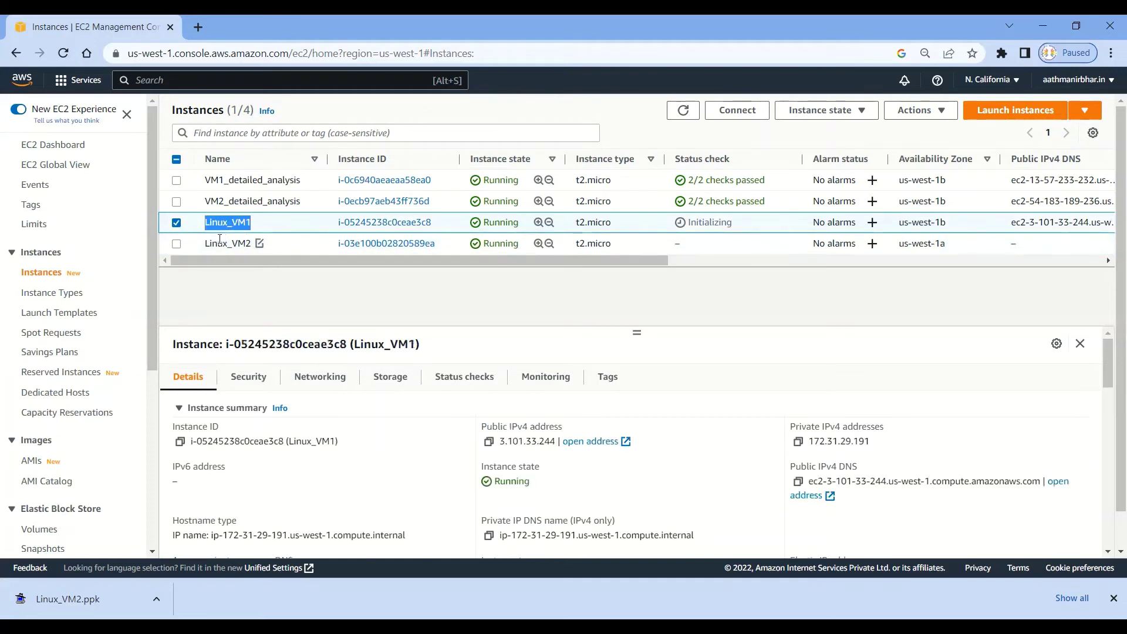
{"action": "left_click_drag", "start_coordinate": [205, 242], "coordinate": [259, 243]}
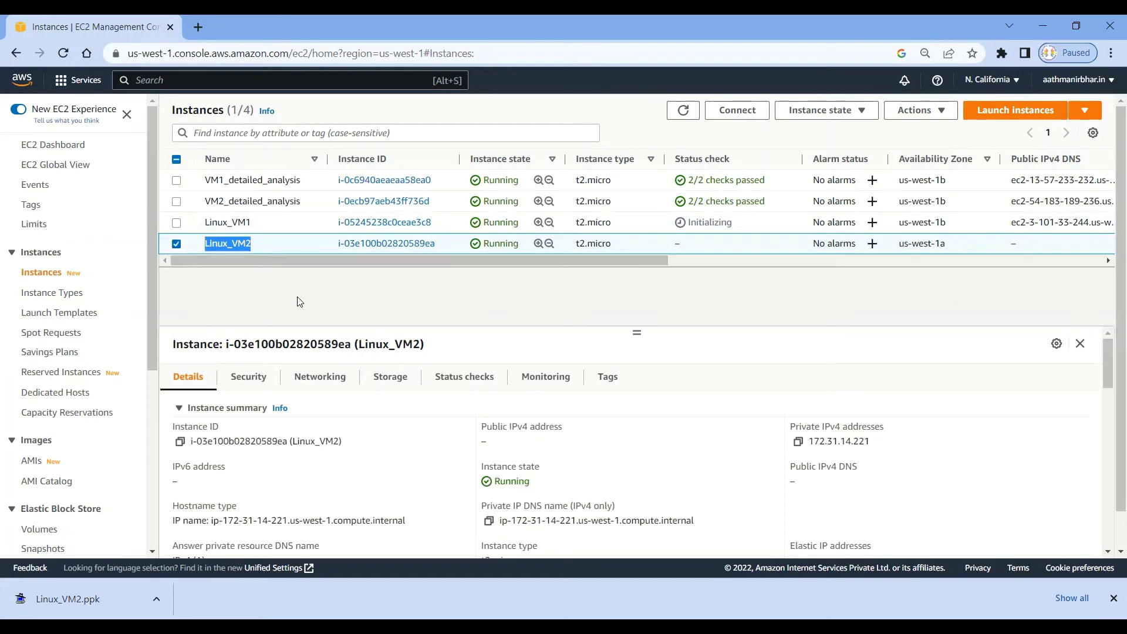
{"action": "left_click_drag", "start_coordinate": [879, 443], "coordinate": [812, 441]}
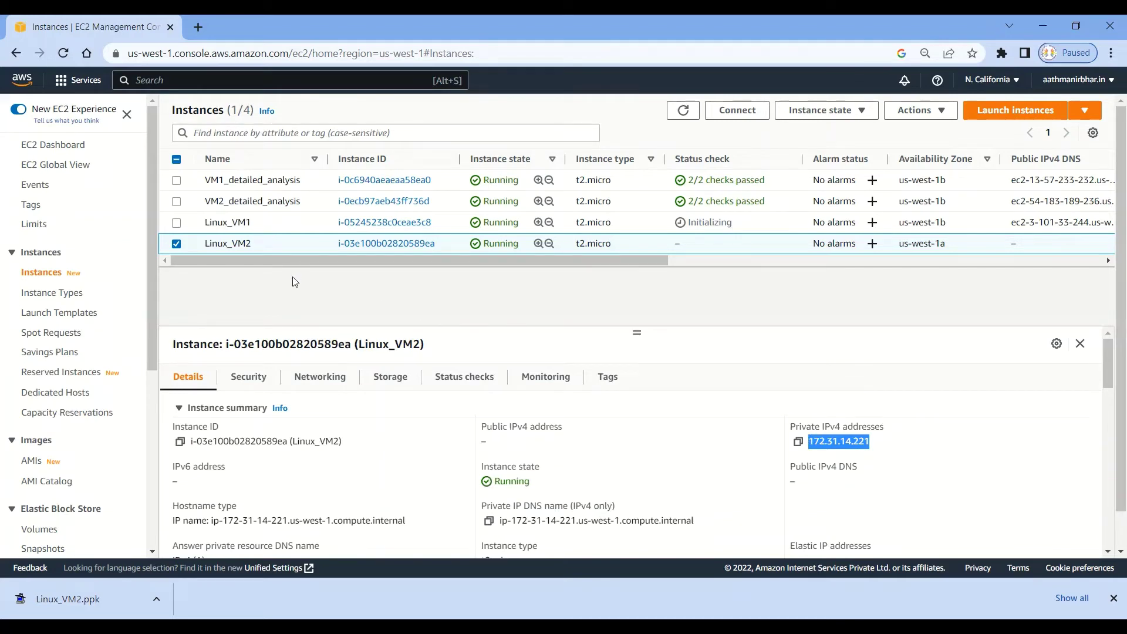
{"action": "left_click", "coordinate": [335, 300]}
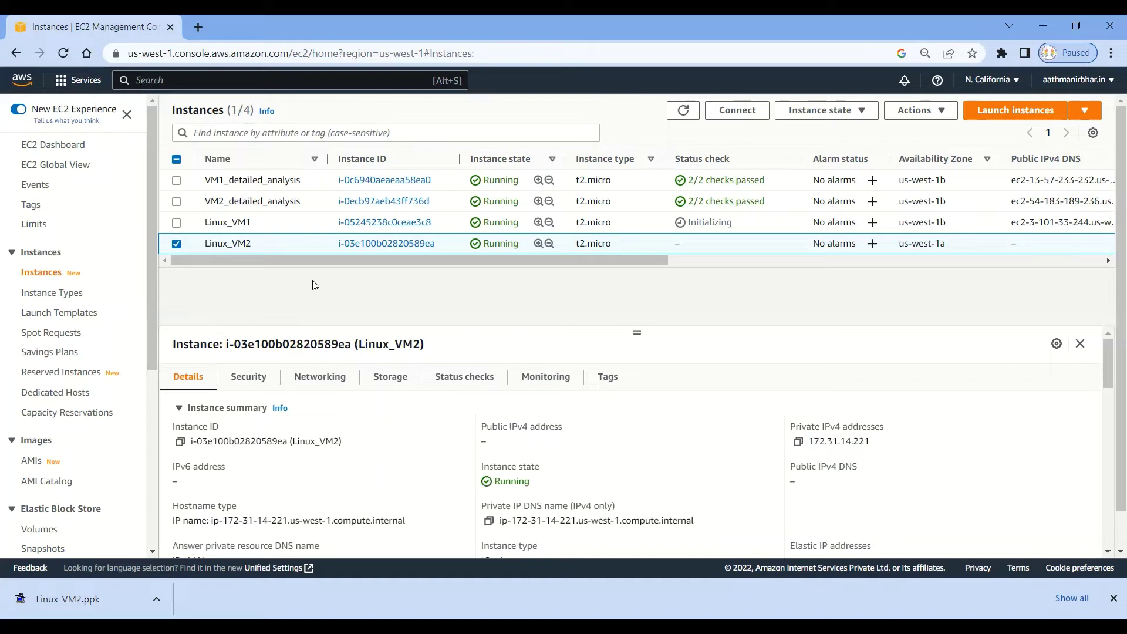
{"action": "left_click", "coordinate": [176, 244]}
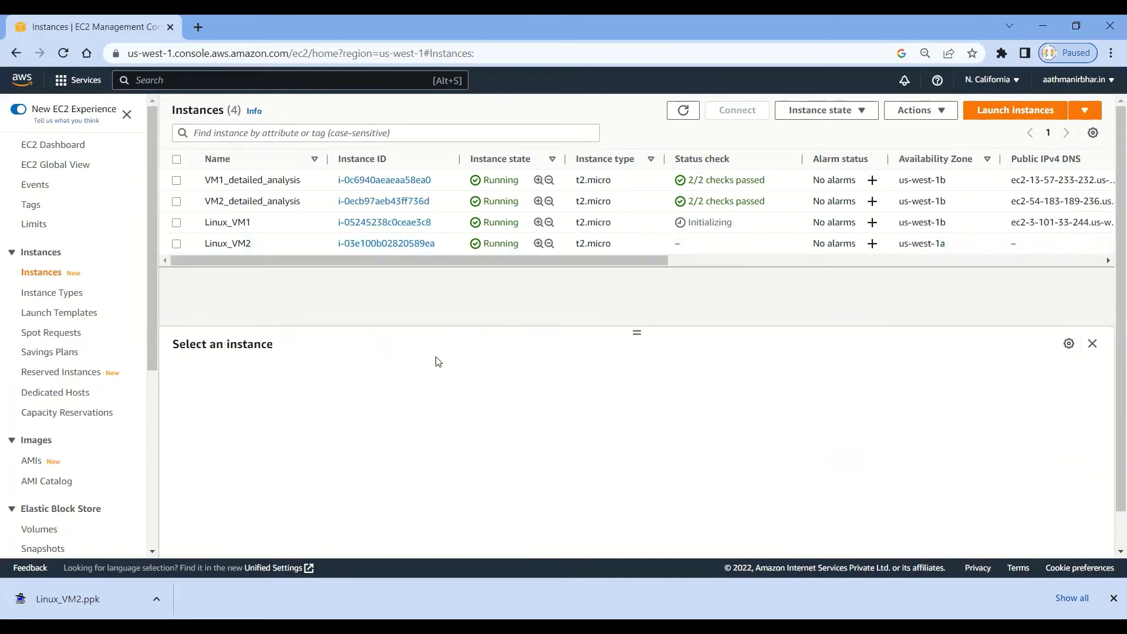
Refresh the list, select Linux_VM1, dismiss the download notice, and go to its Connect page.
{"action": "left_click", "coordinate": [669, 110]}
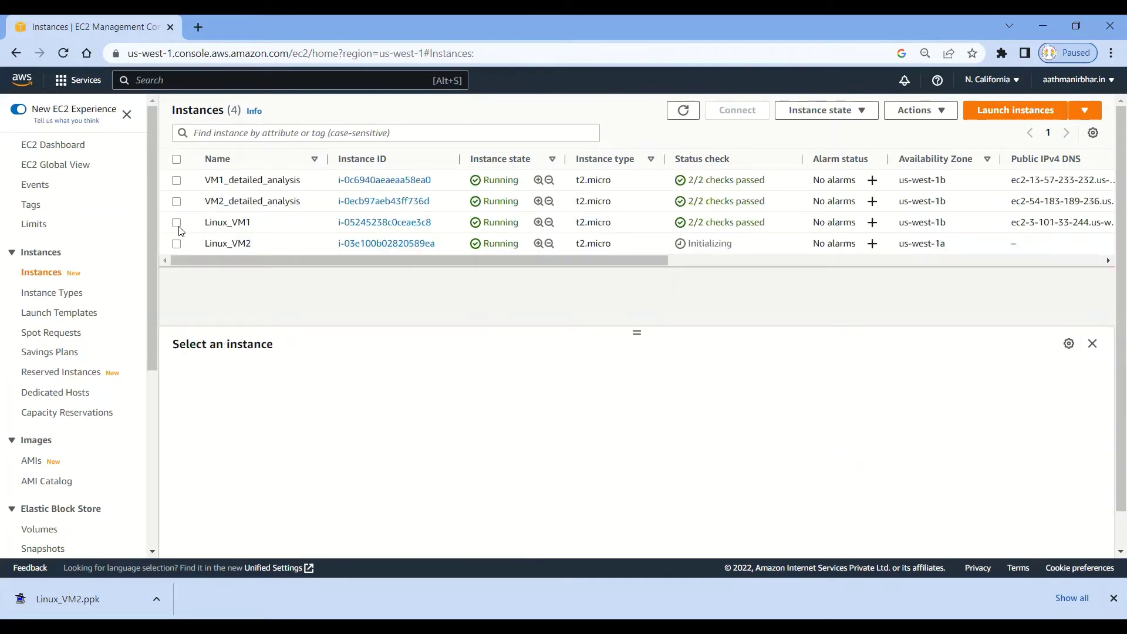
{"action": "left_click", "coordinate": [176, 223]}
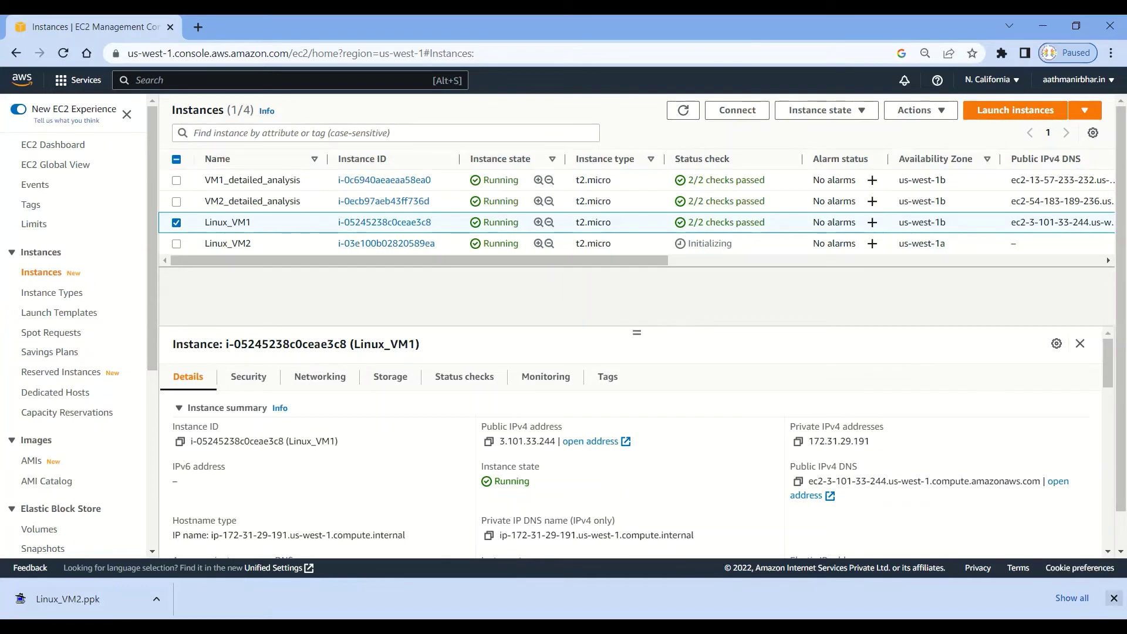
{"action": "left_click", "coordinate": [1113, 598]}
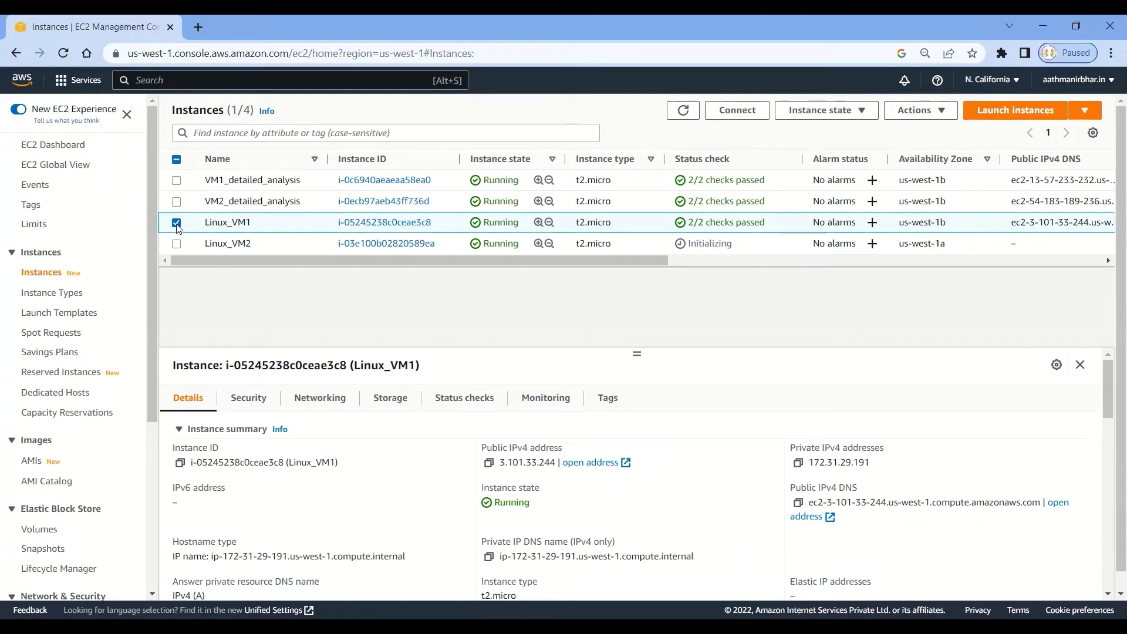
{"action": "left_click", "coordinate": [738, 117]}
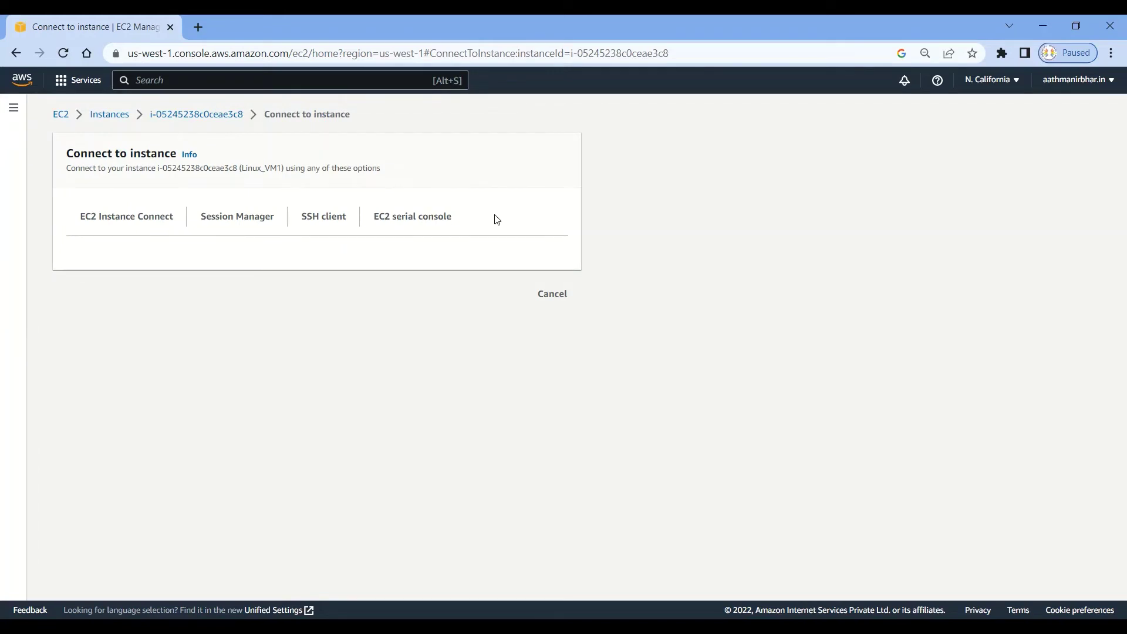
Review the SSH client ssh command, Session Manager and EC2 Instance Connect options, then return to Instances.
{"action": "left_click", "coordinate": [335, 222]}
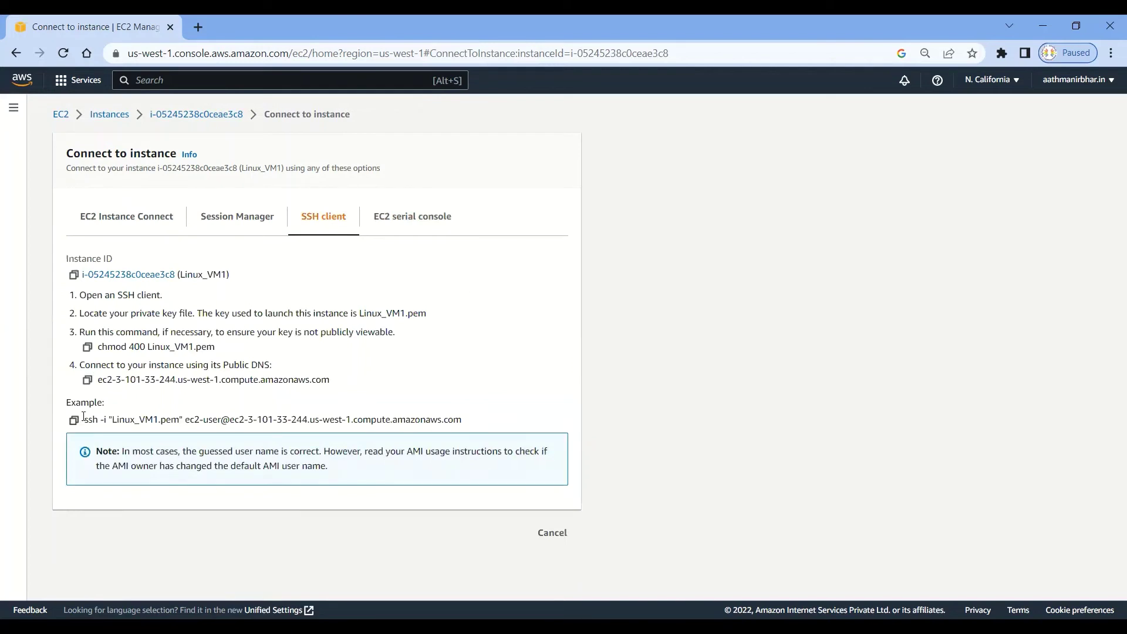
{"action": "left_click_drag", "start_coordinate": [84, 419], "coordinate": [468, 425]}
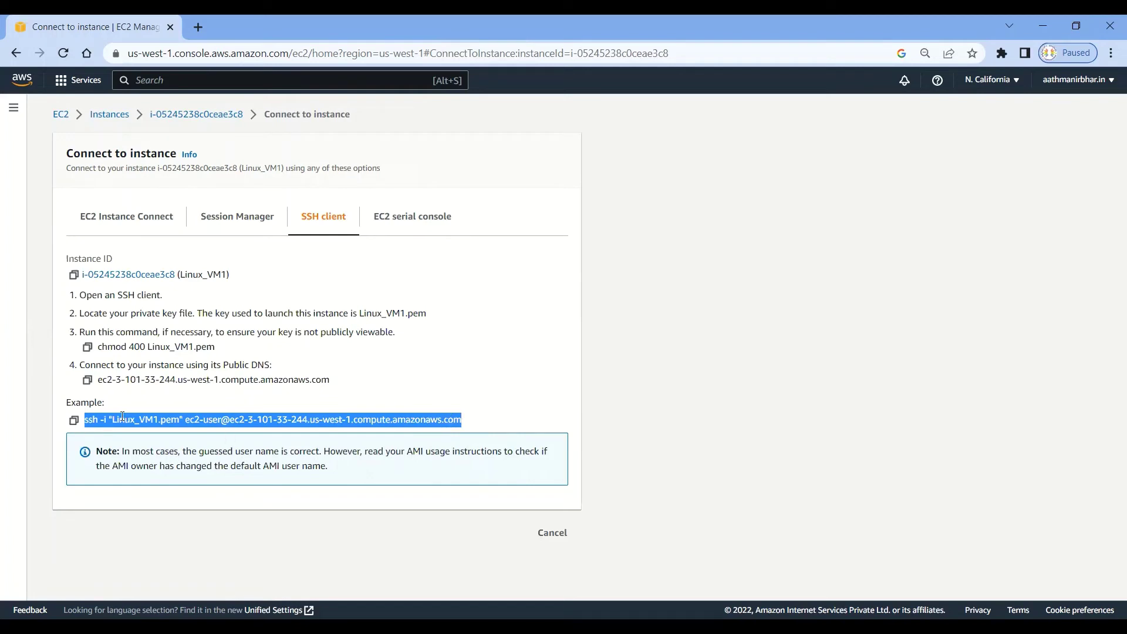
{"action": "left_click", "coordinate": [436, 351]}
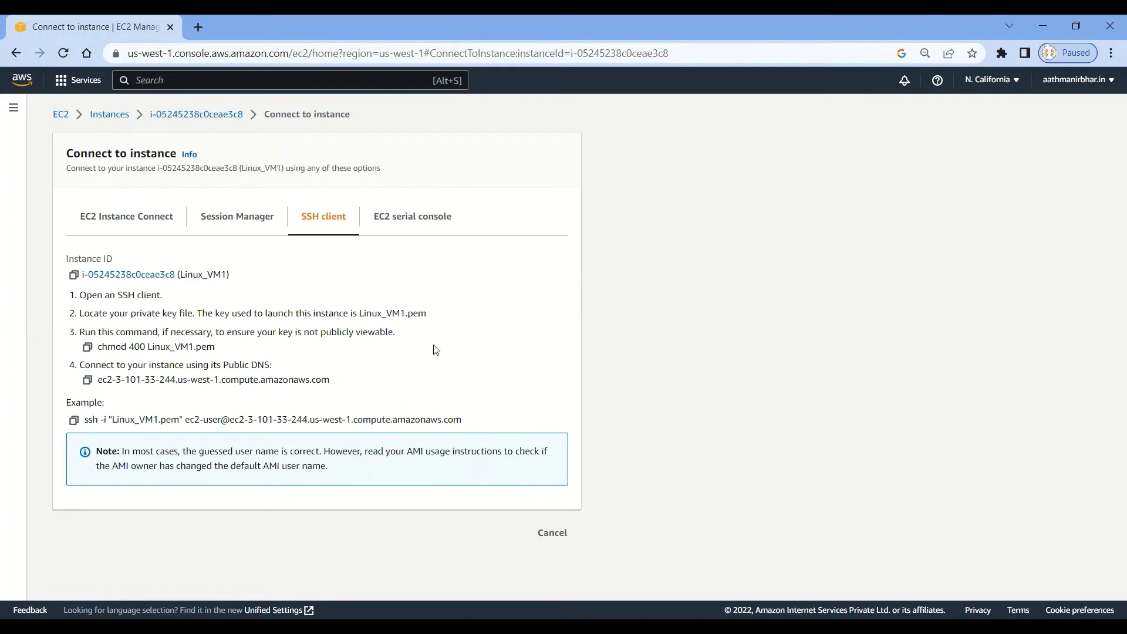
{"action": "left_click", "coordinate": [238, 229]}
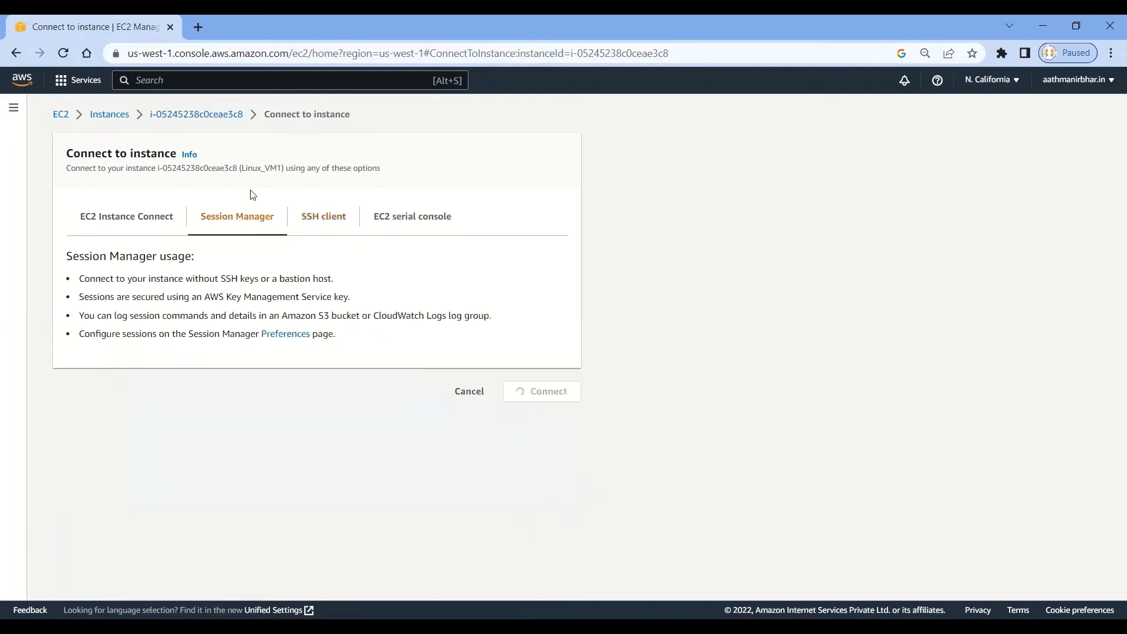
{"action": "left_click", "coordinate": [123, 217]}
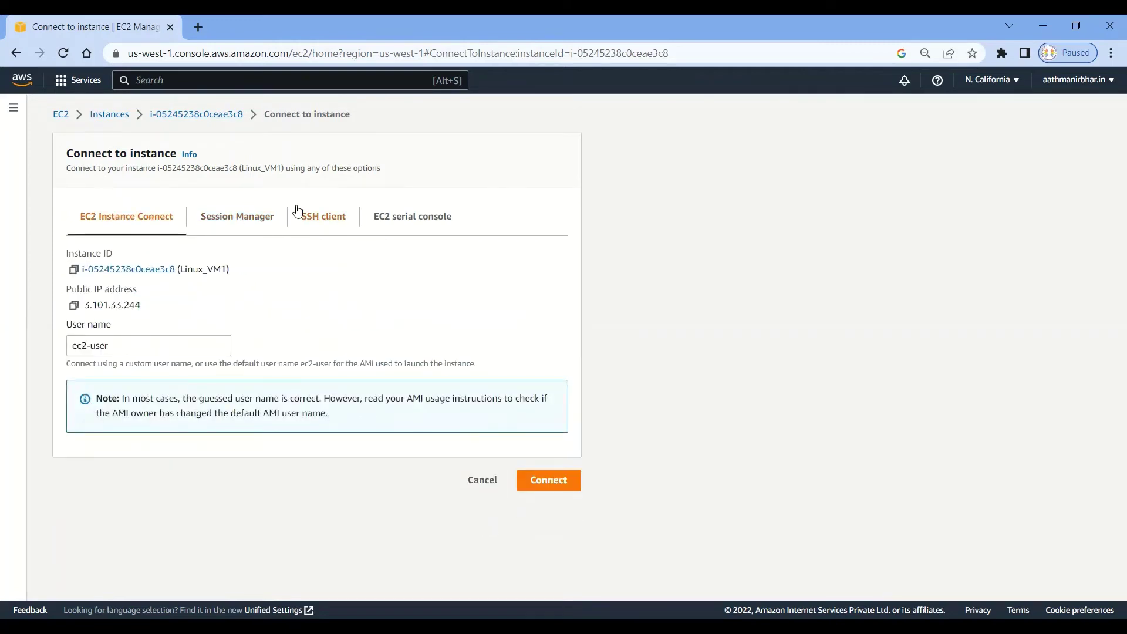
{"action": "left_click", "coordinate": [108, 117]}
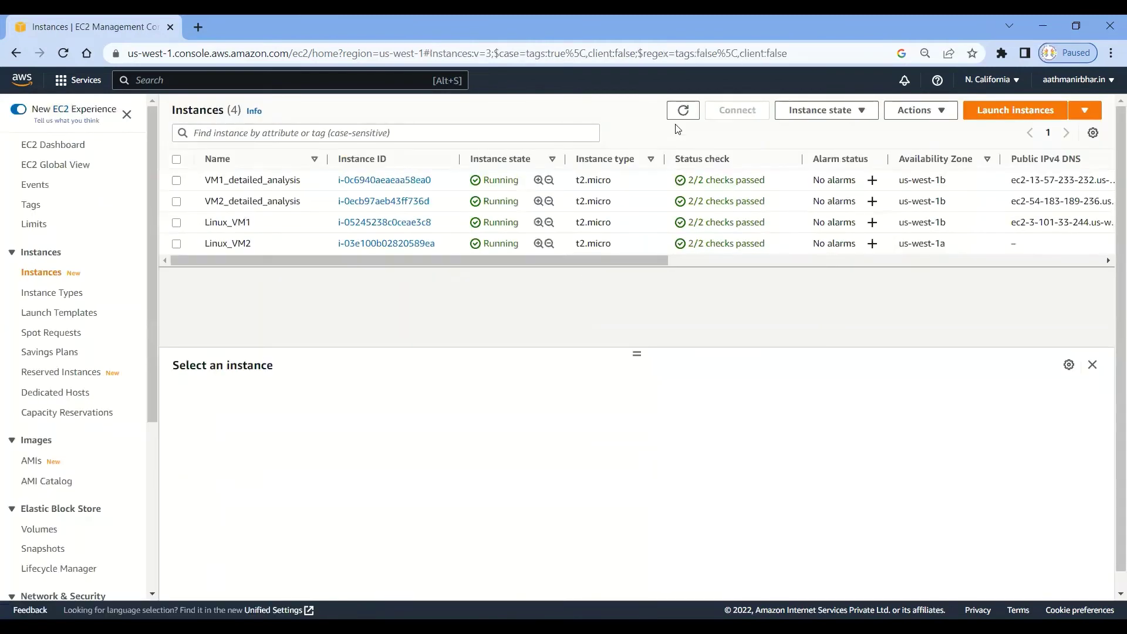
Refresh, select Linux_VM1, and connect through EC2 Instance Connect as user ec2-user.
{"action": "left_click", "coordinate": [684, 111]}
{"action": "left_click", "coordinate": [177, 223]}
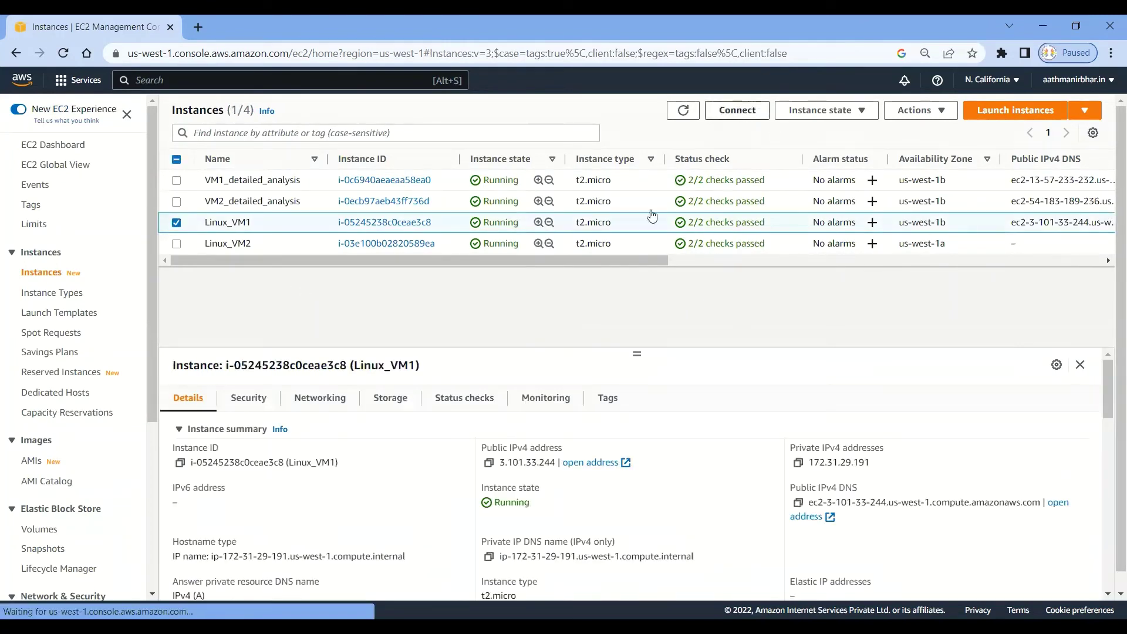
{"action": "left_click", "coordinate": [737, 111]}
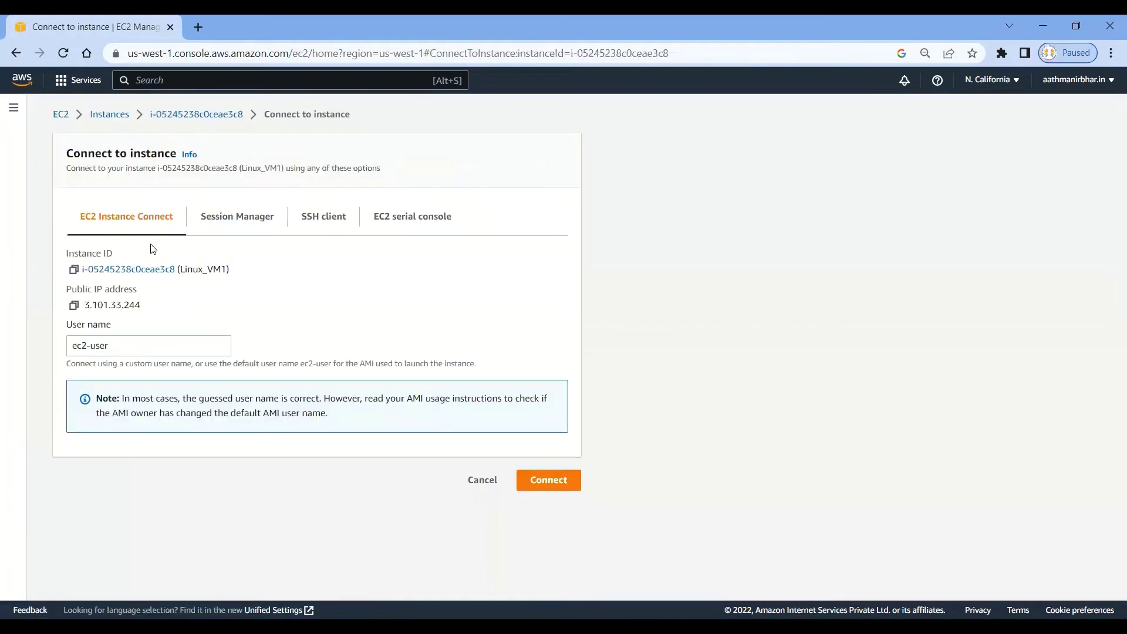
{"action": "triple_click", "coordinate": [129, 345]}
{"action": "key", "text": "BackSpace"}
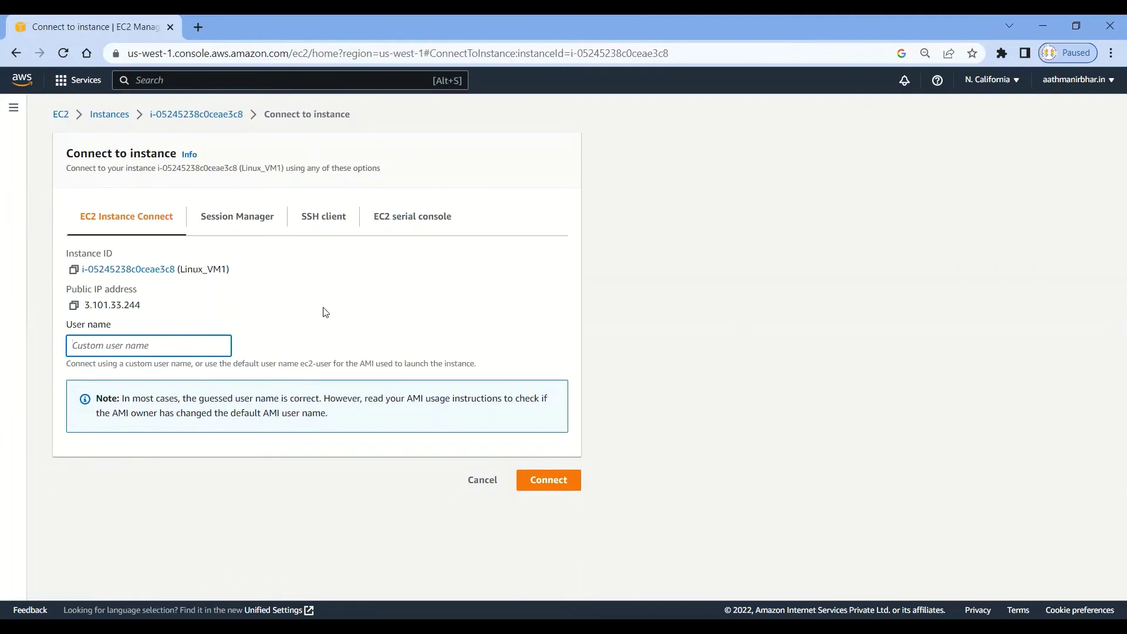
{"action": "left_click", "coordinate": [317, 311]}
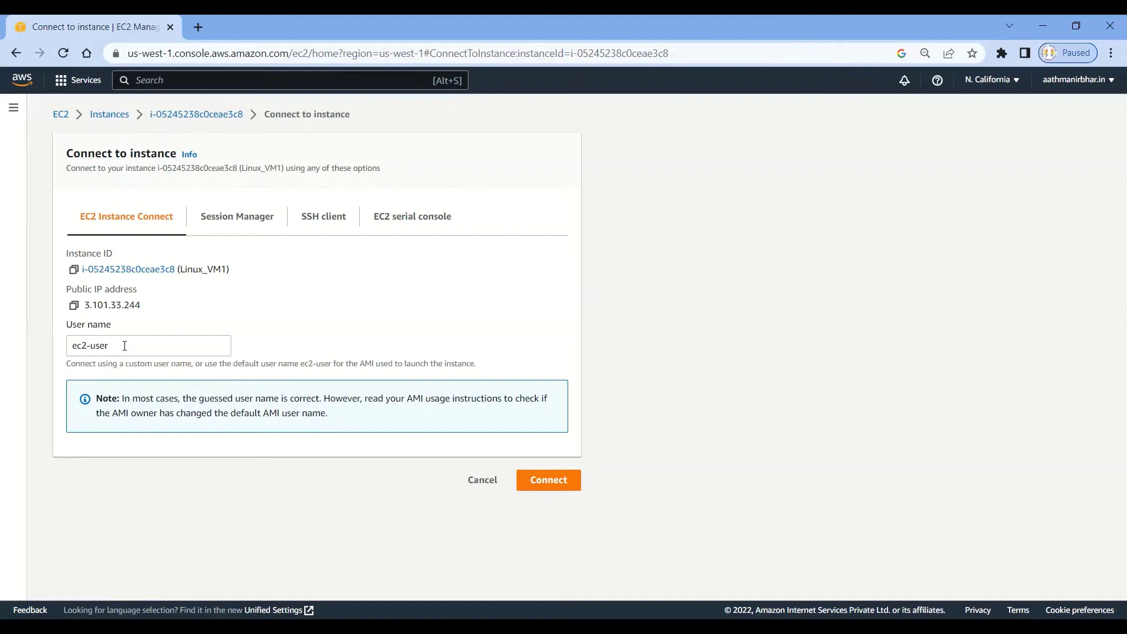
{"action": "left_click", "coordinate": [548, 479]}
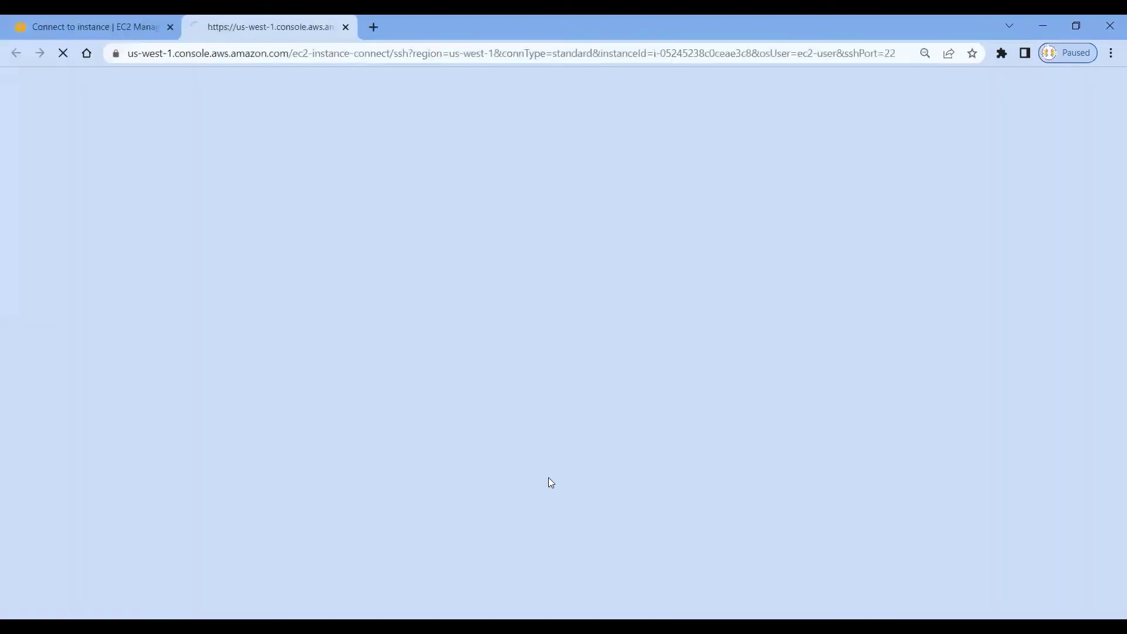
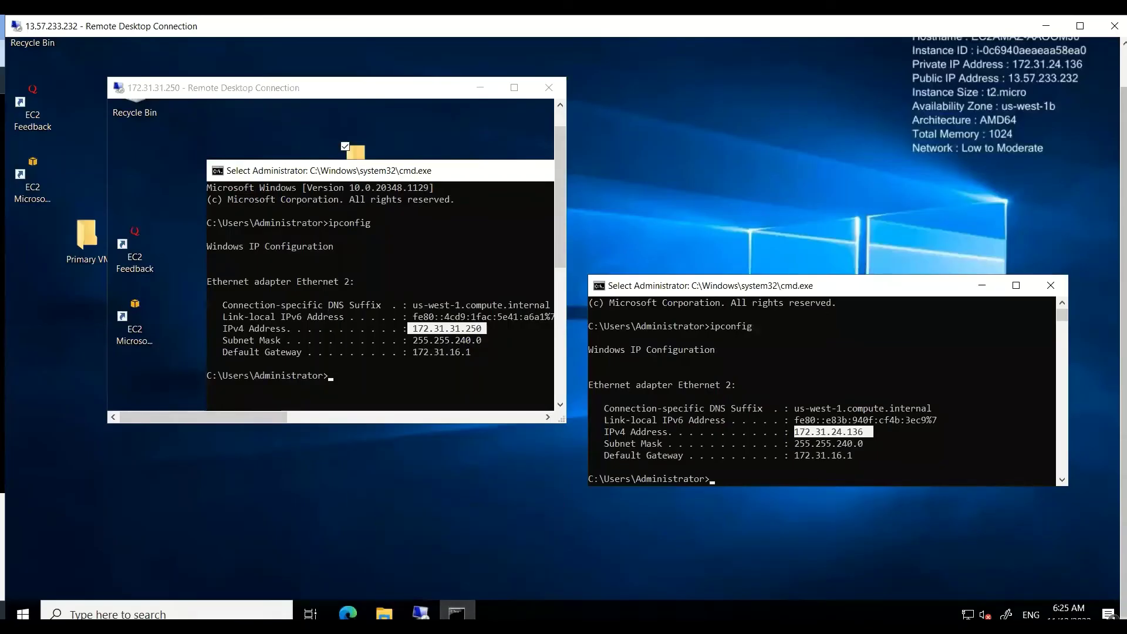
Return to the Chrome tab with the EC2 Instance Connect shell for Linux_VM1.
{"action": "mouse_move", "coordinate": [421, 614]}
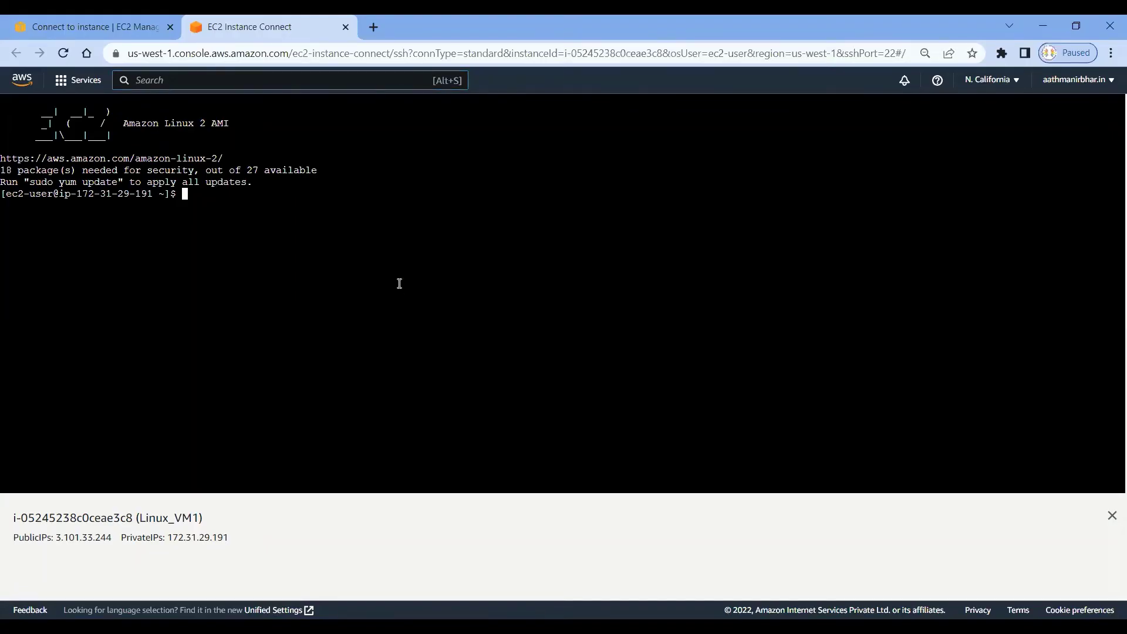
List the contents of the Linux_VM1 home folder with ls.
{"action": "key", "text": "Return"}
{"action": "key", "text": "Return"}
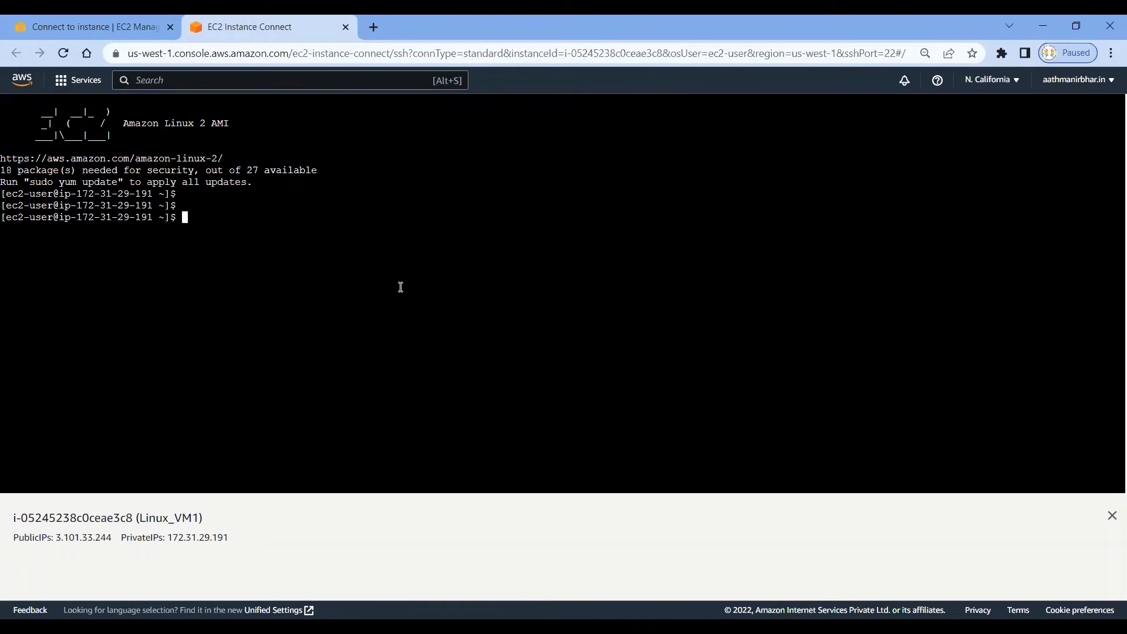
{"action": "type", "text": "ls"}
{"action": "key", "text": "Return"}
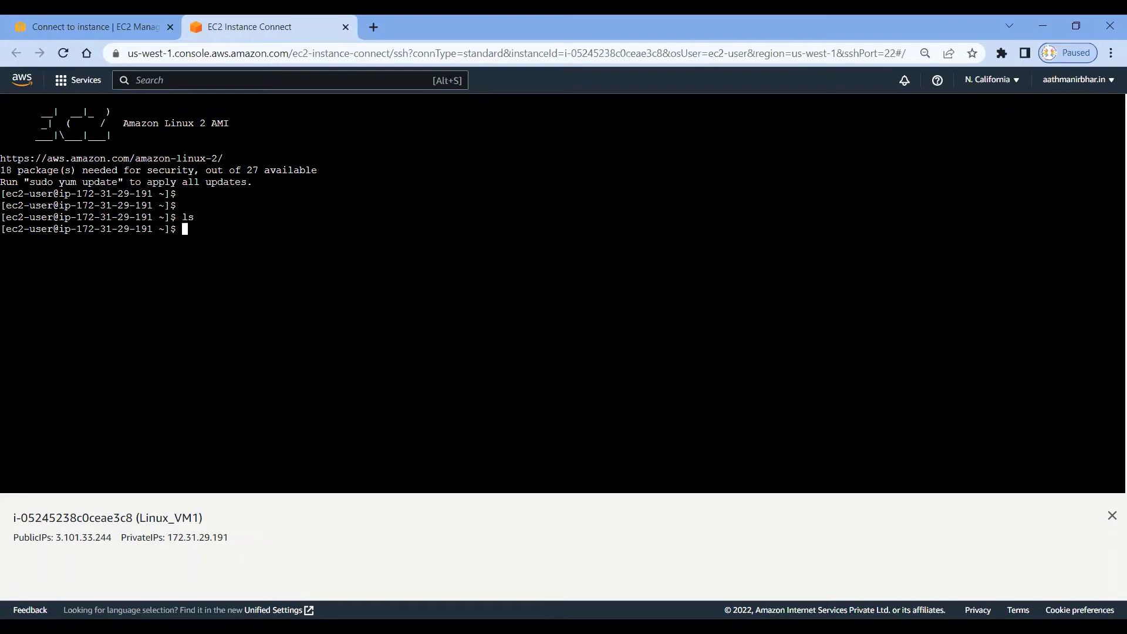
{"action": "key", "text": "alt+Tab"}
{"action": "left_click", "coordinate": [250, 238]}
Switch from ec2-user to the root user with sudo su.
{"action": "left_click_drag", "start_coordinate": [6, 229], "coordinate": [59, 229]}
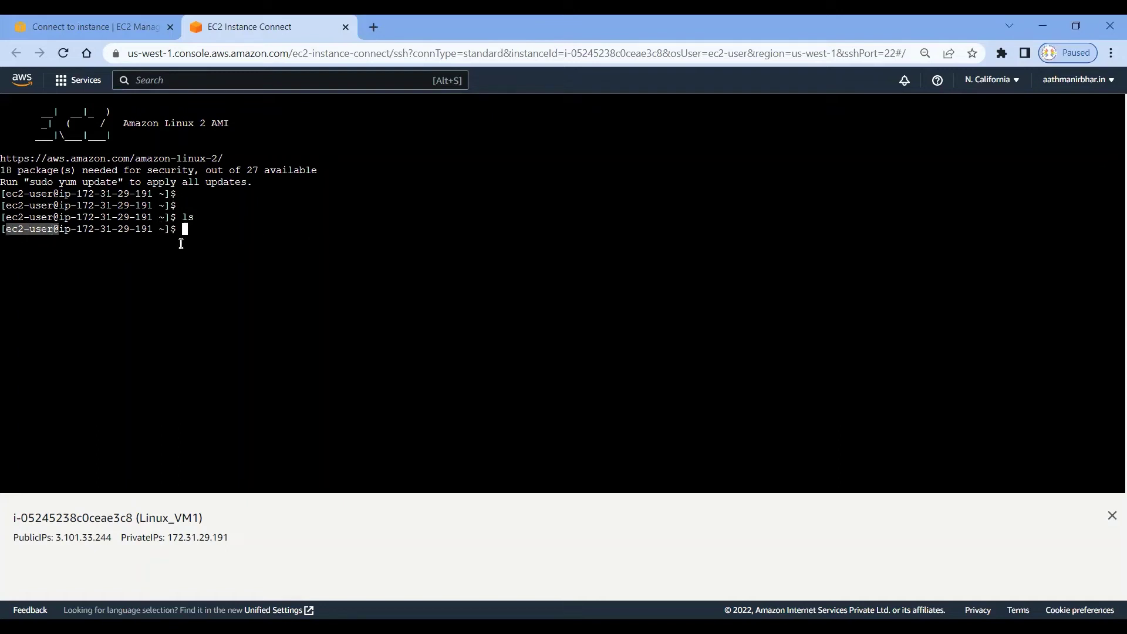
{"action": "left_click", "coordinate": [214, 234]}
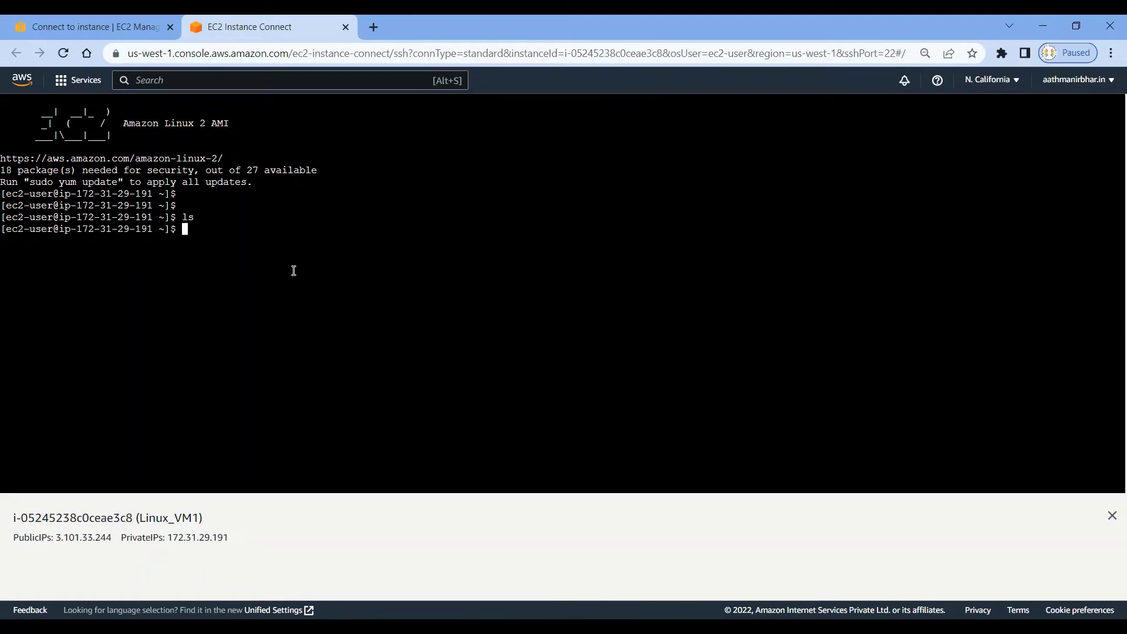
{"action": "type", "text": "sudo su"}
{"action": "key", "text": "Return"}
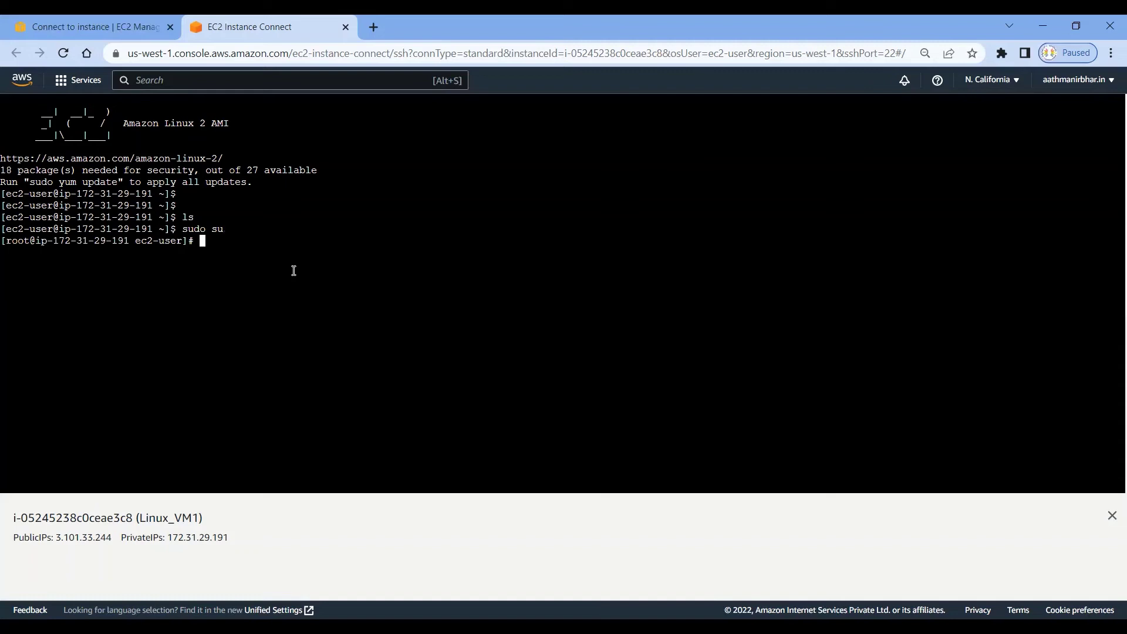
Show that SUDO SU and Sudo su both fail with 'command not found'.
{"action": "type", "text": "SUDO SU"}
{"action": "key", "text": "Return"}
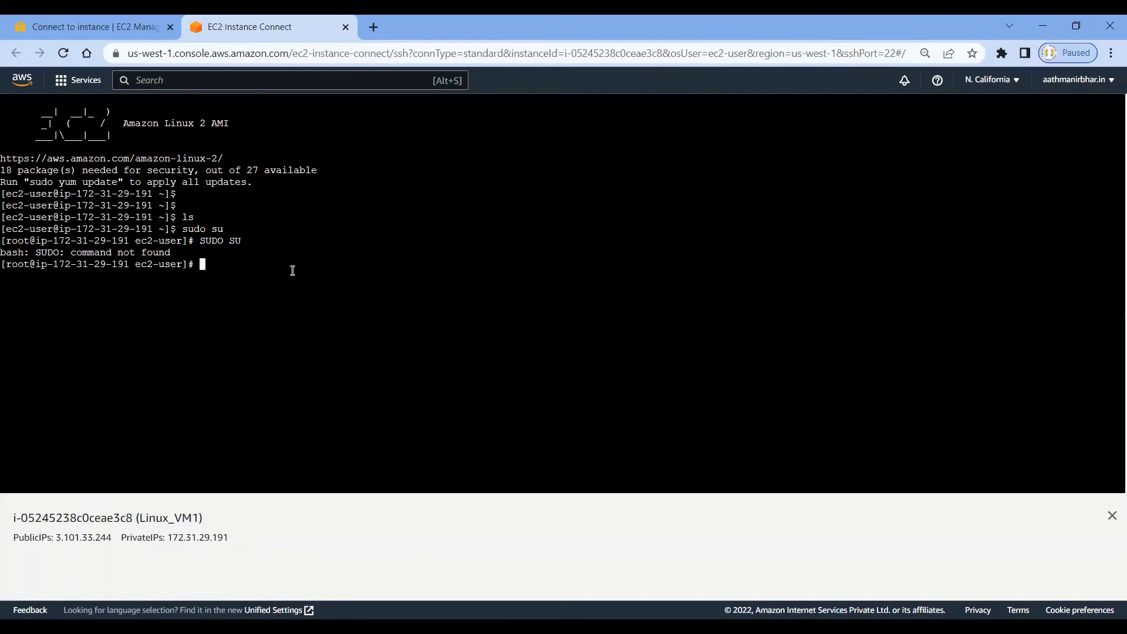
{"action": "type", "text": "Sudo su"}
{"action": "key", "text": "Return"}
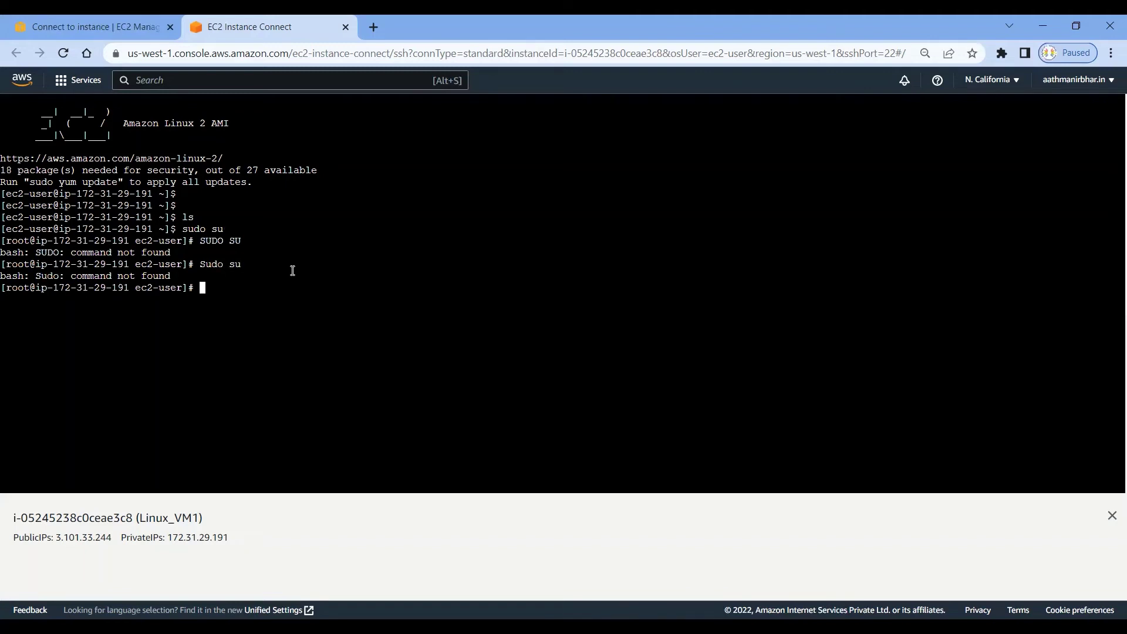
{"action": "key", "text": "Return"}
{"action": "key", "text": "Return"}
{"action": "key", "text": "Return"}
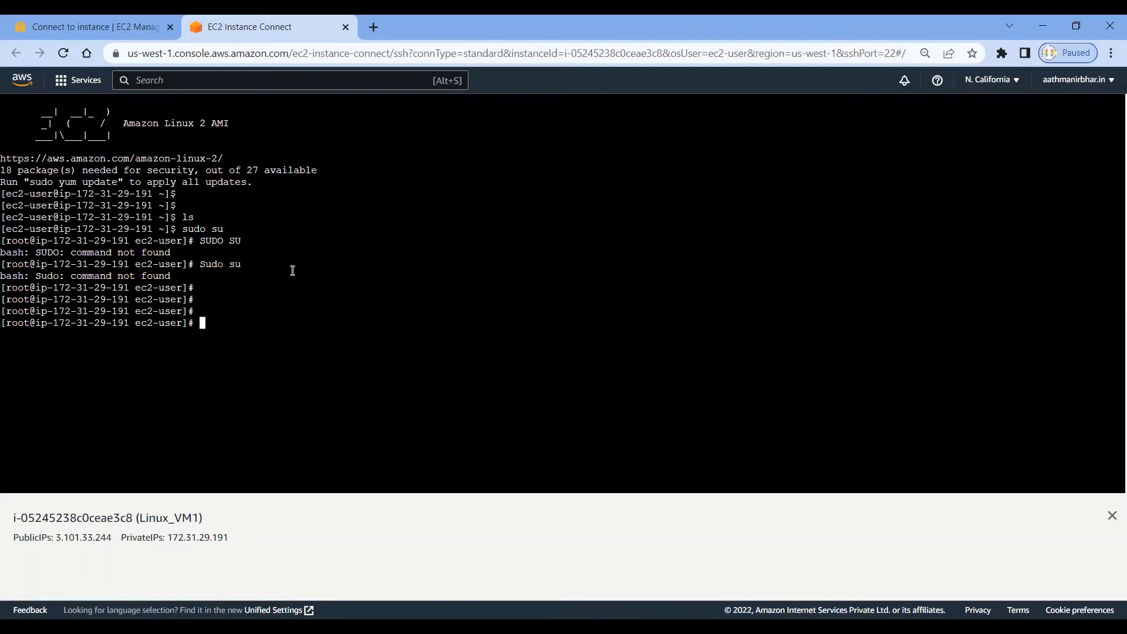
Run lowercase sudo su to get a working root prompt.
{"action": "type", "text": "sudo su"}
{"action": "key", "text": "Return"}
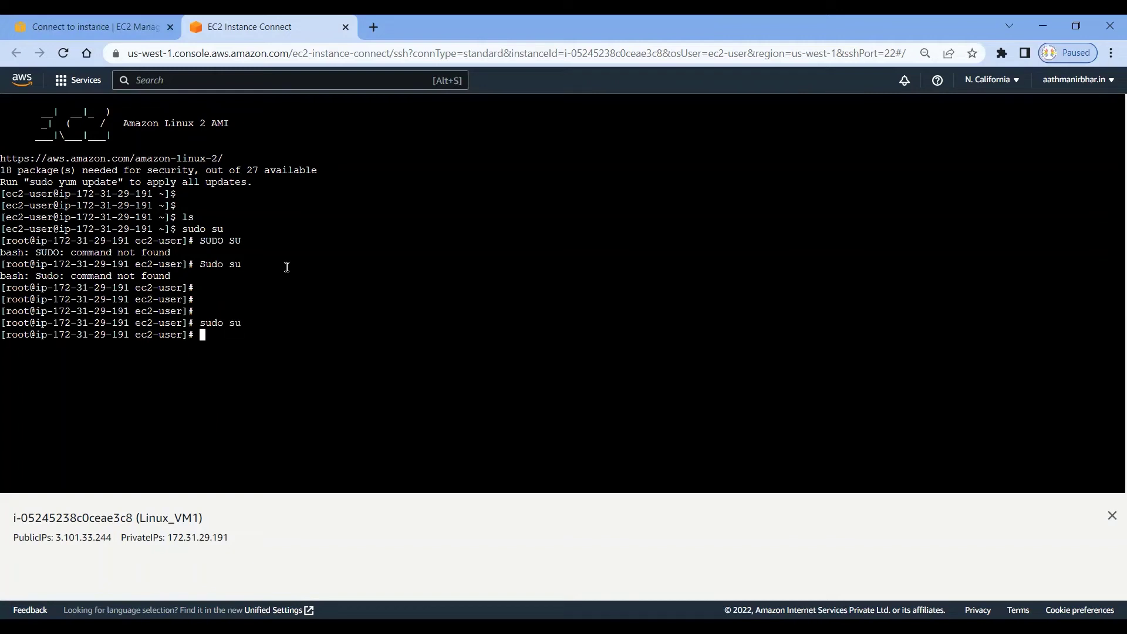
{"action": "key", "text": "Return"}
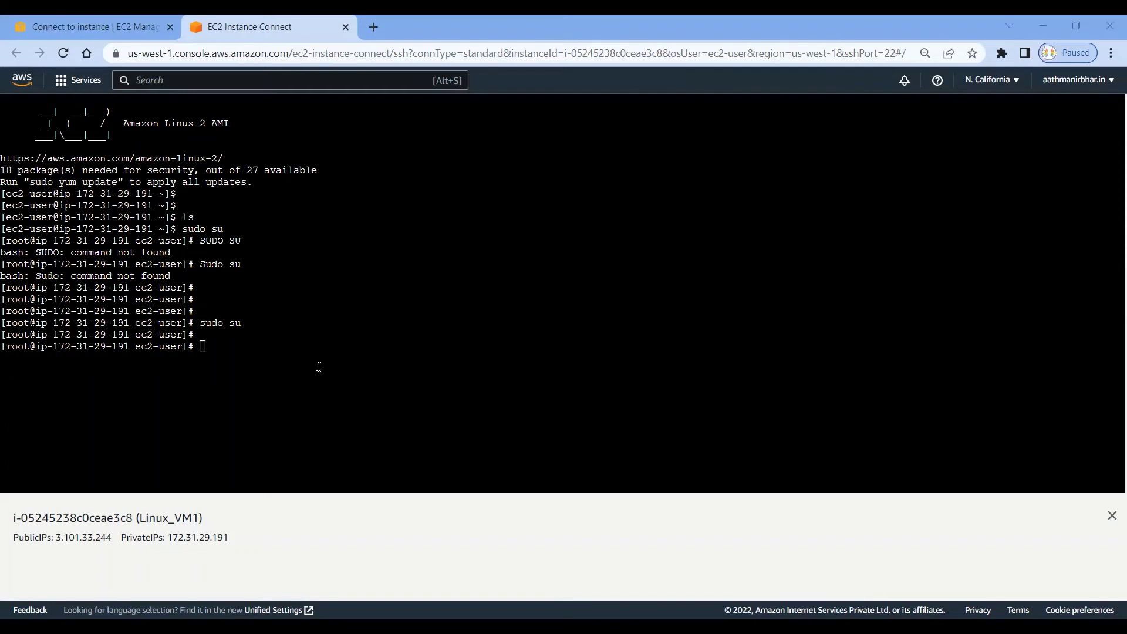
Draft yum -y install httpd, cancel it with Ctrl+C, and copy the command text.
{"action": "left_click", "coordinate": [343, 373]}
{"action": "type", "text": "yum -y install httpd"}
{"action": "left_click_drag", "start_coordinate": [322, 347], "coordinate": [201, 346]}
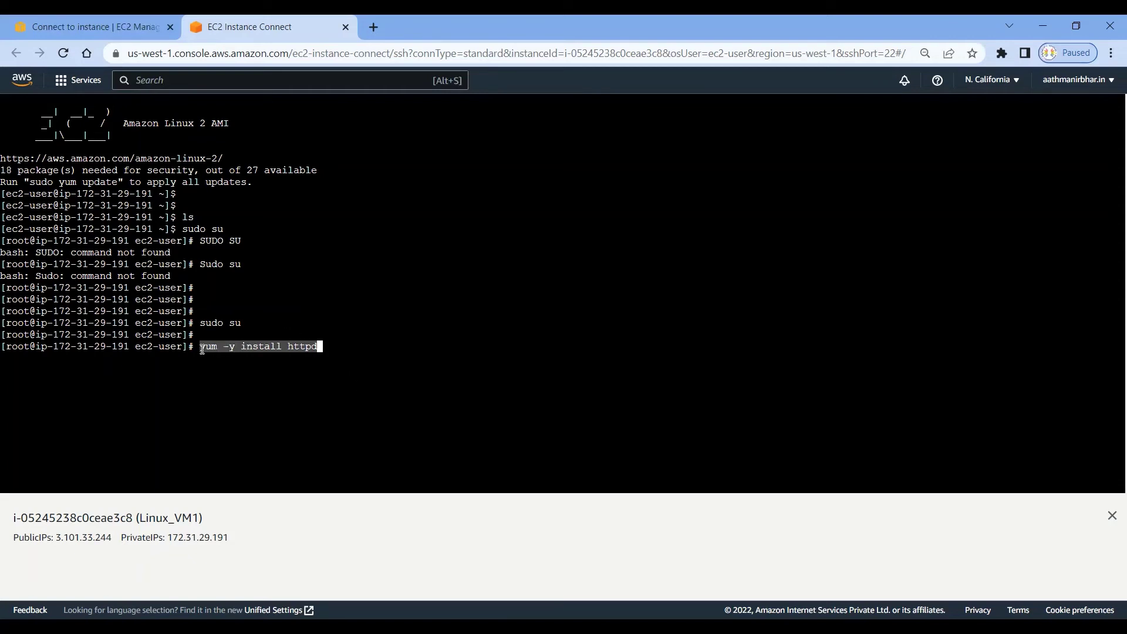
{"action": "key", "text": "ctrl+c"}
{"action": "key", "text": "ctrl+c"}
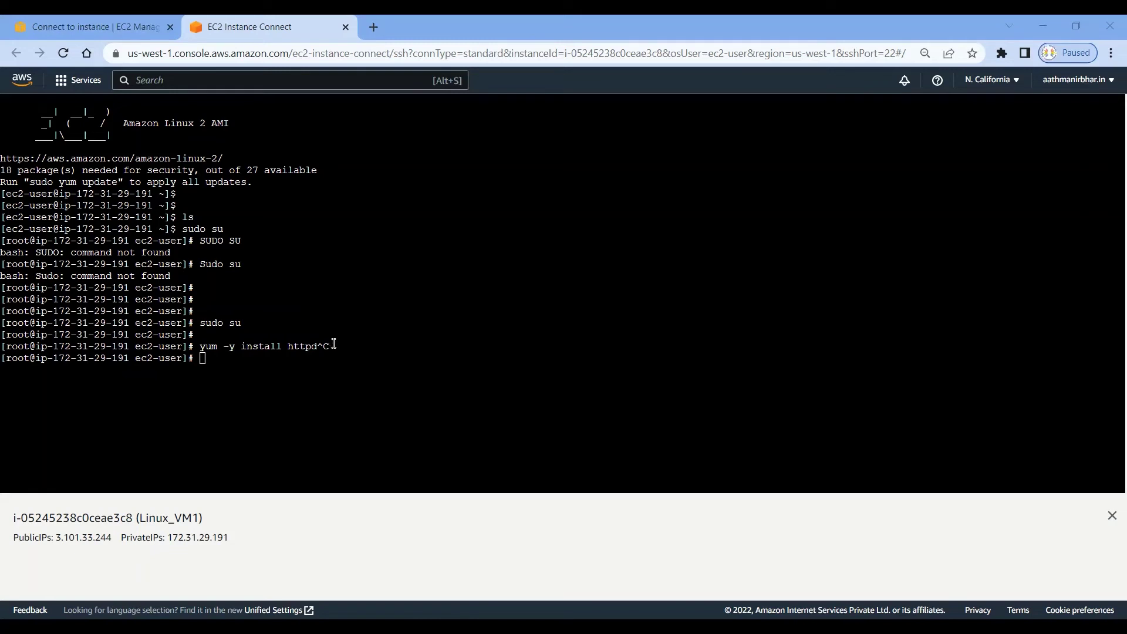
{"action": "left_click_drag", "start_coordinate": [320, 345], "coordinate": [210, 345]}
{"action": "right_click", "coordinate": [209, 345]}
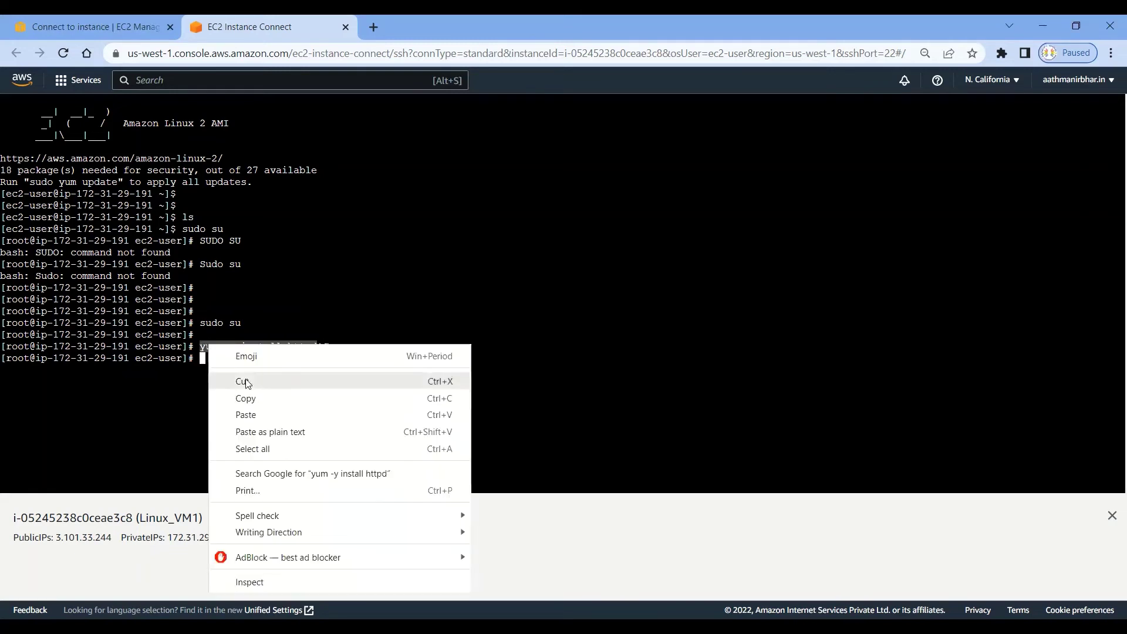
{"action": "left_click", "coordinate": [251, 397]}
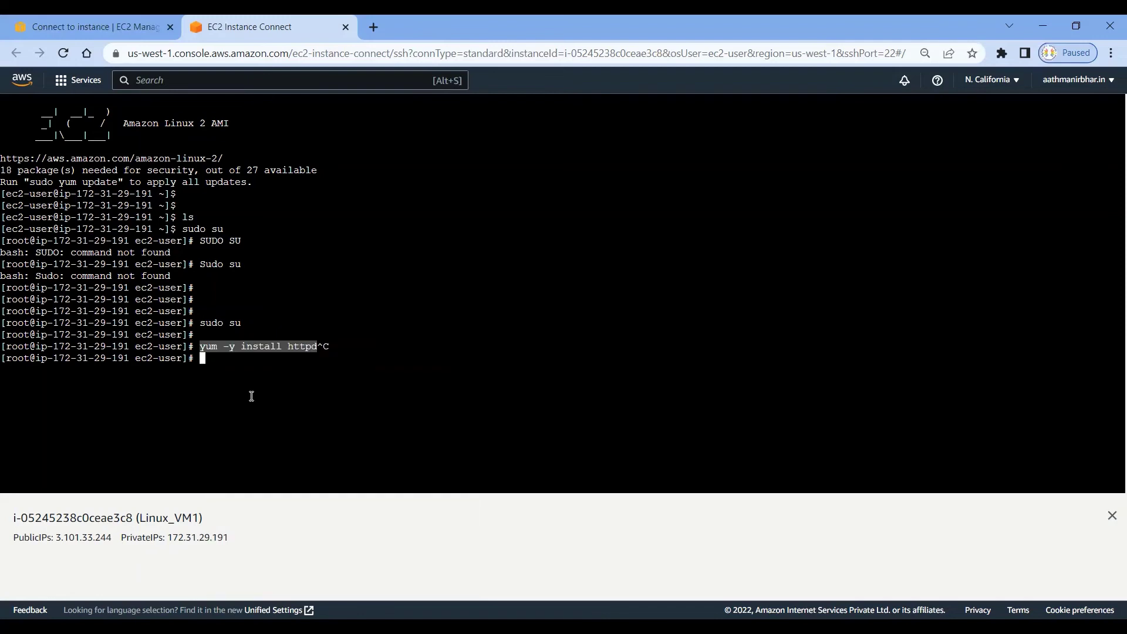
Run yum -y install httpd, installing httpd 2.4.54 and 8 dependencies.
{"action": "key", "text": "alt+Tab"}
{"action": "left_click", "coordinate": [289, 369]}
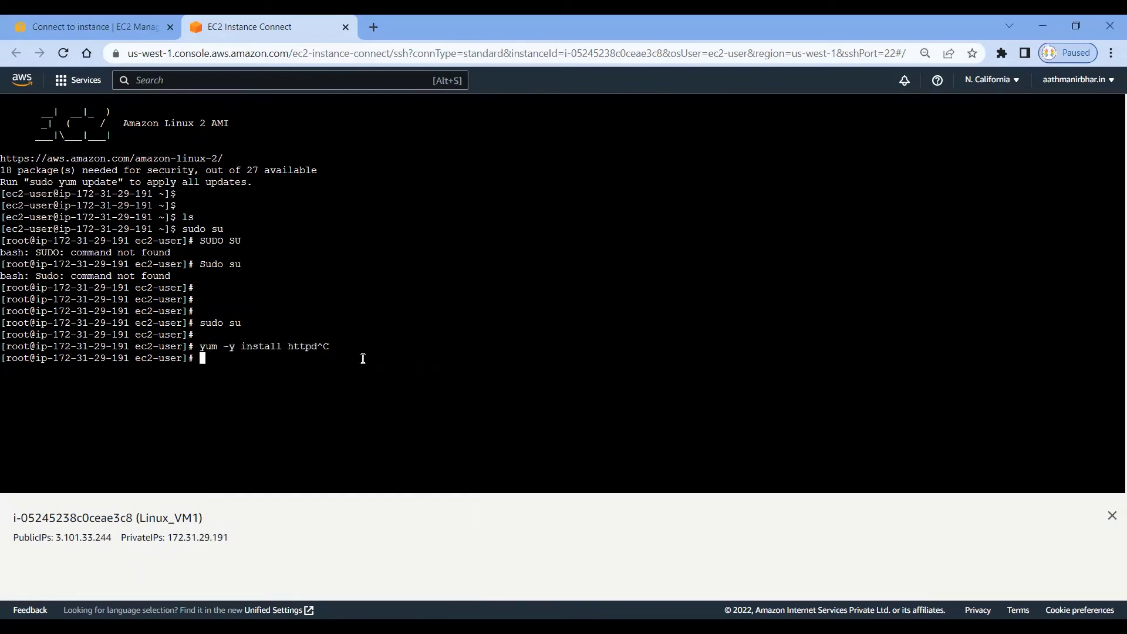
{"action": "key", "text": "alt+Tab"}
{"action": "left_click", "coordinate": [318, 357]}
{"action": "type", "text": "yum -y install httpd"}
{"action": "key", "text": "Return"}
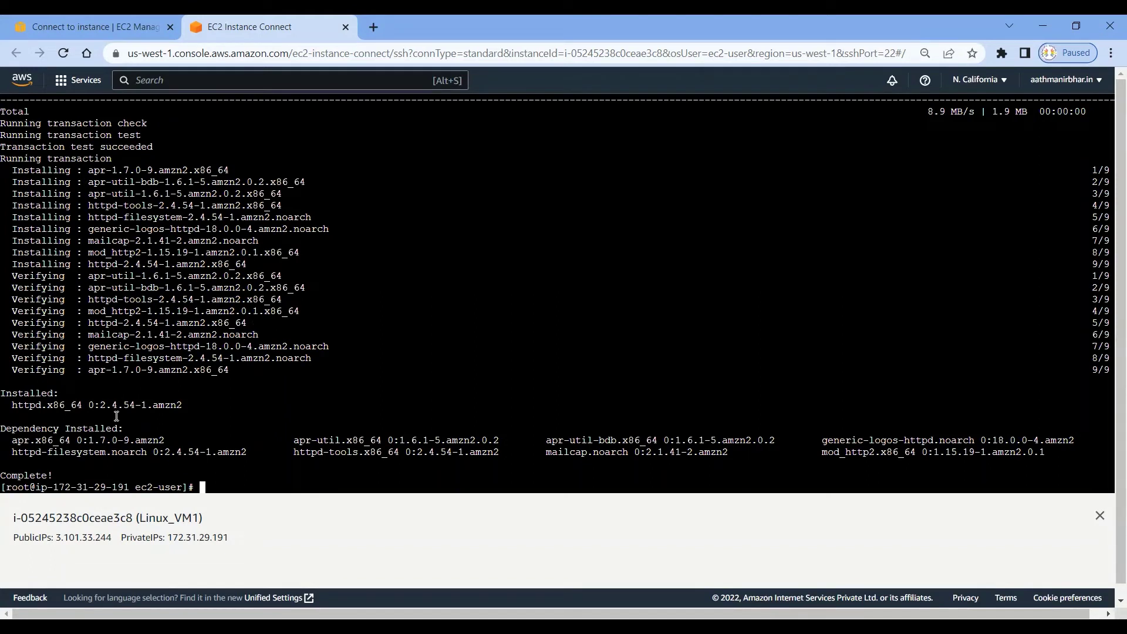
{"action": "left_click_drag", "start_coordinate": [76, 392], "coordinate": [6, 393]}
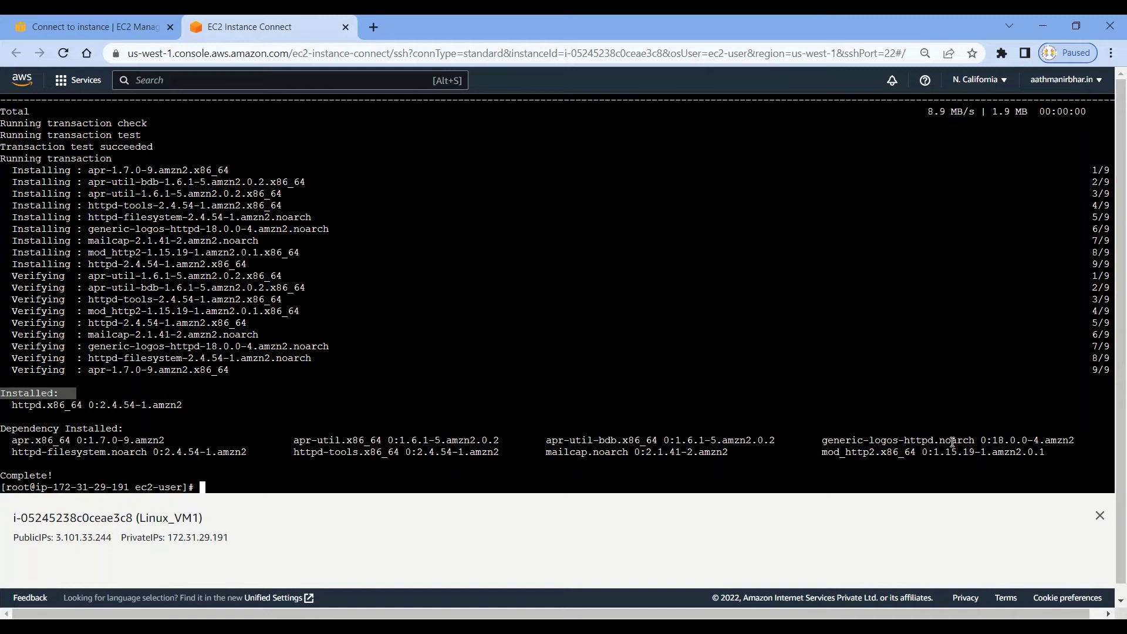
{"action": "left_click_drag", "start_coordinate": [65, 476], "coordinate": [2, 476]}
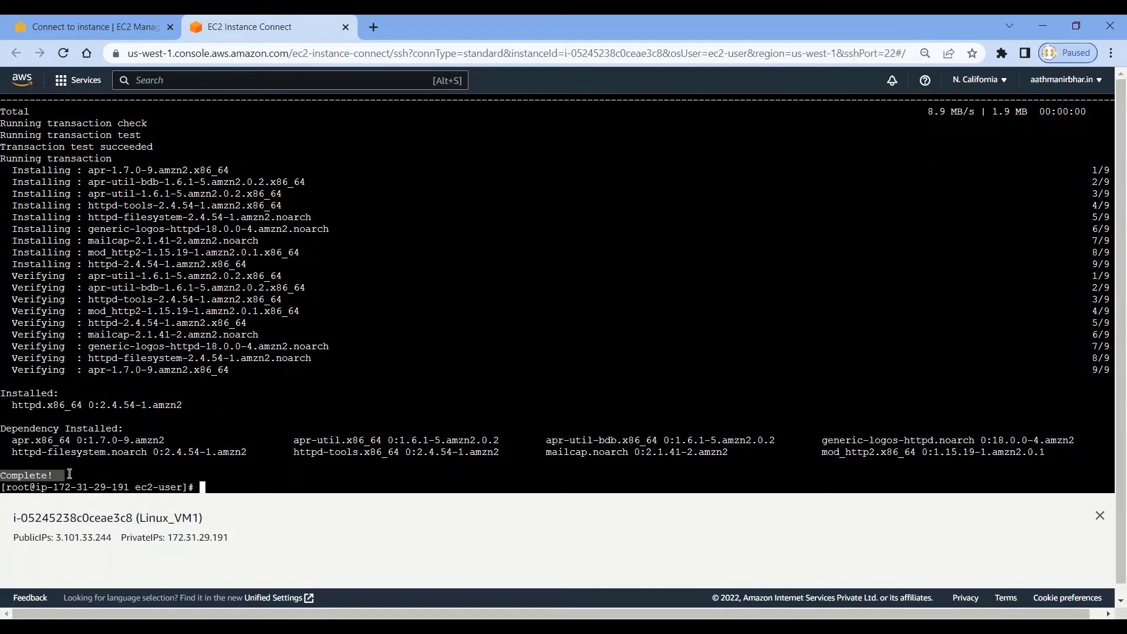
{"action": "left_click", "coordinate": [231, 487]}
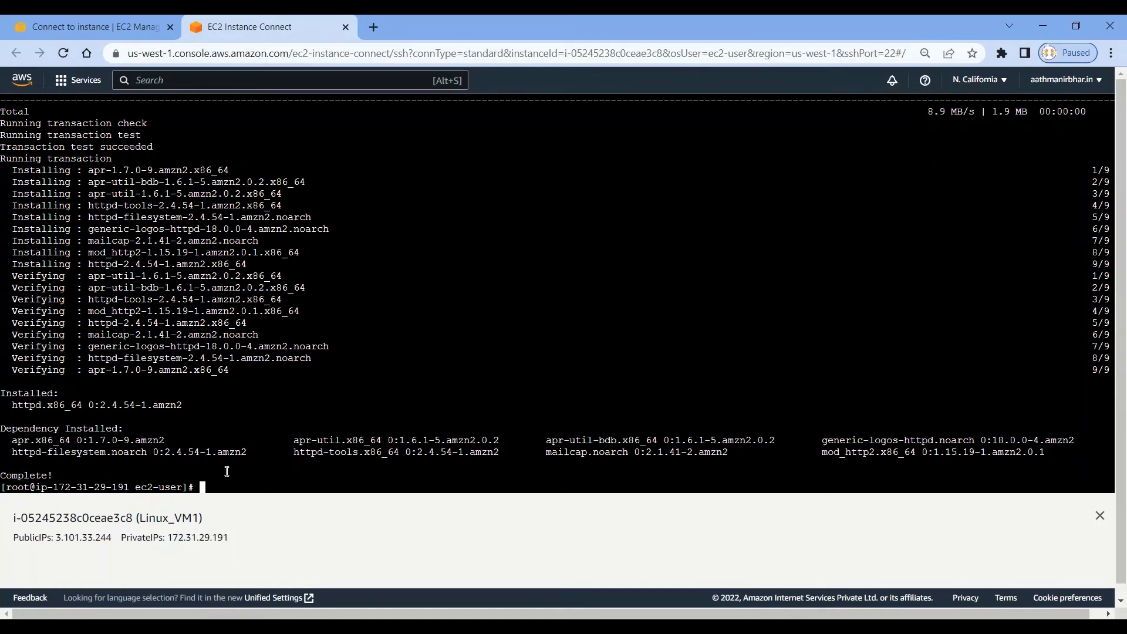
{"action": "key", "text": "Return"}
{"action": "key", "text": "Return"}
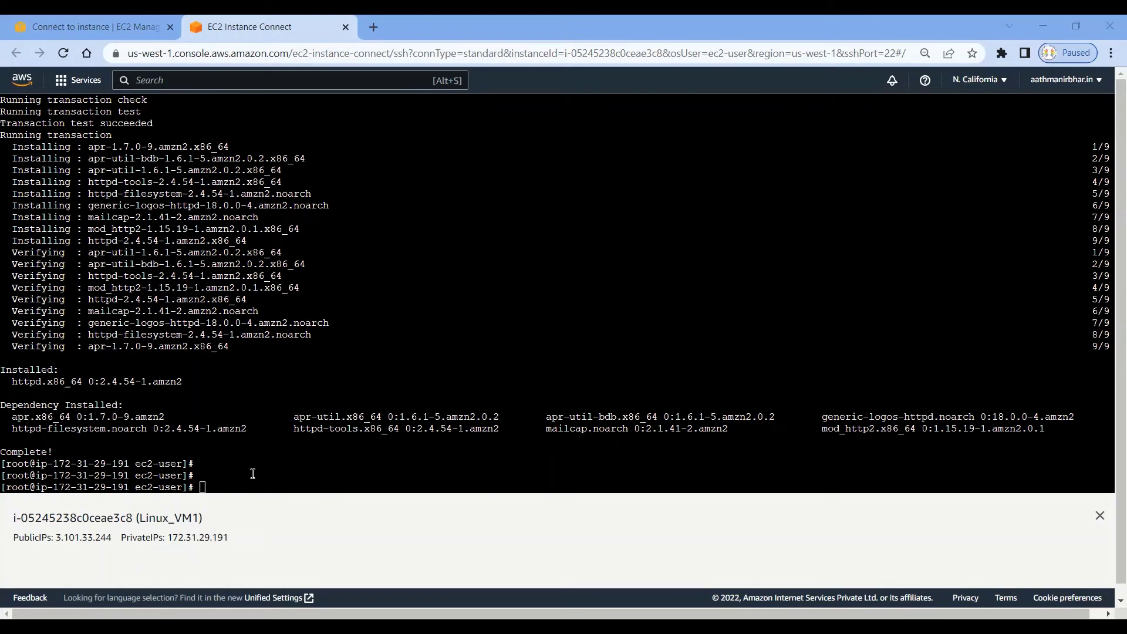
Start the web server with sudo service httpd start.
{"action": "type", "text": "sudo"}
{"action": "left_click_drag", "start_coordinate": [135, 487], "coordinate": [183, 486]}
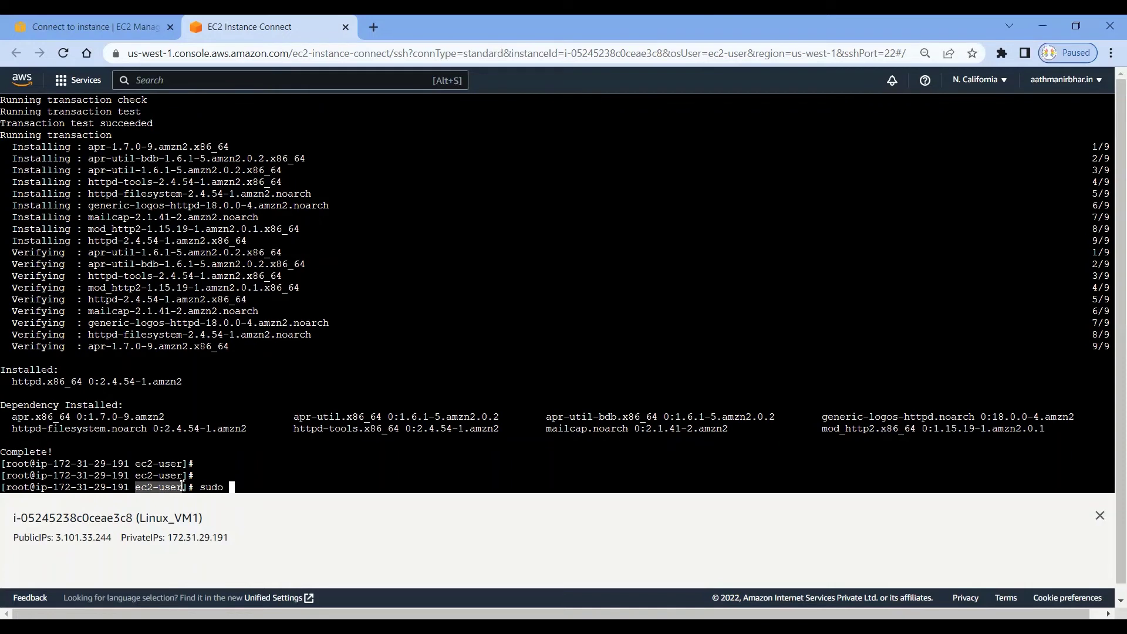
{"action": "left_click", "coordinate": [248, 487]}
{"action": "type", "text": "service httpd "}
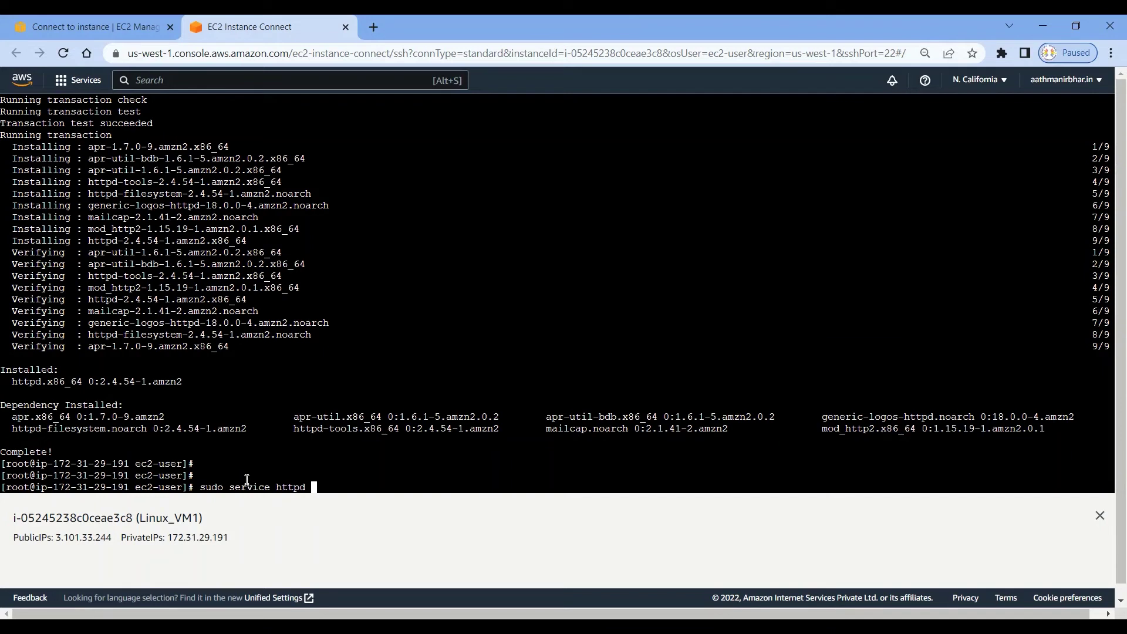
{"action": "type", "text": "start"}
{"action": "key", "text": "Return"}
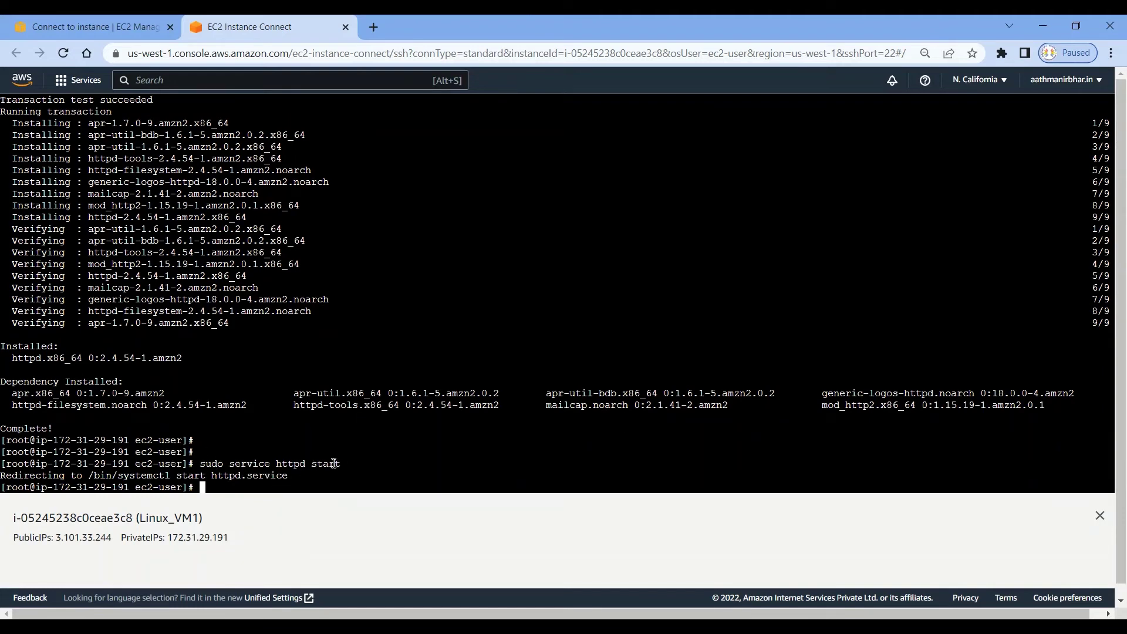
Enter sudo systemctl start httpd on a fresh prompt.
{"action": "left_click_drag", "start_coordinate": [311, 464], "coordinate": [271, 463]}
{"action": "key", "text": "Return"}
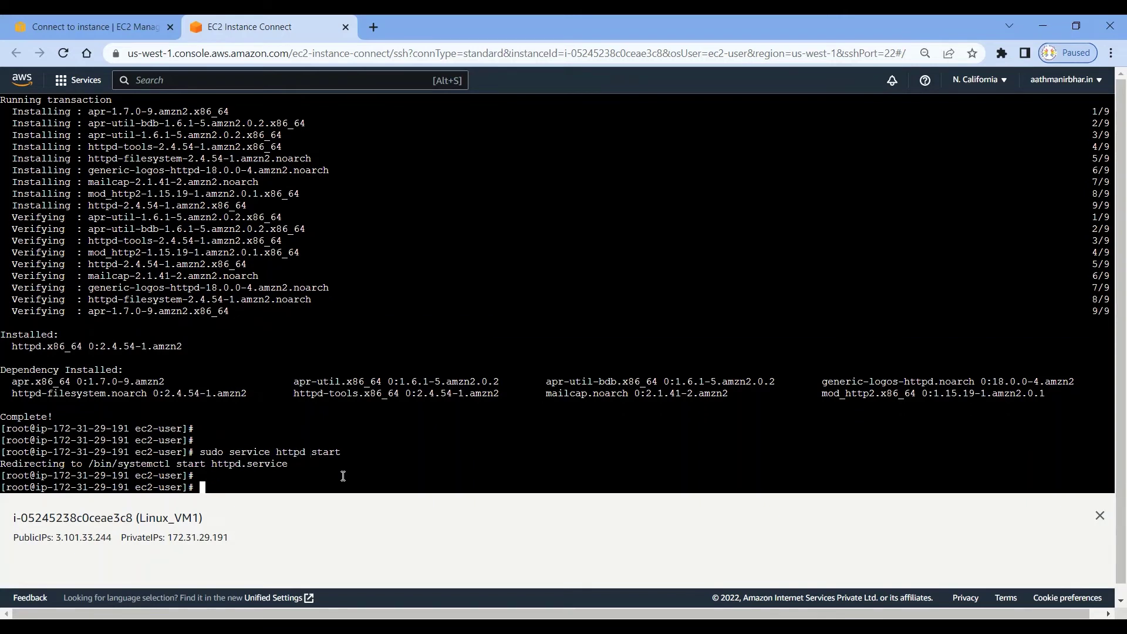
{"action": "type", "text": "sudo systemctl start httpd"}
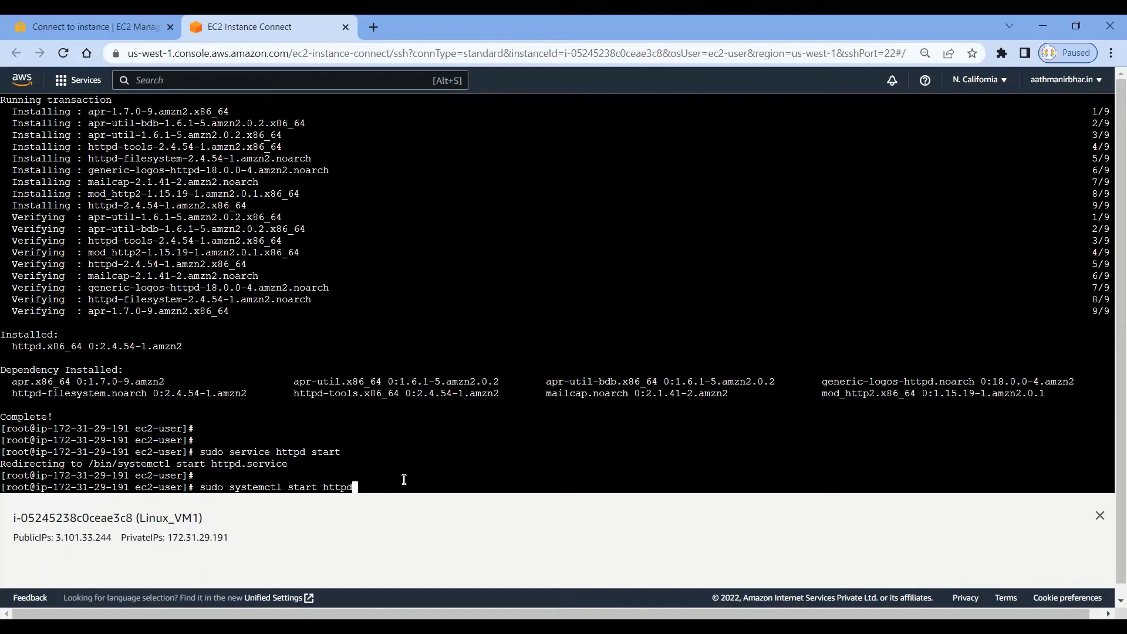
Run sudo systemctl start httpd so the web server is running.
{"action": "key", "text": "Return"}
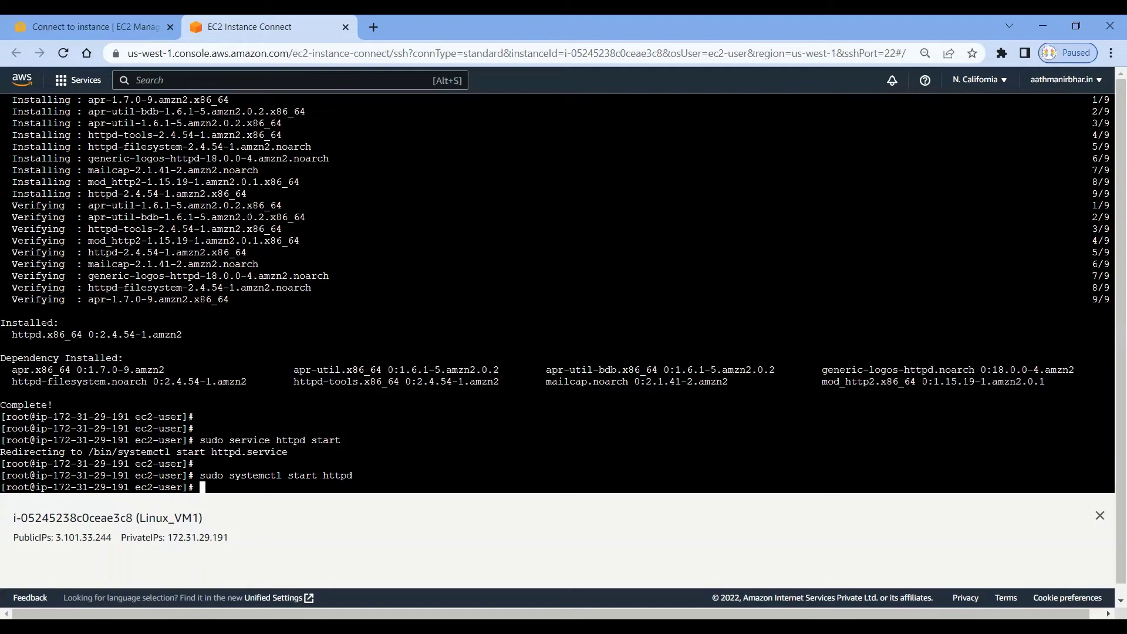
{"action": "key", "text": "Return"}
{"action": "key", "text": "Return"}
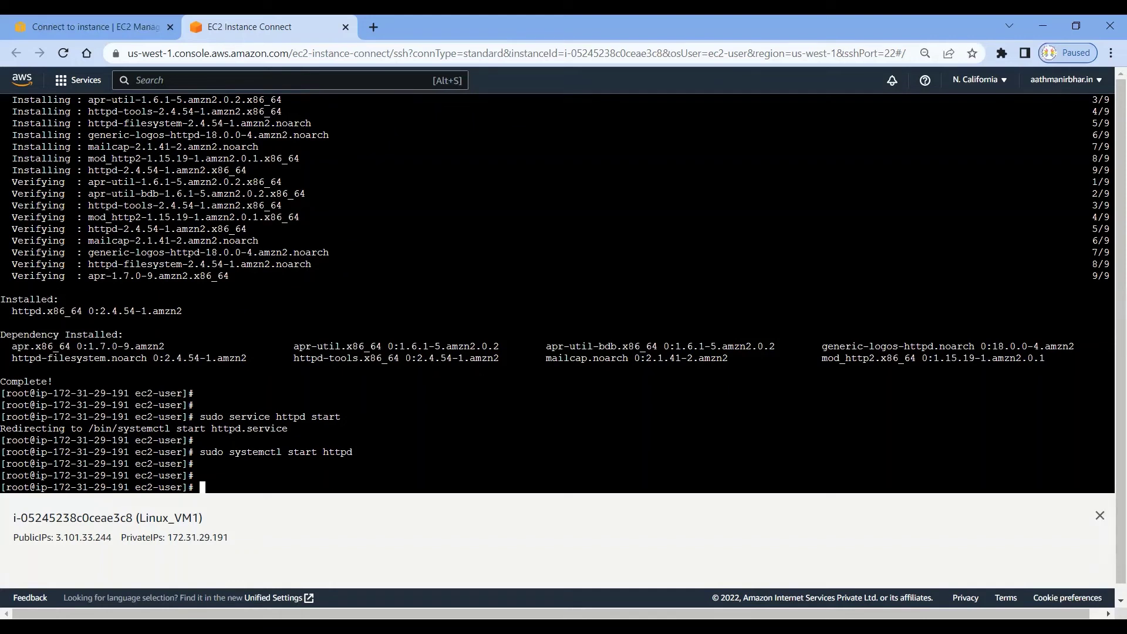
Change into /var/www/html and copy the cd /var/www/html command text.
{"action": "type", "text": "cd /"}
{"action": "left_click", "coordinate": [260, 482]}
{"action": "type", "text": "var/www/html"}
{"action": "key", "text": "Return"}
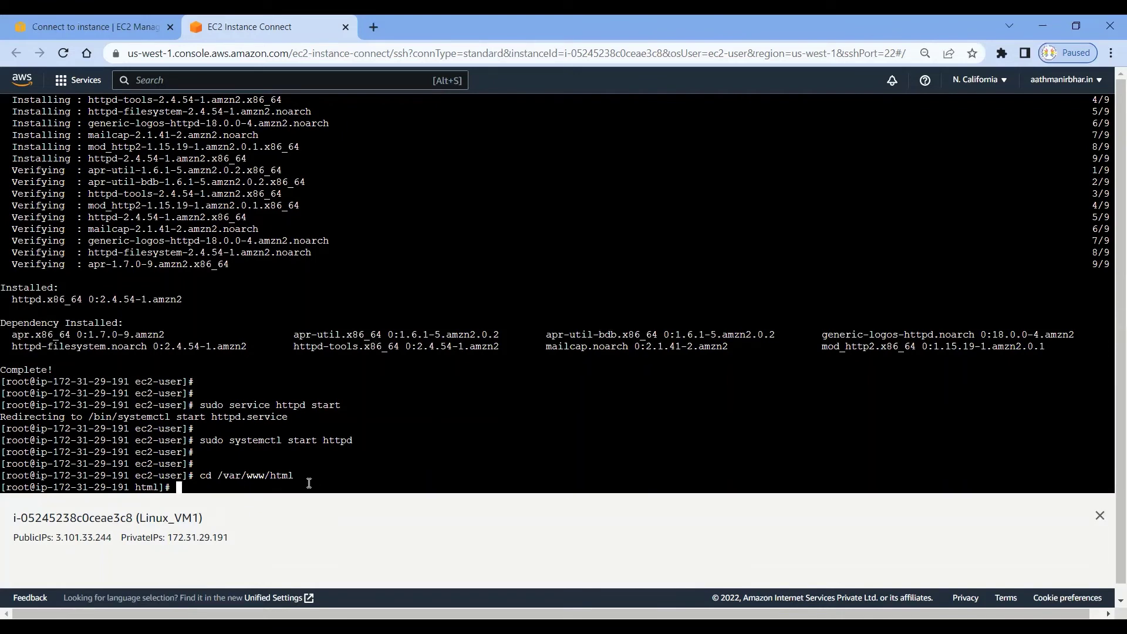
{"action": "left_click_drag", "start_coordinate": [302, 475], "coordinate": [200, 477]}
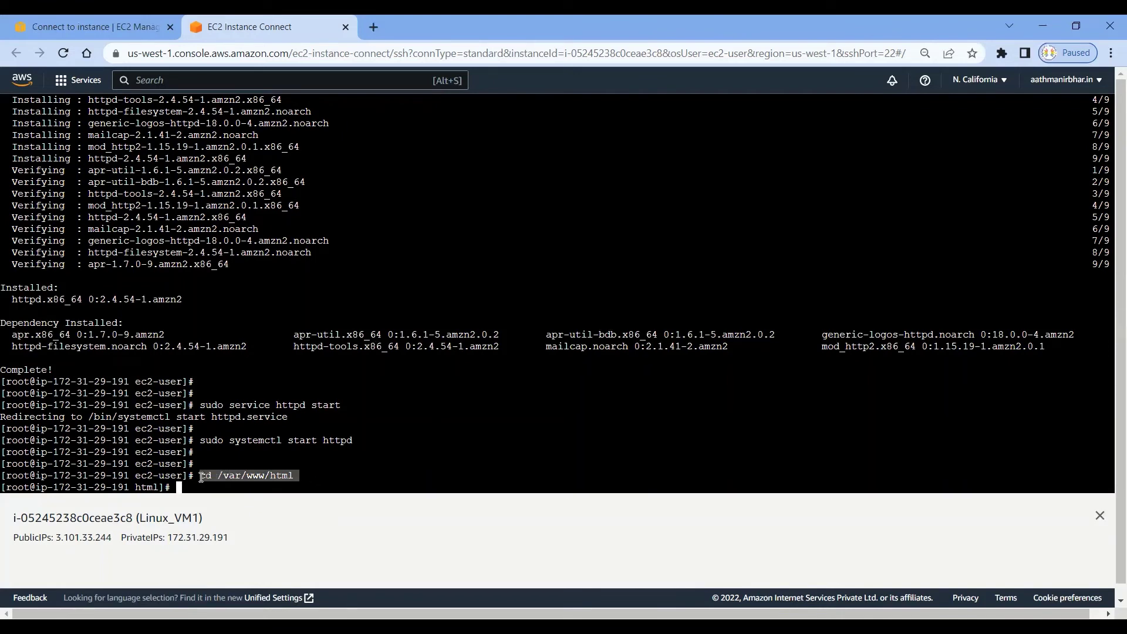
{"action": "right_click", "coordinate": [229, 476]}
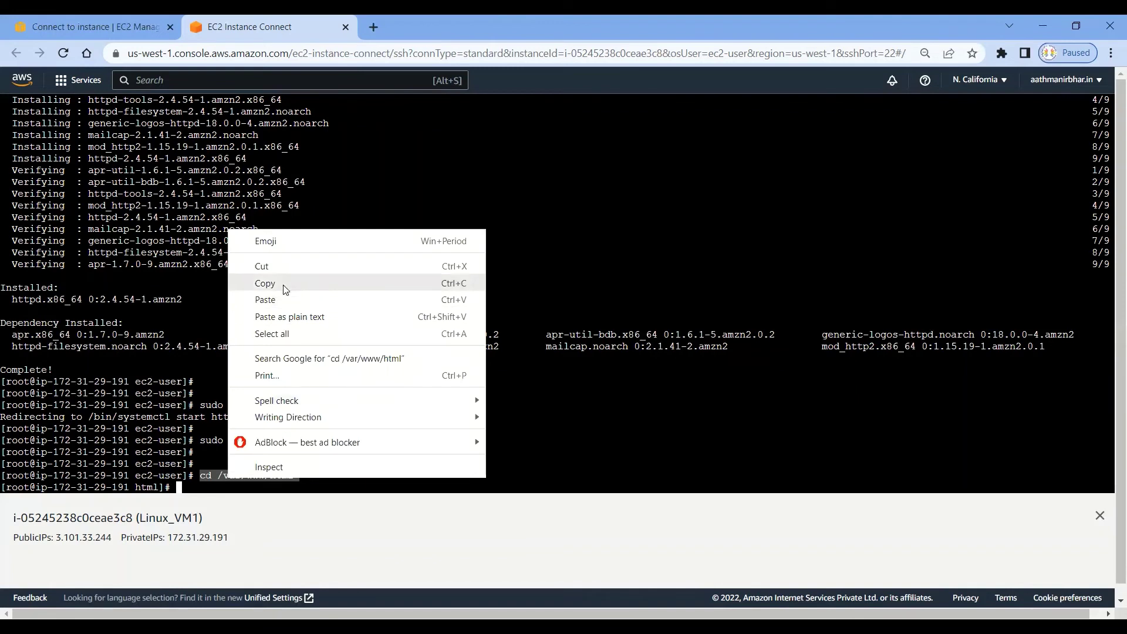
{"action": "left_click", "coordinate": [283, 285]}
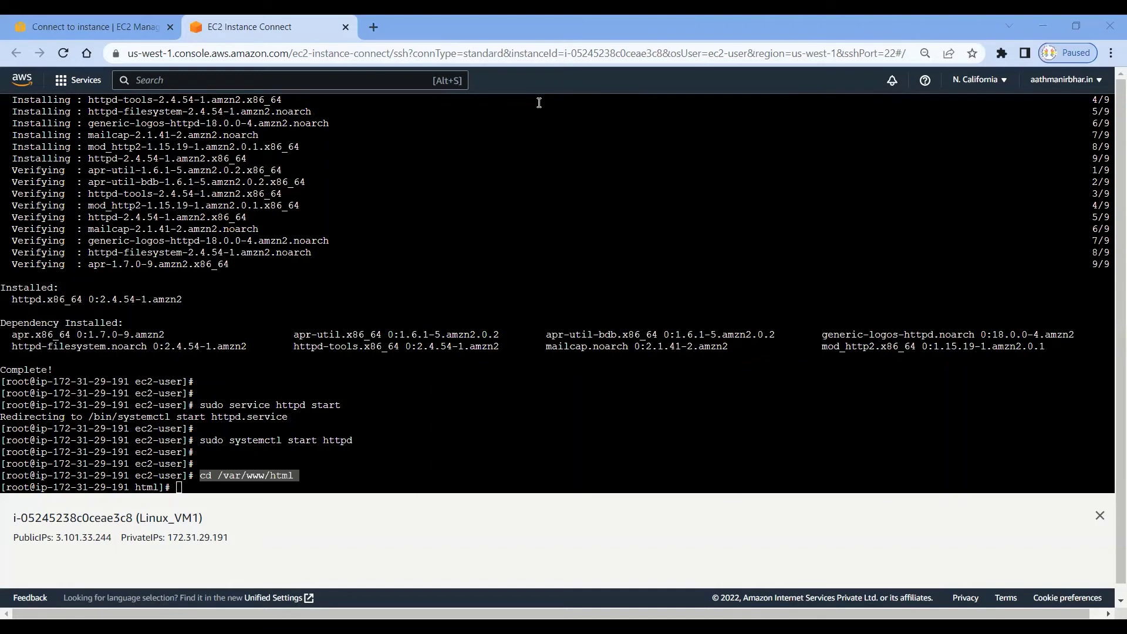
{"action": "left_click", "coordinate": [332, 479]}
{"action": "key", "text": "Return"}
{"action": "key", "text": "Return"}
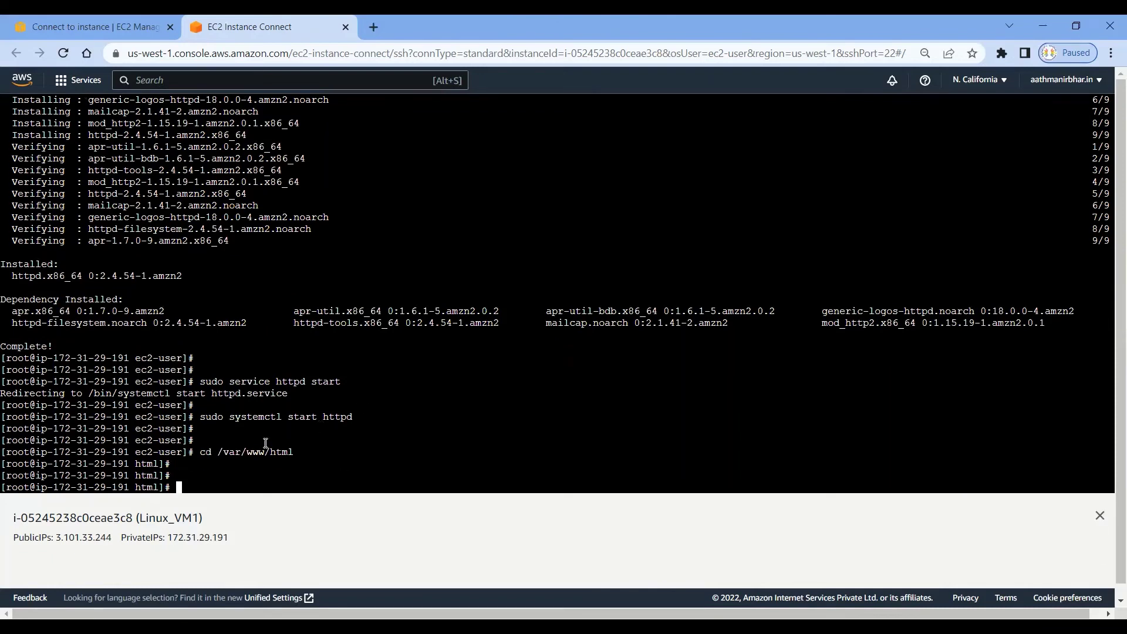
{"action": "left_click_drag", "start_coordinate": [165, 487], "coordinate": [134, 488]}
{"action": "left_click_drag", "start_coordinate": [183, 416], "coordinate": [142, 417]}
Open a new empty index.html in /var/www/html with vi index.html.
{"action": "left_click", "coordinate": [227, 479]}
{"action": "type", "text": "vi"}
{"action": "type", "text": "index.html"}
{"action": "key", "text": "Return"}
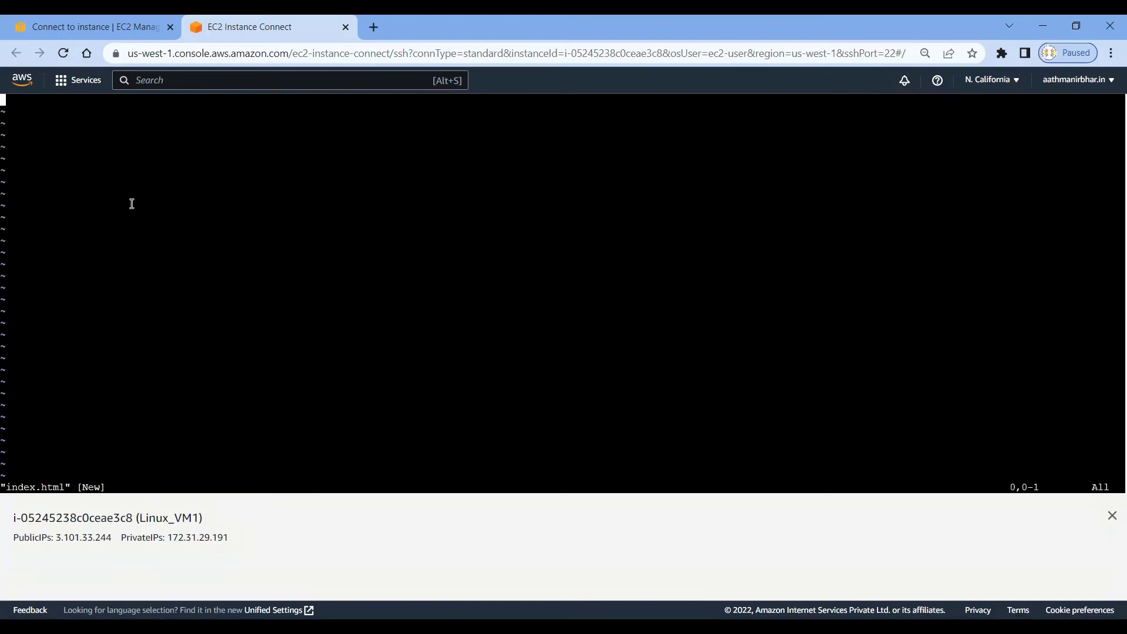
Paste the orange-background page with two centered h1 headings into index.html and save with :wq.
{"action": "right_click", "coordinate": [115, 164]}
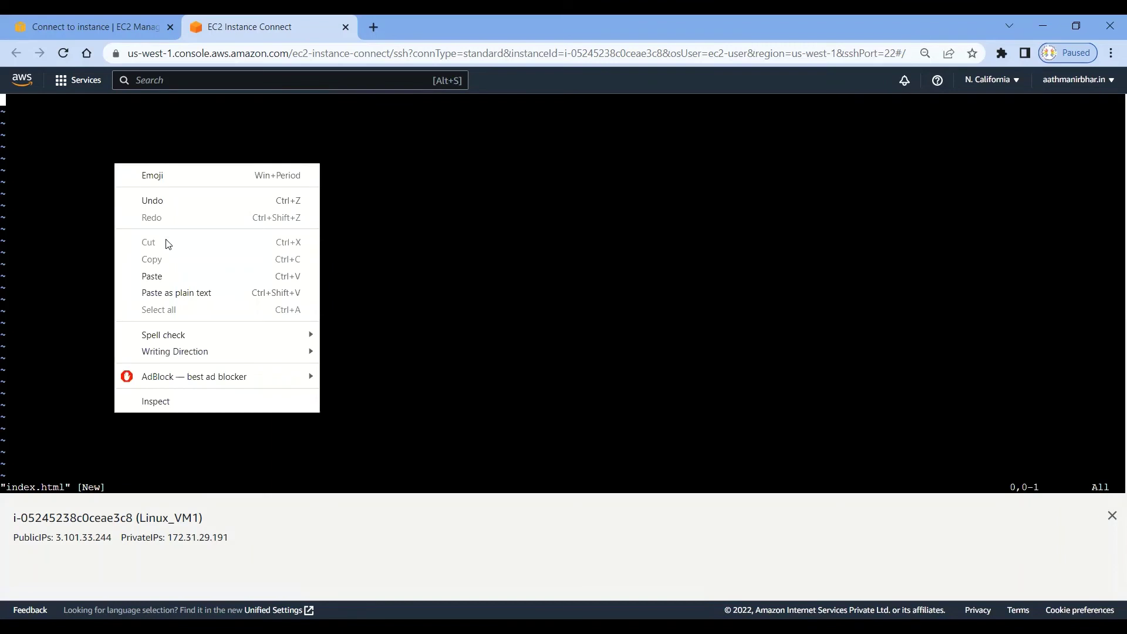
{"action": "left_click", "coordinate": [165, 277]}
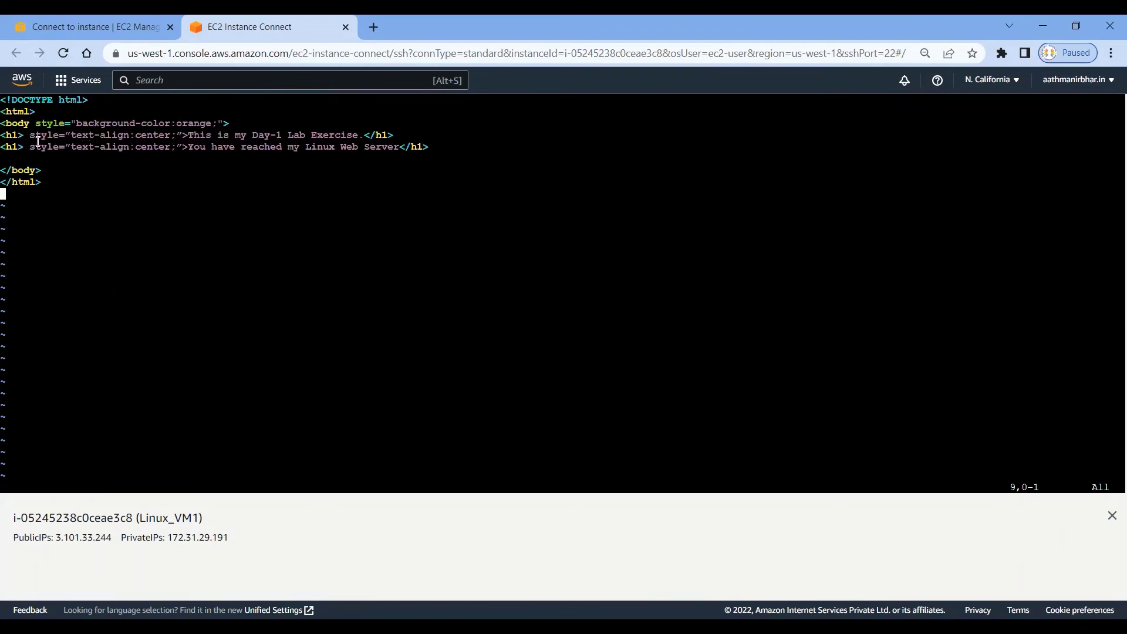
{"action": "left_click_drag", "start_coordinate": [235, 123], "coordinate": [81, 119]}
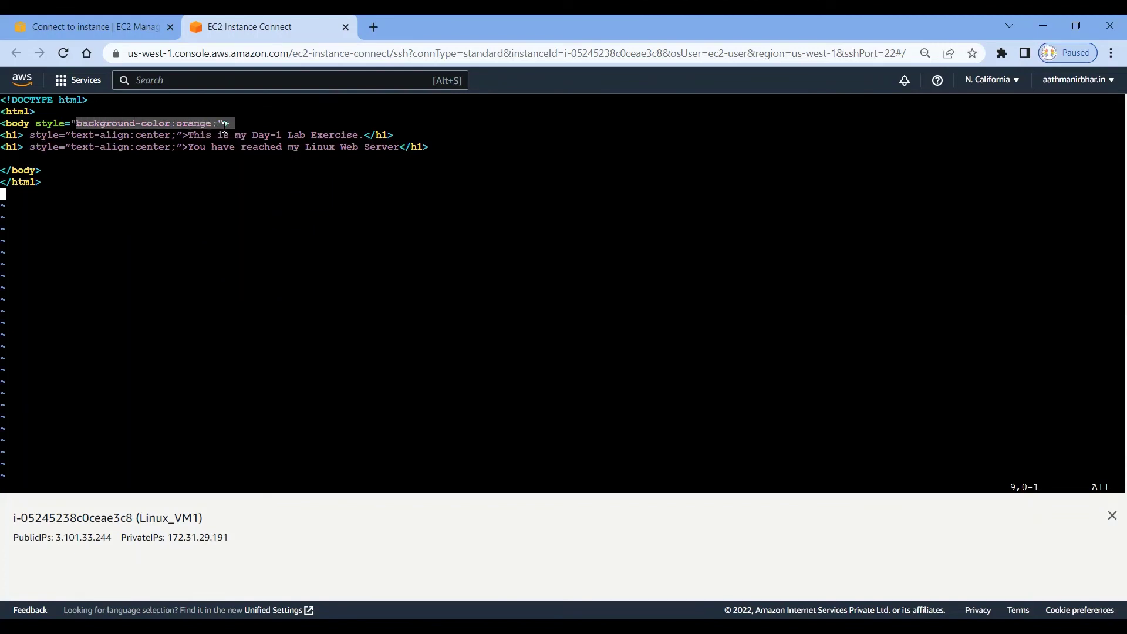
{"action": "left_click", "coordinate": [73, 133]}
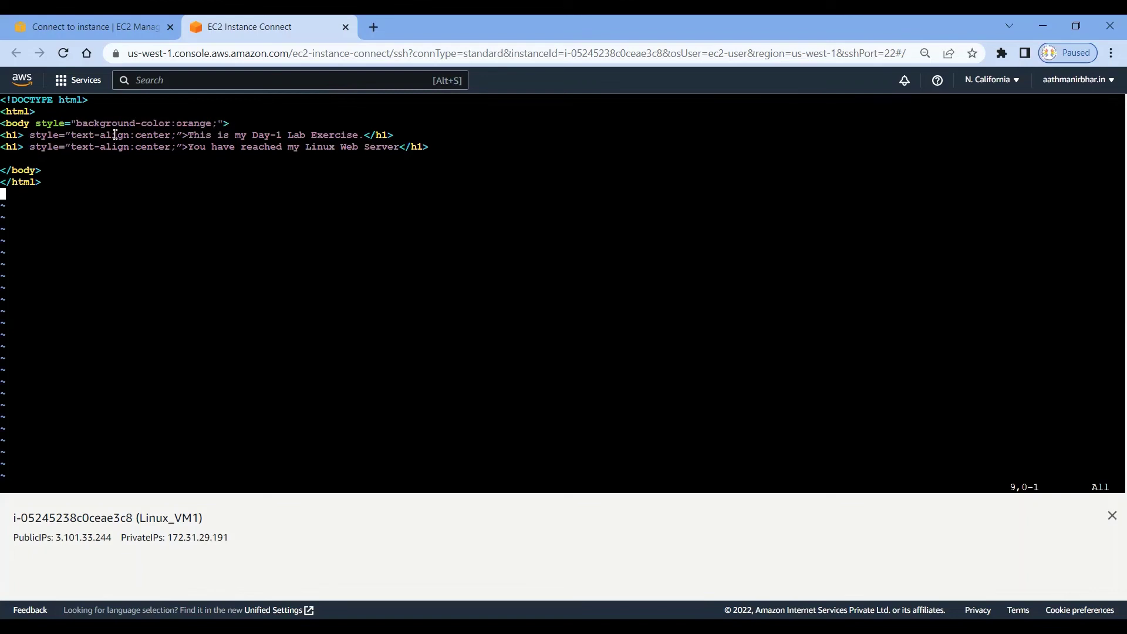
{"action": "left_click_drag", "start_coordinate": [186, 134], "coordinate": [359, 130]}
{"action": "left_click", "coordinate": [187, 164]}
{"action": "left_click_drag", "start_coordinate": [189, 146], "coordinate": [382, 147]}
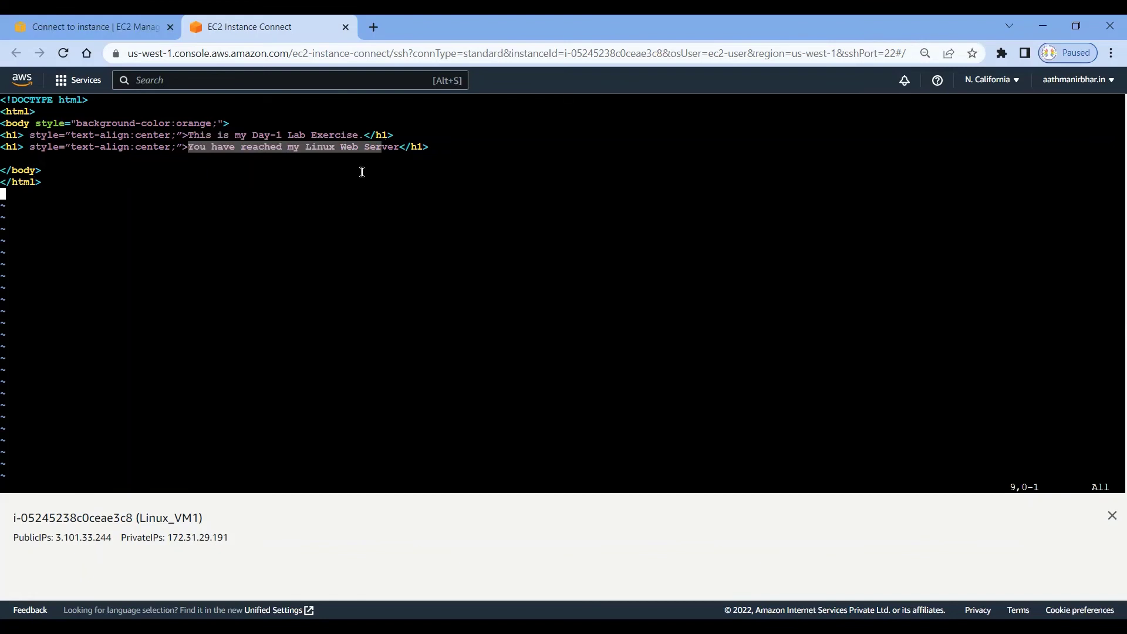
{"action": "left_click", "coordinate": [266, 185]}
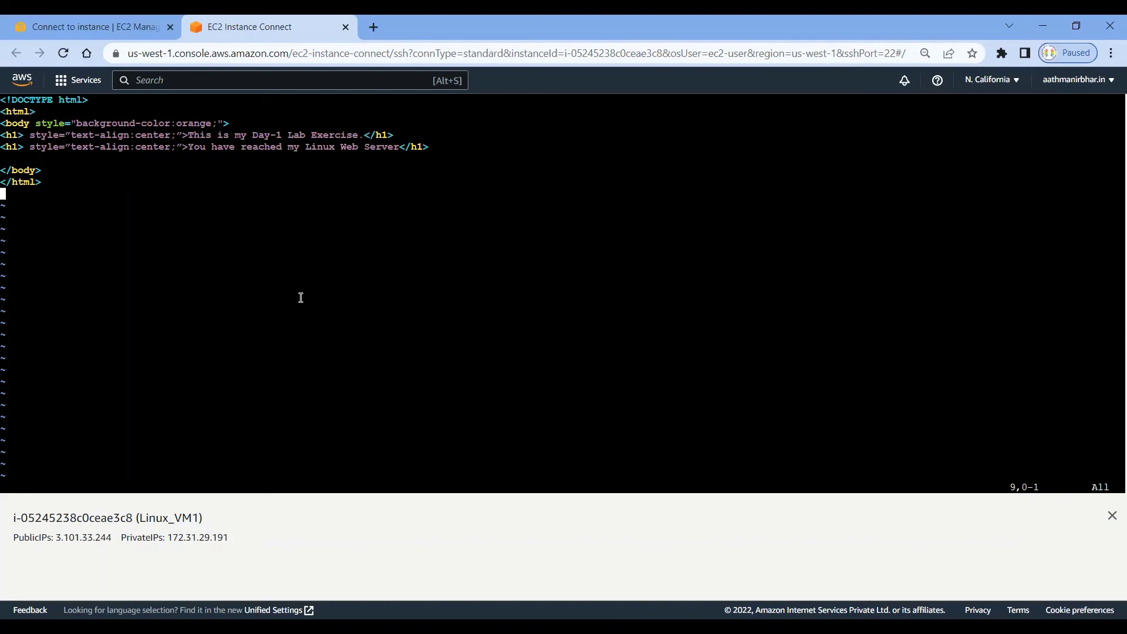
{"action": "type", "text": ":wq"}
{"action": "key", "text": "Return"}
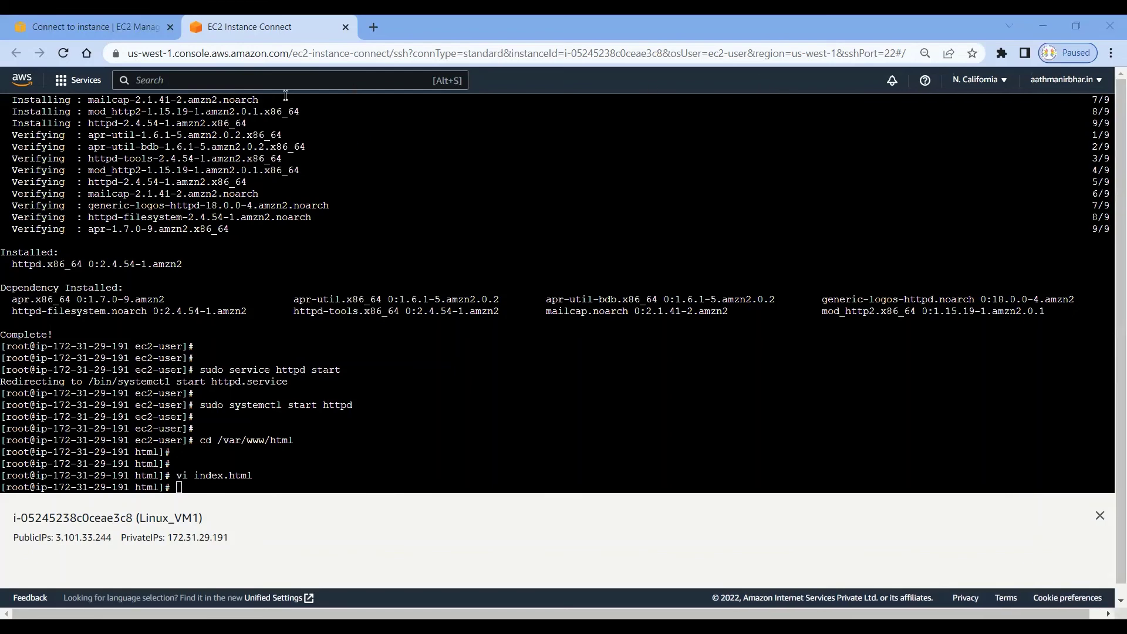
Select Linux_VM1 in Instances and copy its public IPv4 address 3.101.33.244.
{"action": "left_click", "coordinate": [105, 23]}
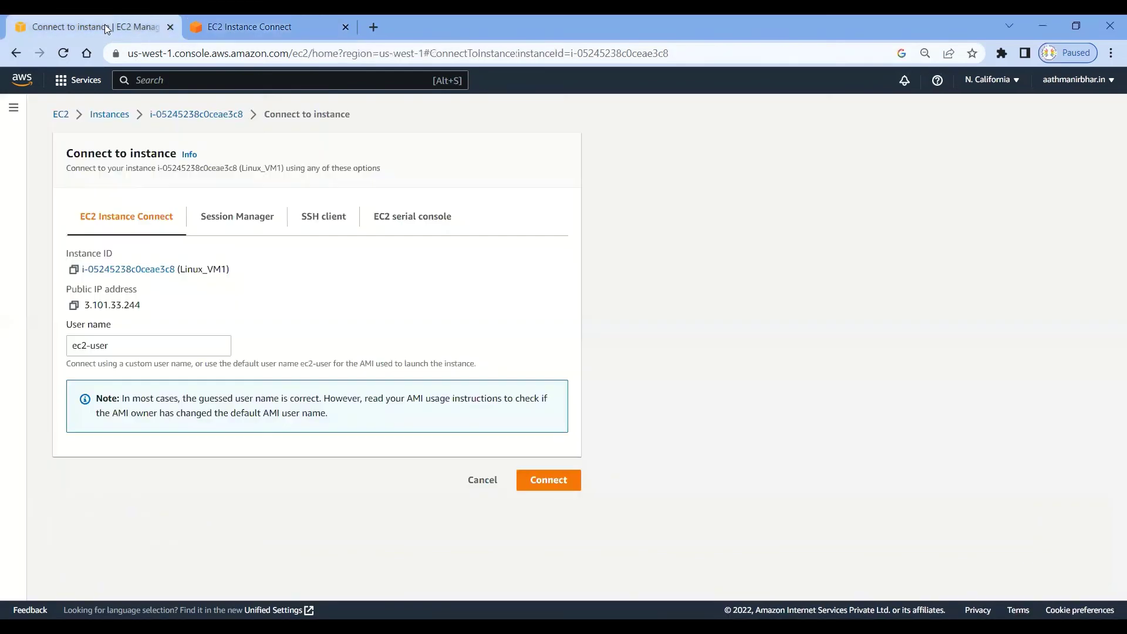
{"action": "left_click", "coordinate": [103, 116]}
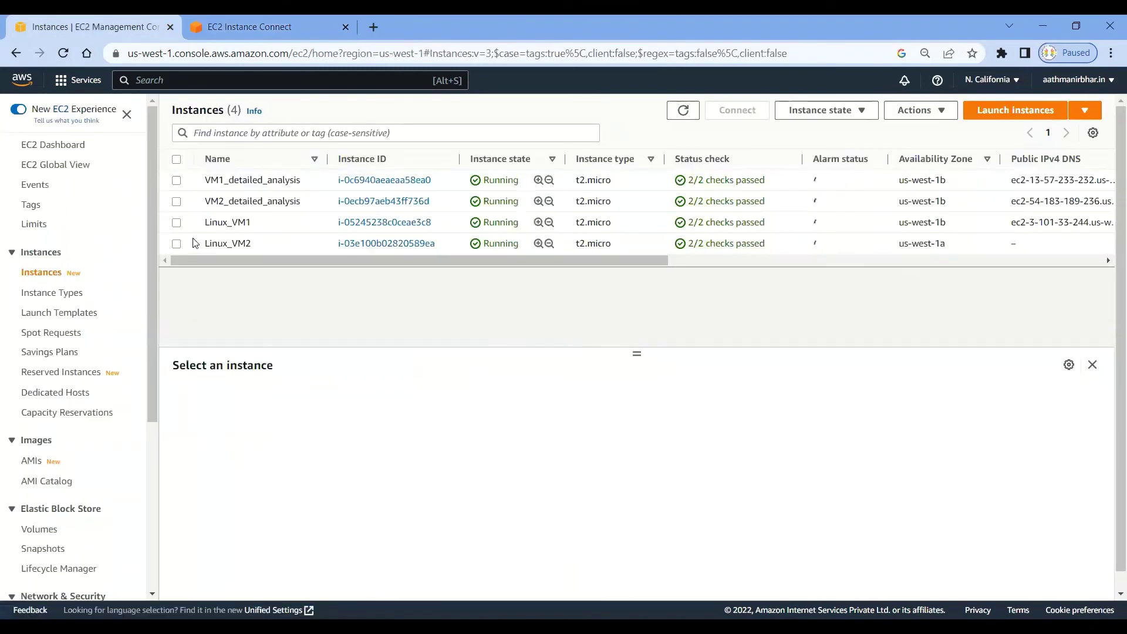
{"action": "left_click", "coordinate": [176, 223]}
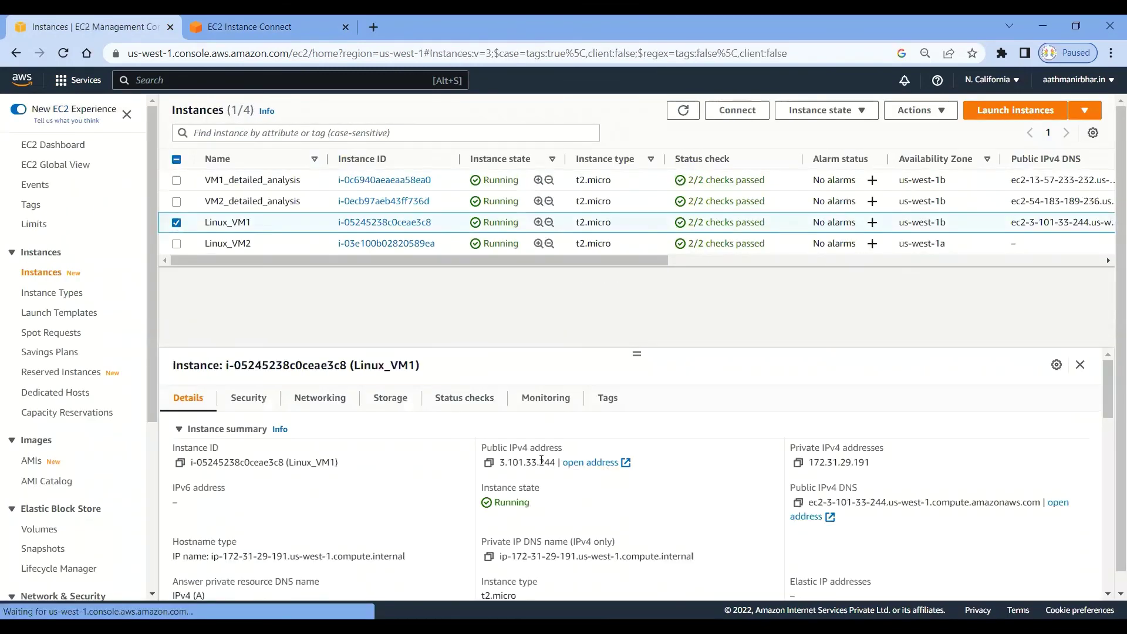
{"action": "left_click", "coordinate": [488, 463]}
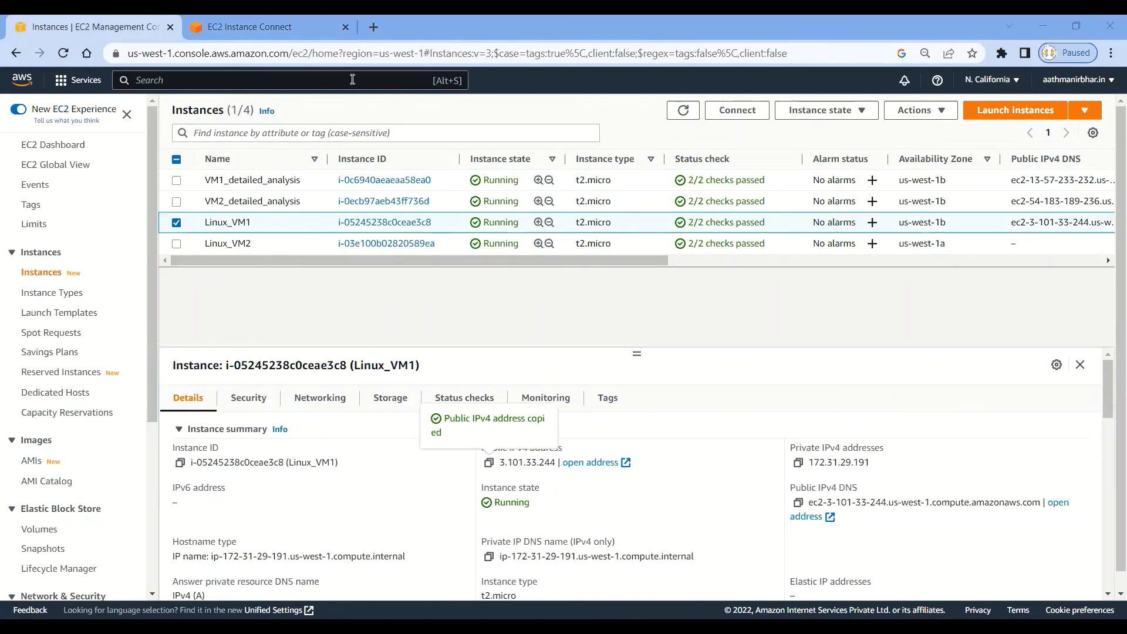
Load 3.101.33.244 in a new Chrome tab to see the orange page, then return to EC2 Instances.
{"action": "key", "text": "ctrl+t"}
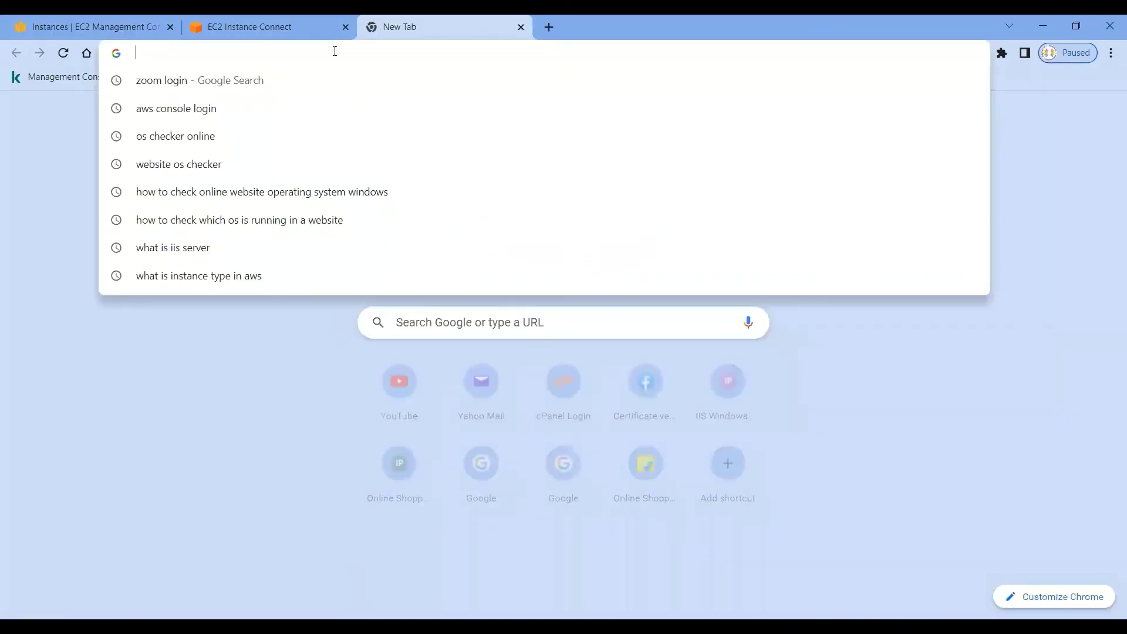
{"action": "key", "text": "ctrl+v"}
{"action": "key", "text": "Return"}
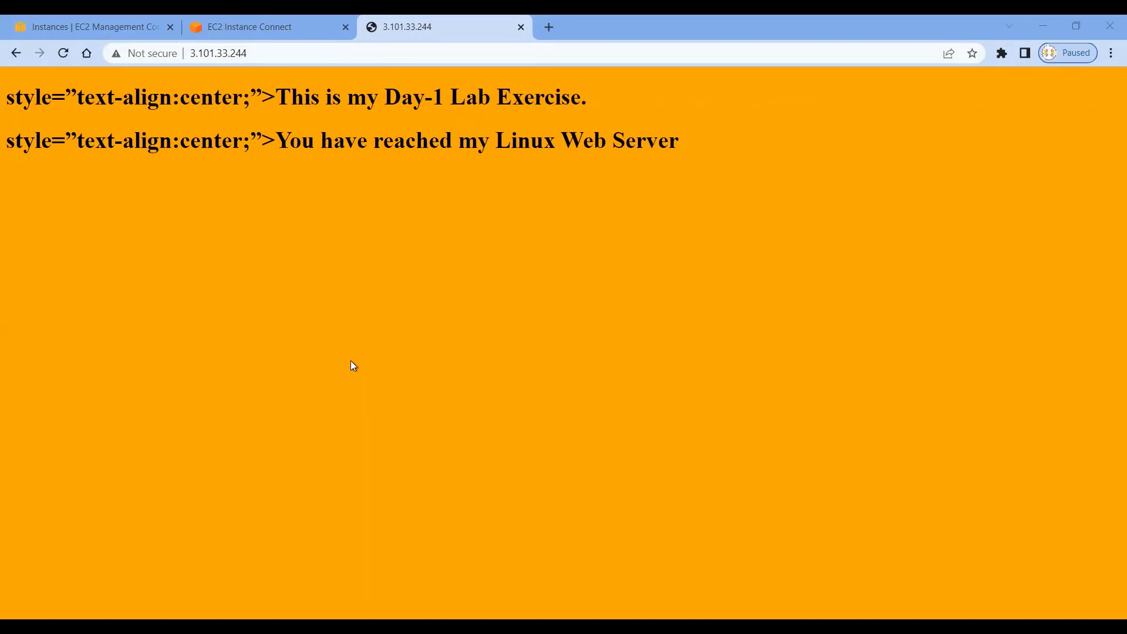
{"action": "left_click", "coordinate": [126, 26]}
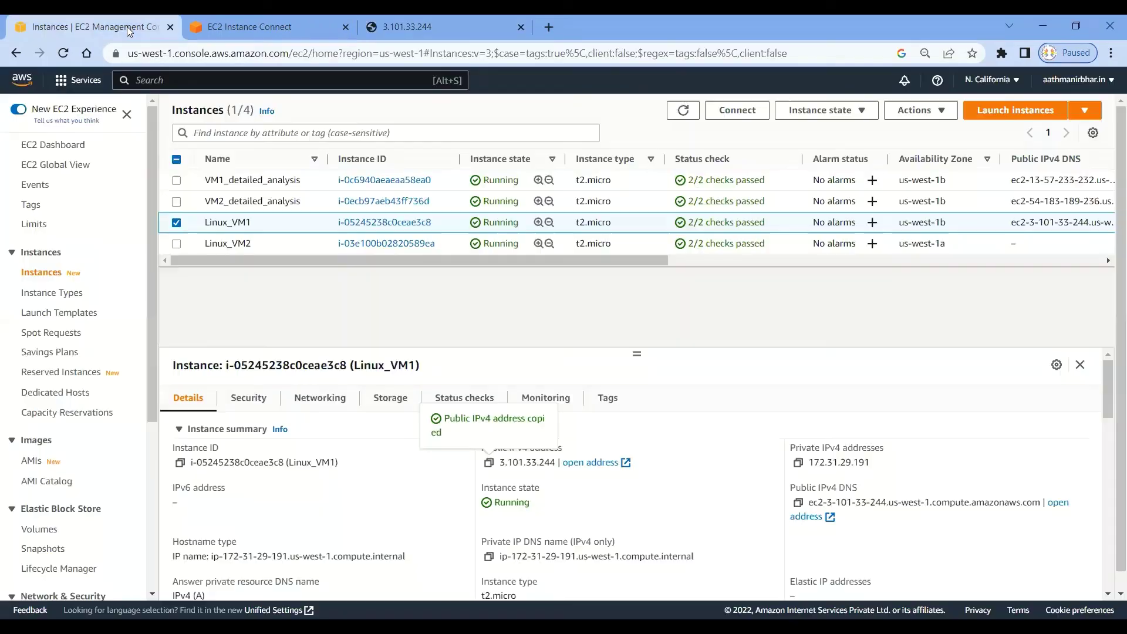
In the EC2 Instance Connect shell, reopen index.html in vi from command history.
{"action": "left_click", "coordinate": [275, 23]}
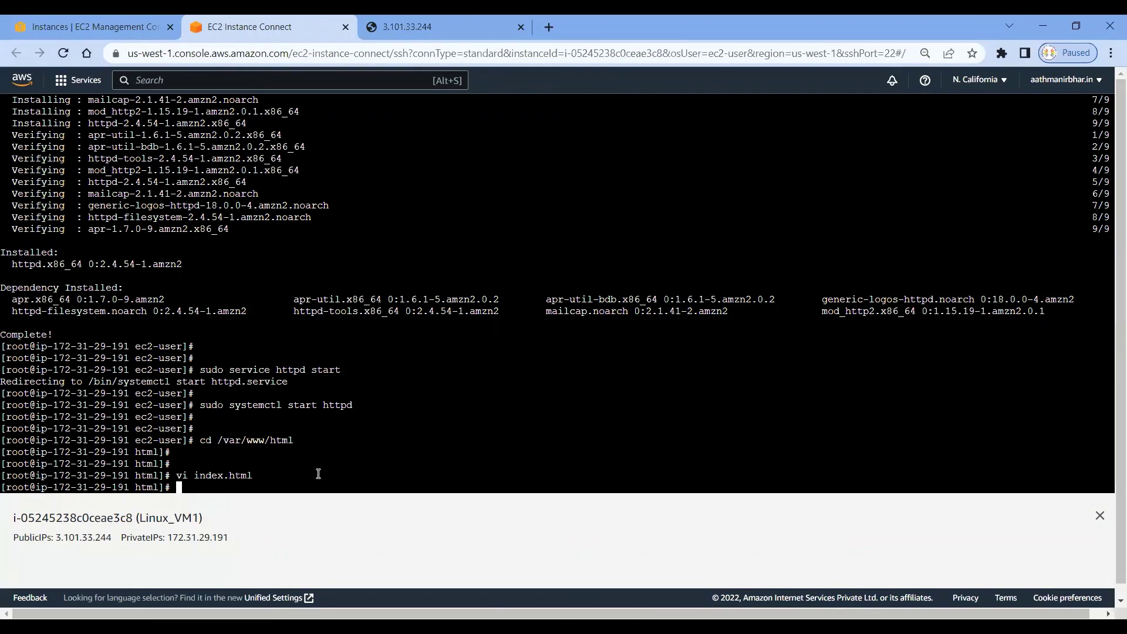
{"action": "key", "text": "Return"}
{"action": "key", "text": "Return"}
{"action": "key", "text": "Up"}
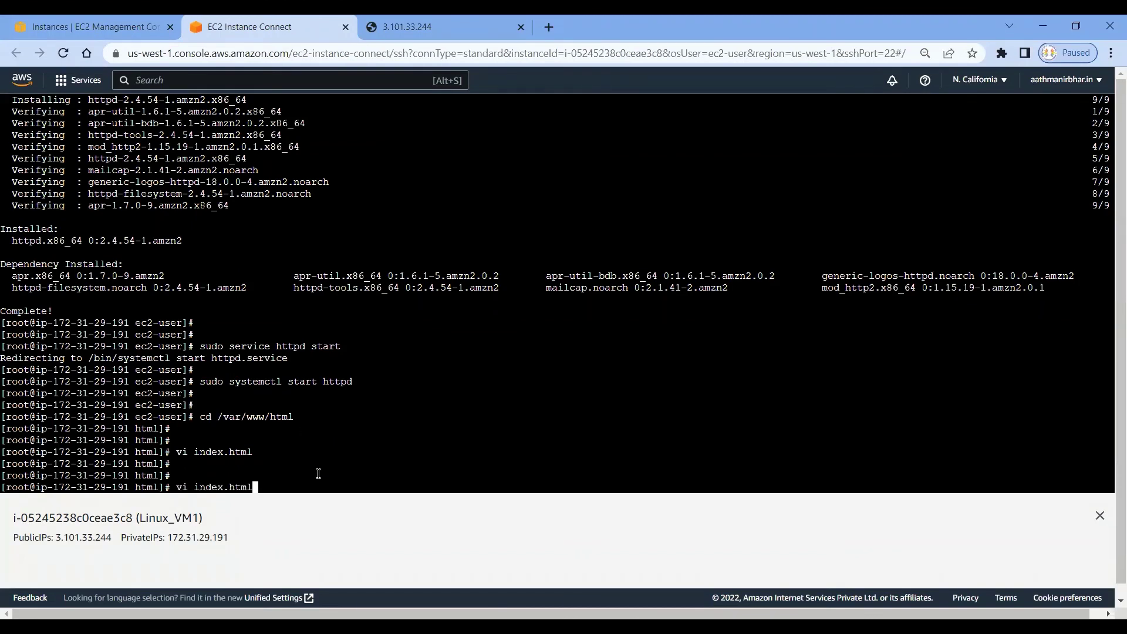
{"action": "key", "text": "Return"}
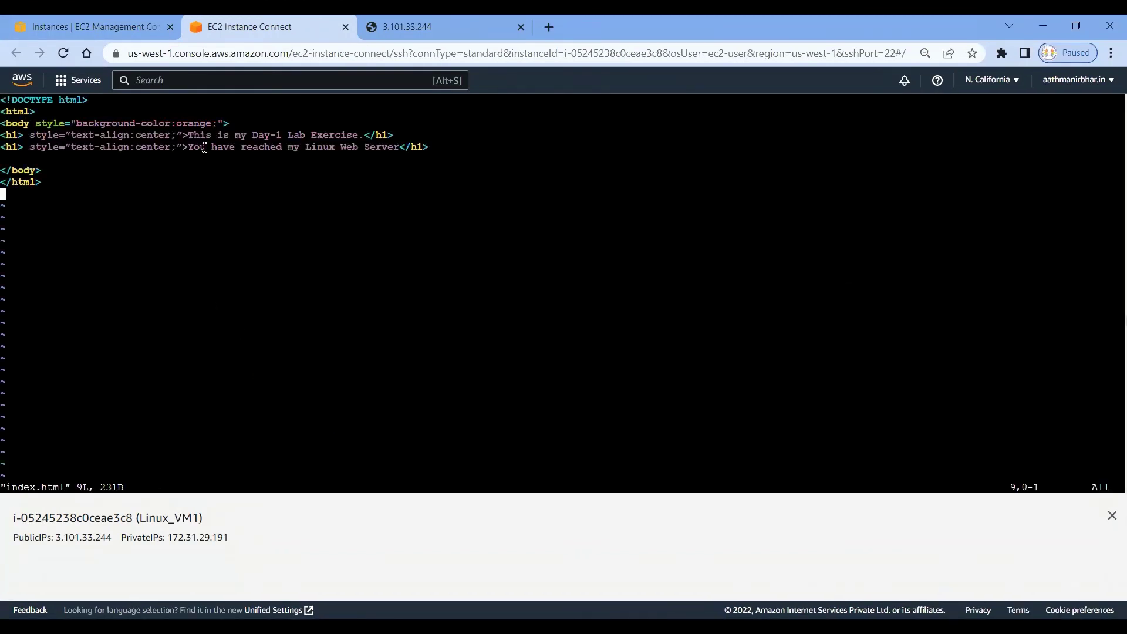
Replace the body background colour 'orange' with 'green' in index.html.
{"action": "key", "text": "Up"}
{"action": "key", "text": "Up"}
{"action": "key", "text": "Up"}
{"action": "key", "text": "Up"}
{"action": "key", "text": "Up"}
{"action": "key", "text": "Up"}
{"action": "key", "text": "Right"}
{"action": "key", "text": "Right"}
{"action": "key", "text": "Right"}
{"action": "key", "text": "Right"}
{"action": "key", "text": "Right"}
{"action": "key", "text": "Right"}
{"action": "key", "text": "Right"}
{"action": "key", "text": "Right"}
{"action": "key", "text": "Right"}
{"action": "key", "text": "Right"}
{"action": "key", "text": "Right"}
{"action": "key", "text": "Right"}
{"action": "key", "text": "Right"}
{"action": "key", "text": "Right"}
{"action": "key", "text": "Right"}
{"action": "key", "text": "Right"}
{"action": "key", "text": "Right"}
{"action": "key", "text": "Right"}
{"action": "key", "text": "Right"}
{"action": "key", "text": "Right"}
{"action": "key", "text": "Right"}
{"action": "key", "text": "Right"}
{"action": "key", "text": "Right"}
{"action": "key", "text": "Right"}
{"action": "key", "text": "Right"}
{"action": "key", "text": "Right"}
{"action": "key", "text": "Right"}
{"action": "type", "text": "green"}
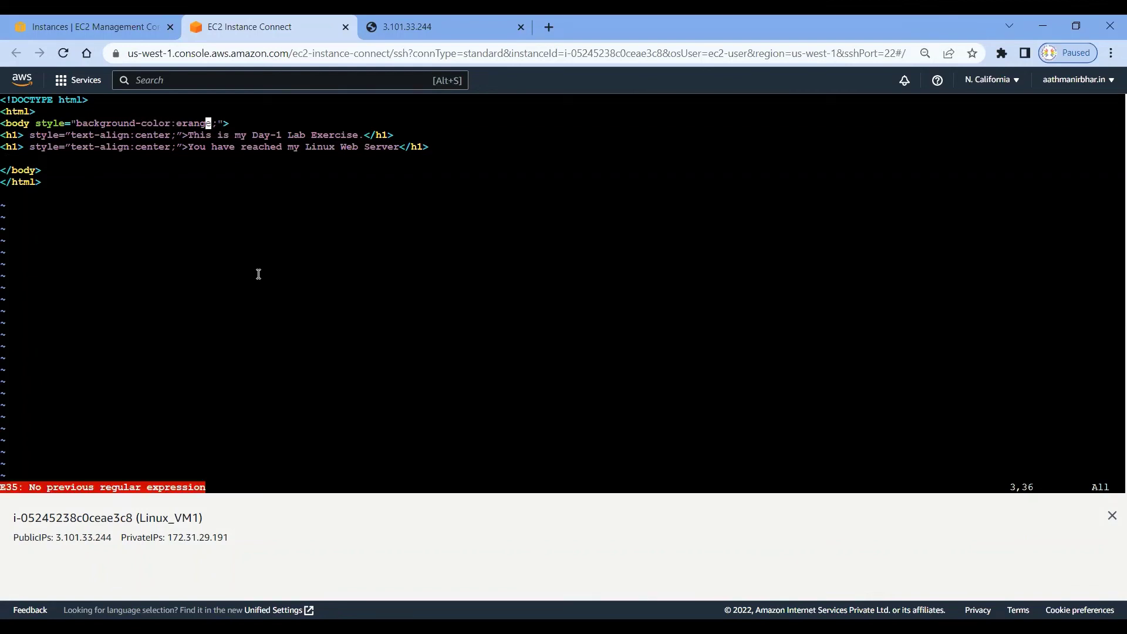
{"action": "key", "text": "Left"}
{"action": "key", "text": "Left"}
{"action": "key", "text": "Left"}
{"action": "key", "text": "Left"}
{"action": "key", "text": "Left"}
{"action": "key", "text": "e"}
{"action": "key", "text": "Left"}
{"action": "key", "text": "Left"}
{"action": "key", "text": "Left"}
{"action": "key", "text": "Left"}
{"action": "key", "text": "Left"}
{"action": "type", "text": "i"}
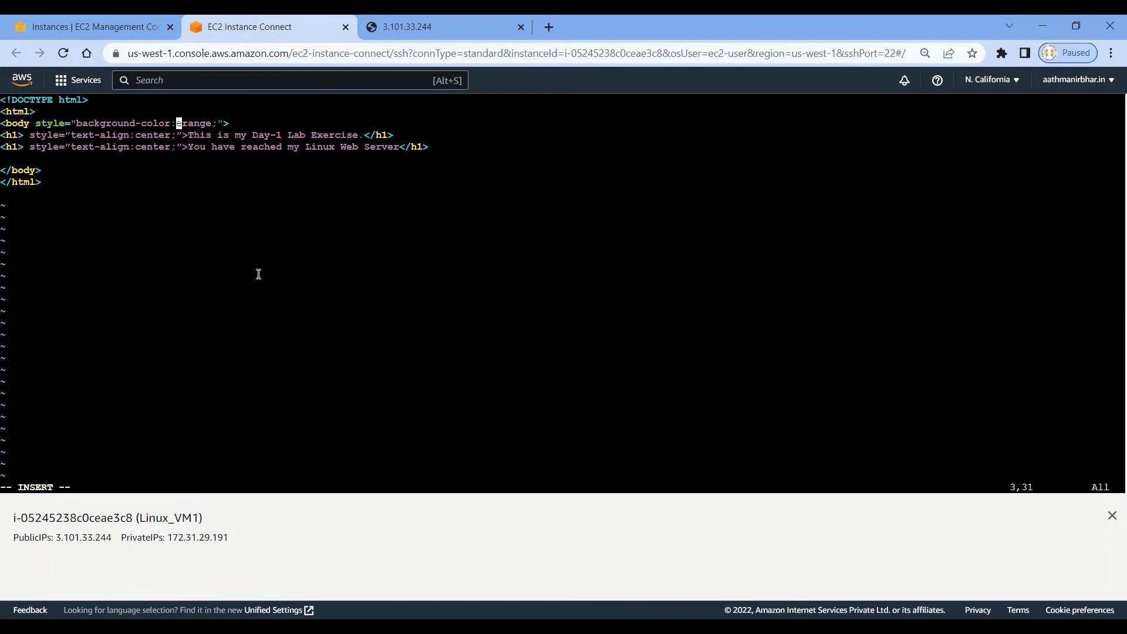
{"action": "type", "text": "green"}
{"action": "key", "text": "Delete"}
{"action": "key", "text": "Delete"}
{"action": "key", "text": "Delete"}
{"action": "key", "text": "Delete"}
{"action": "key", "text": "Delete"}
{"action": "key", "text": "Delete"}
Save index.html and exit vi with :wq.
{"action": "key", "text": "Down"}
{"action": "key", "text": "Home"}
{"action": "key", "text": "Escape"}
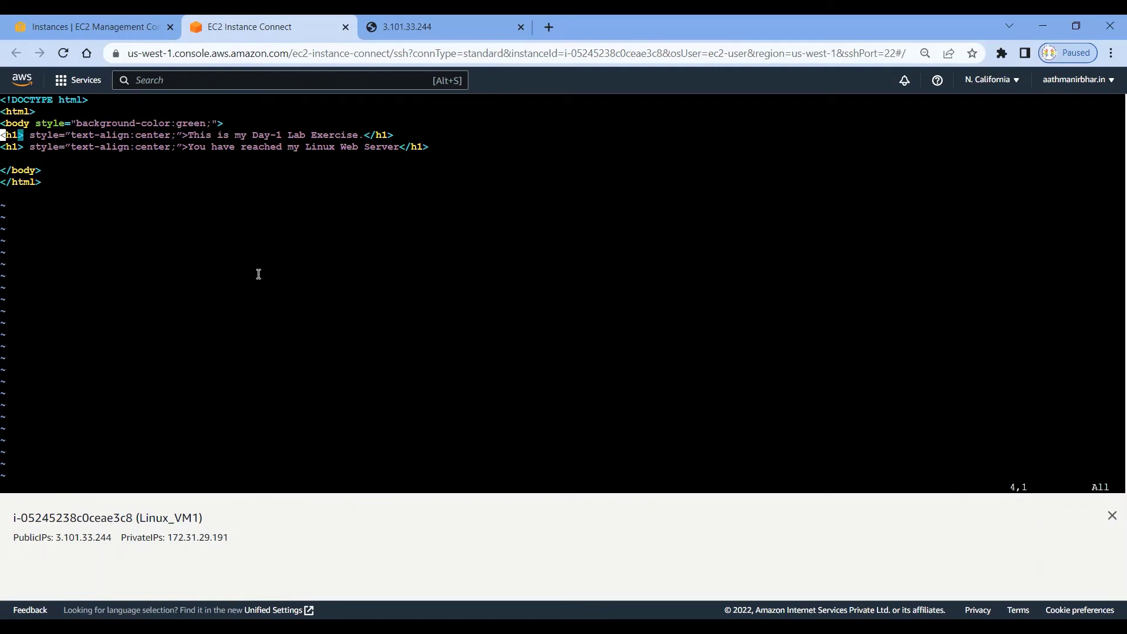
{"action": "type", "text": ":wq"}
{"action": "key", "text": "Return"}
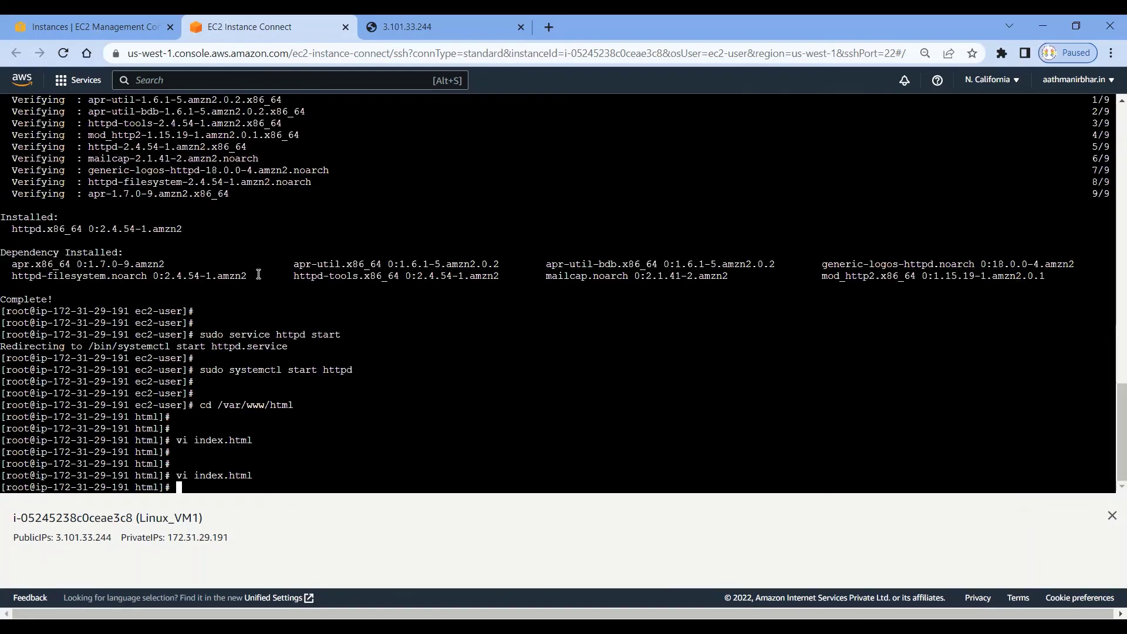
Reload the 3.101.33.244 page to confirm the green background, then return to EC2 Instances.
{"action": "left_click", "coordinate": [392, 28]}
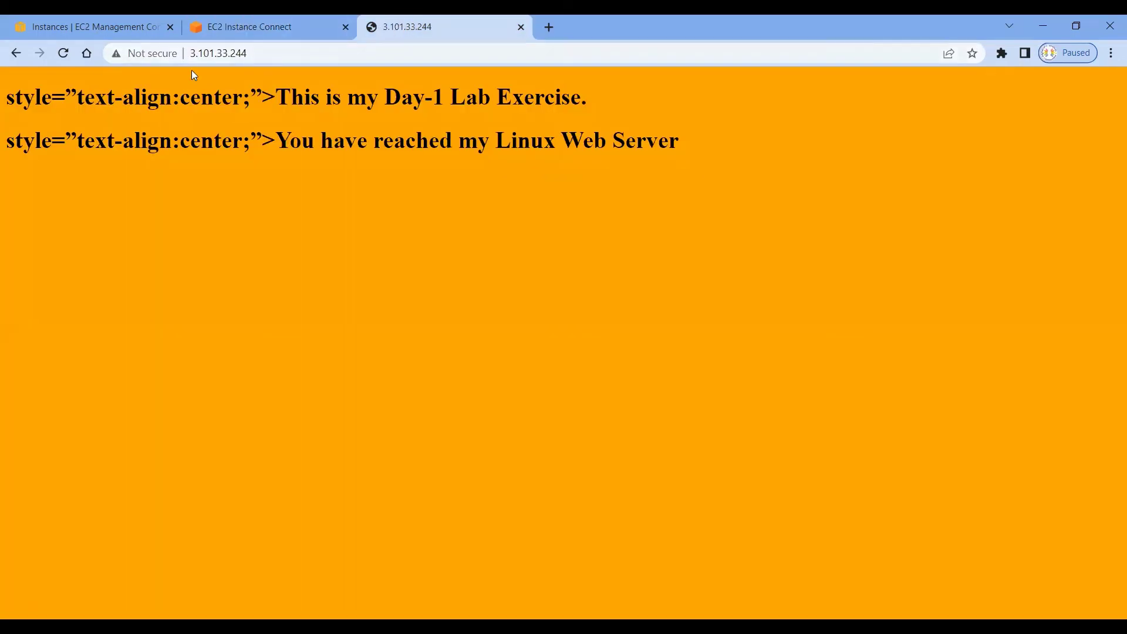
{"action": "left_click", "coordinate": [63, 53]}
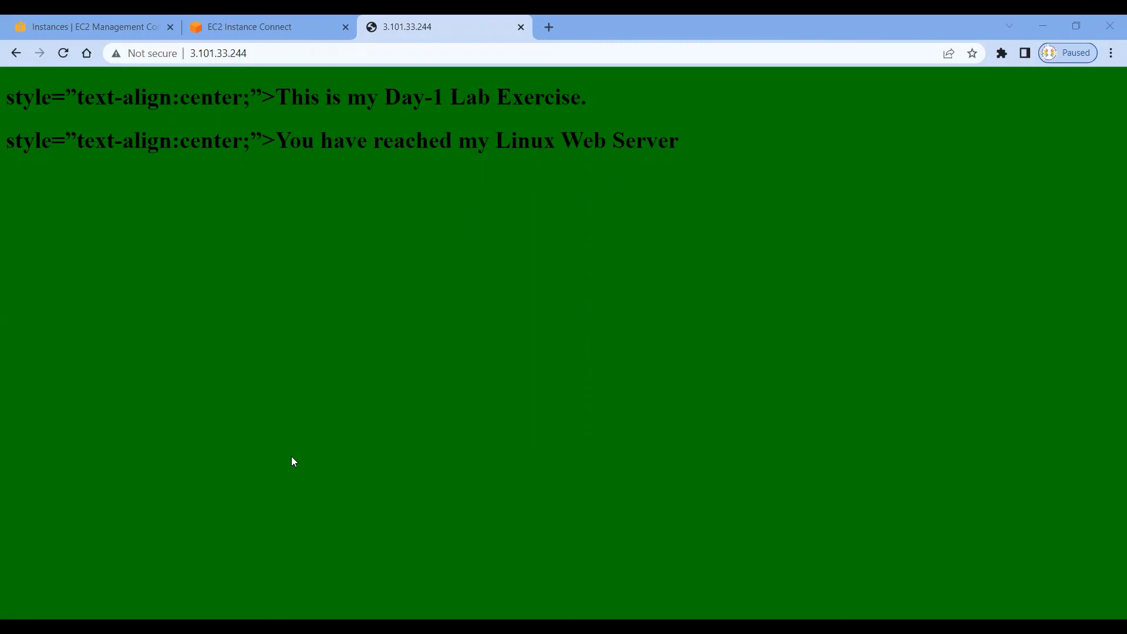
{"action": "left_click", "coordinate": [127, 28]}
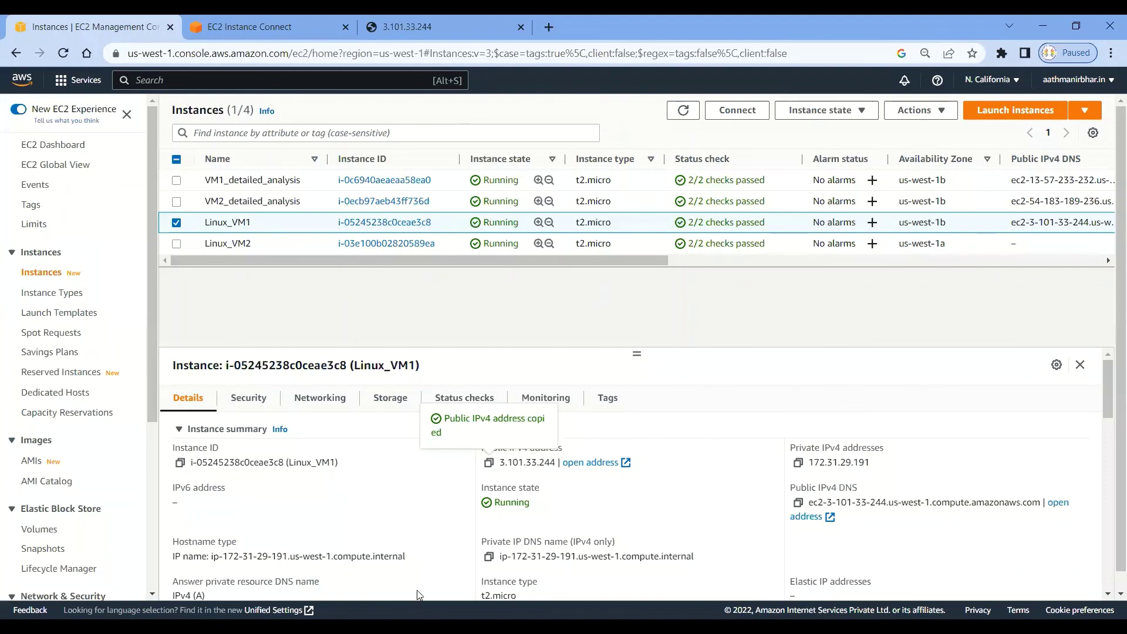